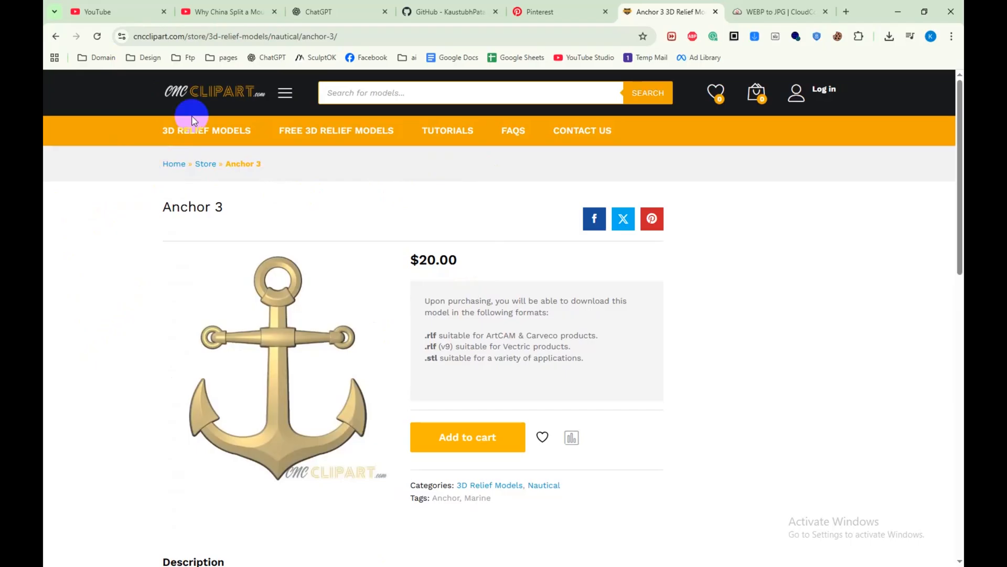
Step: Open the CNC Clipart home page and examine the relief model categories from Animals through Weapons
{"action": "left_click", "coordinate": [206, 98]}
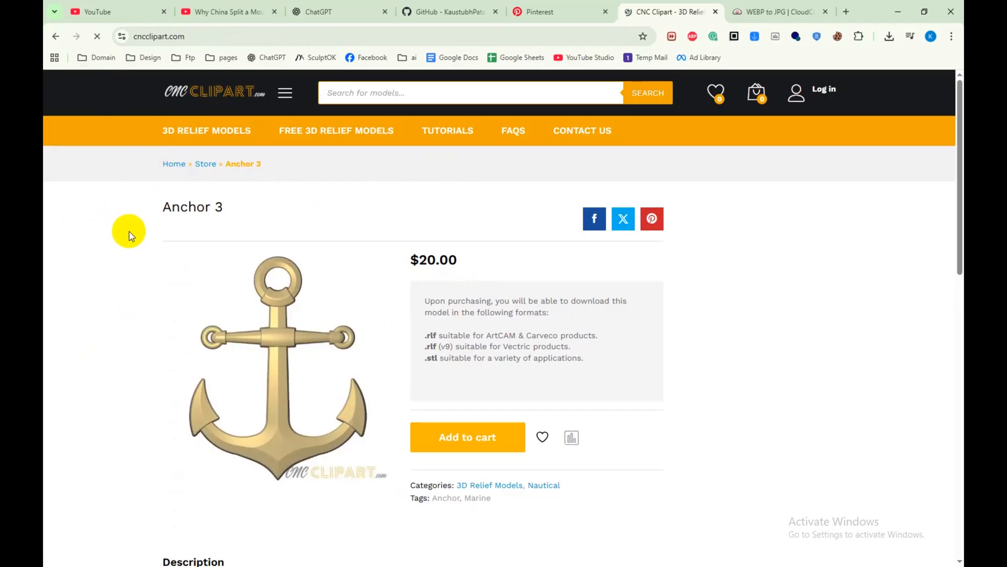
{"action": "scroll", "coordinate": [495, 282], "scroll_direction": "down", "scroll_amount": 10}
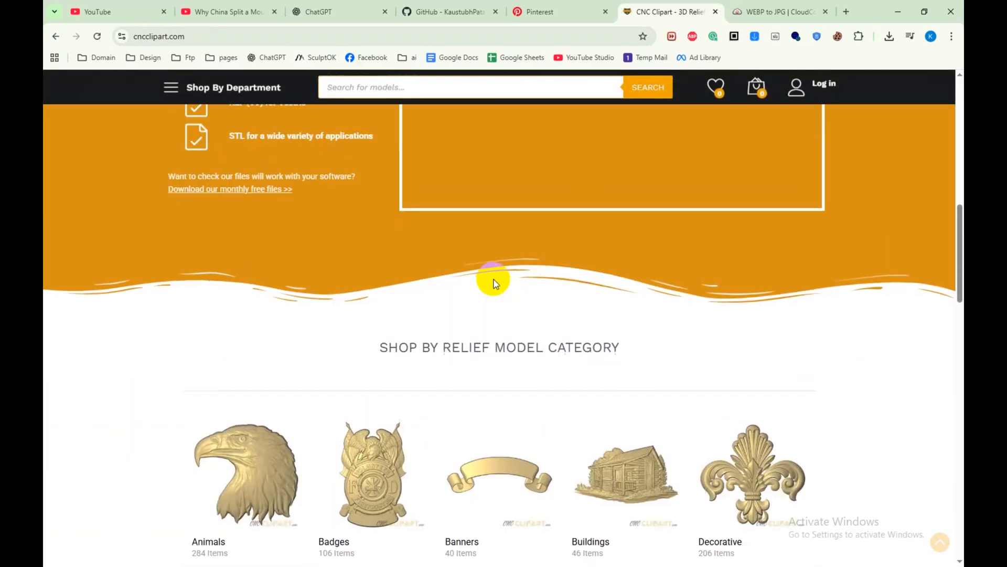
{"action": "scroll", "coordinate": [493, 282], "scroll_direction": "down", "scroll_amount": 7}
{"action": "scroll", "coordinate": [167, 333], "scroll_direction": "up", "scroll_amount": 3}
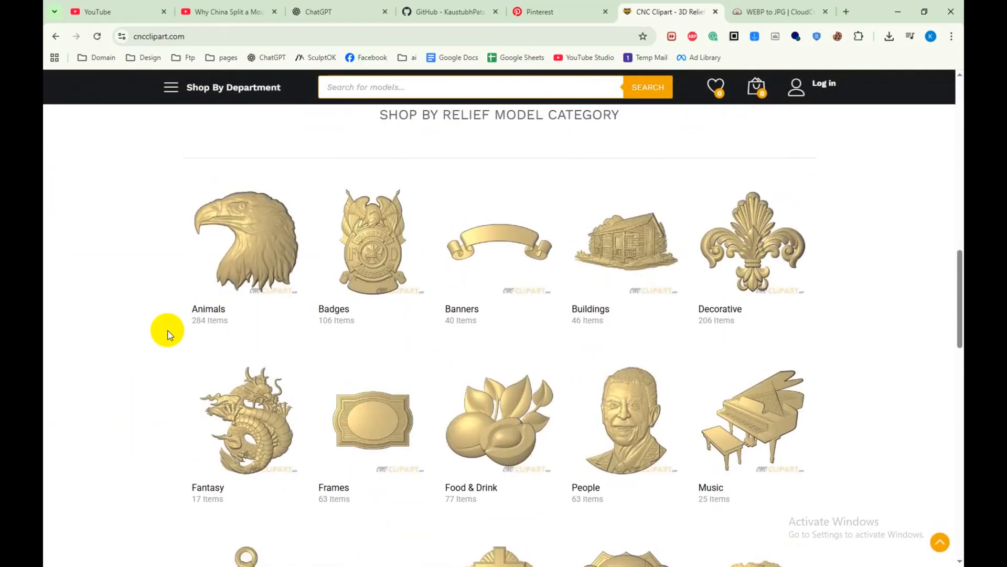
{"action": "scroll", "coordinate": [169, 335], "scroll_direction": "down", "scroll_amount": 10}
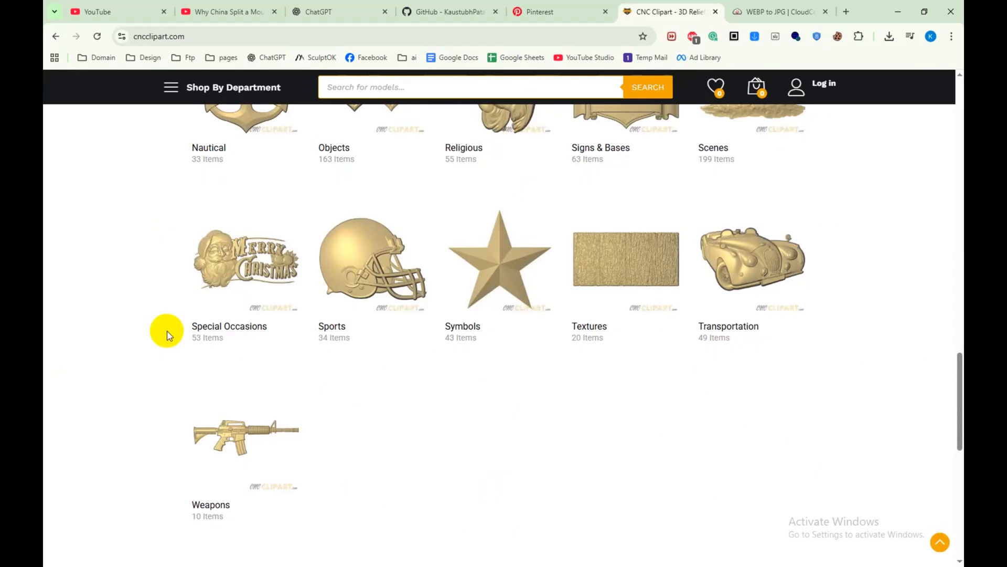
{"action": "scroll", "coordinate": [218, 329], "scroll_direction": "up", "scroll_amount": 5}
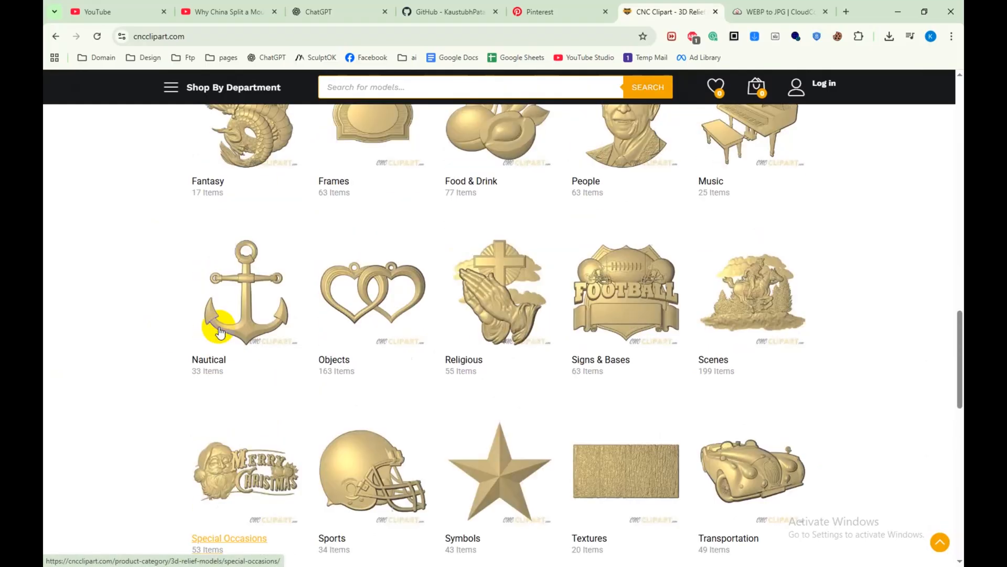
{"action": "scroll", "coordinate": [219, 330], "scroll_direction": "up", "scroll_amount": 3}
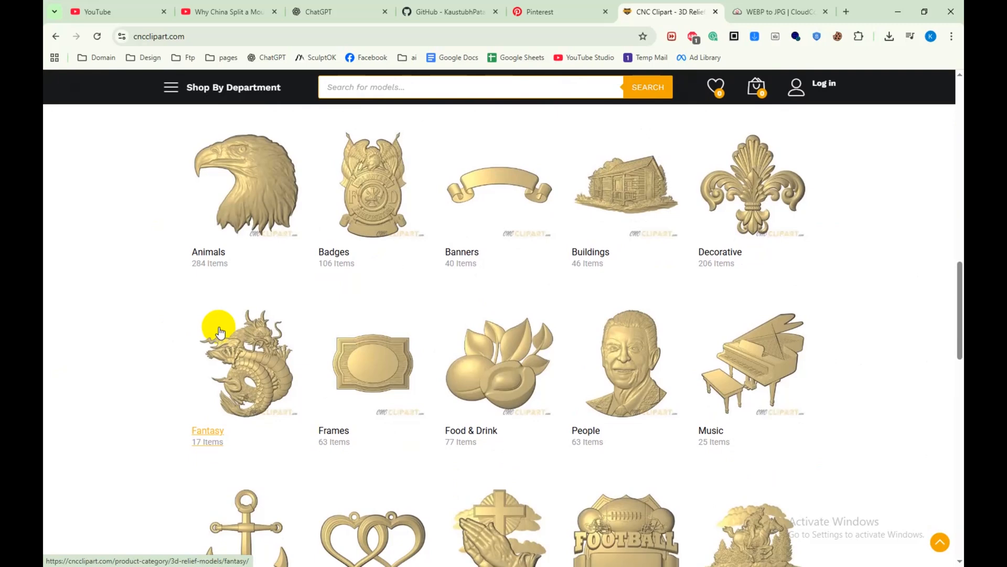
{"action": "scroll", "coordinate": [128, 307], "scroll_direction": "up", "scroll_amount": 6}
Step: Open the Nature category of the 3D relief models and look through its models
{"action": "left_click", "coordinate": [171, 87]}
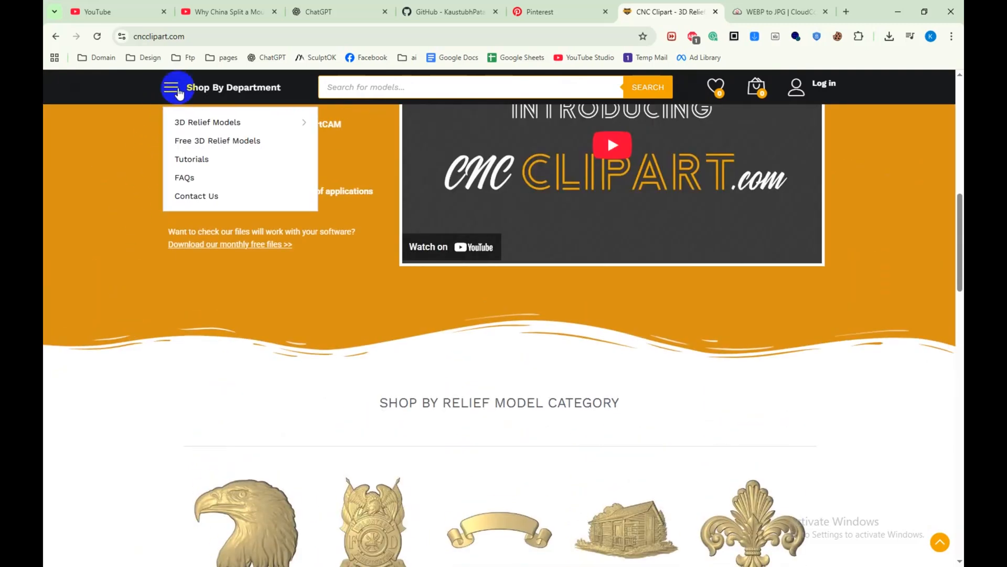
{"action": "mouse_move", "coordinate": [213, 121]}
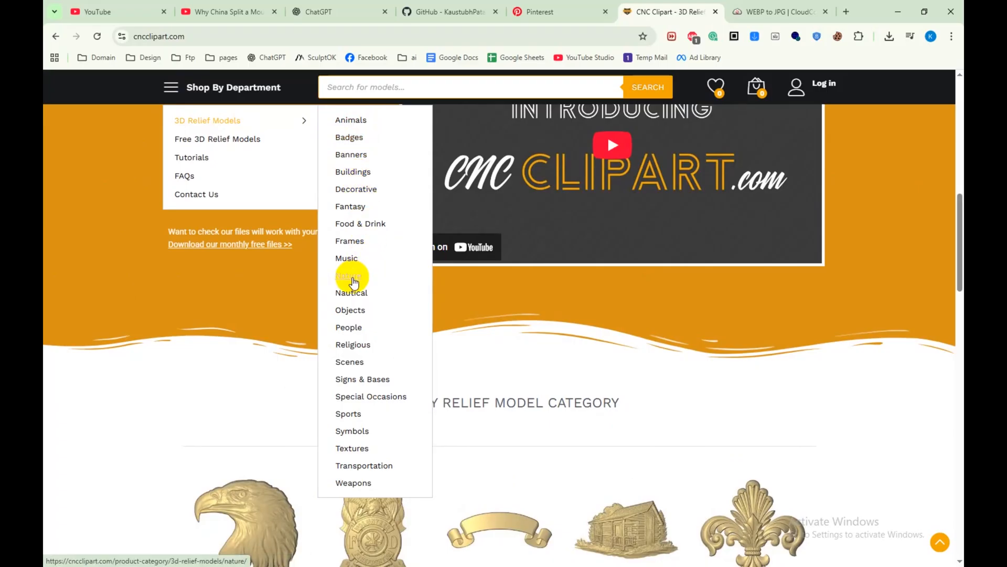
{"action": "left_click", "coordinate": [353, 282]}
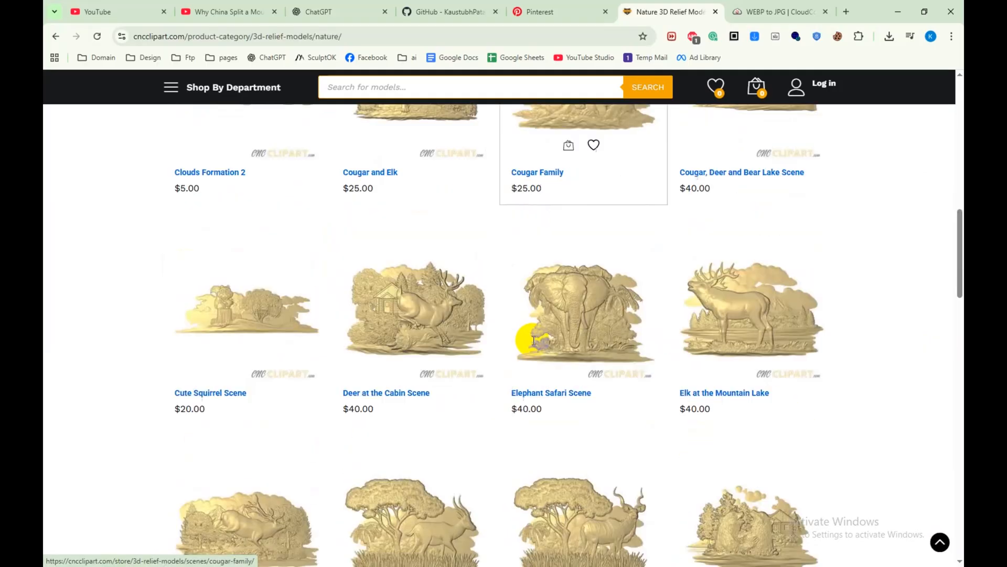
{"action": "scroll", "coordinate": [533, 341], "scroll_direction": "down", "scroll_amount": 1}
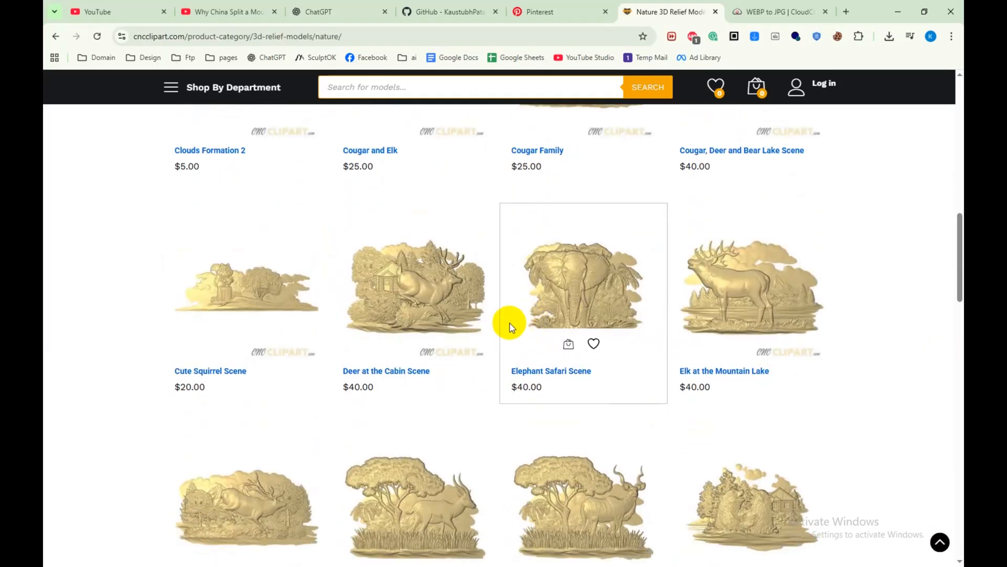
Step: Switch to JDPaint, examine the whole anchor reference image, and leave it deselected
{"action": "left_click", "coordinate": [898, 12]}
{"action": "scroll", "coordinate": [547, 314], "scroll_direction": "up", "scroll_amount": 2}
{"action": "left_click", "coordinate": [547, 313]}
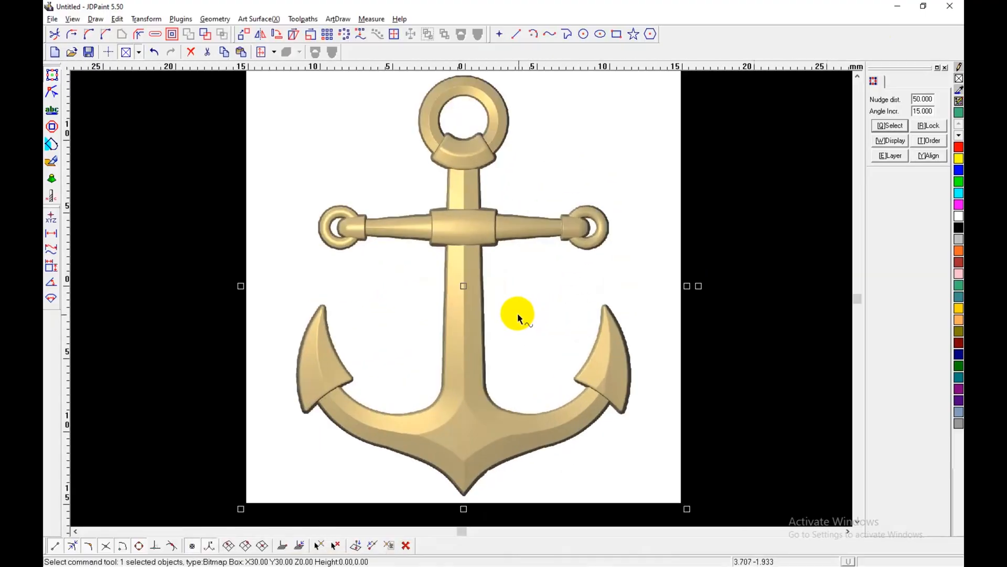
{"action": "scroll", "coordinate": [523, 311], "scroll_direction": "down", "scroll_amount": 2}
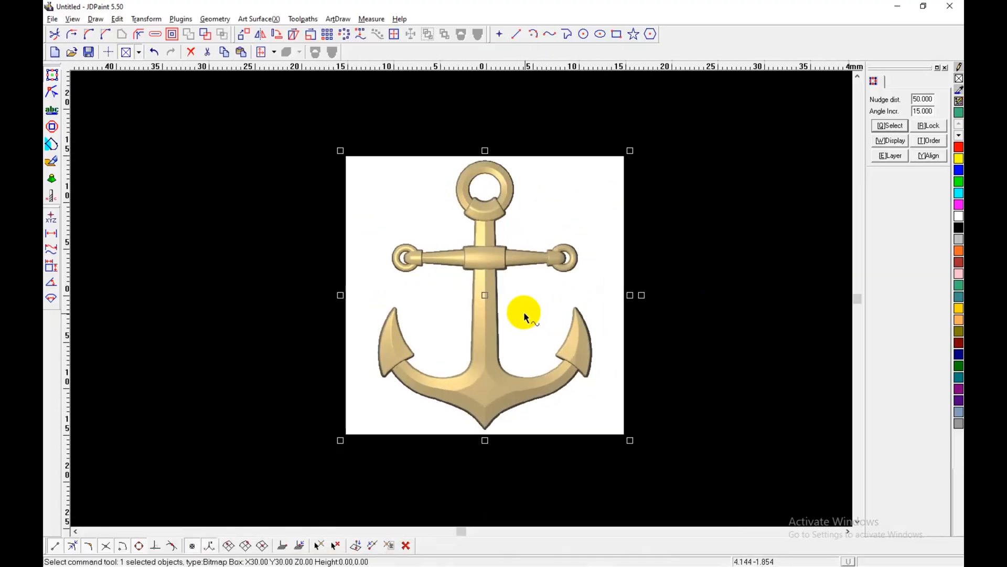
{"action": "scroll", "coordinate": [525, 311], "scroll_direction": "down", "scroll_amount": 1}
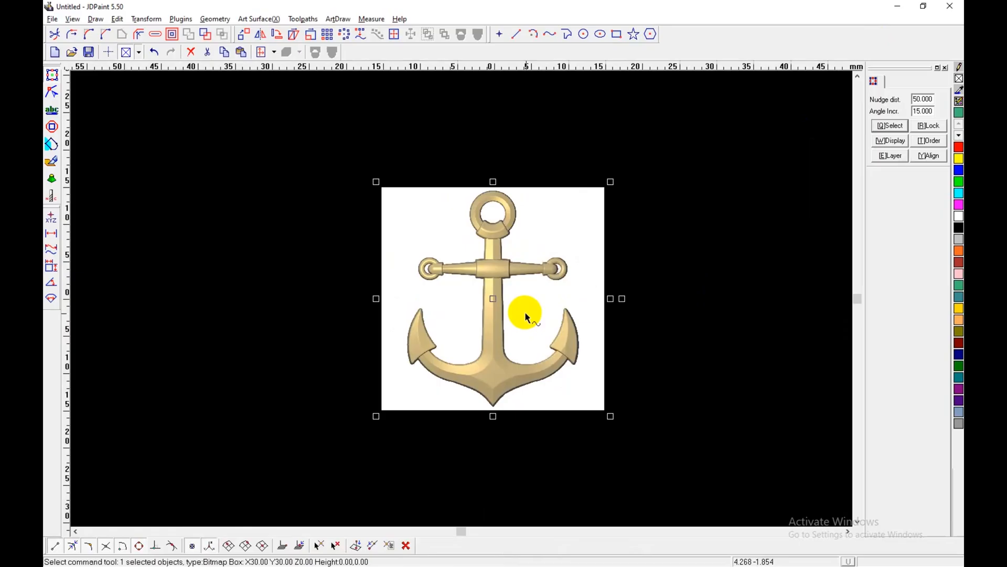
{"action": "scroll", "coordinate": [478, 249], "scroll_direction": "up", "scroll_amount": 1}
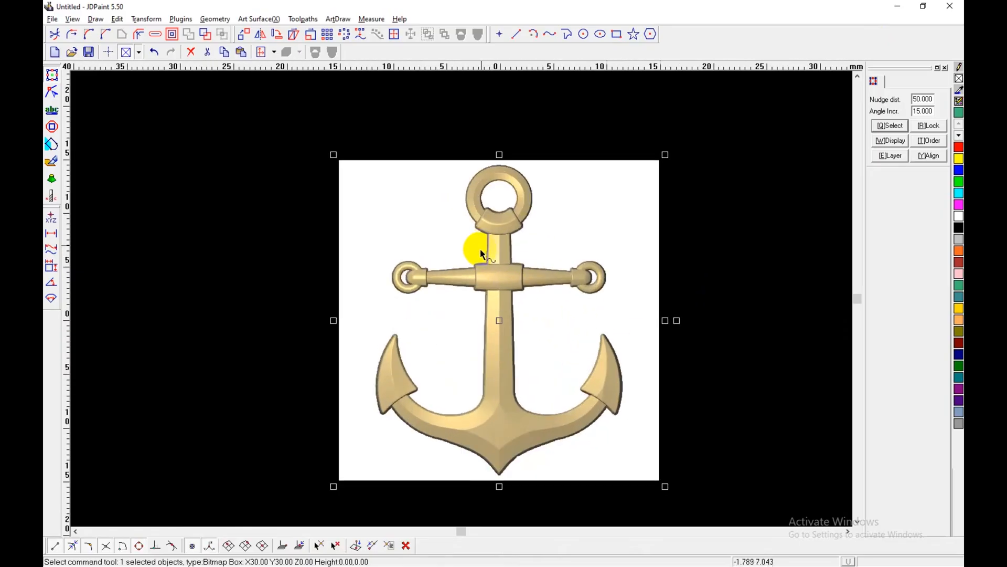
{"action": "left_click", "coordinate": [708, 226]}
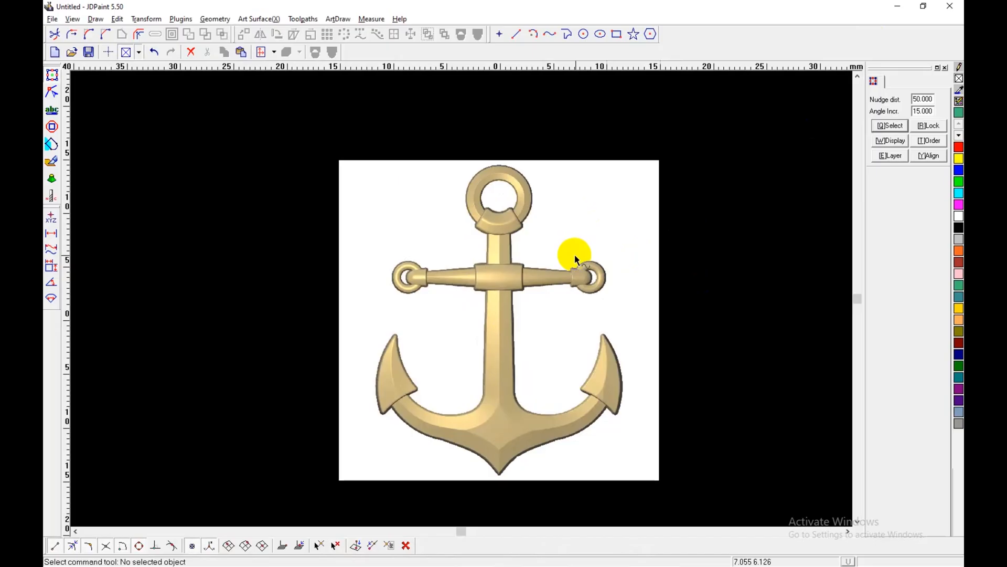
{"action": "left_click", "coordinate": [503, 114]}
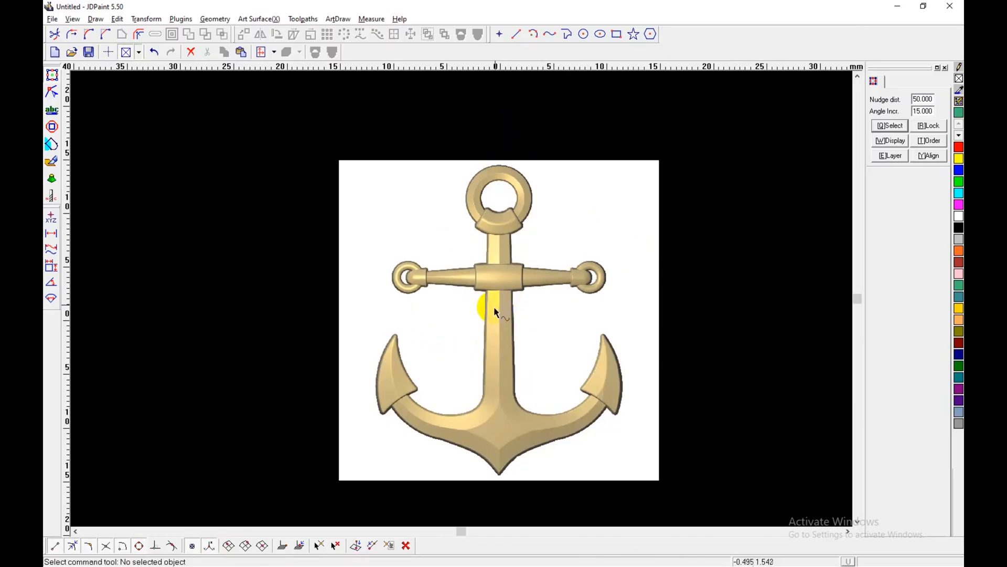
{"action": "left_click", "coordinate": [319, 362]}
{"action": "left_click", "coordinate": [517, 34]}
{"action": "left_click", "coordinate": [503, 132]}
{"action": "left_click", "coordinate": [500, 516]}
{"action": "right_click", "coordinate": [699, 286]}
{"action": "key", "text": "Delete"}
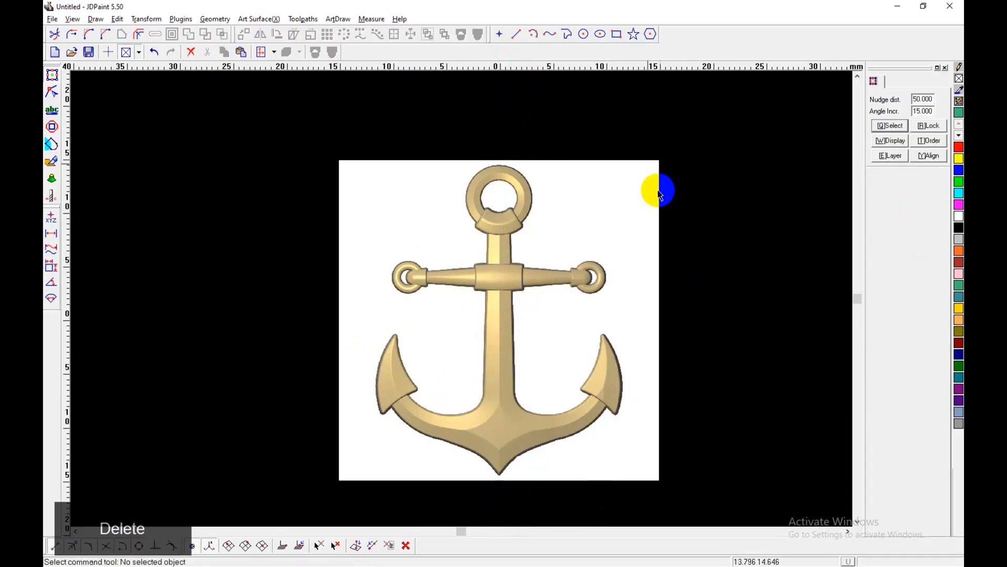
Step: Draw a vertical centre line about 35 mm long through the anchor's middle, extending past the image, and check its alignment
{"action": "left_click", "coordinate": [517, 35]}
{"action": "left_click", "coordinate": [499, 133]}
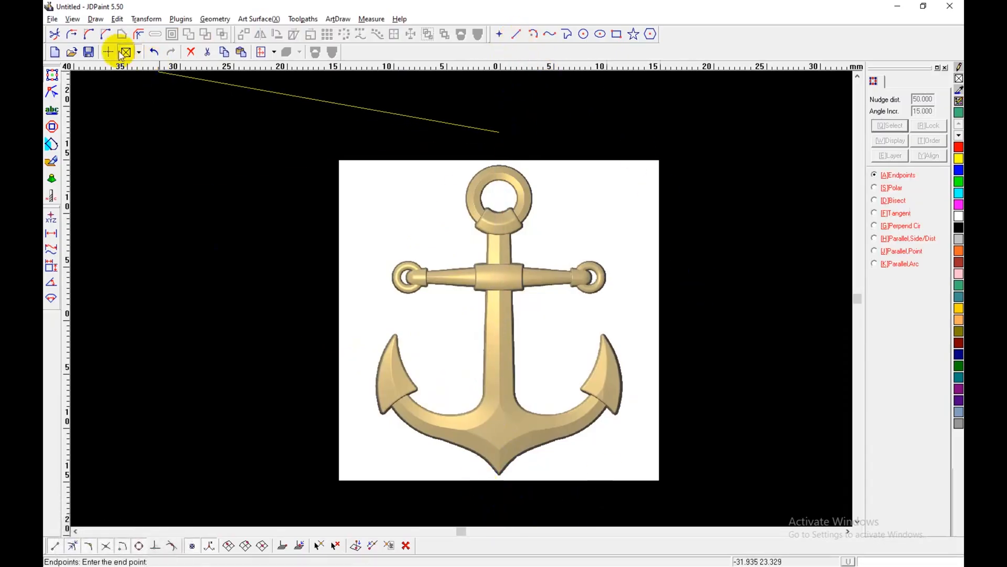
{"action": "left_click", "coordinate": [514, 509]}
{"action": "right_click", "coordinate": [665, 432]}
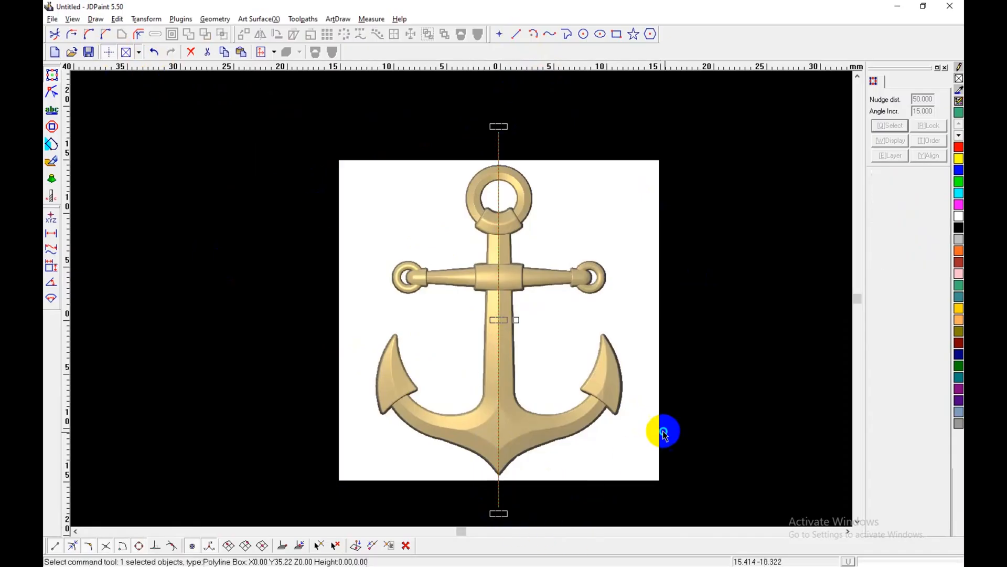
{"action": "scroll", "coordinate": [505, 264], "scroll_direction": "up", "scroll_amount": 5}
{"action": "left_click", "coordinate": [528, 266]}
{"action": "left_click_drag", "start_coordinate": [534, 288], "coordinate": [533, 297]}
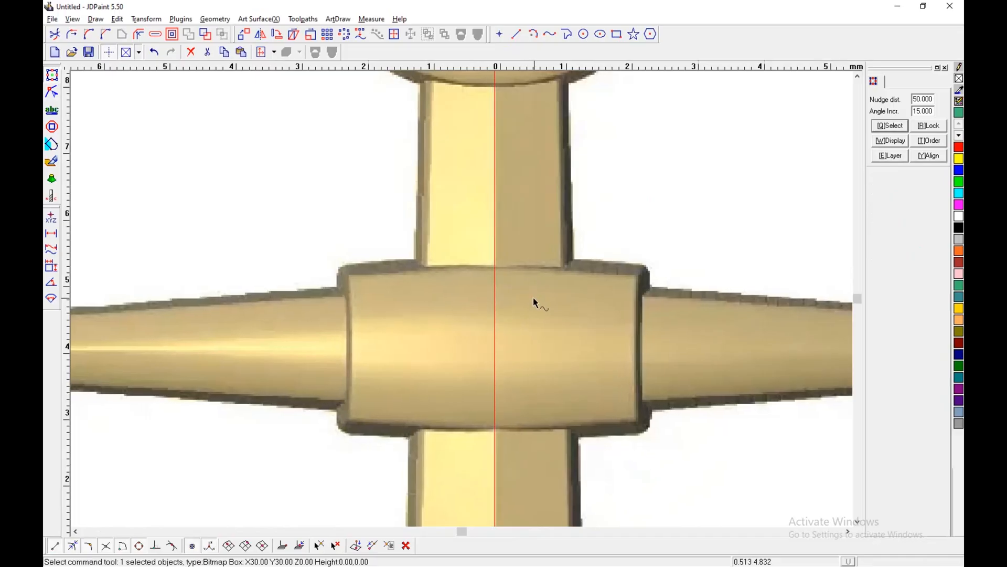
{"action": "scroll", "coordinate": [530, 278], "scroll_direction": "down", "scroll_amount": 5}
{"action": "left_click_drag", "start_coordinate": [571, 269], "coordinate": [564, 272]}
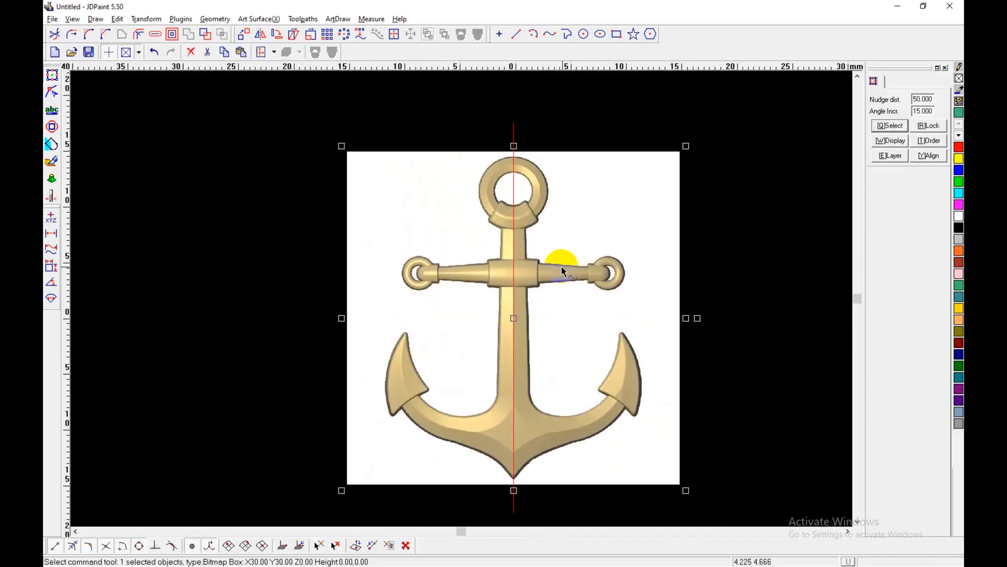
Step: Lock the anchor bitmap so it cannot be selected while tracing
{"action": "left_click", "coordinate": [717, 259]}
{"action": "left_click_drag", "start_coordinate": [532, 134], "coordinate": [412, 117]}
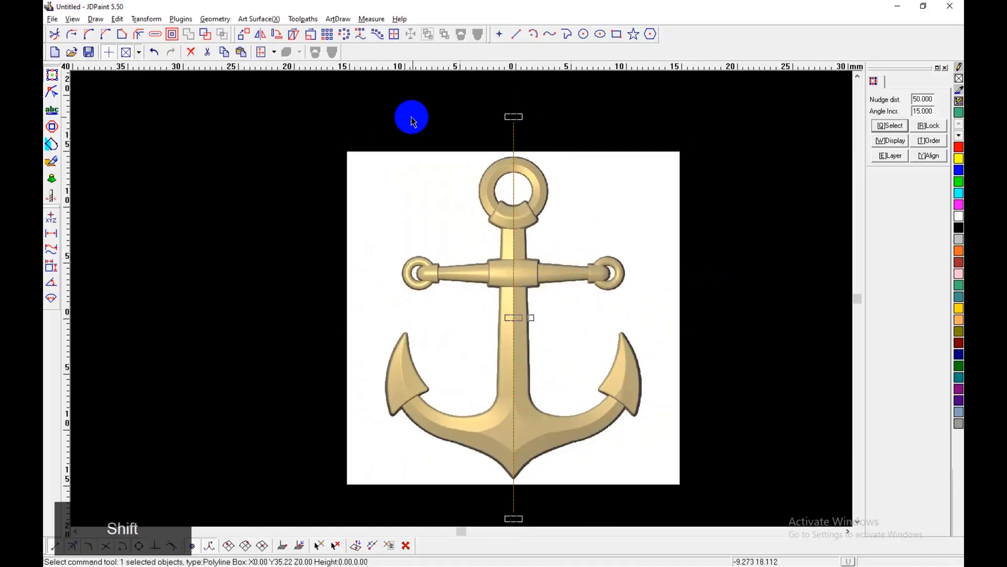
{"action": "left_click", "coordinate": [717, 209]}
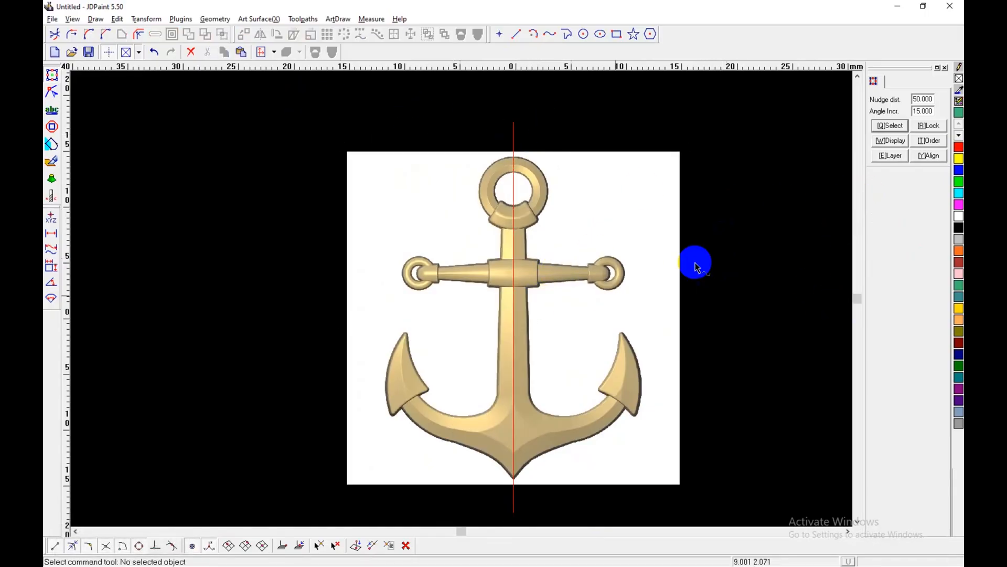
{"action": "left_click", "coordinate": [636, 281]}
{"action": "left_click", "coordinate": [930, 126]}
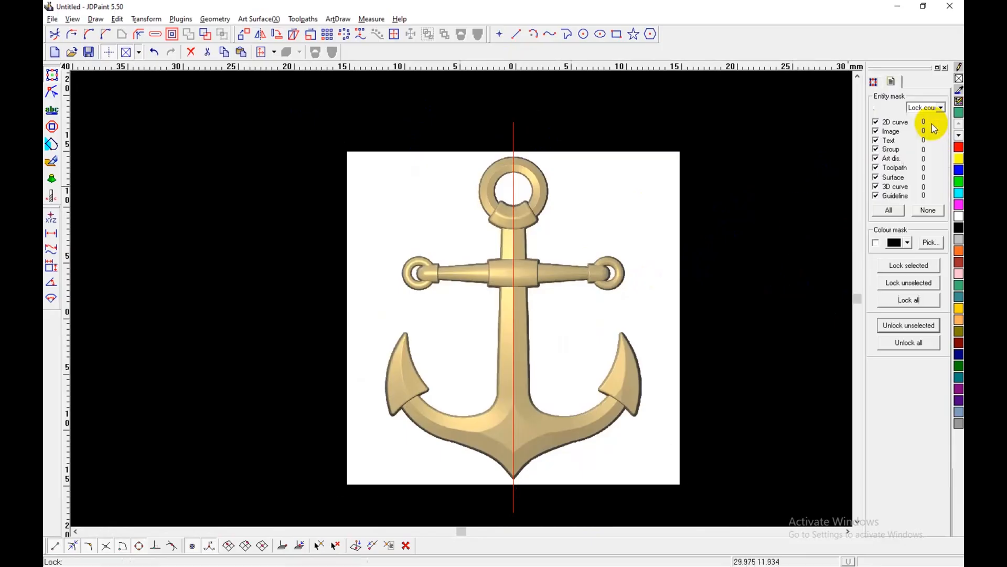
{"action": "left_click", "coordinate": [915, 266]}
{"action": "right_click", "coordinate": [725, 343]}
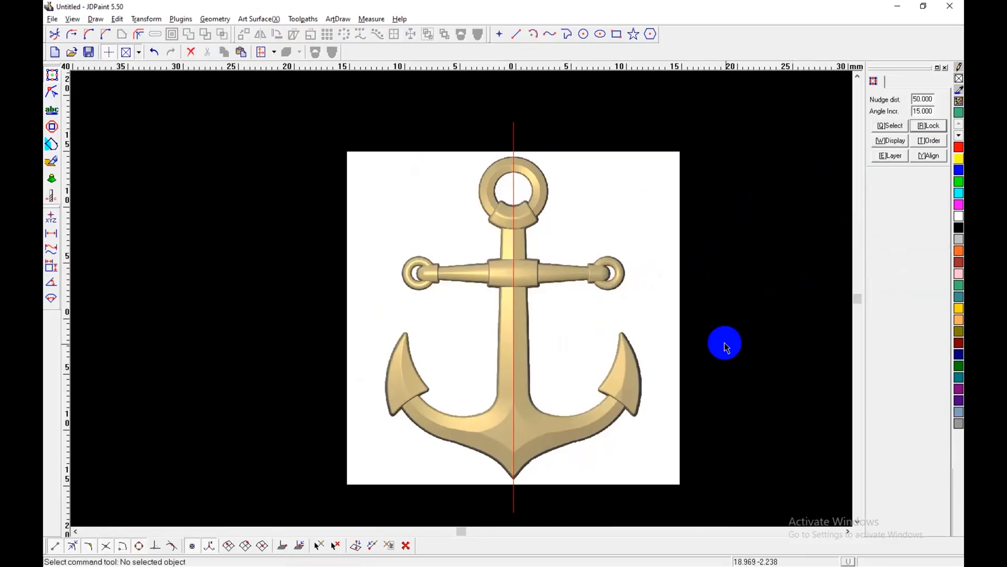
Step: Draw a center-radius circle about 3.4 mm in diameter on the centre line, tracing the inner edge of the anchor's large ring
{"action": "middle_click_drag", "start_coordinate": [598, 330], "coordinate": [594, 334]}
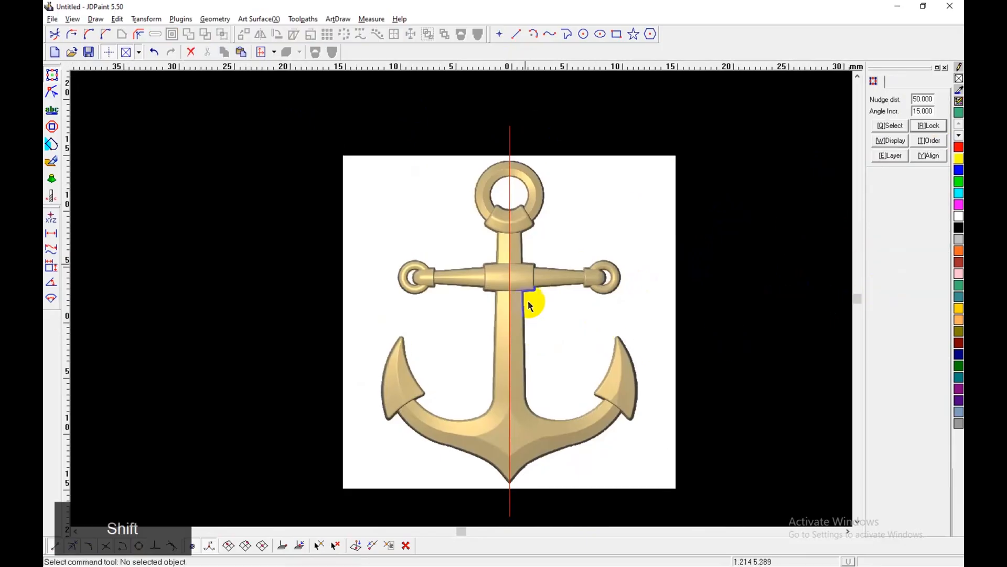
{"action": "scroll", "coordinate": [552, 192], "scroll_direction": "up", "scroll_amount": 5}
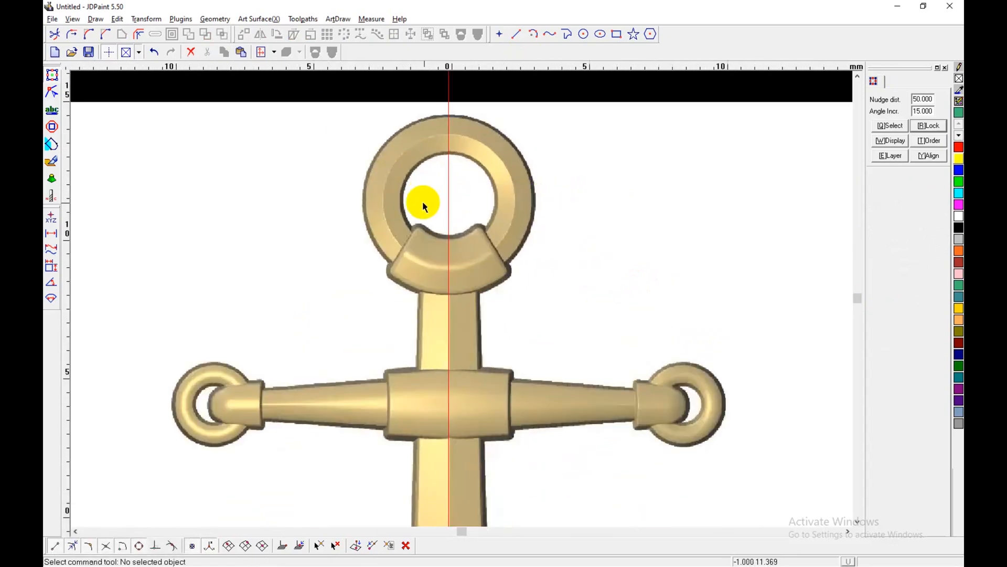
{"action": "middle_click_drag", "start_coordinate": [423, 203], "coordinate": [530, 163], "text": "shift"}
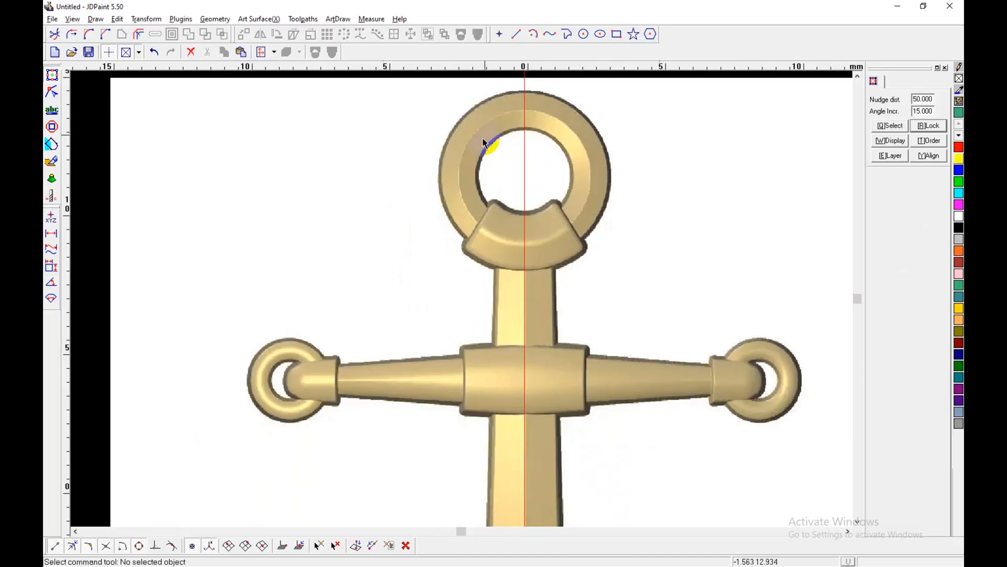
{"action": "left_click", "coordinate": [584, 34]}
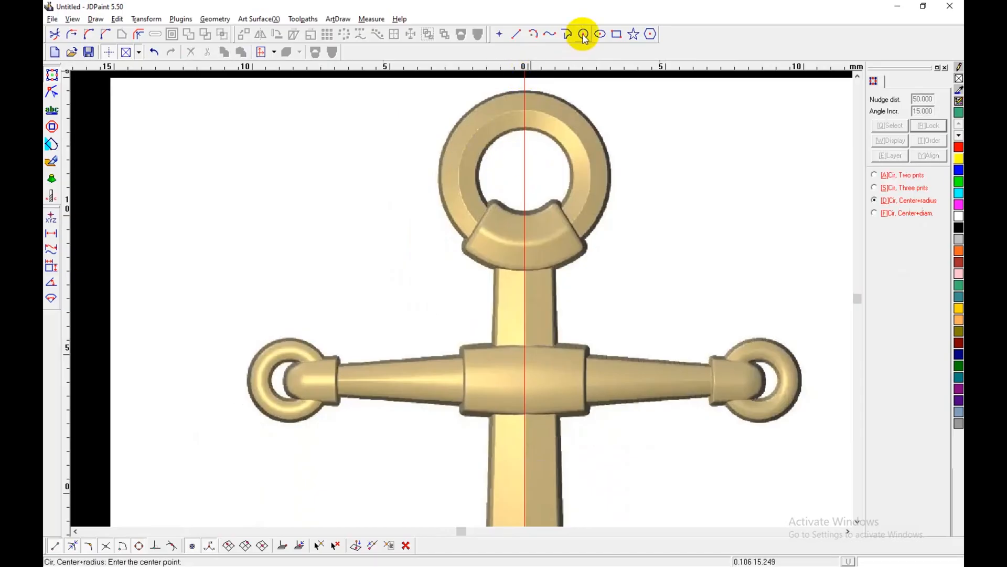
{"action": "left_click", "coordinate": [526, 175]}
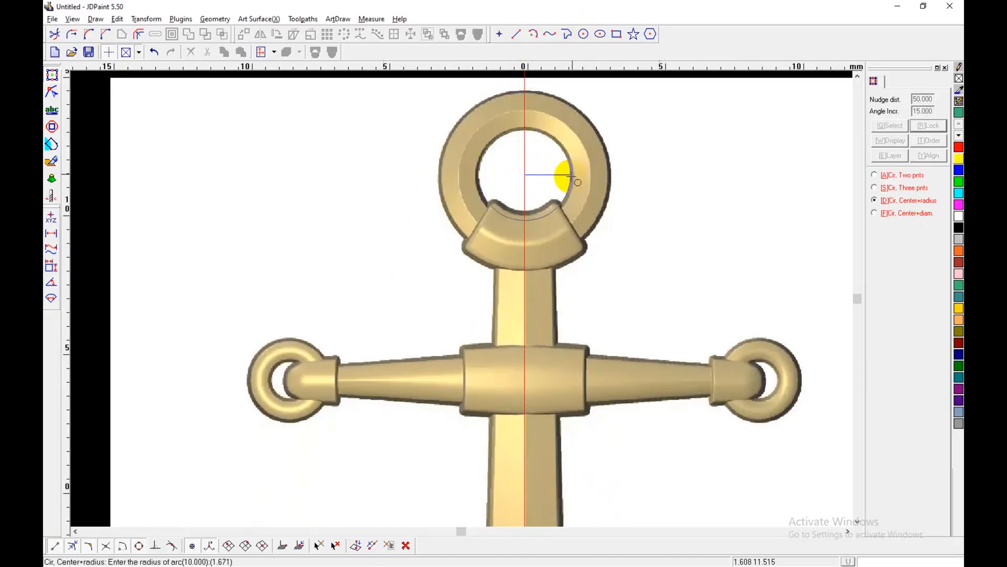
{"action": "left_click", "coordinate": [571, 176]}
{"action": "scroll", "coordinate": [608, 200], "scroll_direction": "up", "scroll_amount": 3}
{"action": "right_click", "coordinate": [608, 200]}
Step: Duplicate the inner ring circle in place and enlarge the copy about its centre to about 6.3 mm, near the ring's outer edge
{"action": "middle_click_drag", "start_coordinate": [450, 119], "coordinate": [441, 221]}
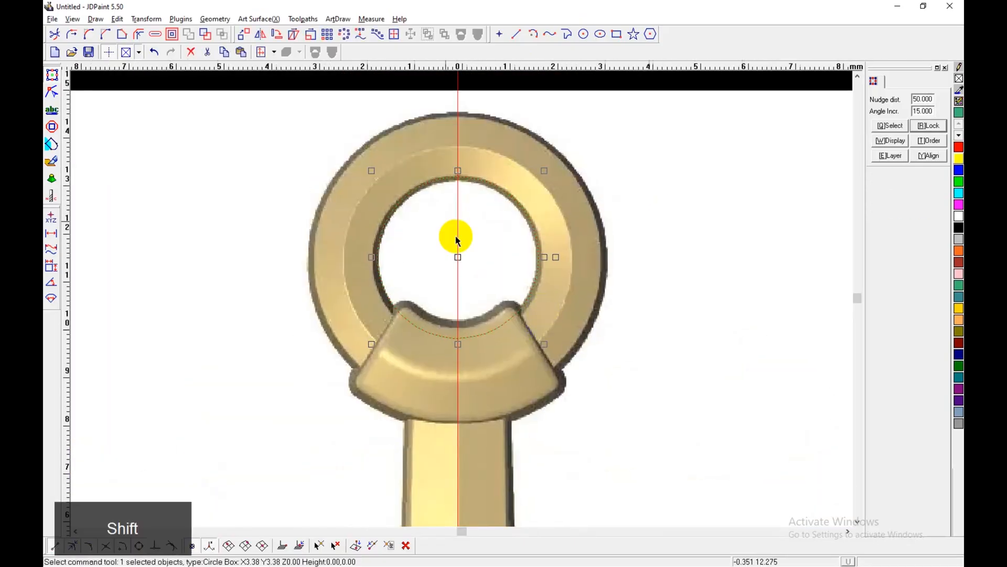
{"action": "scroll", "coordinate": [447, 226], "scroll_direction": "up", "scroll_amount": 2}
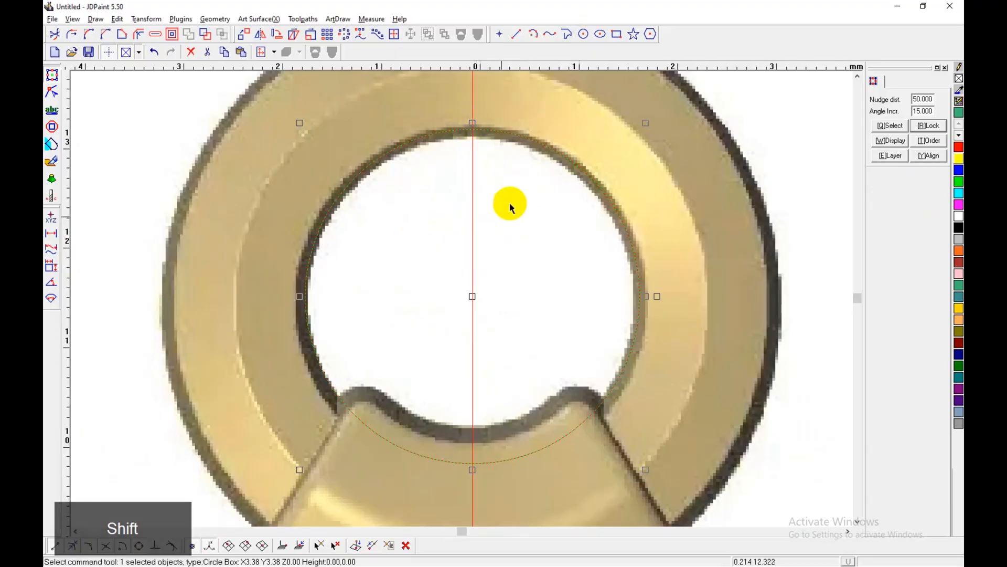
{"action": "scroll", "coordinate": [536, 244], "scroll_direction": "down", "scroll_amount": 1}
{"action": "left_click_drag", "start_coordinate": [537, 251], "coordinate": [468, 258], "text": "shift"}
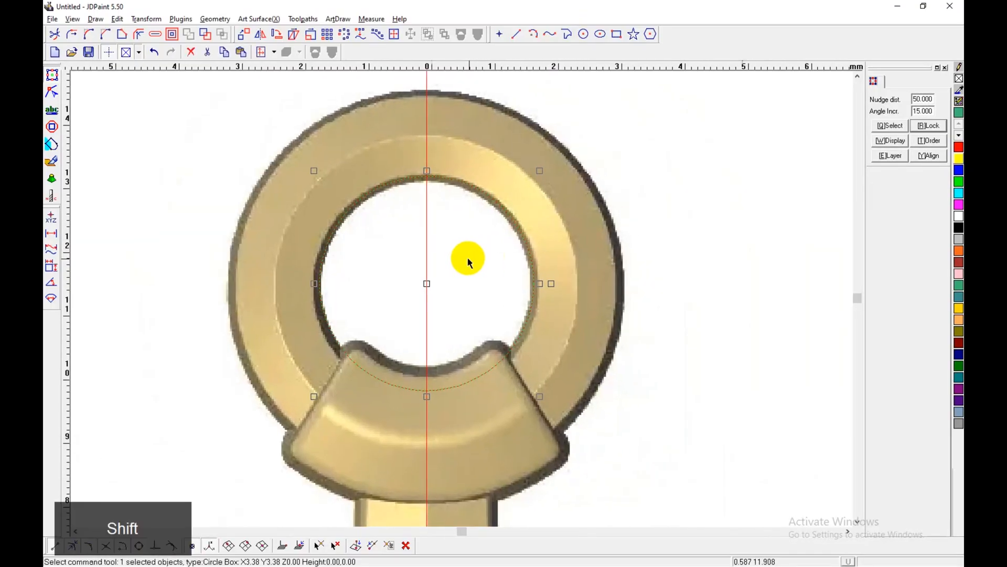
{"action": "scroll", "coordinate": [469, 263], "scroll_direction": "down", "scroll_amount": 1}
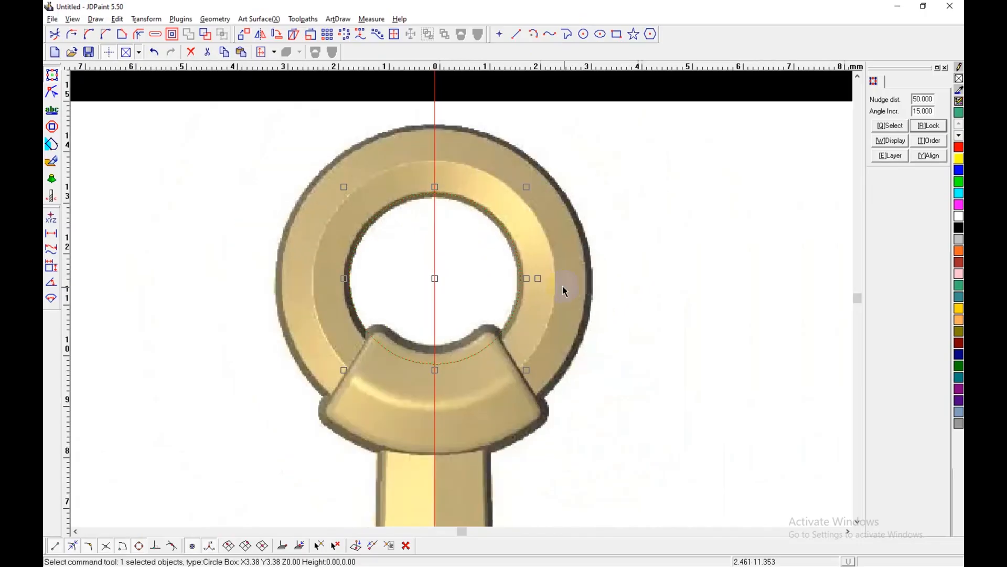
{"action": "key", "text": "ctrl+c"}
{"action": "key", "text": "ctrl+v"}
{"action": "left_click_drag", "start_coordinate": [528, 186], "coordinate": [600, 113]}
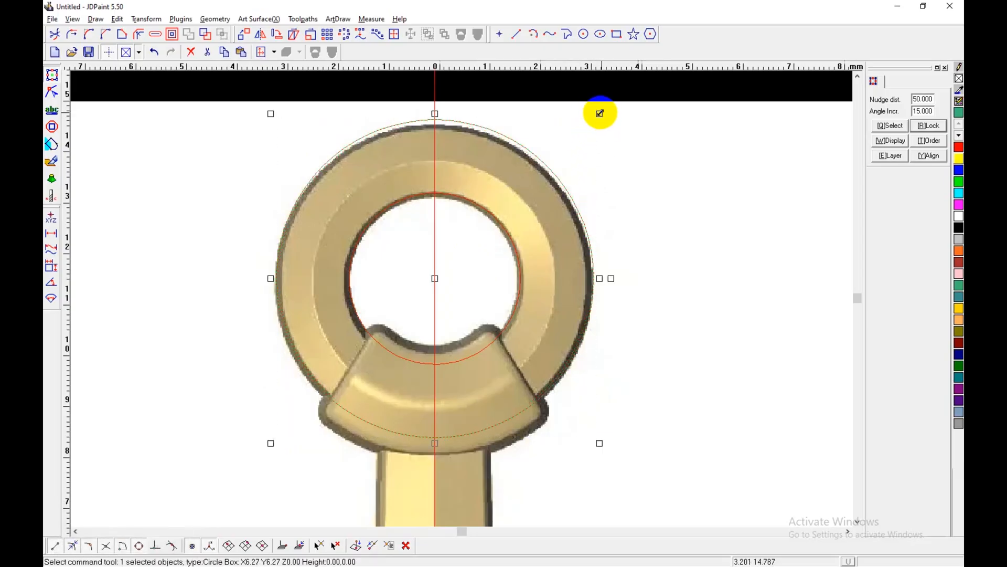
Step: Set the nudge distance to 0.1 and nudge both ring circles together down by 0.1 mm to match the anchor's ring
{"action": "left_click", "coordinate": [500, 222], "text": "shift"}
{"action": "double_click", "coordinate": [920, 99]}
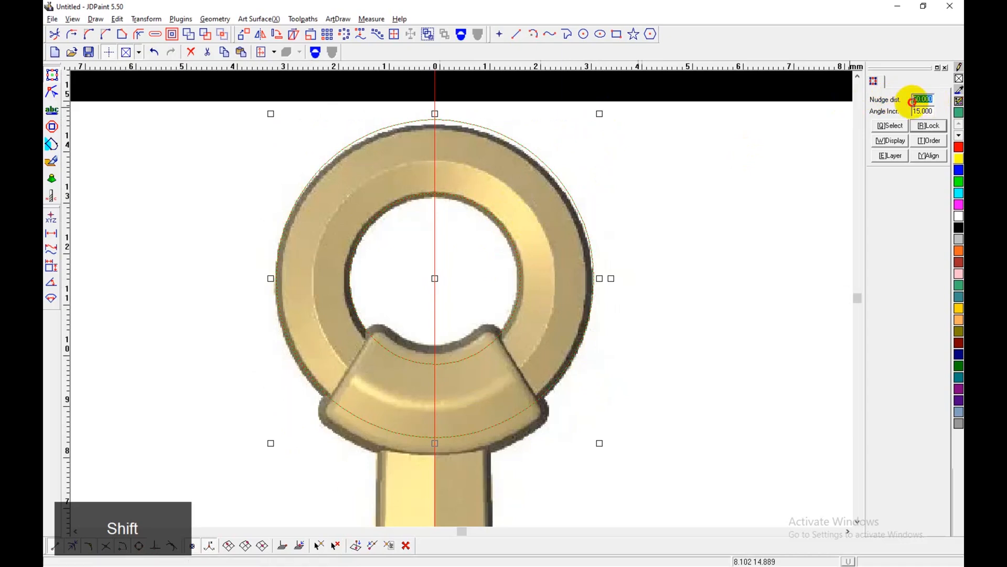
{"action": "type", "text": "0.1"}
{"action": "key", "text": "Return"}
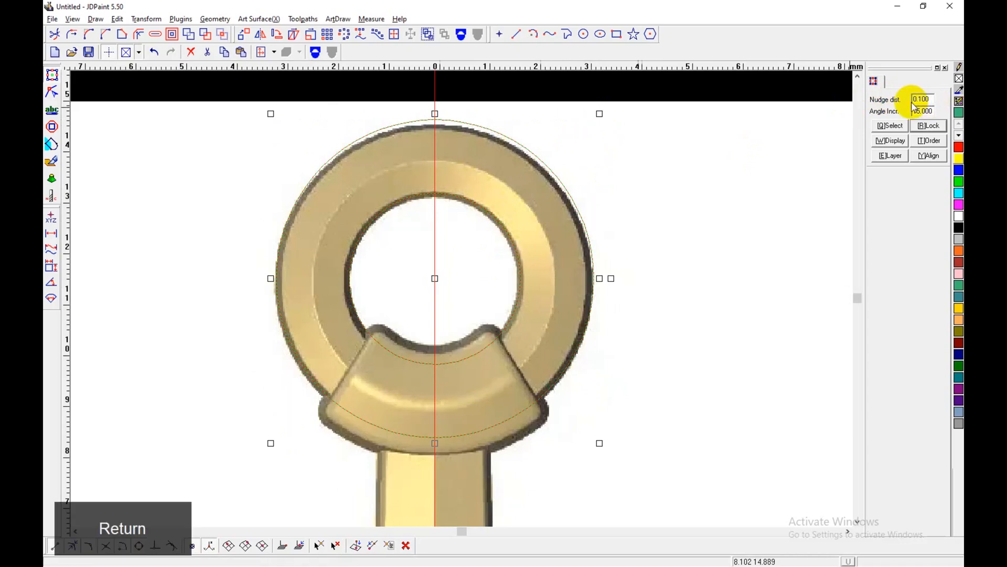
{"action": "key", "text": "Down"}
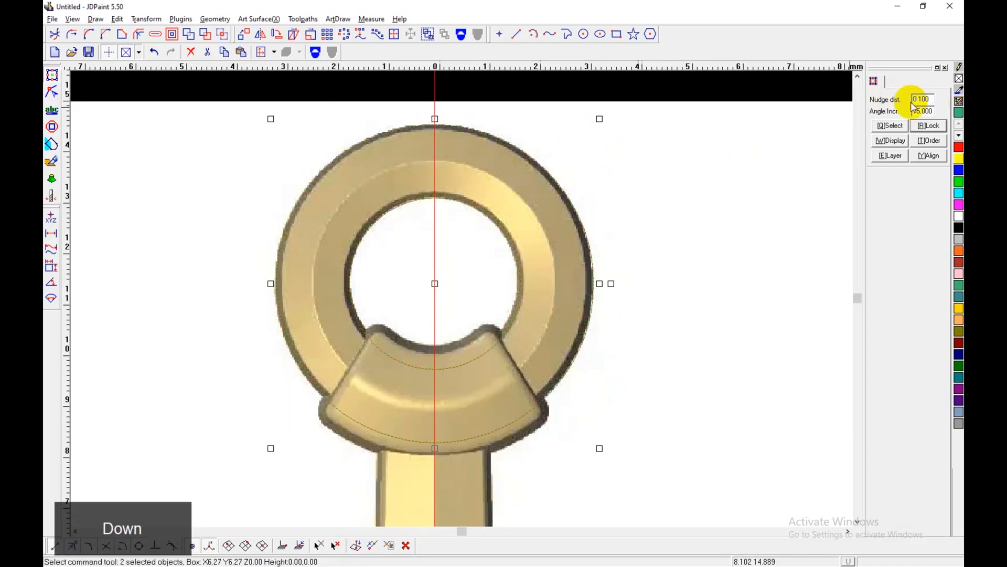
{"action": "key", "text": "Up"}
{"action": "left_click", "coordinate": [654, 387]}
{"action": "scroll", "coordinate": [581, 348], "scroll_direction": "down", "scroll_amount": 1}
{"action": "middle_click_drag", "start_coordinate": [555, 352], "coordinate": [535, 330]}
{"action": "scroll", "coordinate": [456, 404], "scroll_direction": "up", "scroll_amount": 2, "text": "shift"}
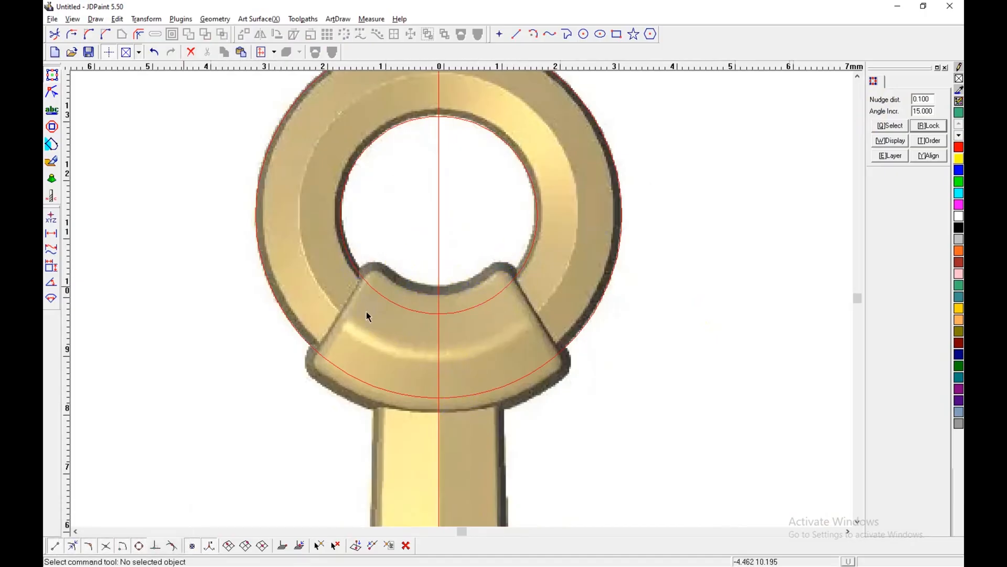
Step: Measure the distance on the centre line from the inner ring circle's lowest point to the collar's upper edge
{"action": "left_click", "coordinate": [51, 233]}
{"action": "scroll", "coordinate": [441, 291], "scroll_direction": "up", "scroll_amount": 3}
{"action": "left_click", "coordinate": [438, 329]}
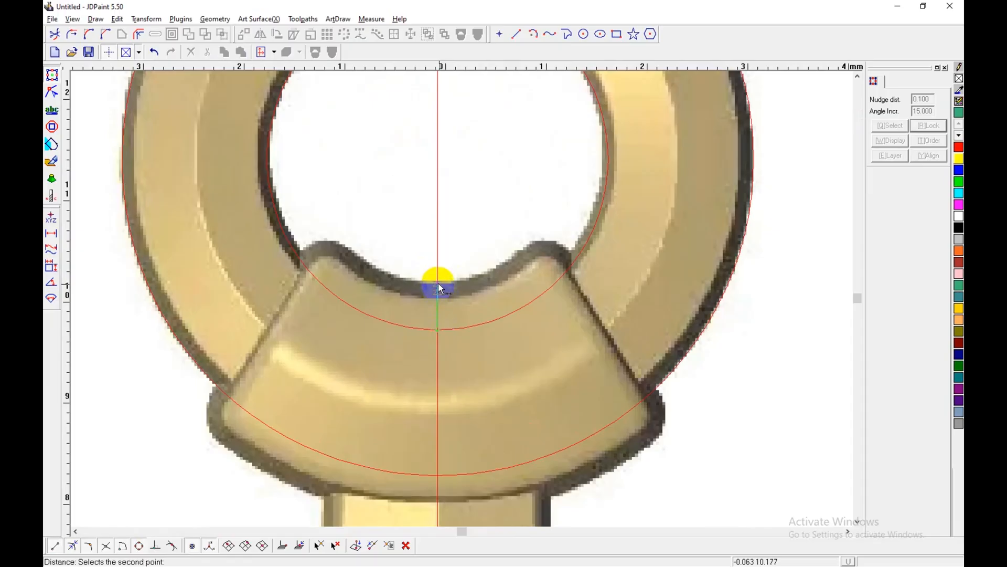
{"action": "left_click", "coordinate": [439, 288]}
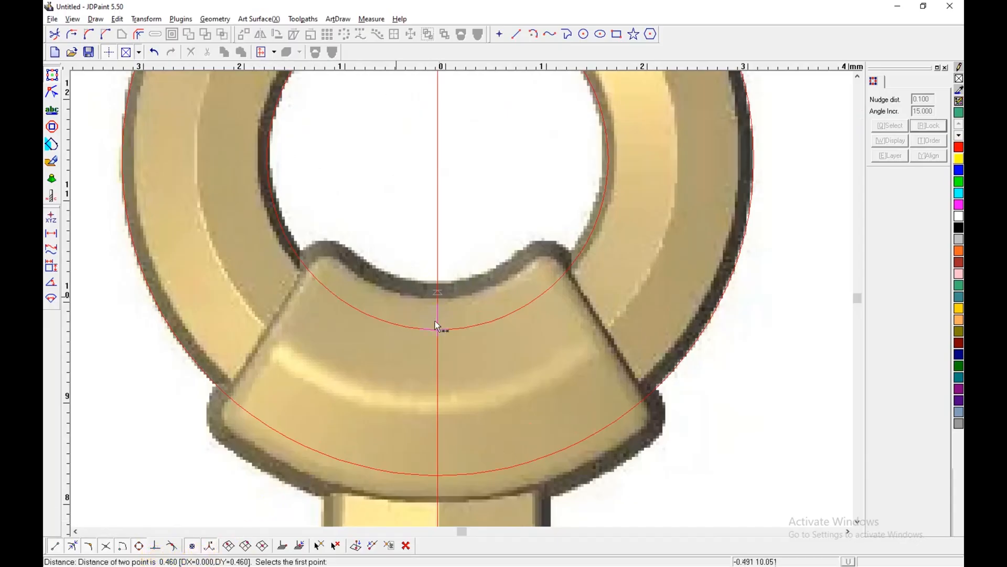
Step: Offset the inner ring circle inward and the outer ring circle outward by 0.45 mm with sharp corners, keeping the originals
{"action": "left_click", "coordinate": [138, 34]}
{"action": "left_click", "coordinate": [473, 268]}
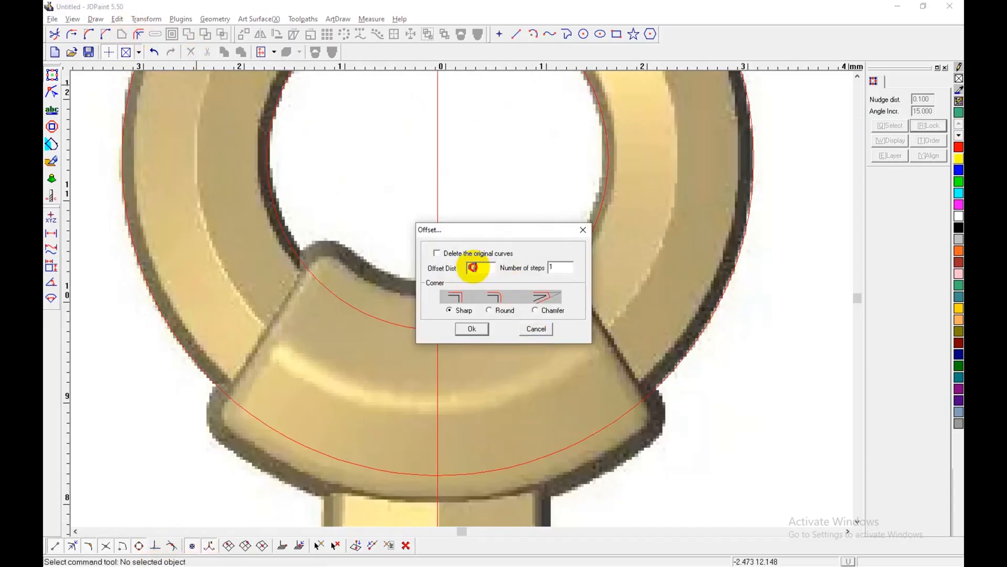
{"action": "type", "text": "5"}
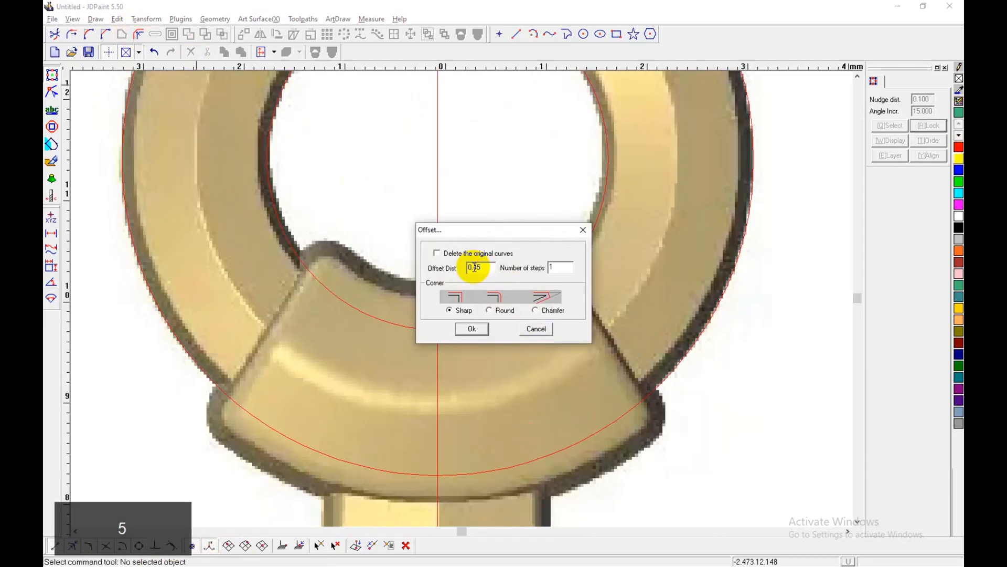
{"action": "left_click", "coordinate": [471, 328]}
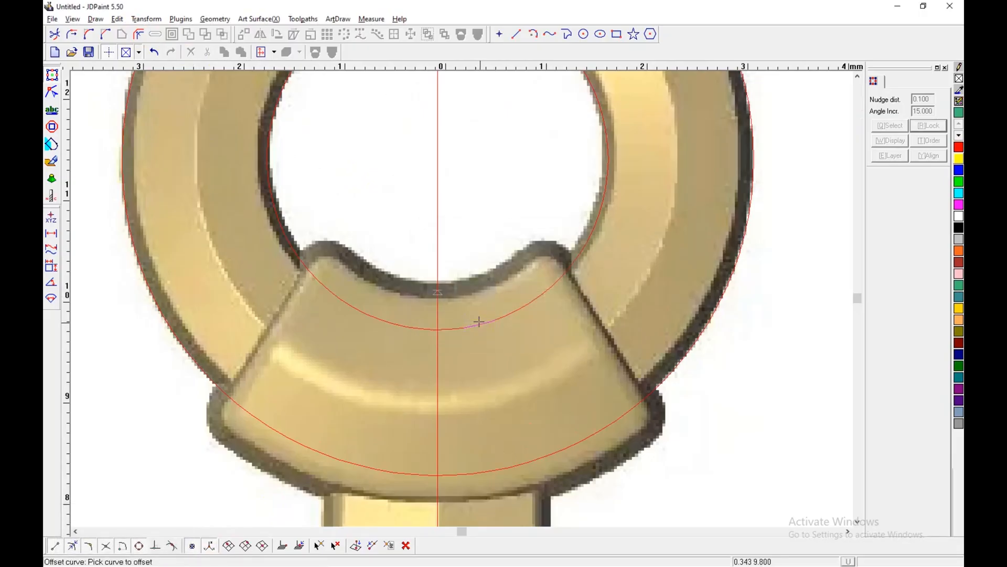
{"action": "left_click", "coordinate": [479, 322]}
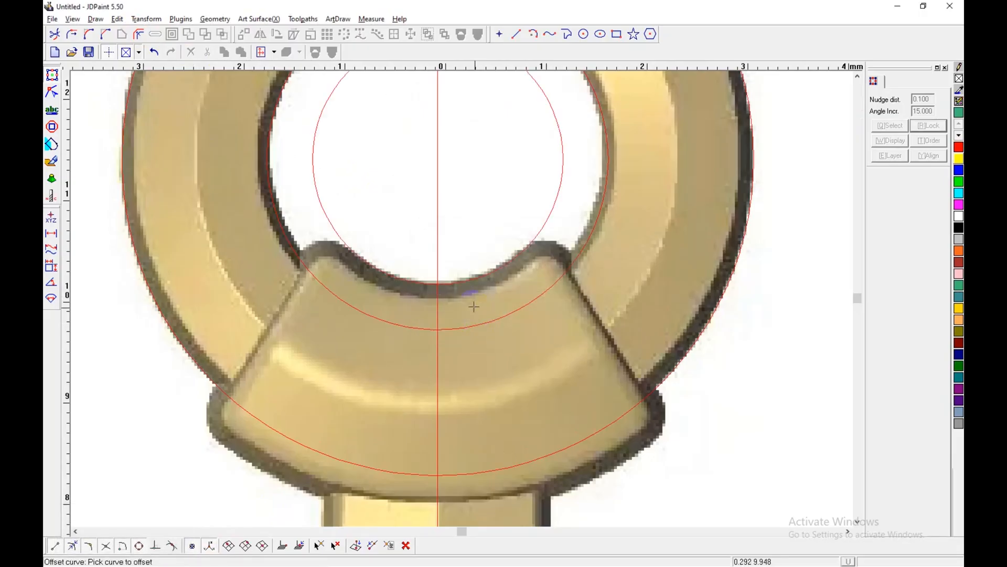
{"action": "left_click", "coordinate": [617, 420]}
{"action": "scroll", "coordinate": [597, 394], "scroll_direction": "down", "scroll_amount": 2}
{"action": "middle_click_drag", "start_coordinate": [524, 407], "coordinate": [501, 399], "text": "shift"}
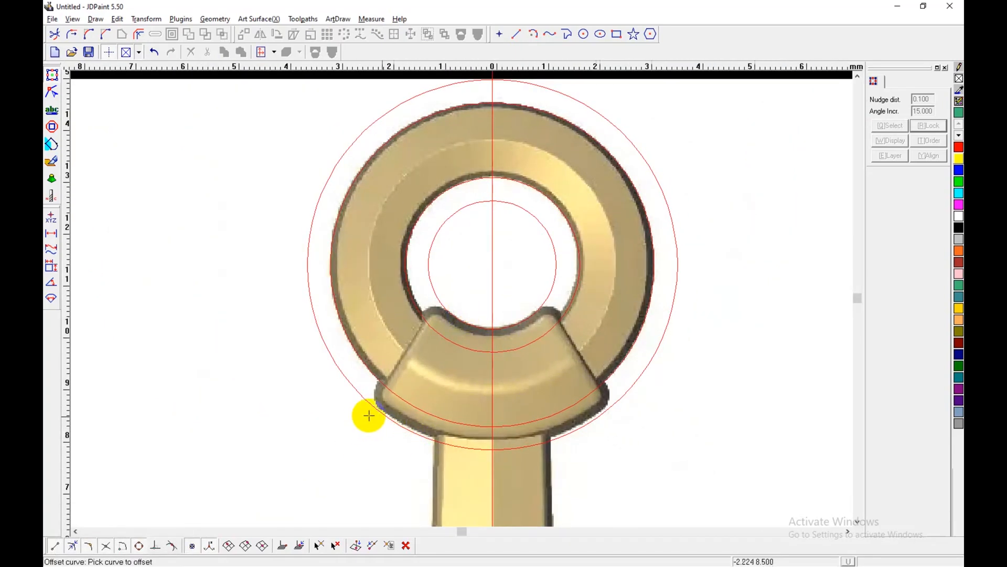
{"action": "scroll", "coordinate": [488, 369], "scroll_direction": "up", "scroll_amount": 1}
{"action": "middle_click_drag", "start_coordinate": [520, 380], "coordinate": [502, 384], "text": "shift"}
{"action": "right_click", "coordinate": [525, 377]}
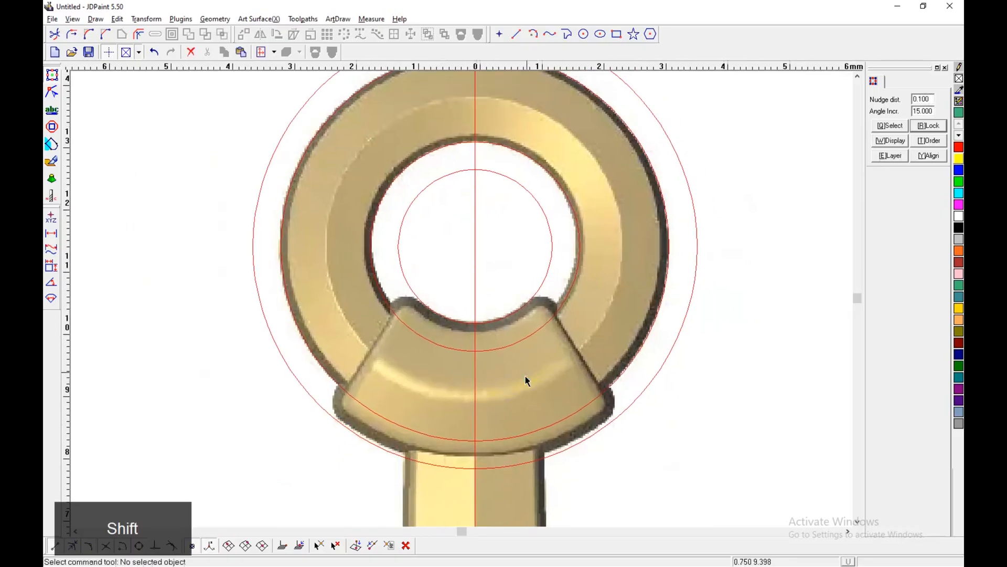
Step: Draw a slanted line along the collar's left edge, spanning about 2.2 by 3.5 mm and crossing both offset circles
{"action": "left_click", "coordinate": [522, 36]}
{"action": "left_click", "coordinate": [425, 261]}
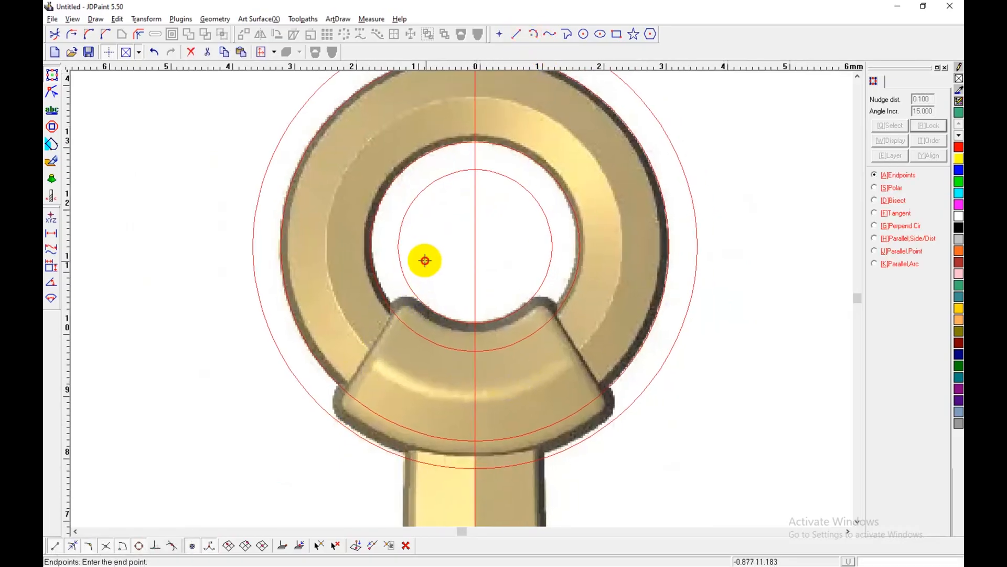
{"action": "key", "text": "ctrl+d"}
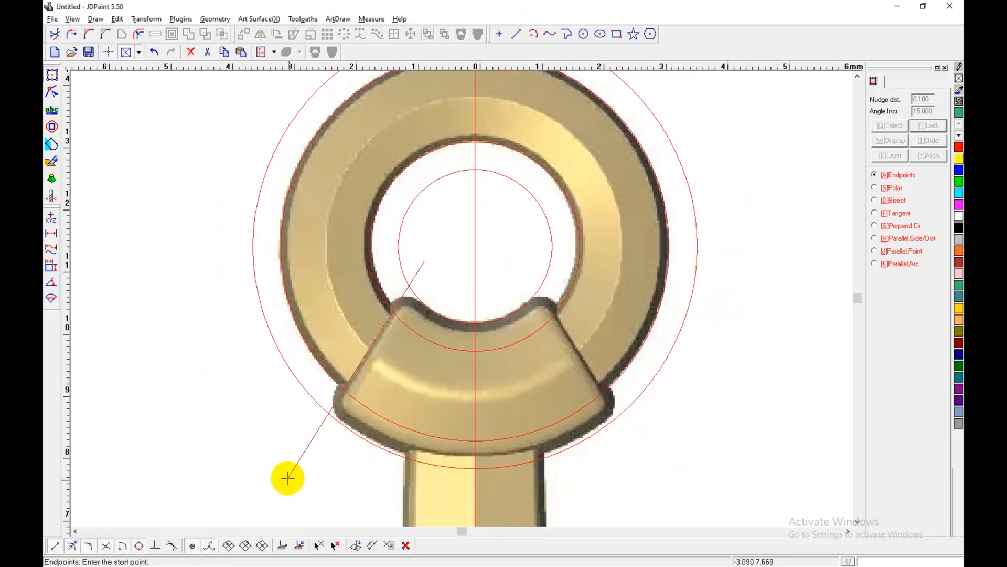
{"action": "left_click", "coordinate": [288, 477]}
{"action": "middle_click_drag", "start_coordinate": [441, 390], "coordinate": [429, 392]}
{"action": "key", "text": "shift"}
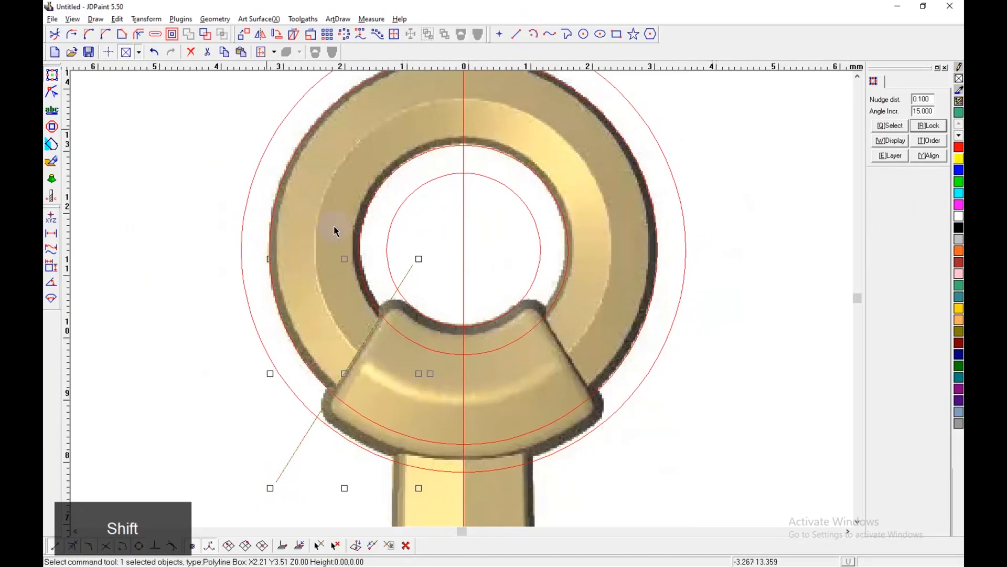
Step: Mirror a copy of the slanted collar line across the vertical centre line onto the collar's right edge
{"action": "left_click", "coordinate": [260, 34]}
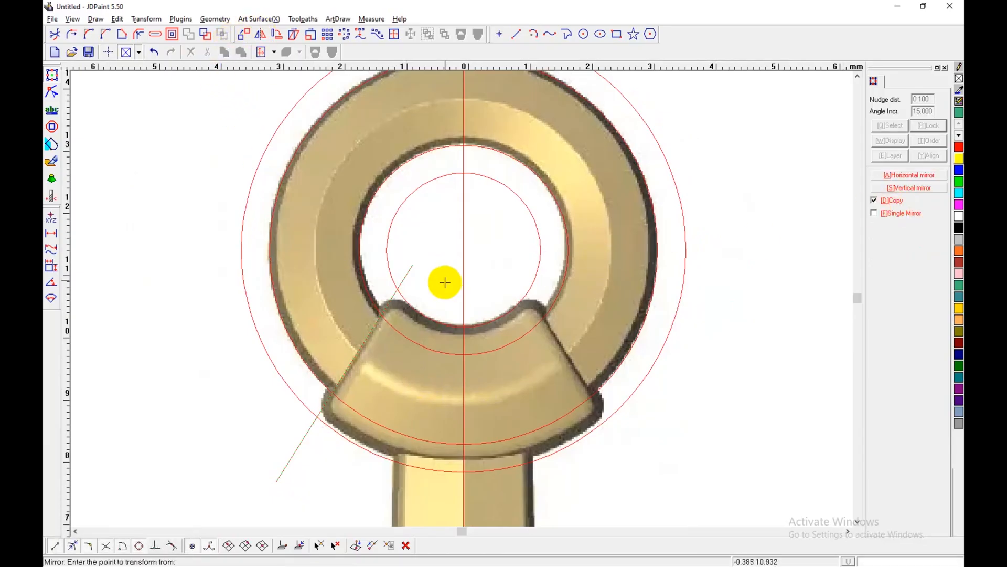
{"action": "left_click", "coordinate": [464, 237]}
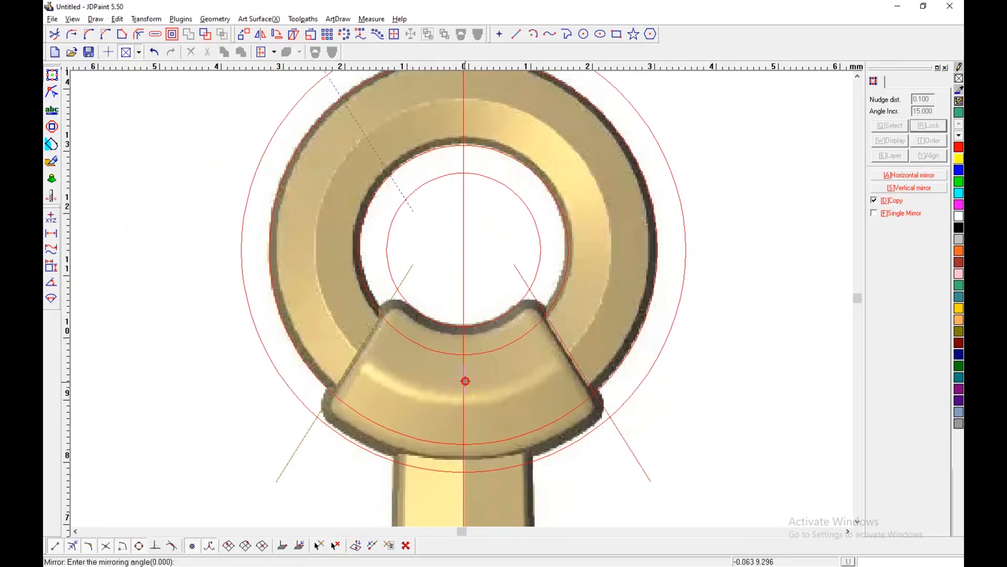
{"action": "right_click", "coordinate": [642, 380]}
{"action": "middle_click_drag", "start_coordinate": [557, 376], "coordinate": [535, 346]}
{"action": "left_click", "coordinate": [541, 330]}
Step: Draw a center-radius circle about 1.3 mm in diameter and align it with the inner edge of the crossbar's left ring
{"action": "scroll", "coordinate": [553, 285], "scroll_direction": "down", "scroll_amount": 2}
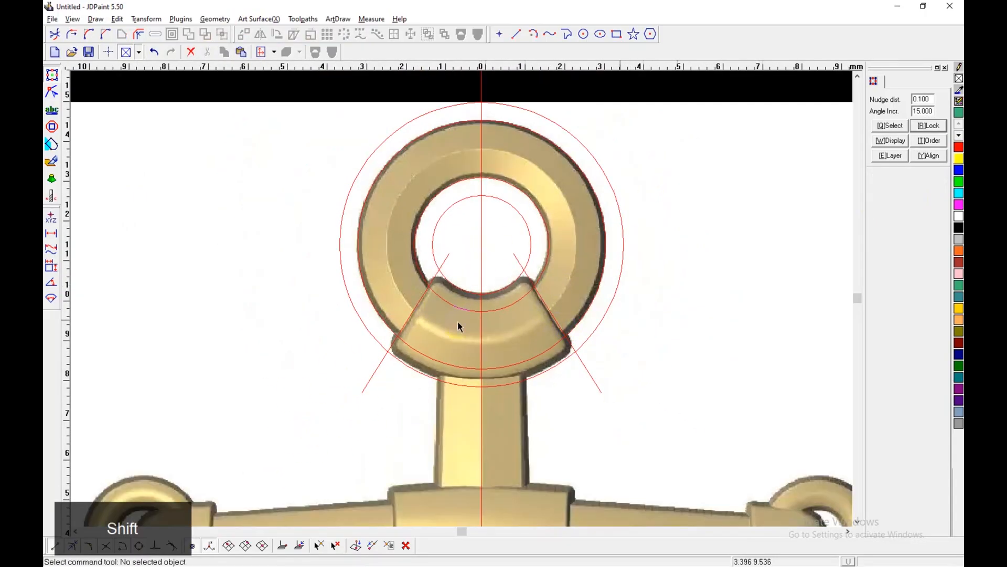
{"action": "scroll", "coordinate": [526, 371], "scroll_direction": "down", "scroll_amount": 3}
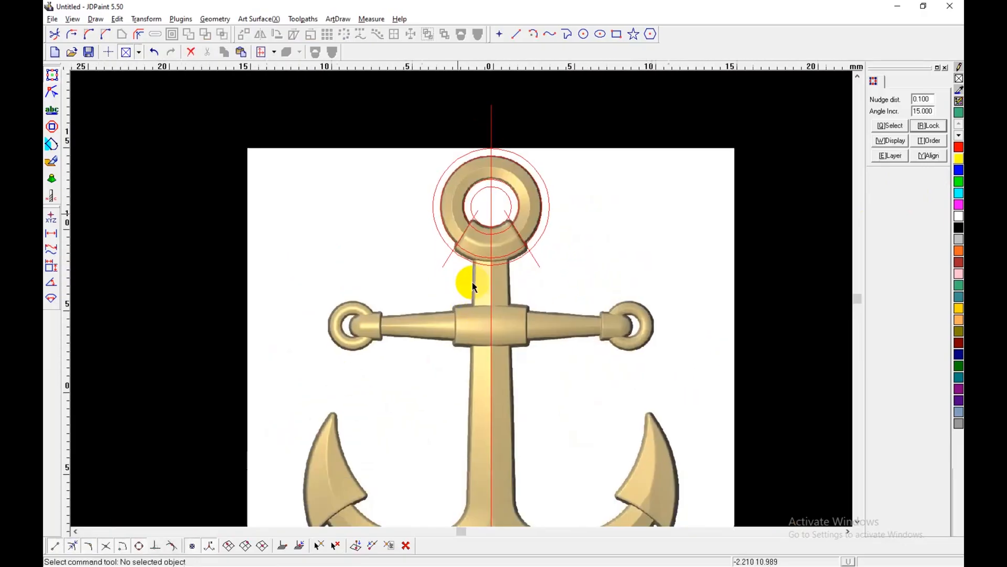
{"action": "scroll", "coordinate": [400, 322], "scroll_direction": "up", "scroll_amount": 4, "text": "shift"}
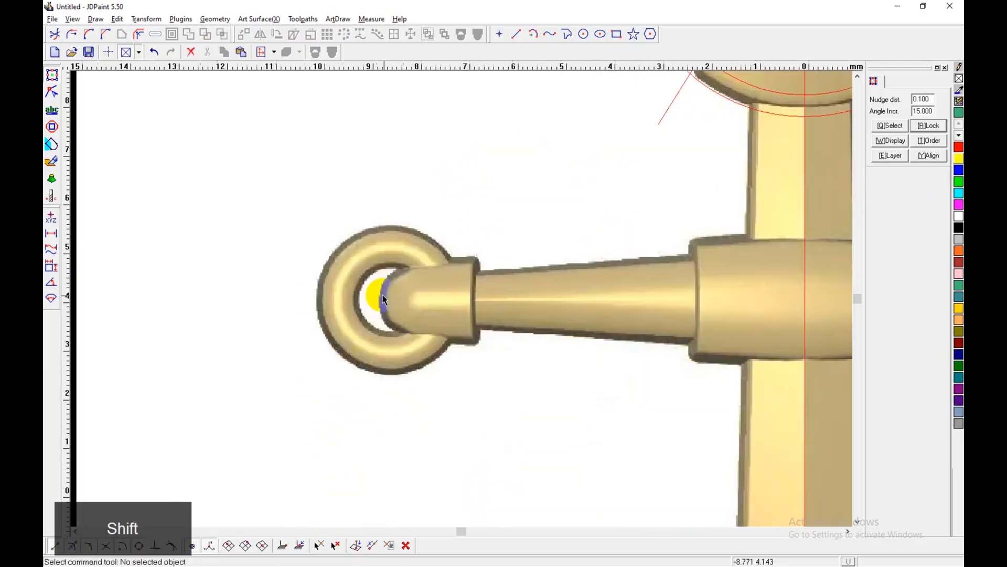
{"action": "scroll", "coordinate": [384, 300], "scroll_direction": "up", "scroll_amount": 1, "text": "shift"}
{"action": "left_click", "coordinate": [583, 34]}
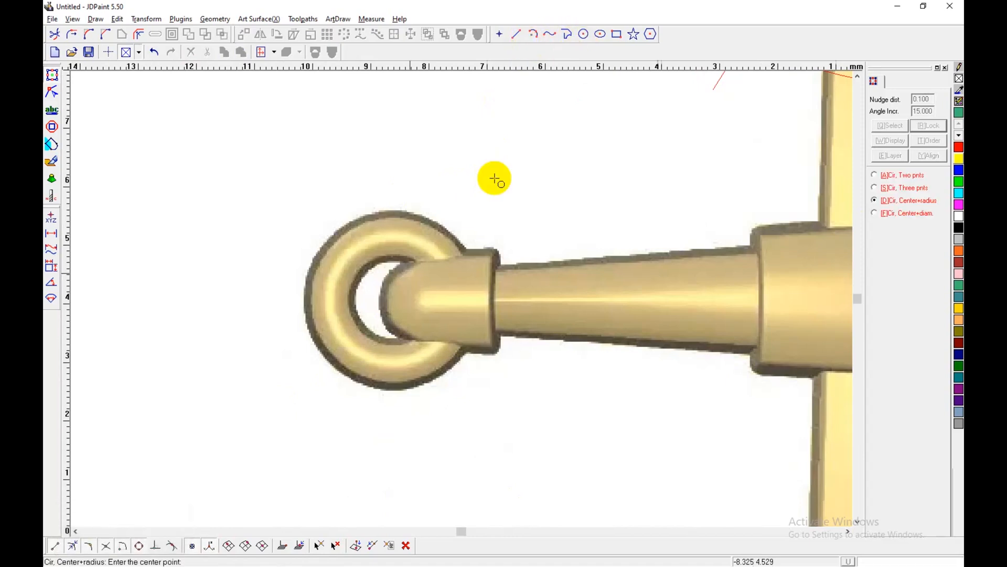
{"action": "scroll", "coordinate": [382, 299], "scroll_direction": "up", "scroll_amount": 2, "text": "shift"}
{"action": "left_click", "coordinate": [381, 303]}
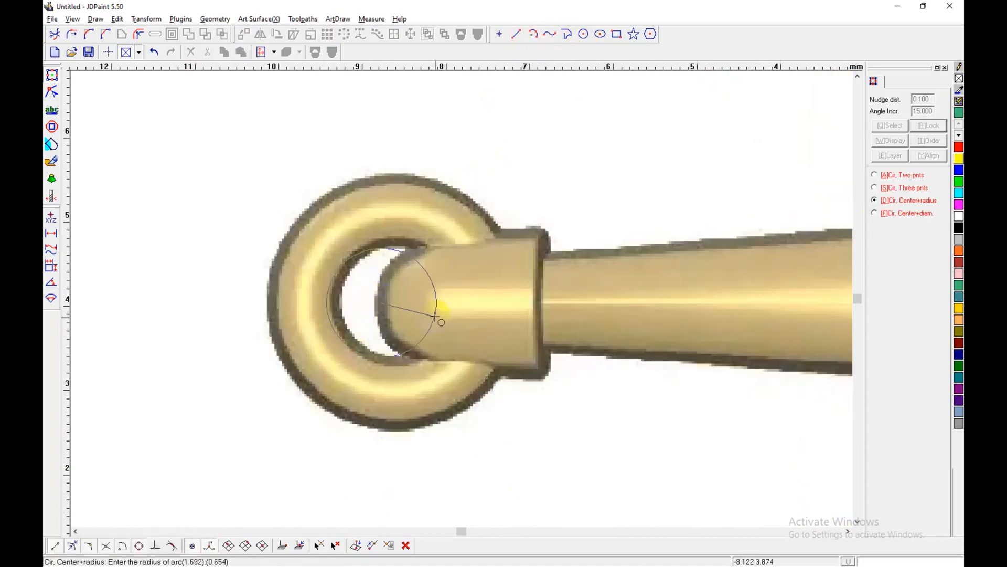
{"action": "left_click", "coordinate": [437, 318]}
{"action": "left_click_drag", "start_coordinate": [382, 303], "coordinate": [395, 303]}
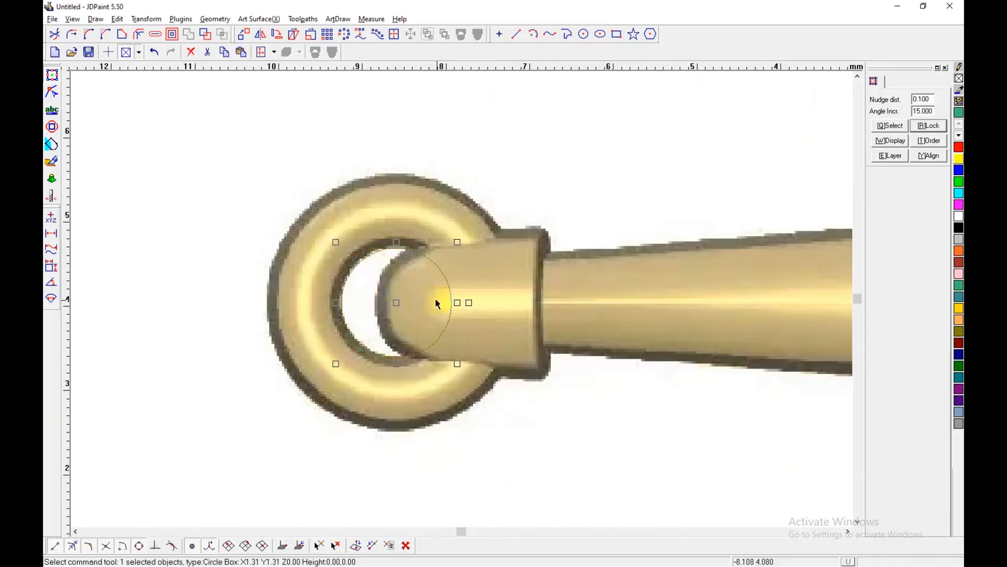
Step: Duplicate the small ring's circle in place and enlarge the copy about its centre to about 3.1 mm, matching the ring's outer edge
{"action": "key", "text": "ctrl+c"}
{"action": "key", "text": "ctrl+v"}
{"action": "left_click_drag", "start_coordinate": [458, 243], "coordinate": [531, 158]}
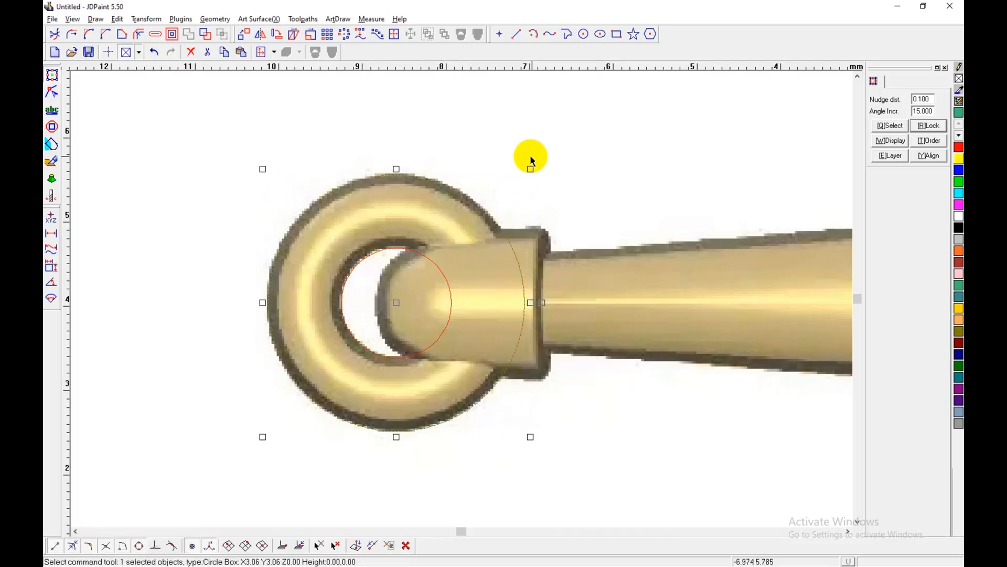
{"action": "scroll", "coordinate": [351, 274], "scroll_direction": "down", "scroll_amount": 5}
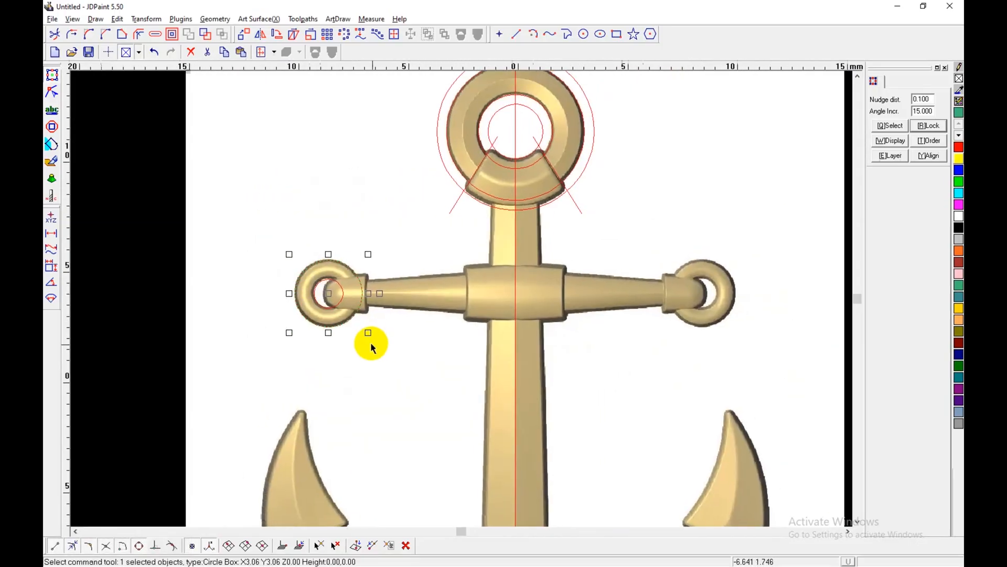
{"action": "key", "text": "shift"}
{"action": "middle_click_drag", "start_coordinate": [539, 358], "coordinate": [501, 362], "text": "shift"}
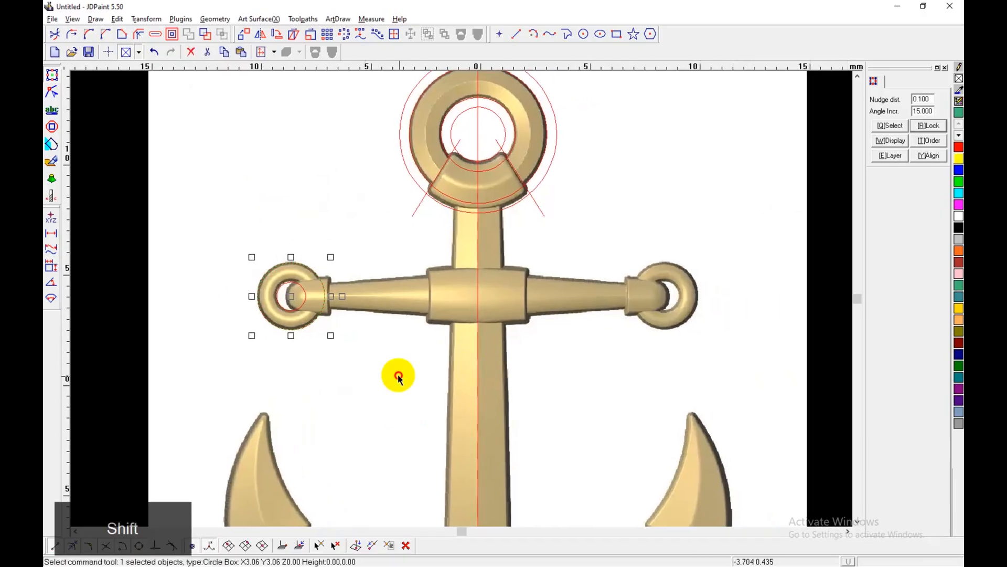
{"action": "left_click", "coordinate": [398, 374]}
Step: Draw a horizontal line about 22.7 mm long through the crossbar's middle and stretch its left end well past the left ring
{"action": "left_click", "coordinate": [519, 34]}
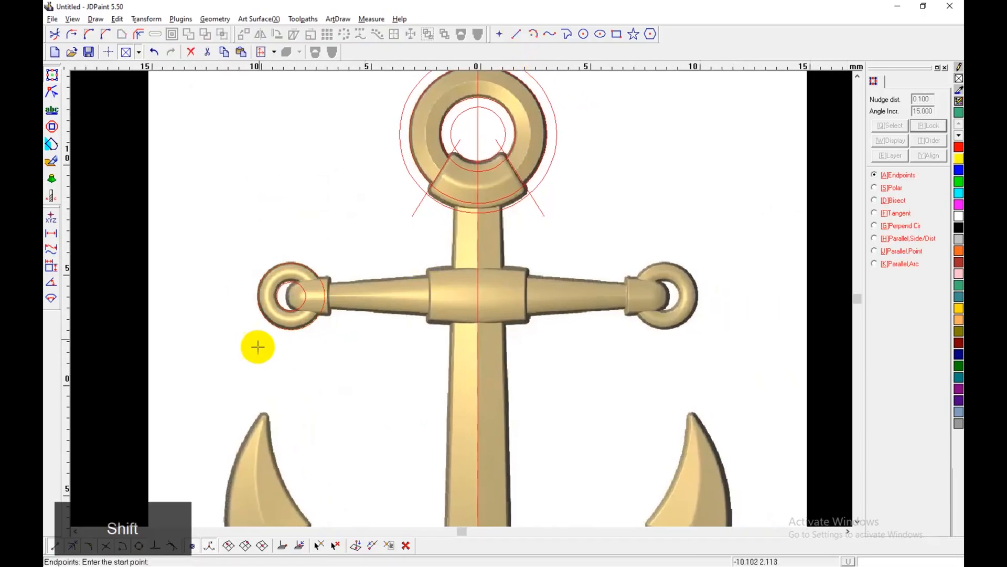
{"action": "left_click", "coordinate": [257, 295]}
{"action": "key", "text": "ctrl+d"}
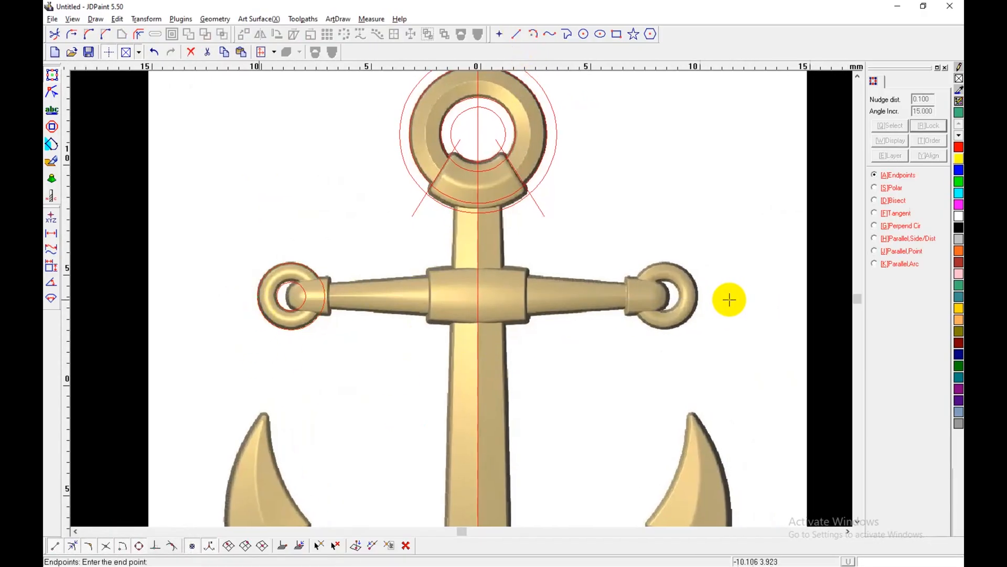
{"action": "left_click", "coordinate": [756, 297]}
{"action": "right_click", "coordinate": [768, 340]}
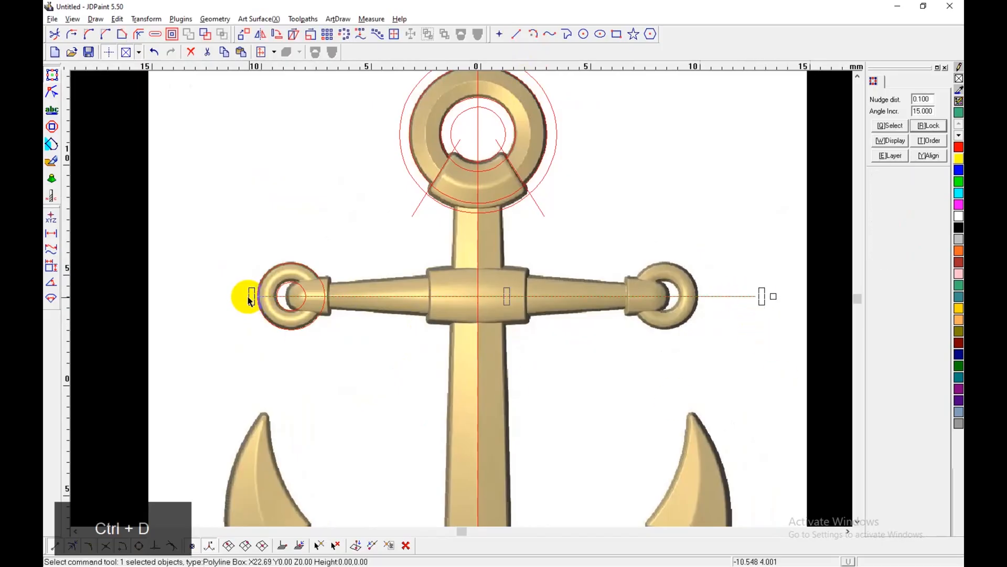
{"action": "left_click_drag", "start_coordinate": [252, 298], "coordinate": [156, 298]}
{"action": "left_click", "coordinate": [271, 349]}
{"action": "scroll", "coordinate": [555, 307], "scroll_direction": "down", "scroll_amount": 2}
{"action": "middle_click_drag", "start_coordinate": [545, 321], "coordinate": [506, 321], "text": "shift"}
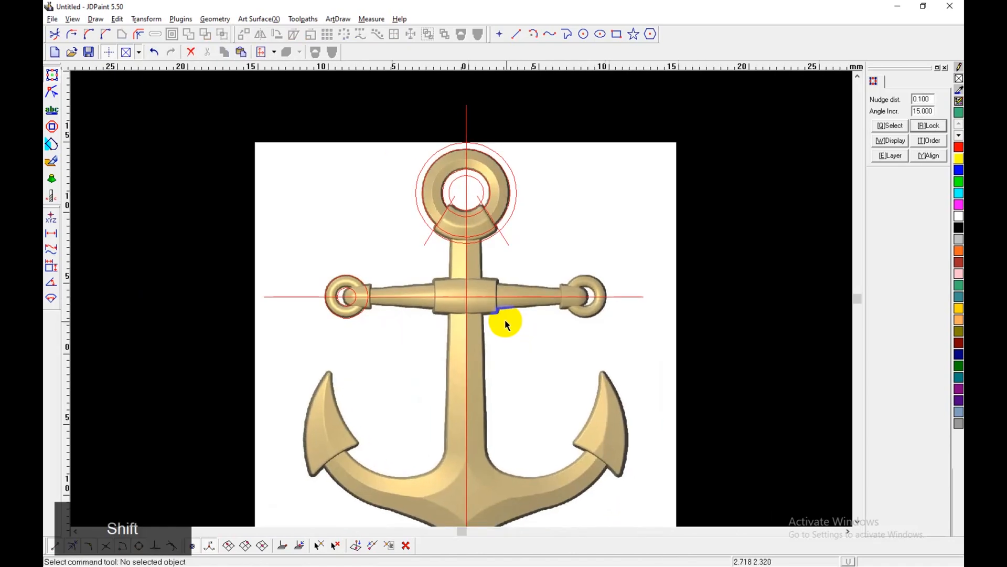
Step: Save the drawing on the Desktop as model1.jdp
{"action": "key", "text": "ctrl+s"}
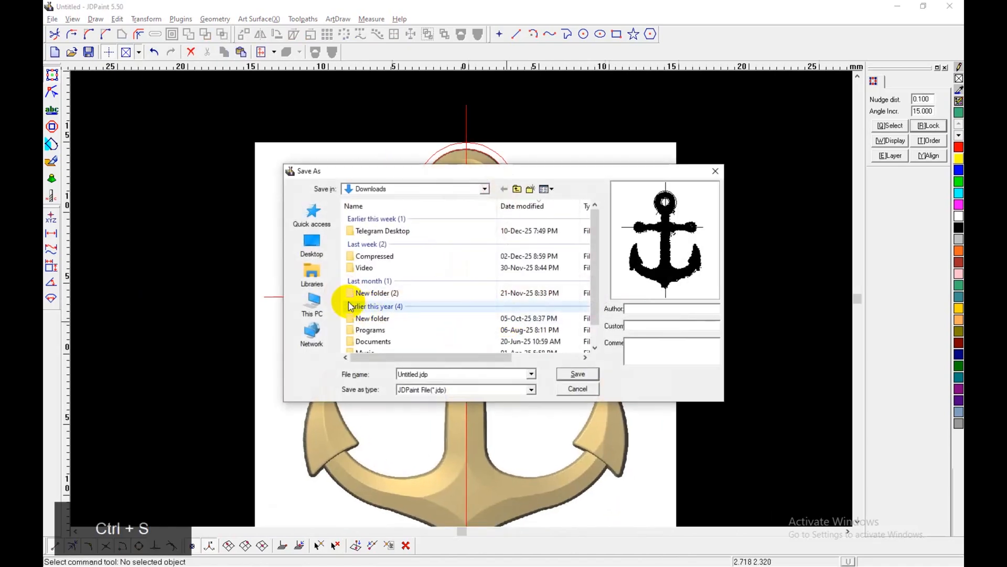
{"action": "left_click", "coordinate": [311, 241]}
{"action": "double_click", "coordinate": [444, 373]}
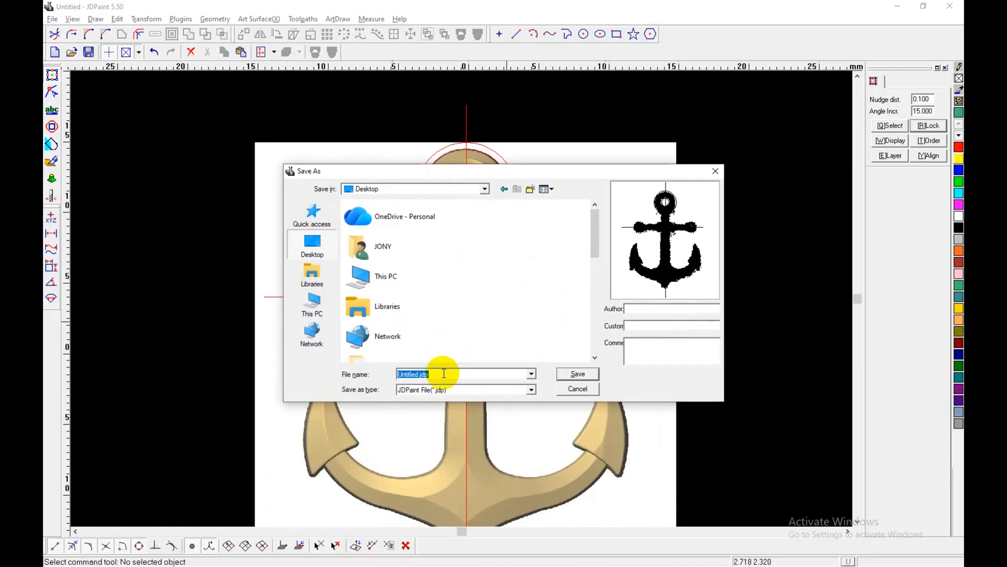
{"action": "type", "text": "model"}
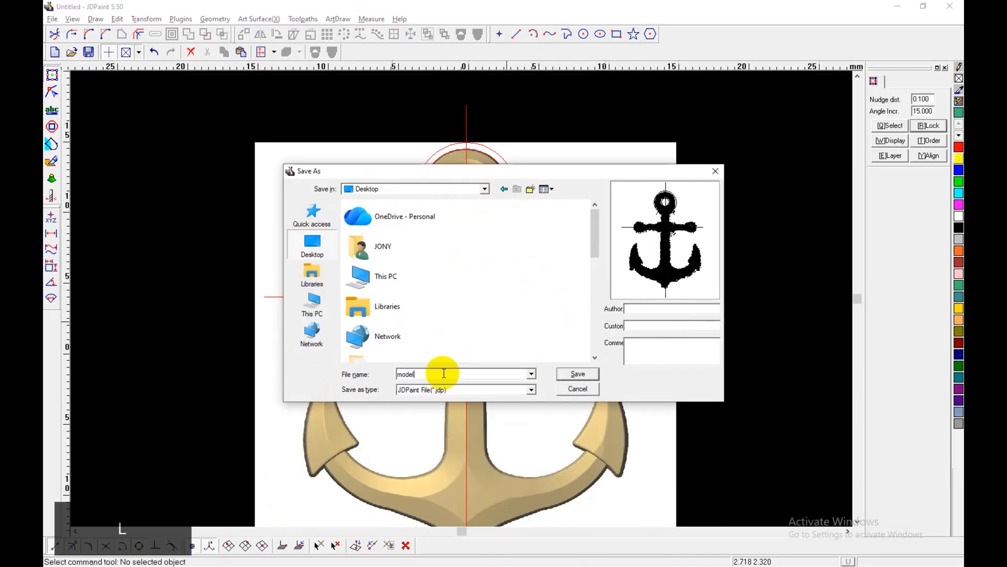
{"action": "key", "text": "Return"}
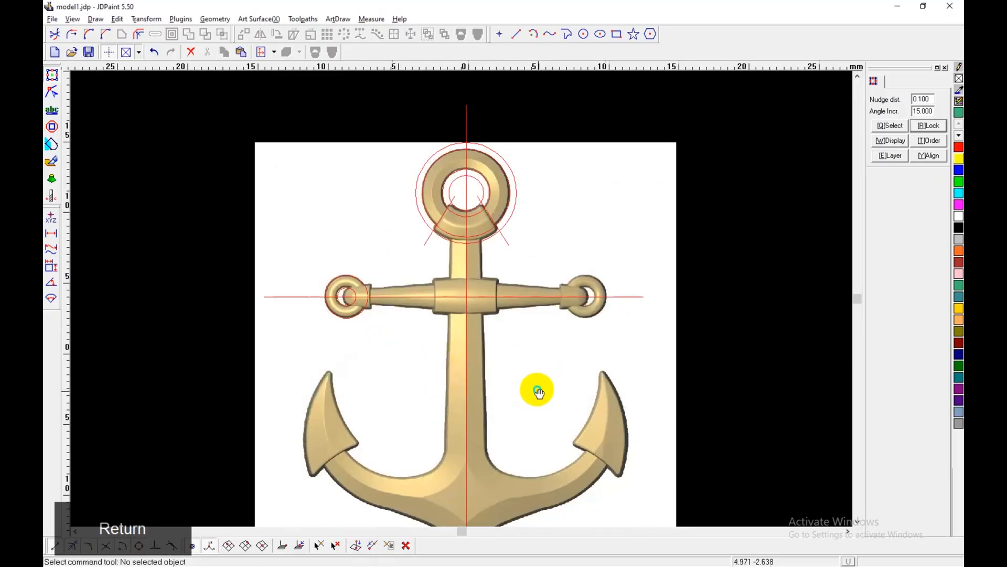
{"action": "middle_click_drag", "start_coordinate": [539, 393], "coordinate": [545, 304]}
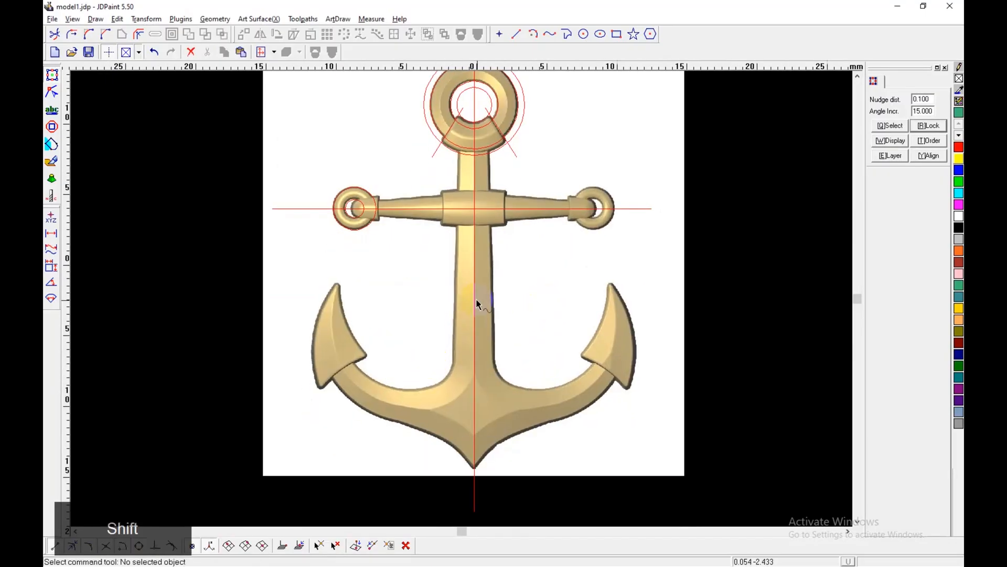
Step: Start a polyline at the top ring's collar and trace the shank's left edge straight down to the arm curve, with ortho off
{"action": "scroll", "coordinate": [476, 298], "scroll_direction": "up", "scroll_amount": 3}
{"action": "middle_click_drag", "start_coordinate": [483, 252], "coordinate": [558, 311]}
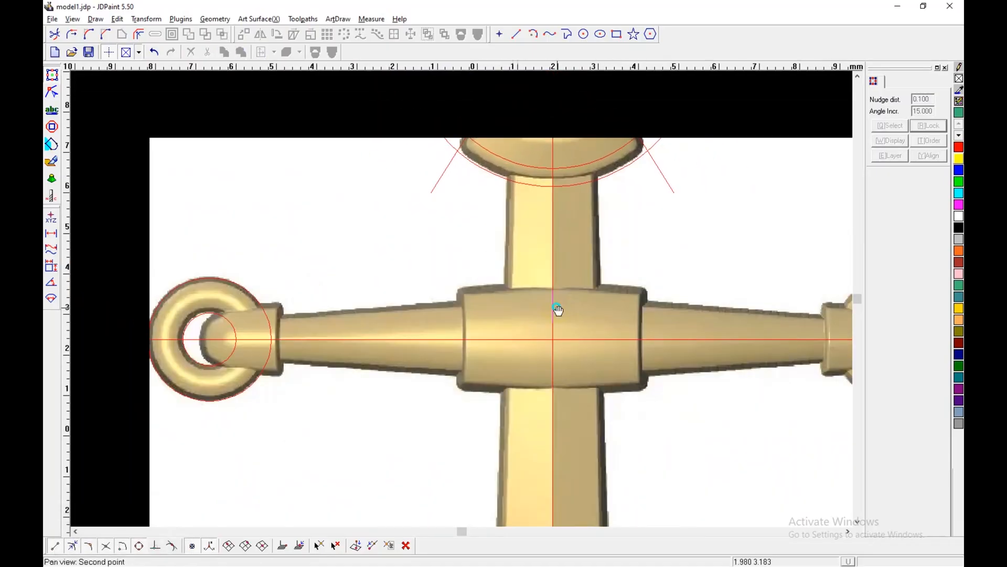
{"action": "scroll", "coordinate": [558, 294], "scroll_direction": "down", "scroll_amount": 3}
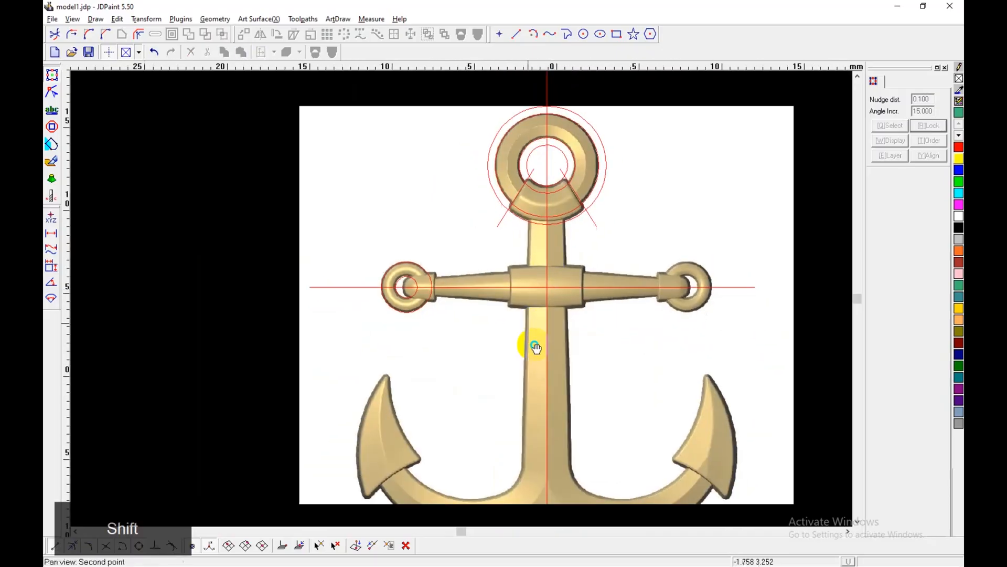
{"action": "middle_click_drag", "start_coordinate": [533, 344], "coordinate": [500, 210]}
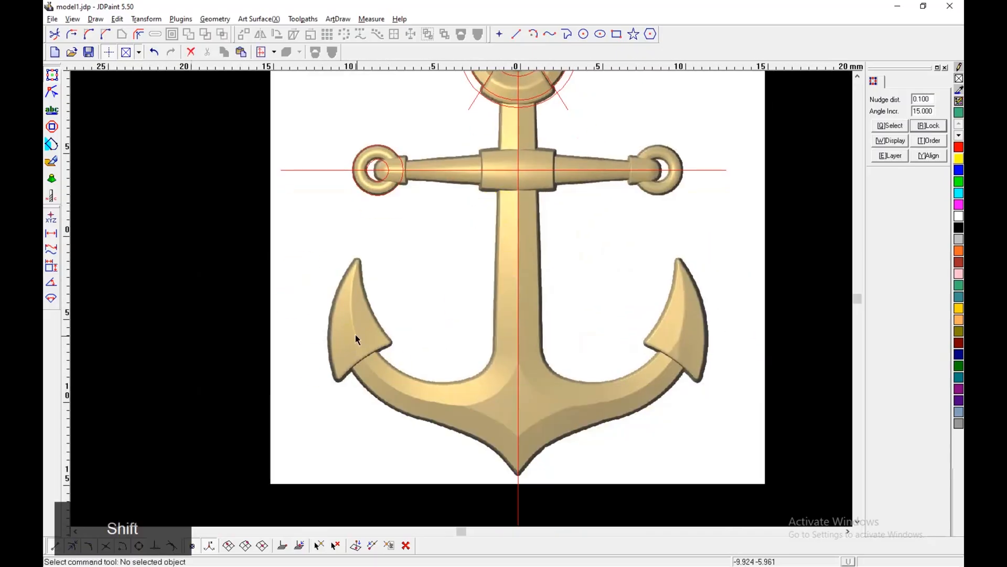
{"action": "middle_click_drag", "start_coordinate": [538, 270], "coordinate": [531, 314], "text": "shift"}
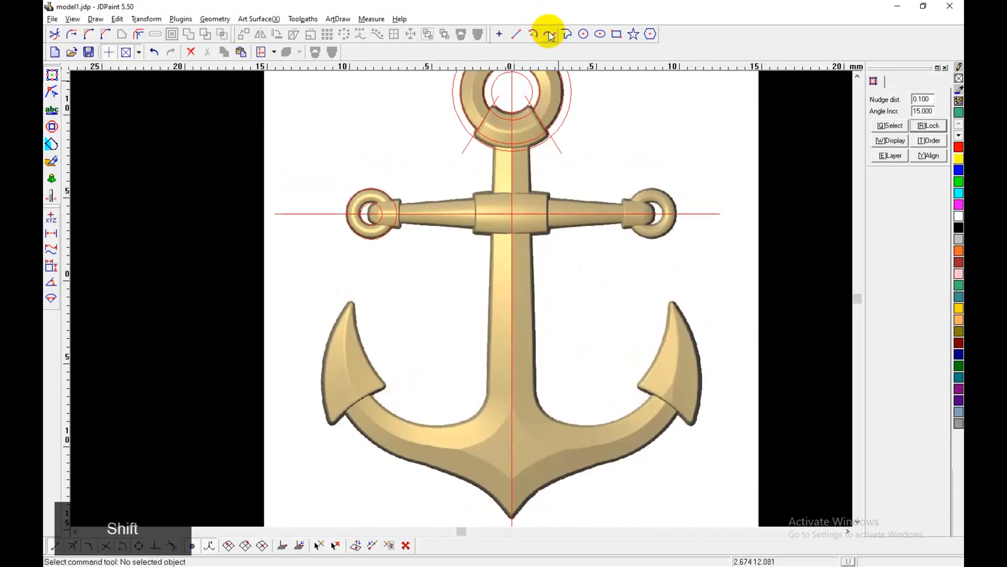
{"action": "left_click", "coordinate": [550, 35]}
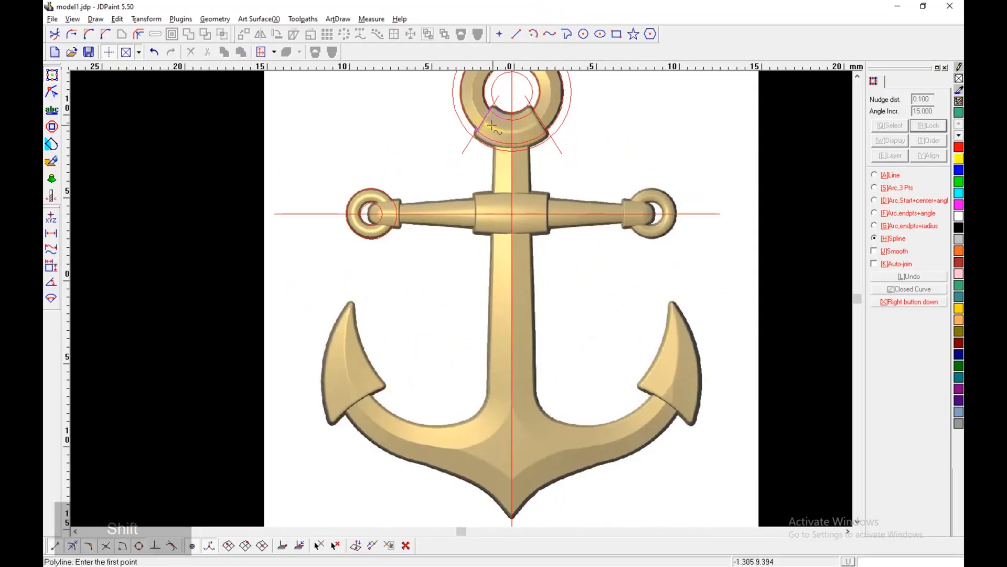
{"action": "scroll", "coordinate": [468, 398], "scroll_direction": "up", "scroll_amount": 2}
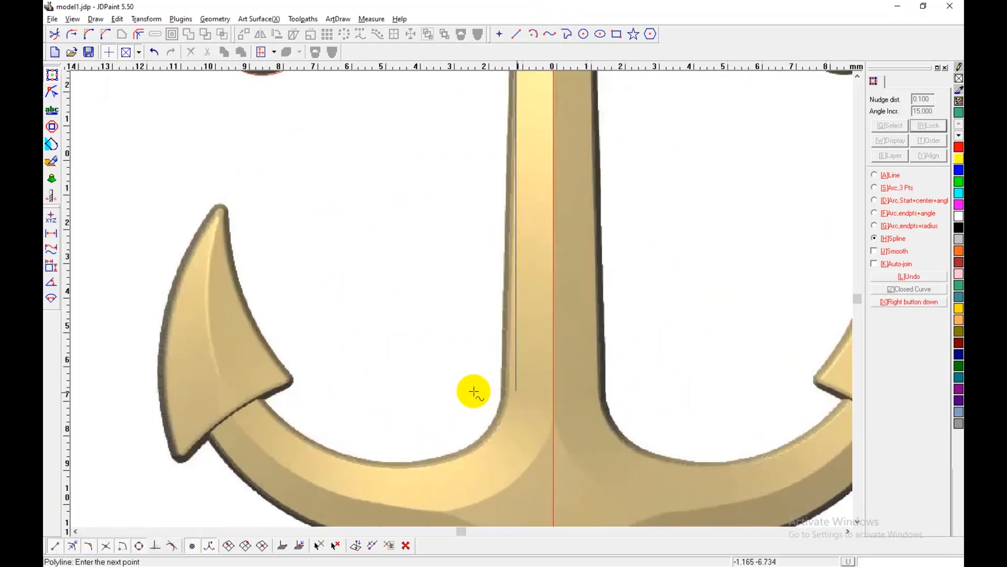
{"action": "key", "text": "ctrl+d"}
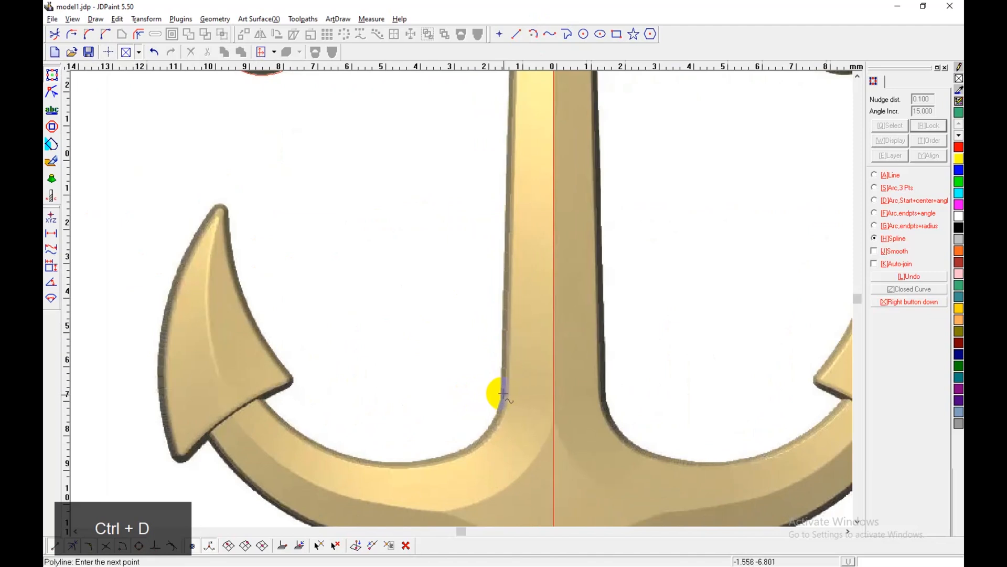
{"action": "left_click", "coordinate": [502, 393]}
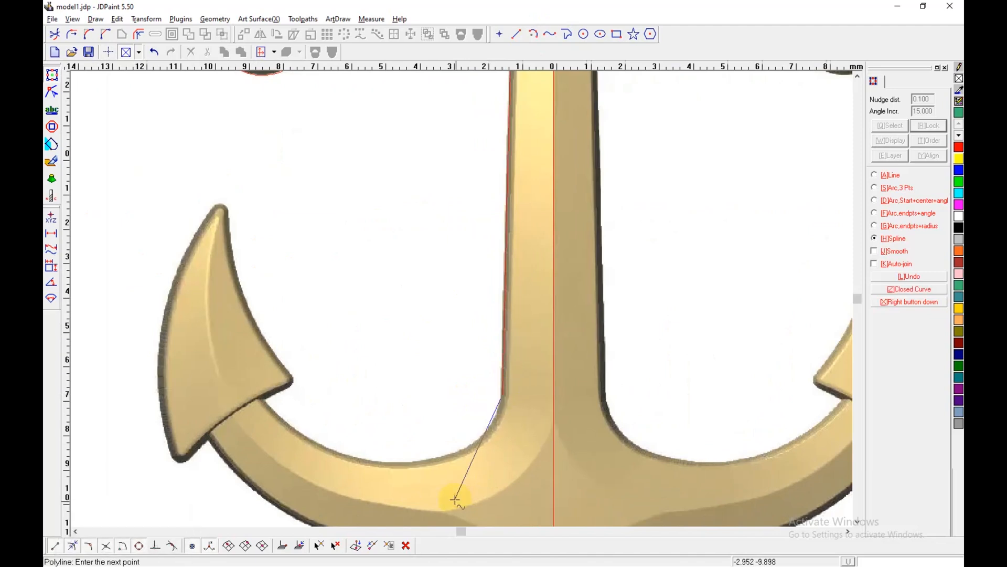
Step: Continue the polyline as a spline along the left arm's inner edge into the fluke, and add a straight segment across inside it
{"action": "scroll", "coordinate": [466, 467], "scroll_direction": "up", "scroll_amount": 1}
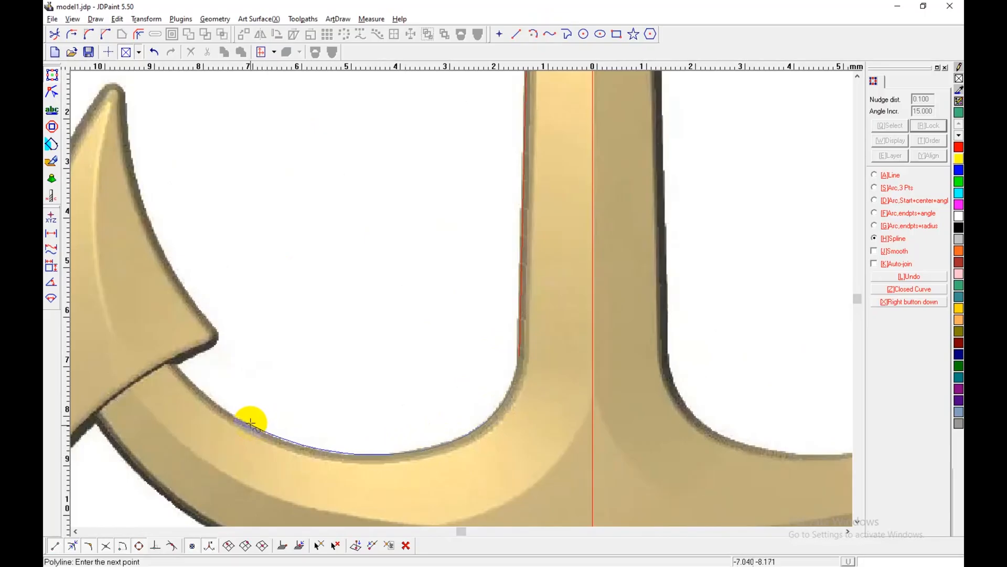
{"action": "middle_click_drag", "start_coordinate": [207, 394], "coordinate": [476, 375]}
{"action": "left_click", "coordinate": [463, 361], "text": "shift"}
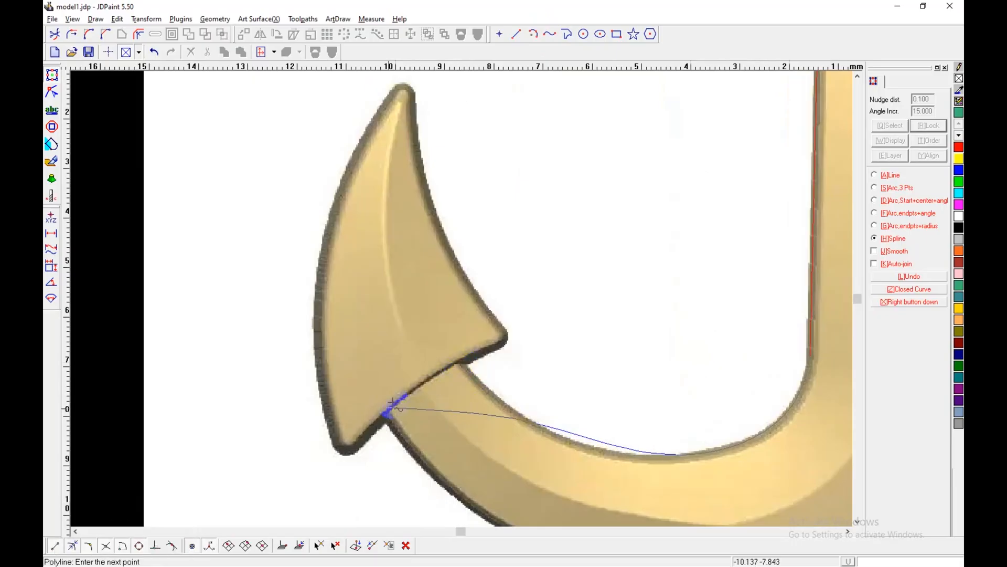
{"action": "left_click", "coordinate": [462, 363]}
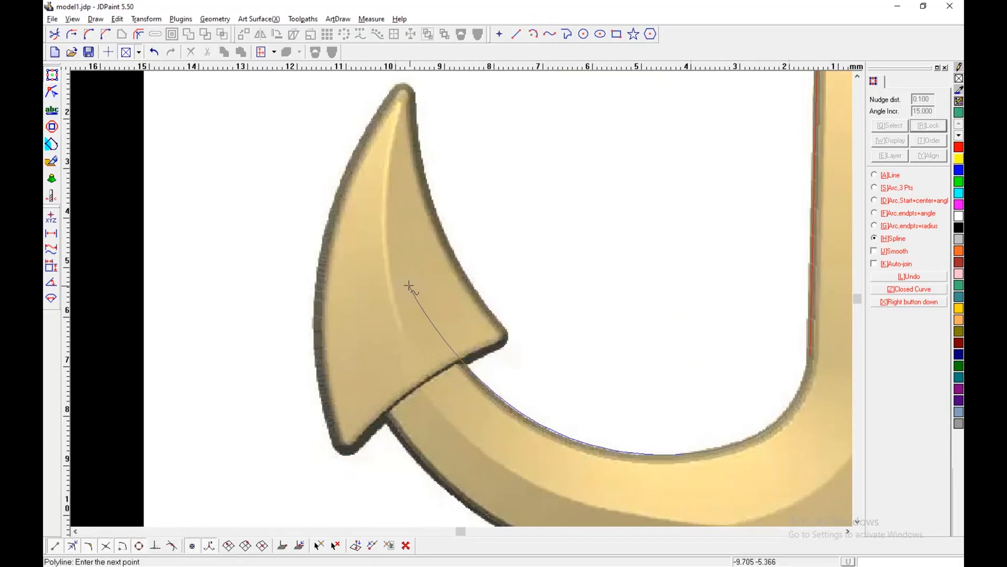
{"action": "left_click", "coordinate": [347, 336]}
Step: Trace the left arm's outer edge with a spline from inside the fluke to the anchor's bottom tip, ending the polyline on the vertical centreline
{"action": "middle_click_drag", "start_coordinate": [380, 415], "coordinate": [288, 294]}
{"action": "left_click", "coordinate": [293, 303]}
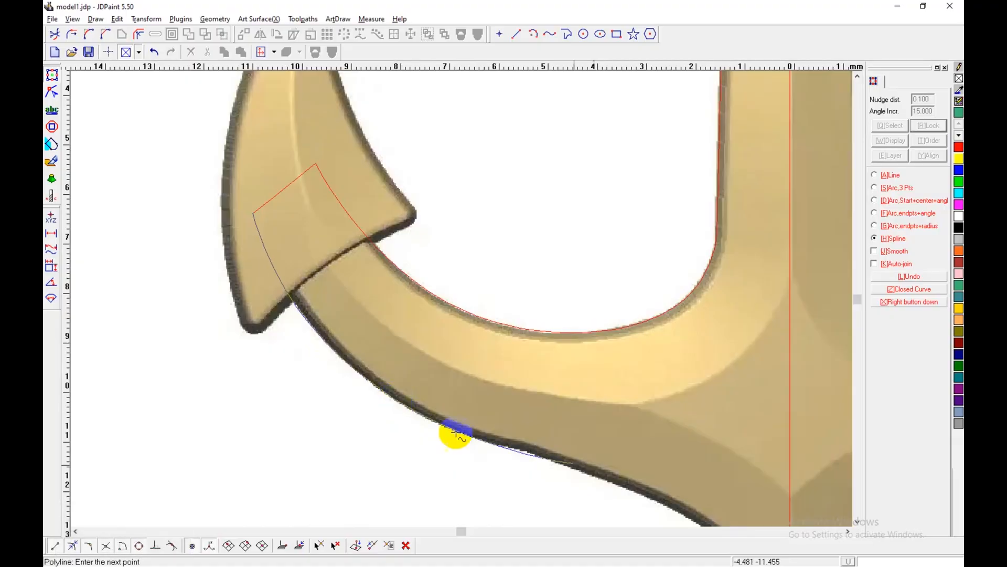
{"action": "left_click", "coordinate": [524, 451]}
{"action": "middle_click_drag", "start_coordinate": [654, 495], "coordinate": [452, 352], "text": "shift"}
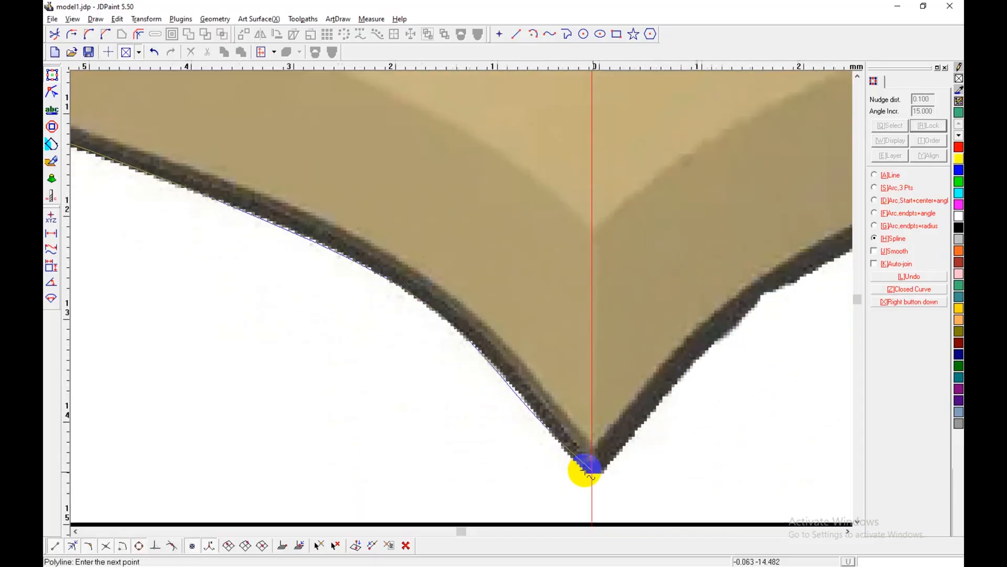
{"action": "scroll", "coordinate": [581, 466], "scroll_direction": "up", "scroll_amount": 2}
{"action": "left_click", "coordinate": [591, 470]}
{"action": "scroll", "coordinate": [592, 470], "scroll_direction": "up", "scroll_amount": 2}
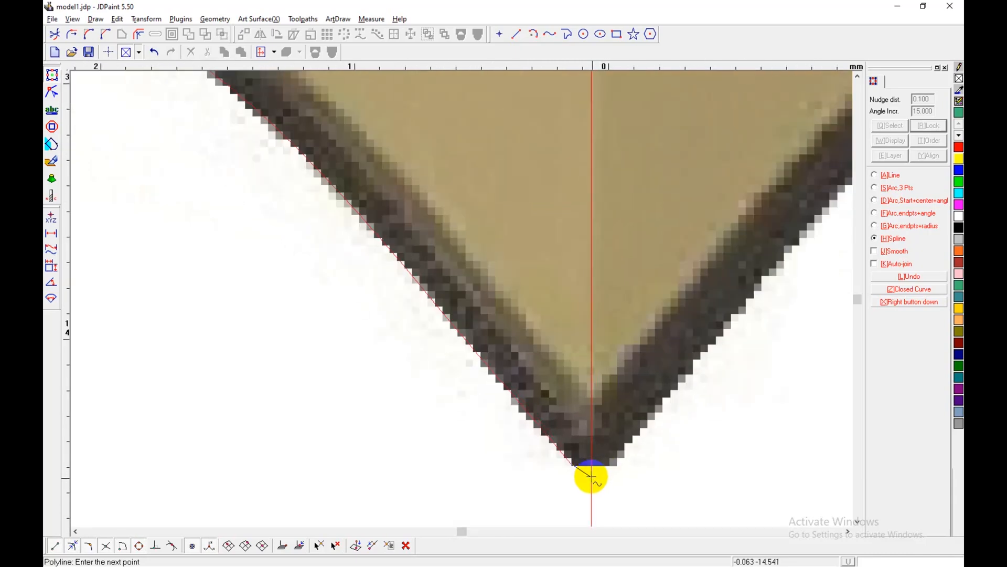
{"action": "right_click", "coordinate": [588, 470]}
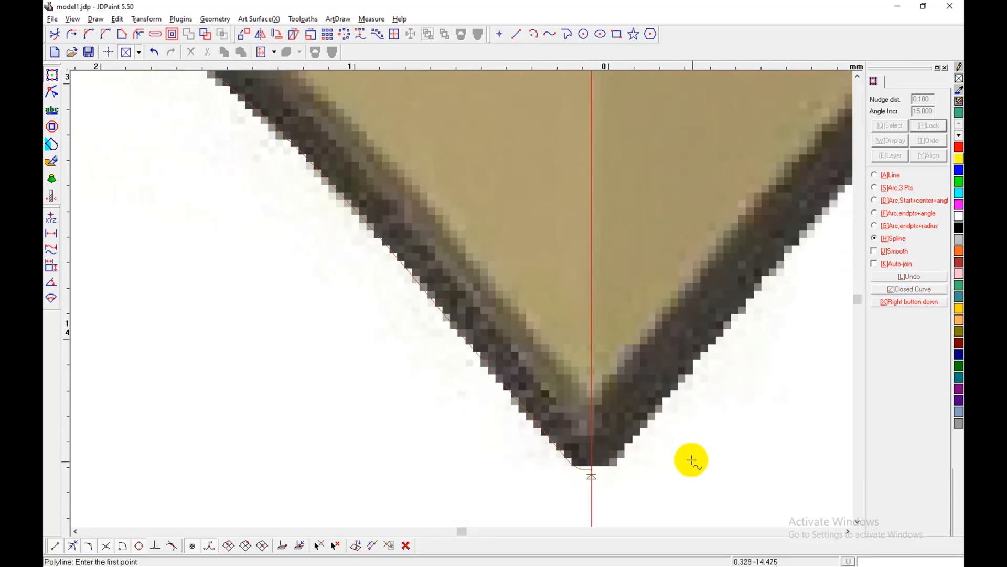
{"action": "right_click", "coordinate": [691, 459]}
Step: Examine the traced shank and arm curve against the reference image, especially where it overlaps the left fluke
{"action": "scroll", "coordinate": [688, 461], "scroll_direction": "down", "scroll_amount": 10}
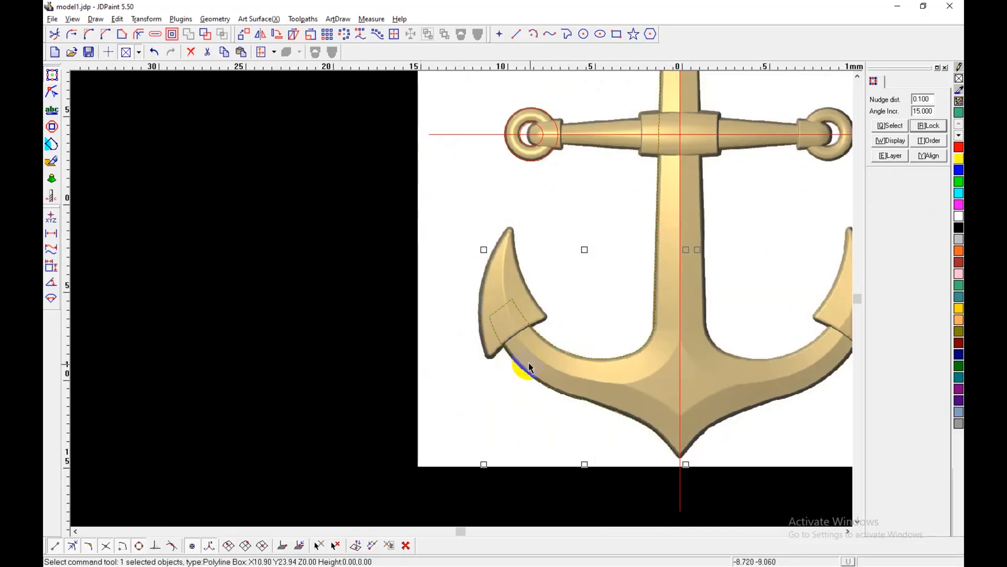
{"action": "scroll", "coordinate": [527, 341], "scroll_direction": "up", "scroll_amount": 2}
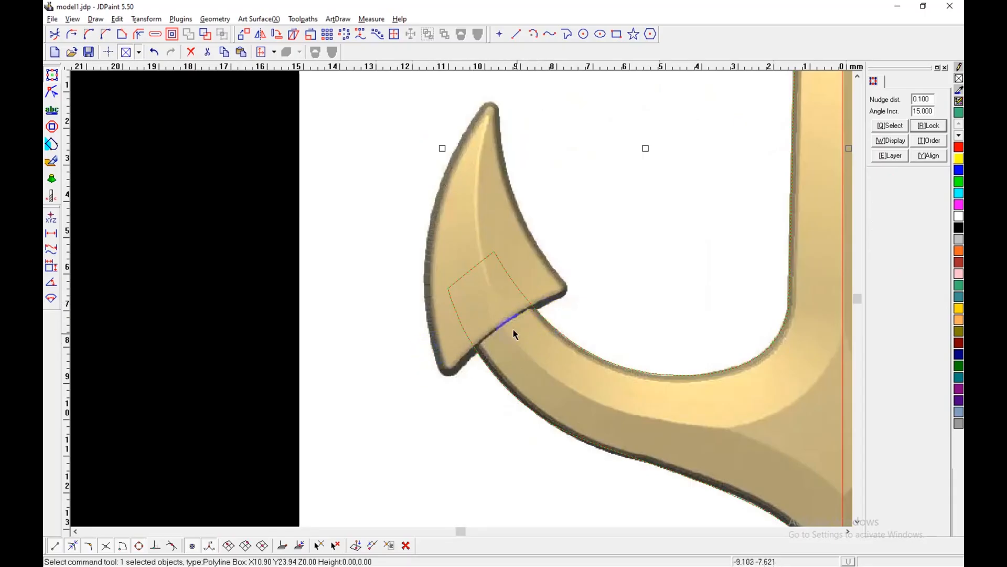
{"action": "scroll", "coordinate": [446, 349], "scroll_direction": "down", "scroll_amount": 1}
{"action": "scroll", "coordinate": [559, 313], "scroll_direction": "down", "scroll_amount": 1}
{"action": "scroll", "coordinate": [461, 332], "scroll_direction": "down", "scroll_amount": 1}
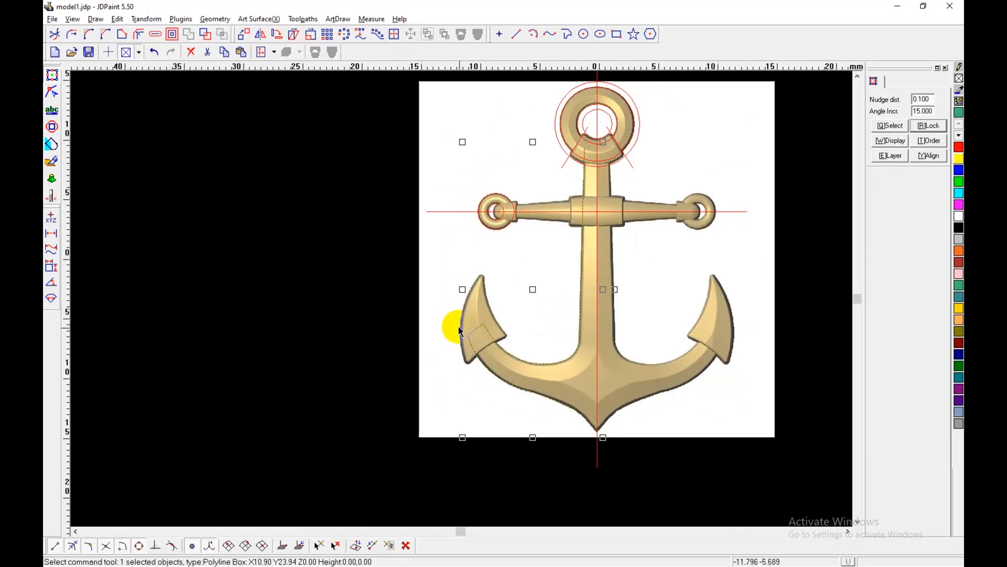
{"action": "scroll", "coordinate": [630, 382], "scroll_direction": "down", "scroll_amount": 1}
{"action": "scroll", "coordinate": [625, 387], "scroll_direction": "up", "scroll_amount": 2}
{"action": "scroll", "coordinate": [423, 254], "scroll_direction": "up", "scroll_amount": 3}
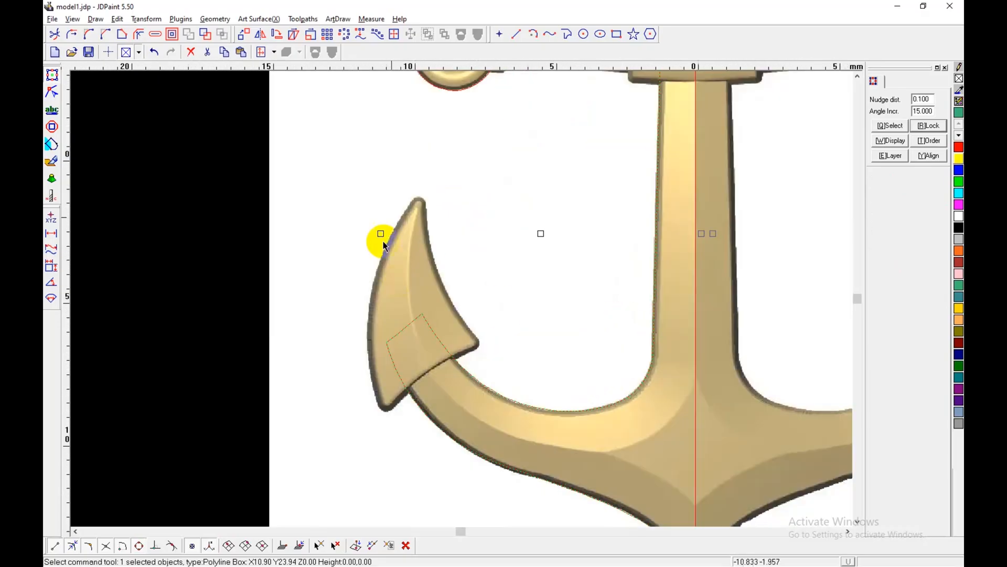
Step: Start a spline polyline at the left fluke's lower corner and trace its outer edge up to the pointed tip
{"action": "left_click", "coordinate": [550, 33]}
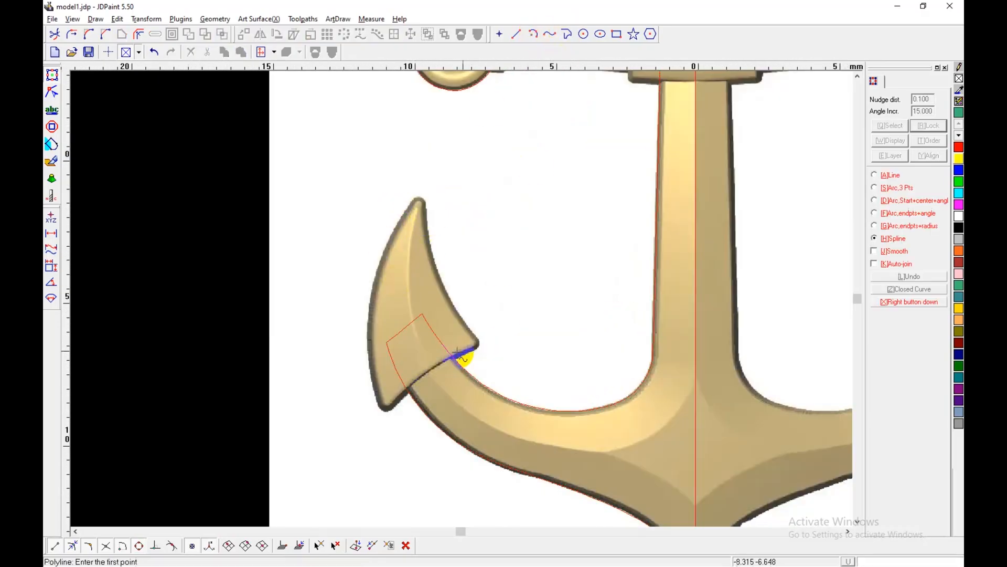
{"action": "scroll", "coordinate": [461, 350], "scroll_direction": "up", "scroll_amount": 2}
{"action": "left_click_drag", "start_coordinate": [271, 391], "coordinate": [457, 325], "text": "shift"}
{"action": "scroll", "coordinate": [495, 416], "scroll_direction": "up", "scroll_amount": 2}
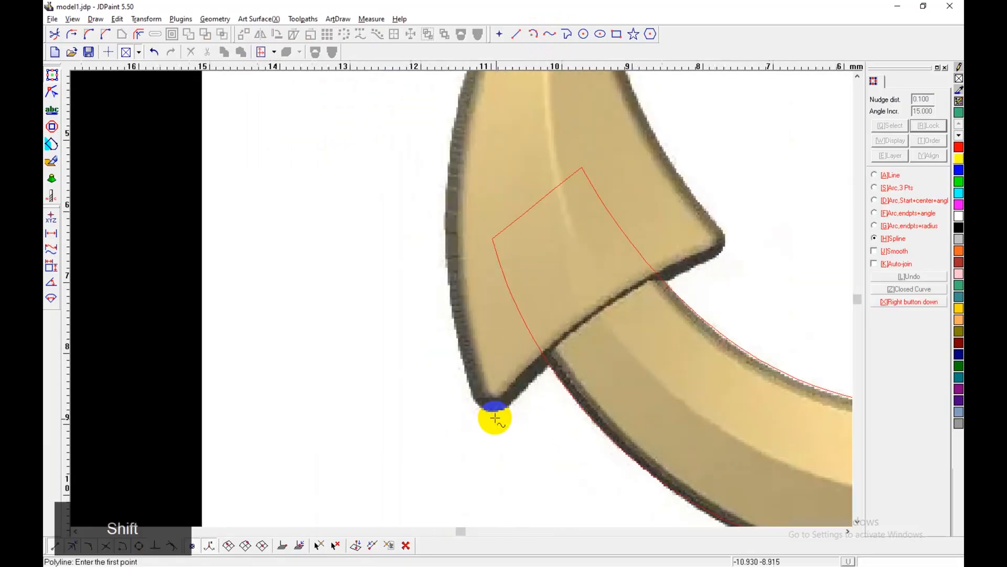
{"action": "left_click", "coordinate": [472, 401]}
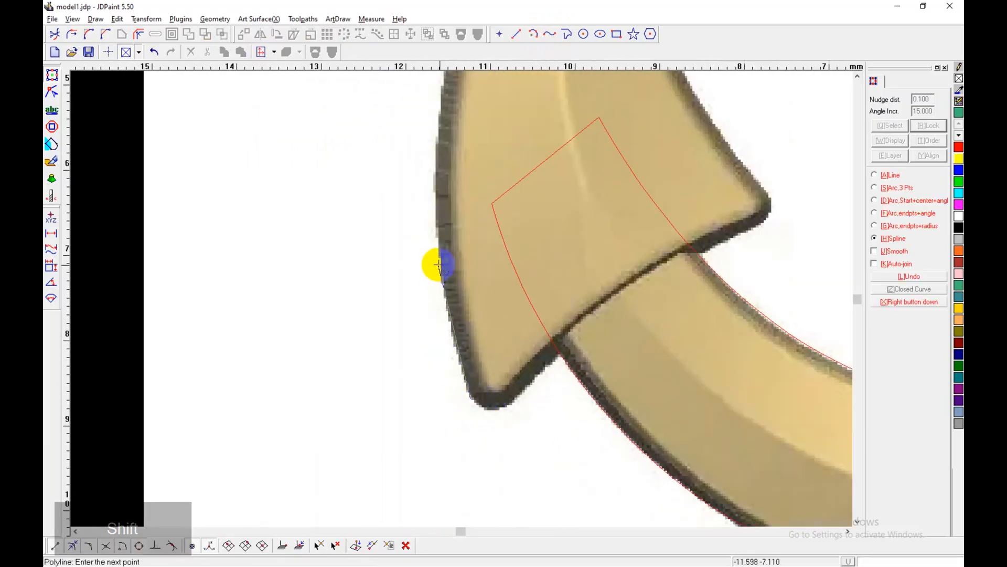
{"action": "left_click_drag", "start_coordinate": [450, 153], "coordinate": [429, 406], "text": "shift"}
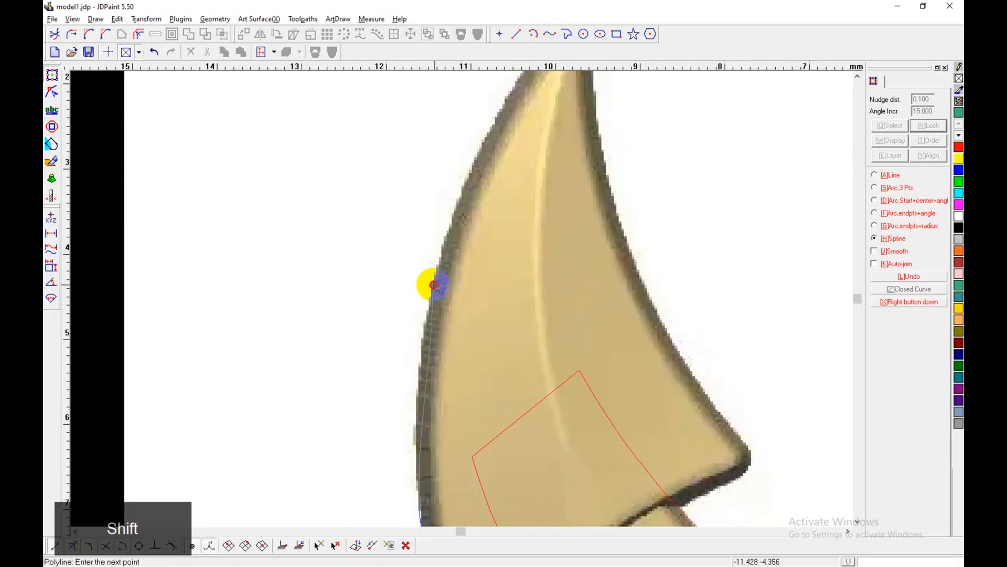
{"action": "left_click_drag", "start_coordinate": [490, 101], "coordinate": [472, 270], "text": "shift"}
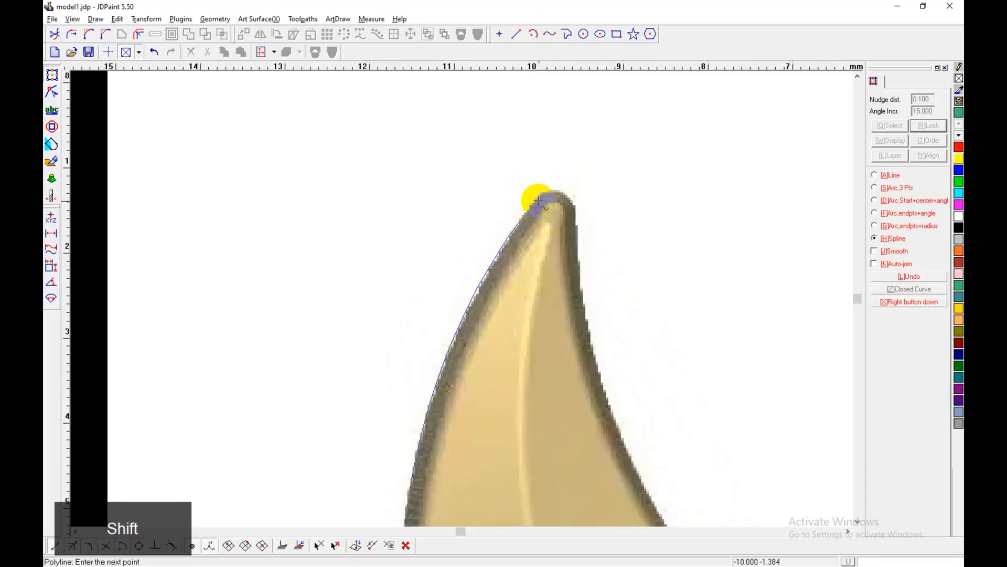
{"action": "left_click", "coordinate": [554, 192]}
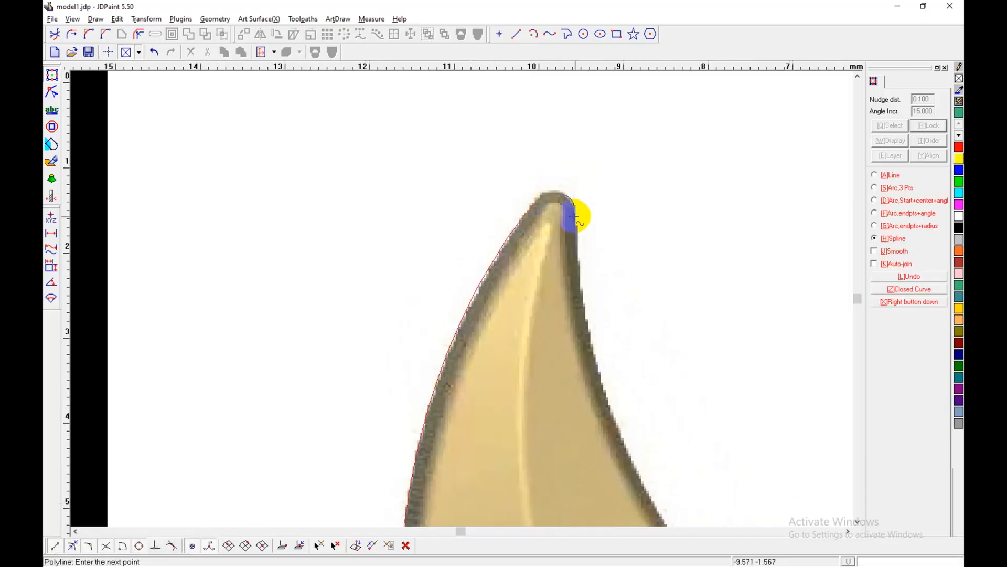
Step: Continue the outline from the left fluke's tip down its inner edge and around the rounded inner barb corner
{"action": "left_click_drag", "start_coordinate": [614, 371], "coordinate": [499, 251], "text": "shift"}
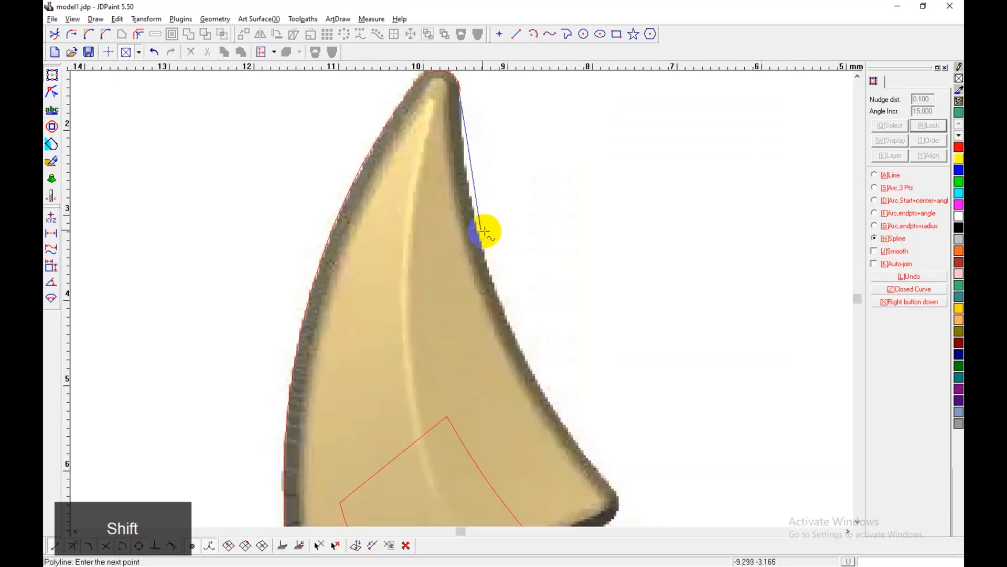
{"action": "left_click", "coordinate": [564, 421]}
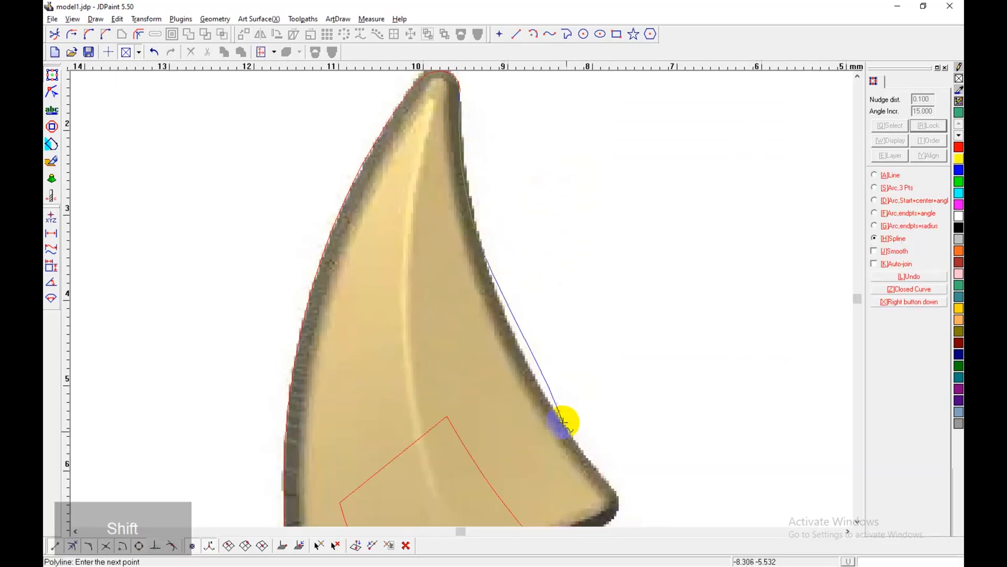
{"action": "left_click_drag", "start_coordinate": [639, 517], "coordinate": [562, 378], "text": "shift"}
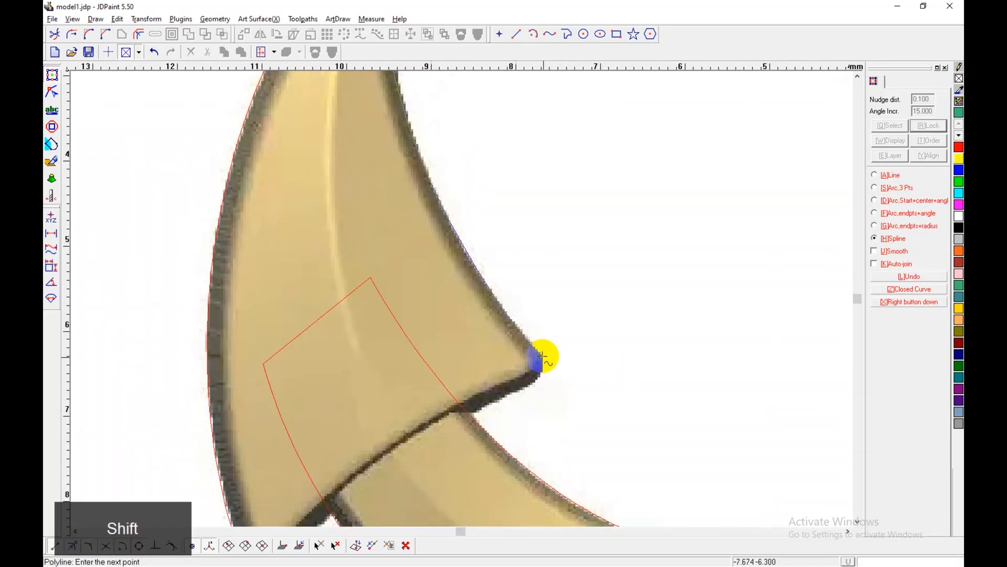
{"action": "scroll", "coordinate": [543, 357], "scroll_direction": "up", "scroll_amount": 2}
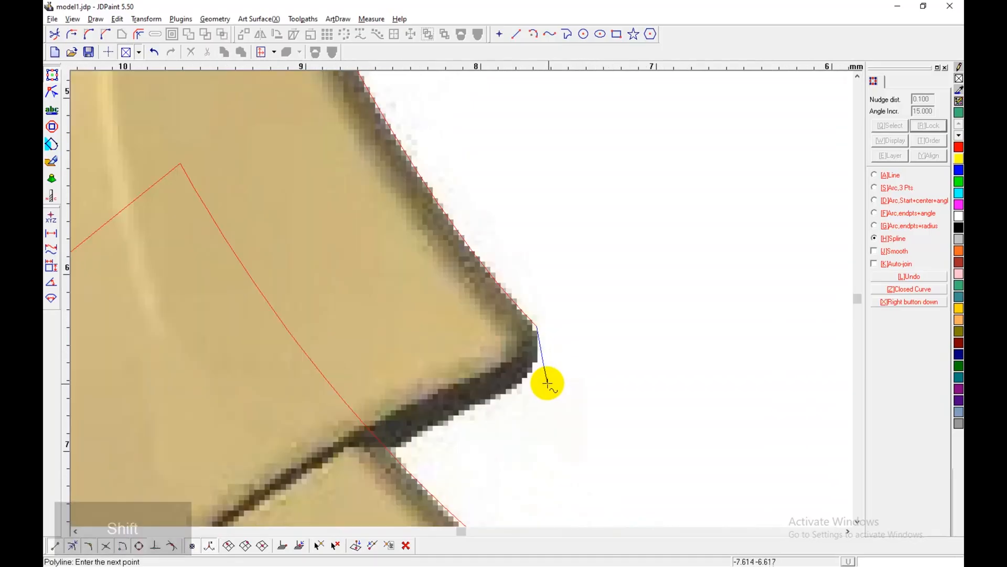
{"action": "left_click", "coordinate": [513, 383]}
Step: Trace the left fluke's bottom edge across the arm and round the lower corner, completing an outline about 4.0 by 7.6 mm
{"action": "left_click_drag", "start_coordinate": [326, 500], "coordinate": [569, 305], "text": "shift"}
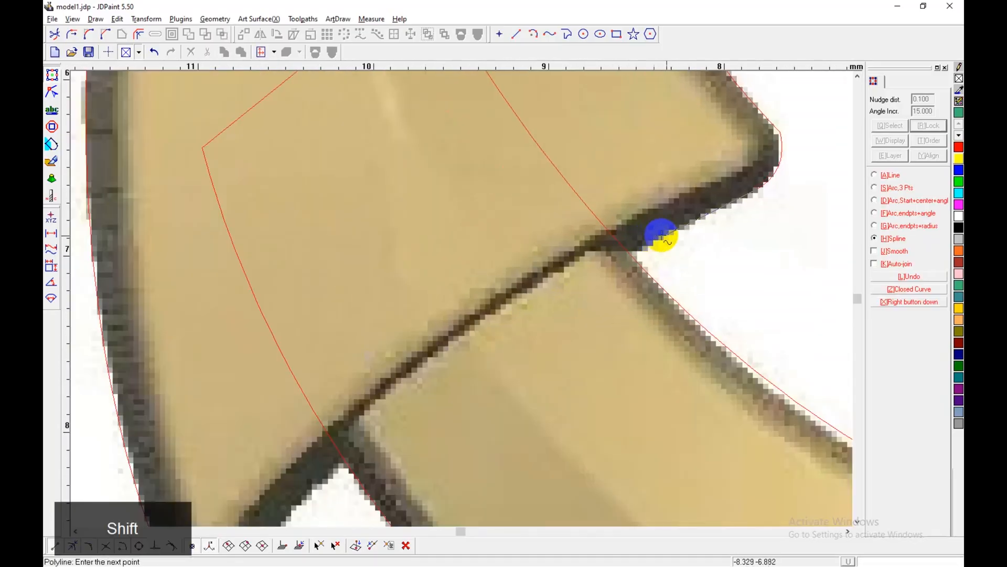
{"action": "left_click", "coordinate": [666, 233]}
{"action": "left_click_drag", "start_coordinate": [362, 455], "coordinate": [508, 279], "text": "shift"}
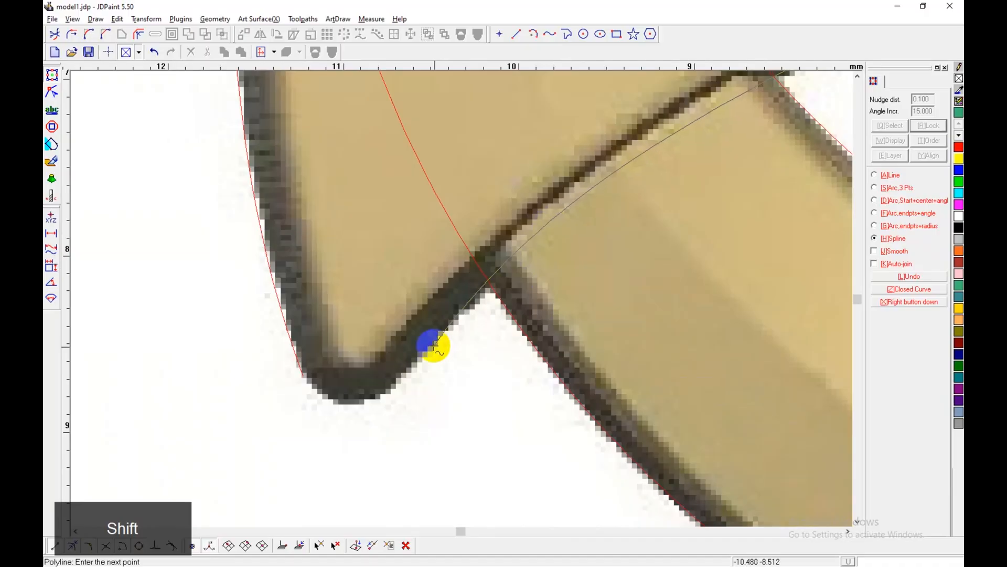
{"action": "left_click", "coordinate": [386, 392]}
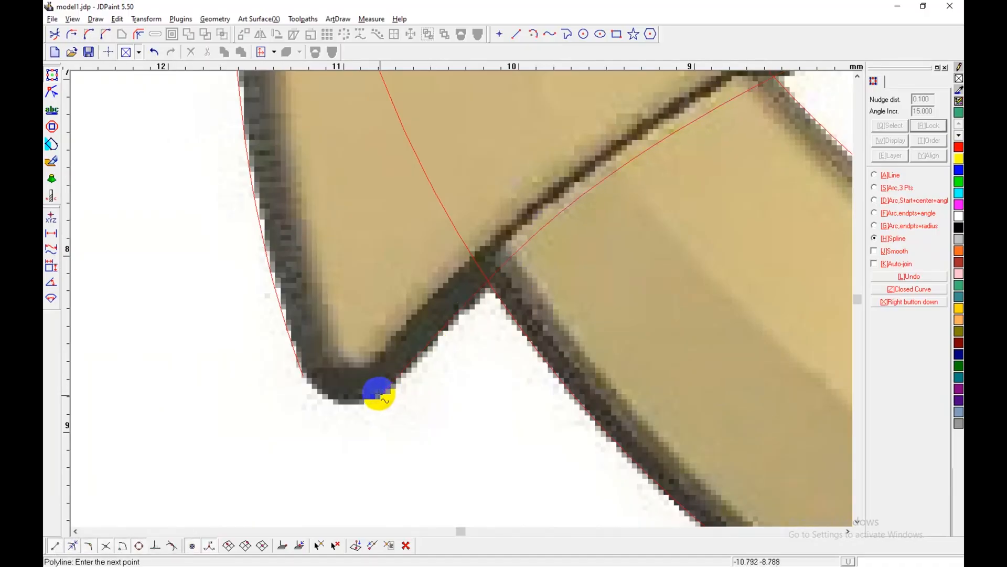
{"action": "left_click", "coordinate": [342, 407]}
{"action": "right_click", "coordinate": [445, 370]}
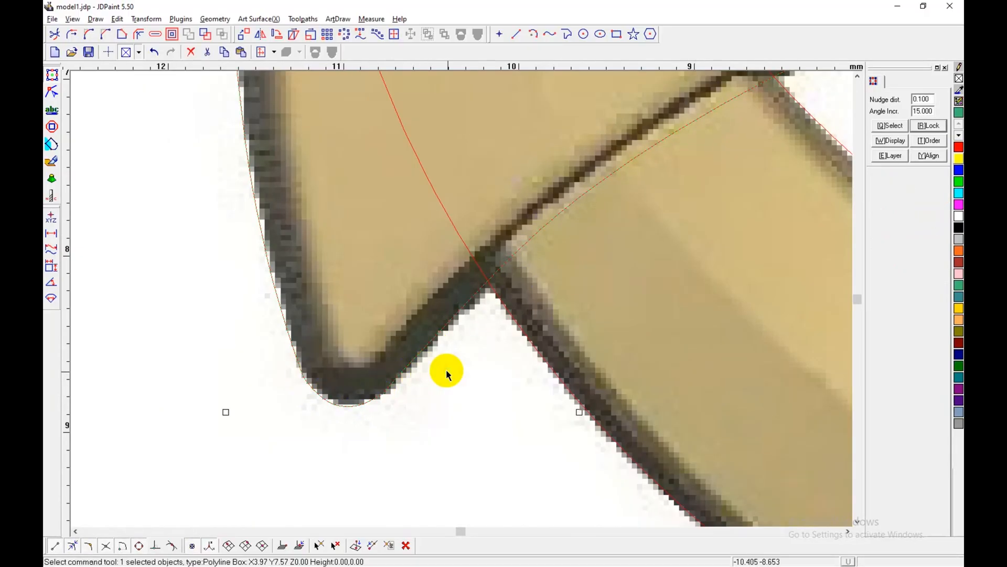
{"action": "scroll", "coordinate": [445, 369], "scroll_direction": "down", "scroll_amount": 12}
{"action": "scroll", "coordinate": [469, 348], "scroll_direction": "up", "scroll_amount": 2}
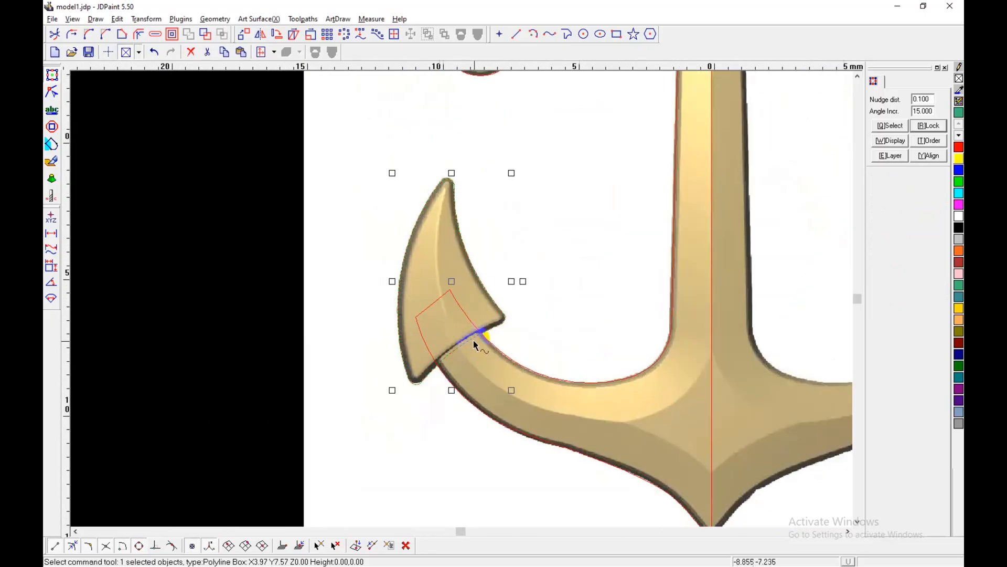
{"action": "scroll", "coordinate": [483, 360], "scroll_direction": "up", "scroll_amount": 2}
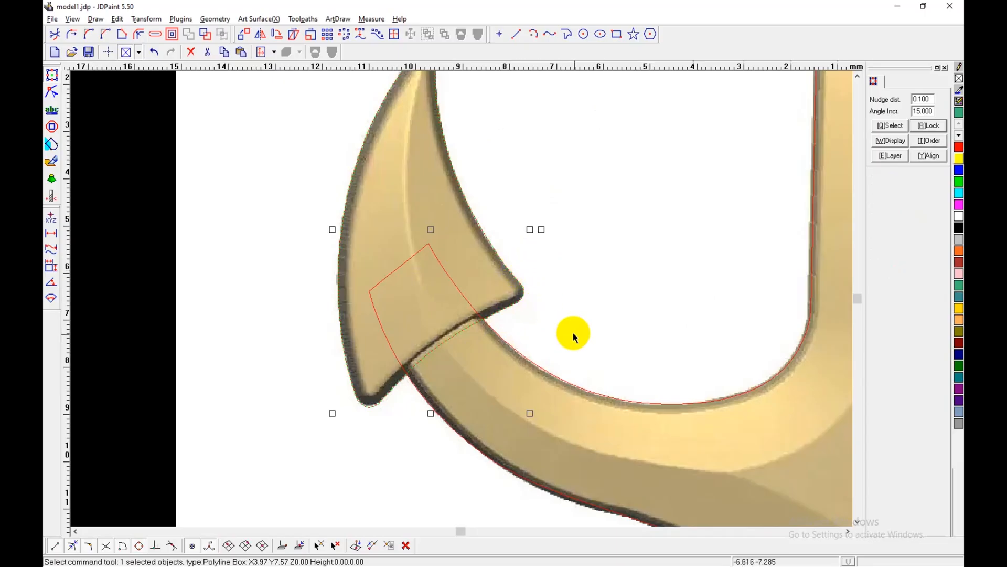
Step: Set the nudge distance to 10 and place a copy of the left fluke outline that far to the left, outside the image
{"action": "scroll", "coordinate": [576, 423], "scroll_direction": "down", "scroll_amount": 1}
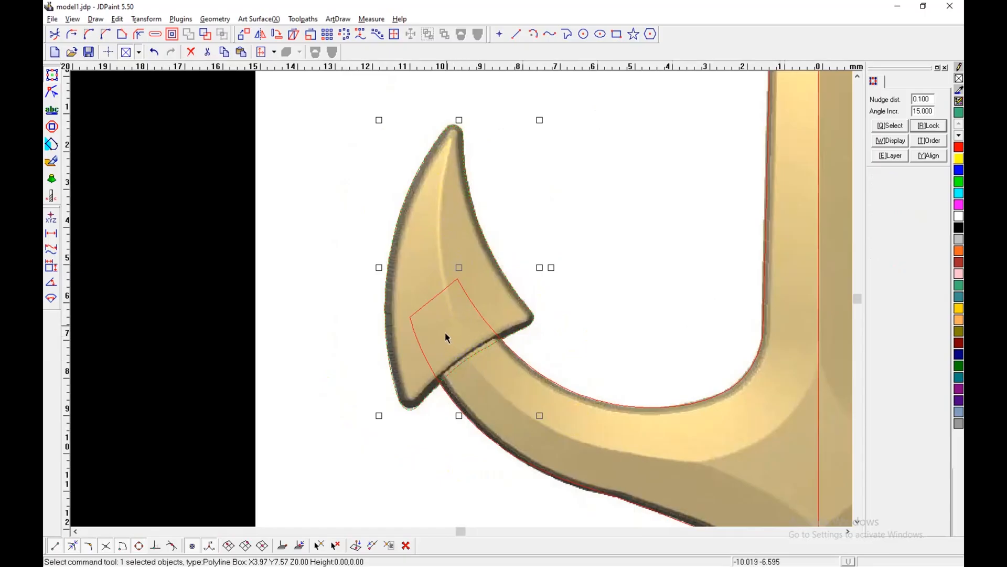
{"action": "scroll", "coordinate": [292, 319], "scroll_direction": "down", "scroll_amount": 3}
{"action": "scroll", "coordinate": [814, 367], "scroll_direction": "up", "scroll_amount": 3}
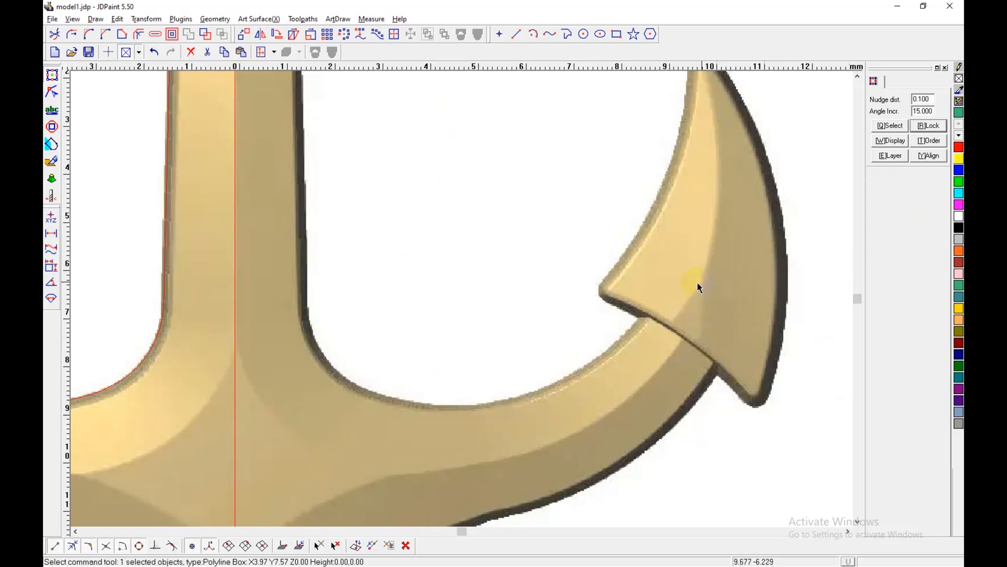
{"action": "scroll", "coordinate": [703, 302], "scroll_direction": "down", "scroll_amount": 2}
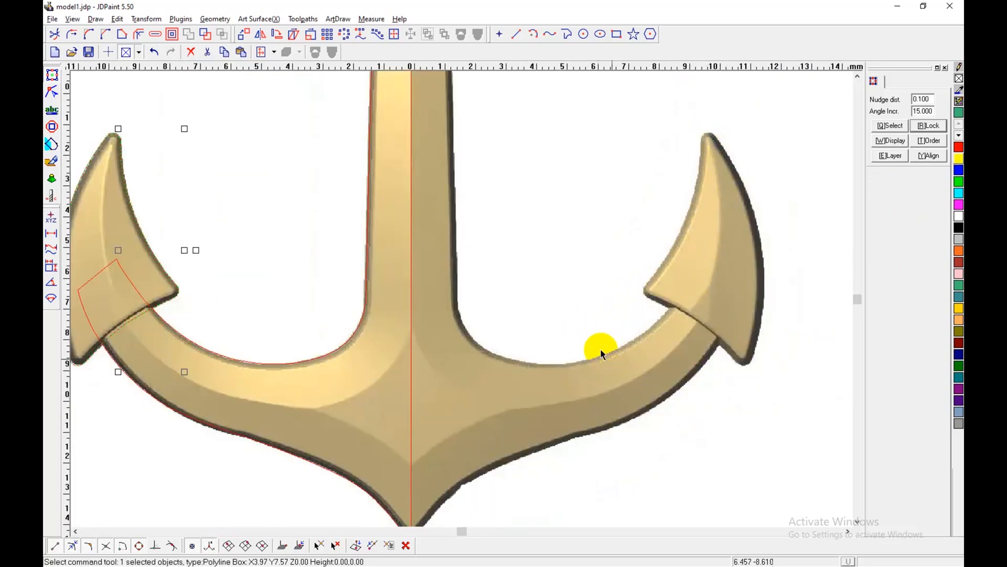
{"action": "scroll", "coordinate": [535, 331], "scroll_direction": "down", "scroll_amount": 2}
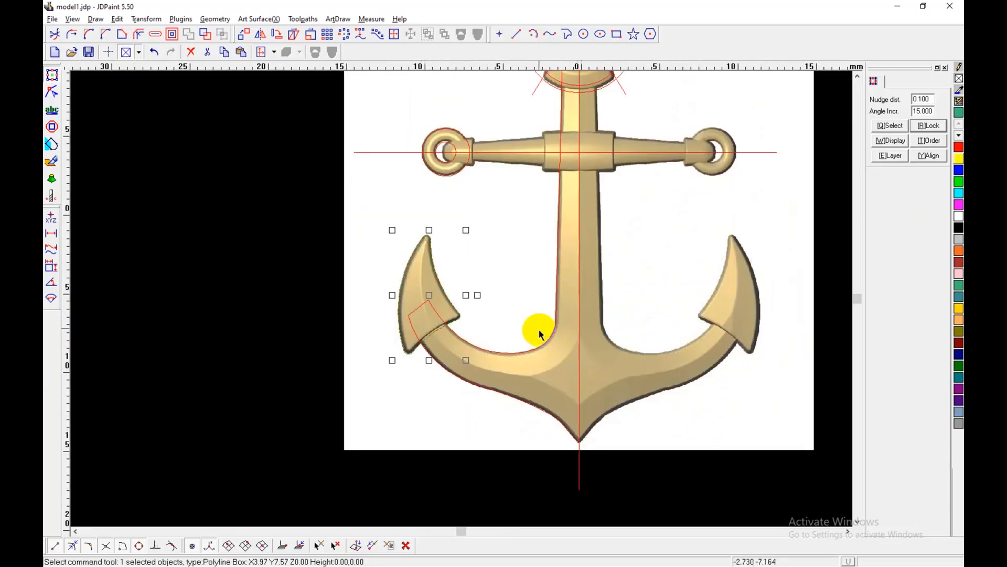
{"action": "scroll", "coordinate": [675, 266], "scroll_direction": "down", "scroll_amount": 1}
{"action": "left_click_drag", "start_coordinate": [933, 100], "coordinate": [908, 100]}
{"action": "type", "text": "10"}
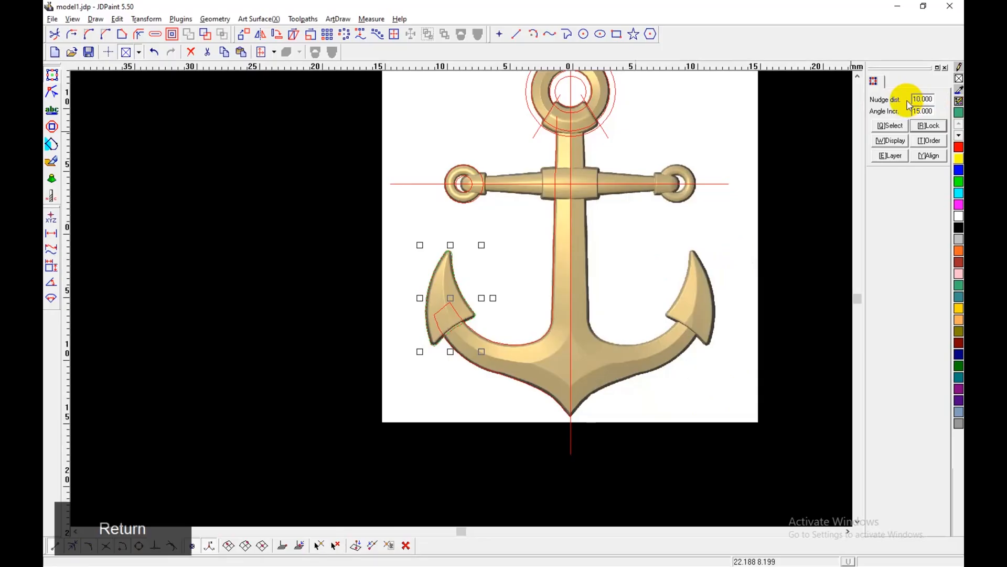
{"action": "key", "text": "ctrl+Left"}
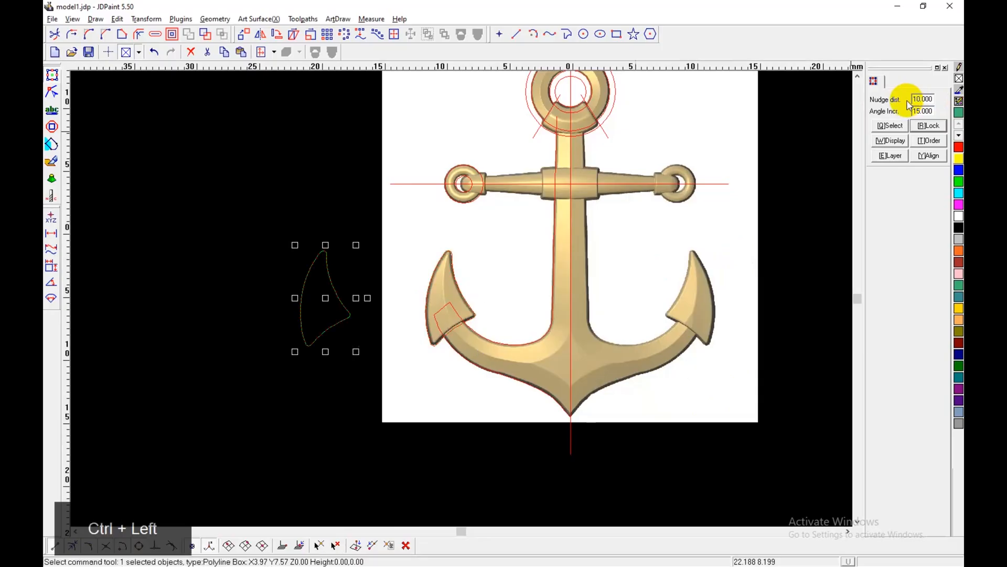
Step: Break the copied fluke outline at the lower corner node and at the inner barb corner node
{"action": "scroll", "coordinate": [333, 331], "scroll_direction": "up", "scroll_amount": 1}
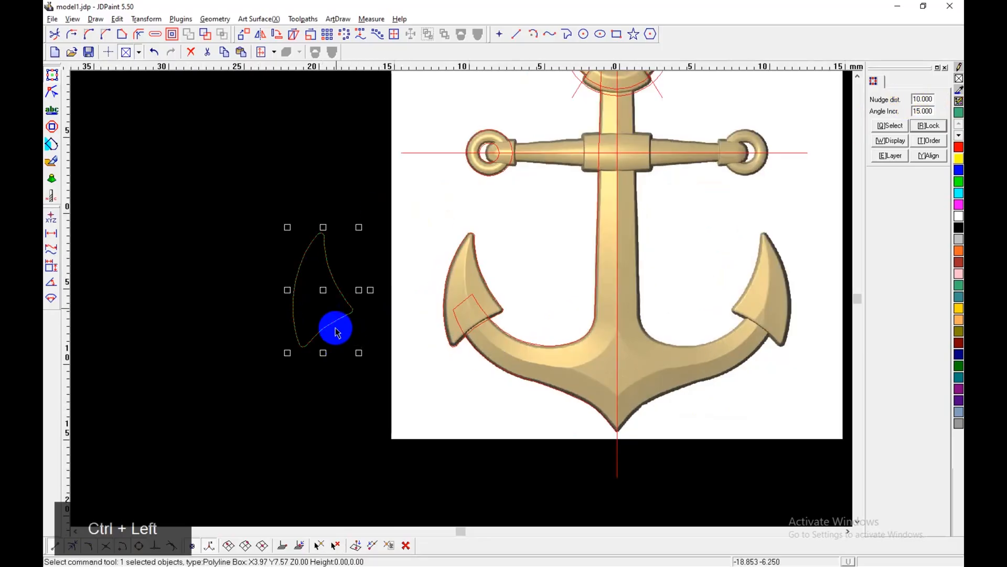
{"action": "left_click", "coordinate": [52, 93]}
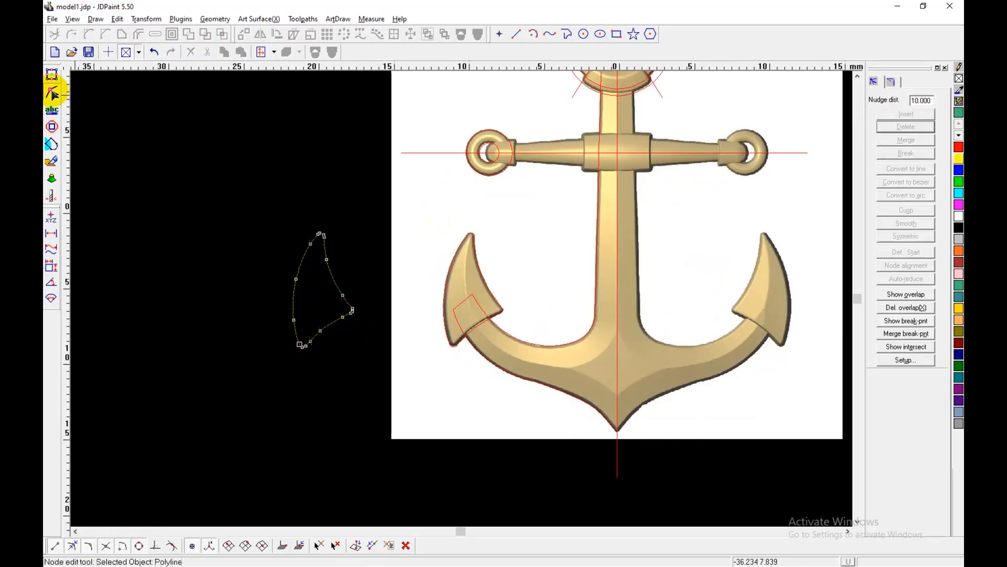
{"action": "scroll", "coordinate": [315, 357], "scroll_direction": "up", "scroll_amount": 5}
{"action": "left_click", "coordinate": [294, 317]}
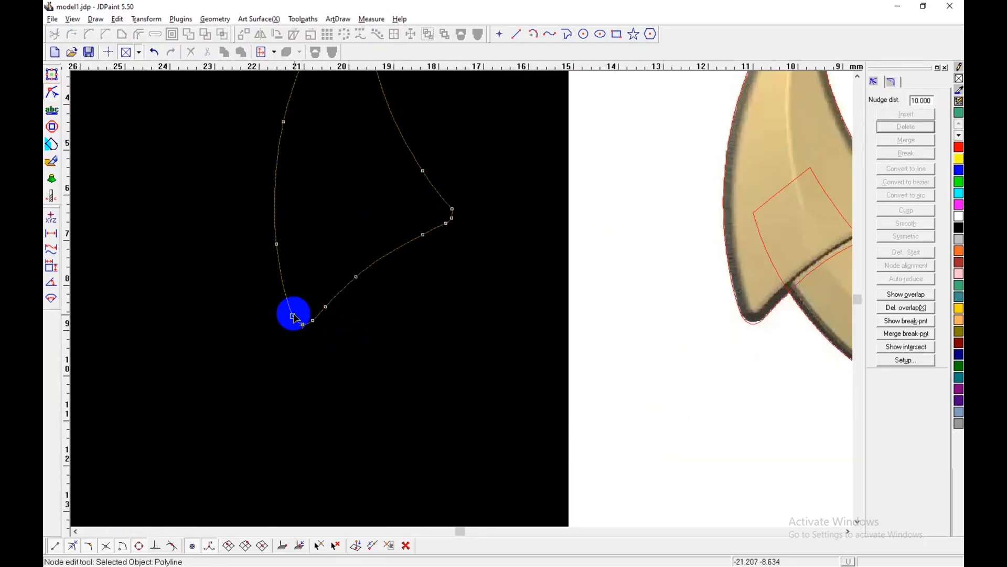
{"action": "left_click", "coordinate": [452, 208], "text": "shift"}
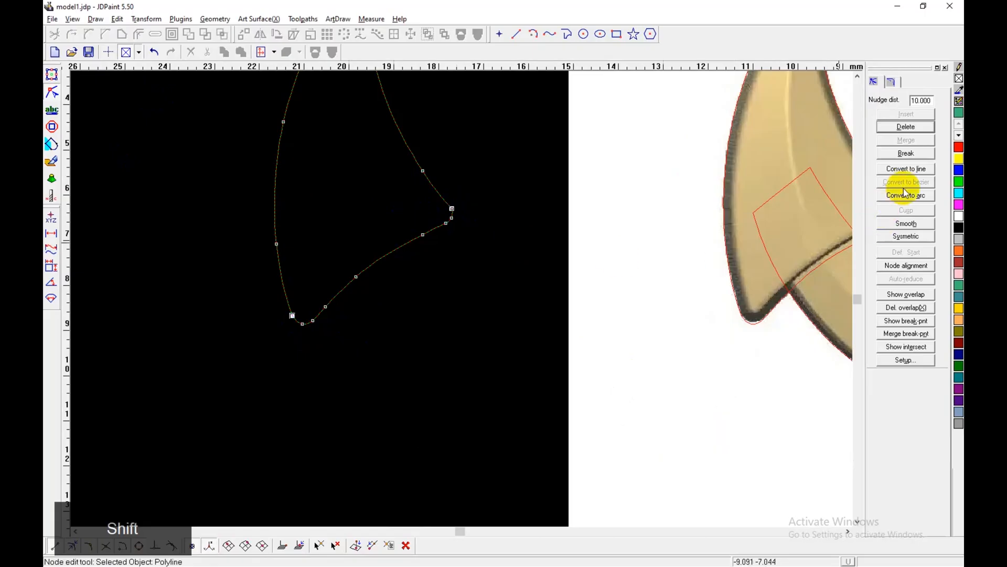
{"action": "left_click", "coordinate": [906, 153]}
Step: Delete the copied outline's bottom edge between the two break points
{"action": "left_click", "coordinate": [478, 34]}
{"action": "key", "text": "space"}
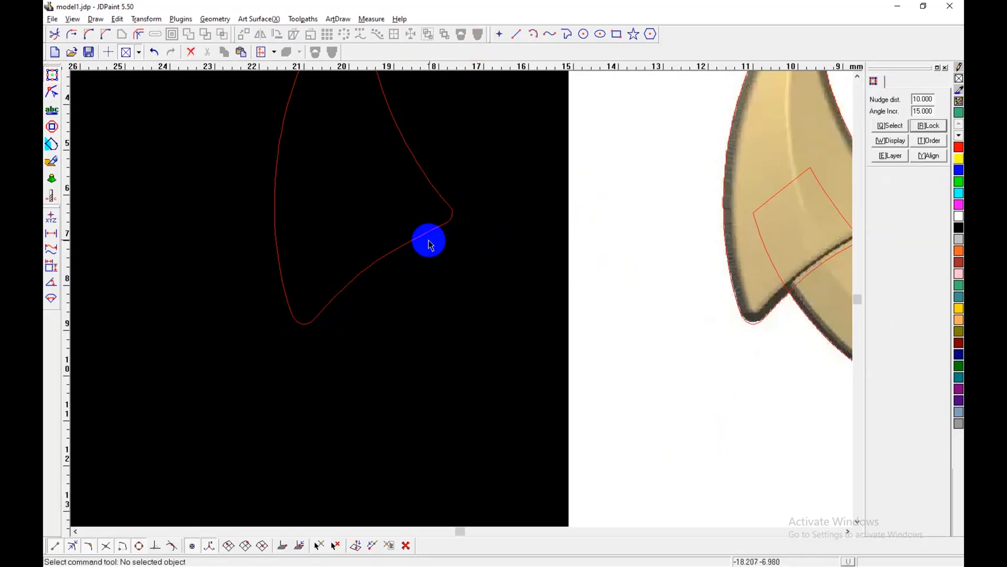
{"action": "left_click", "coordinate": [428, 237]}
{"action": "scroll", "coordinate": [381, 323], "scroll_direction": "down", "scroll_amount": 1}
{"action": "key", "text": "Delete"}
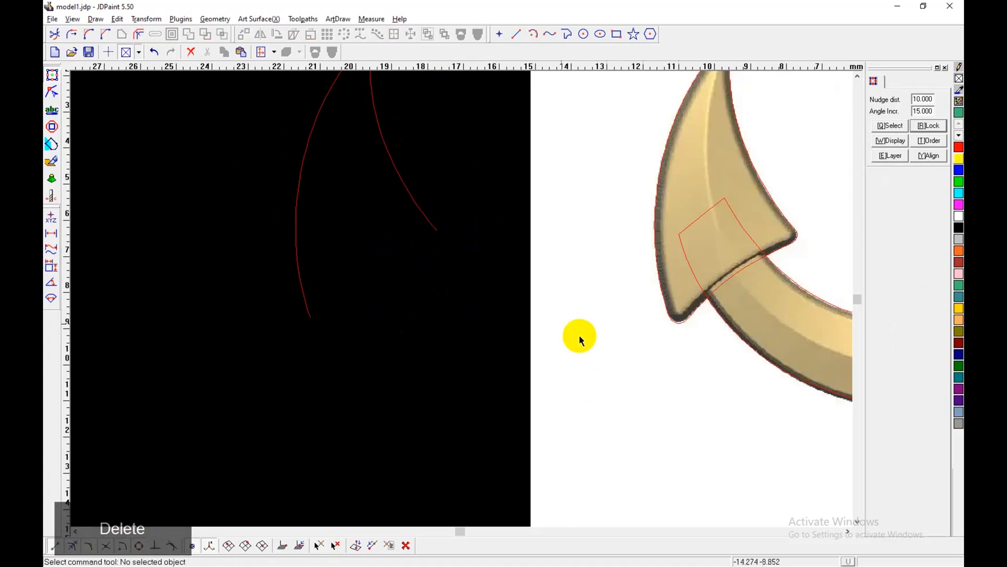
Step: Extend both lower ends of the opened fluke curve by a length of 3 mm
{"action": "left_click", "coordinate": [72, 34]}
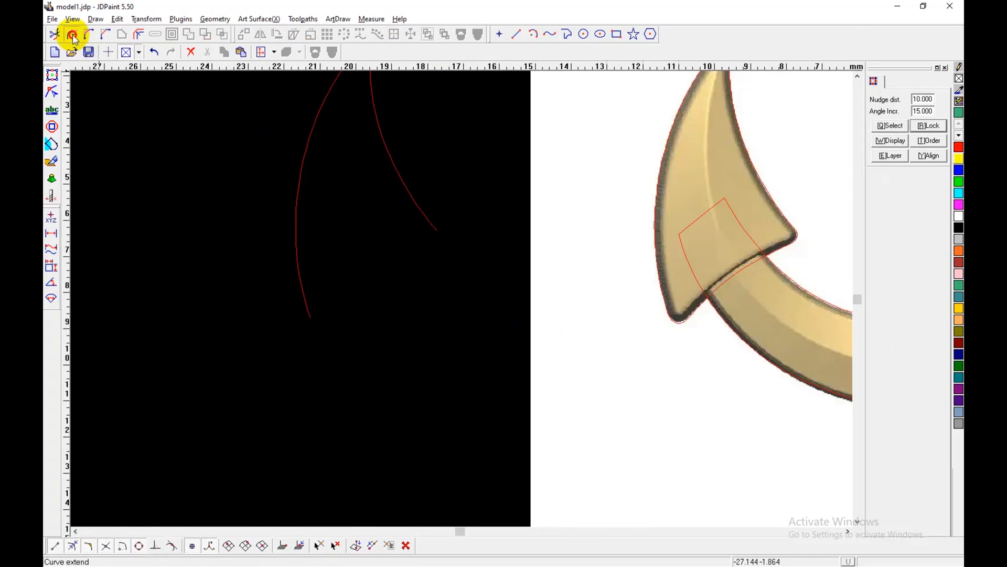
{"action": "left_click", "coordinate": [74, 37]}
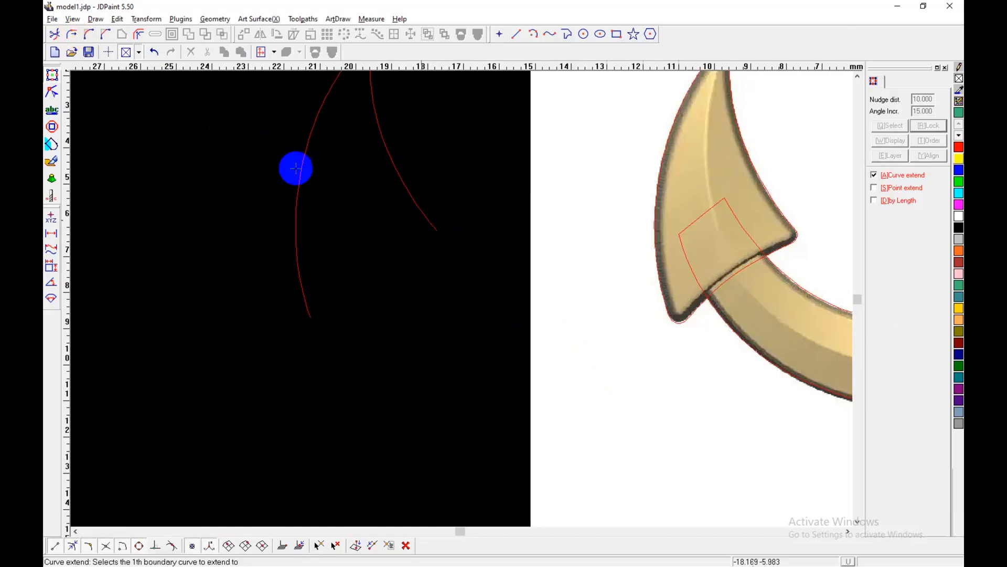
{"action": "left_click", "coordinate": [900, 202]}
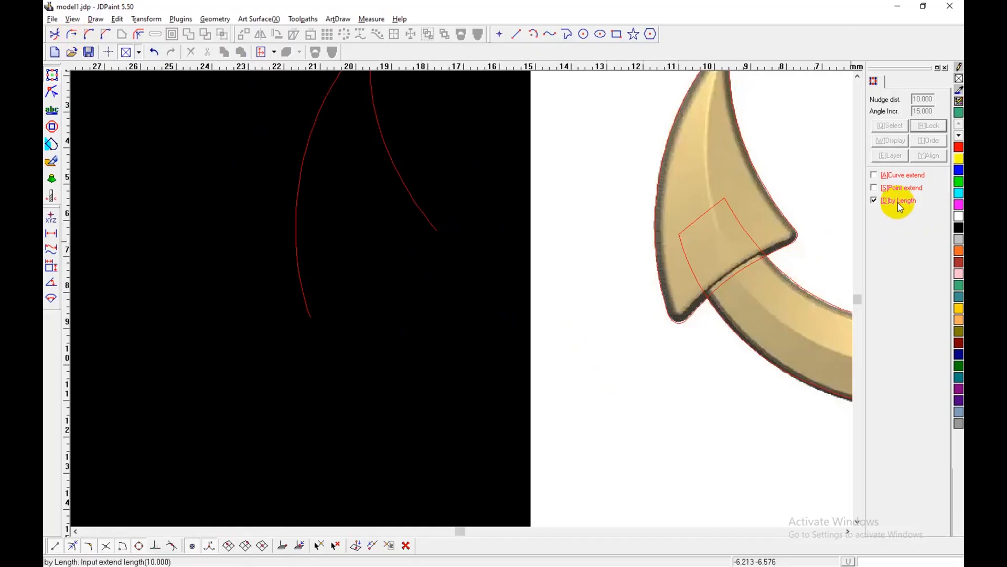
{"action": "type", "text": "3"}
{"action": "key", "text": "Return"}
{"action": "left_click", "coordinate": [422, 209]}
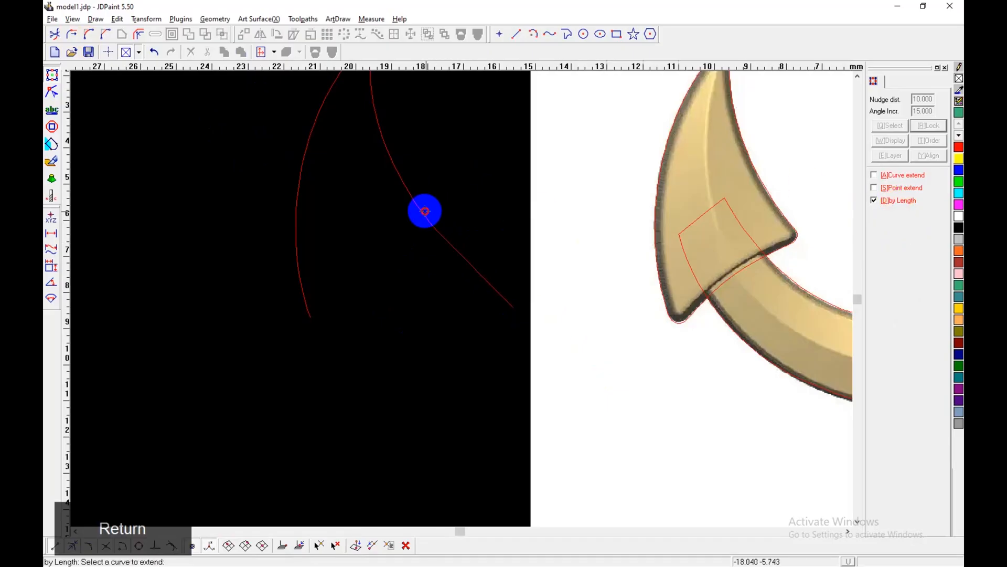
{"action": "left_click", "coordinate": [317, 320]}
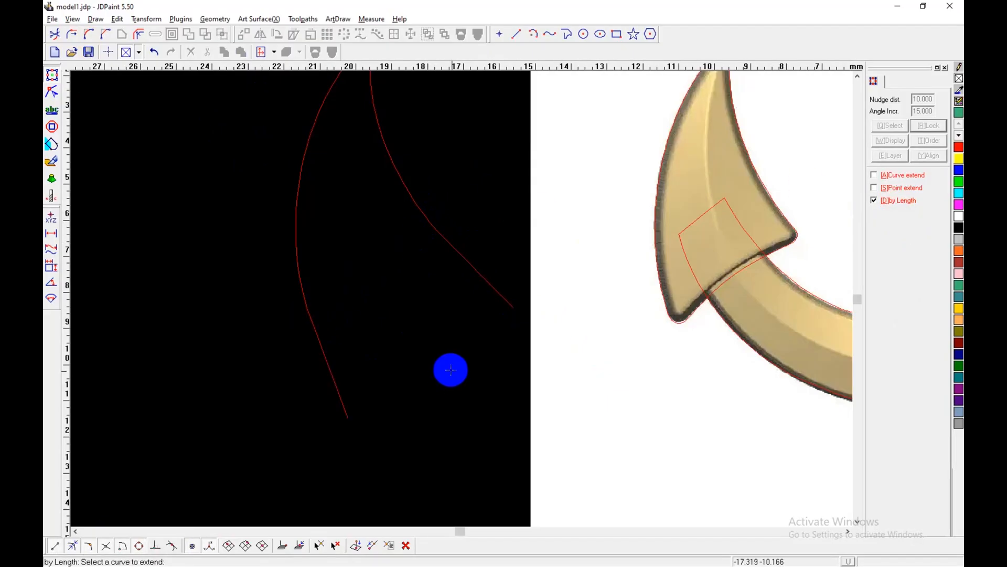
{"action": "right_click", "coordinate": [450, 370]}
Step: Move the extended fluke curve 10 mm right, back onto the left fluke of the reference image
{"action": "scroll", "coordinate": [393, 364], "scroll_direction": "down", "scroll_amount": 2}
{"action": "left_click", "coordinate": [360, 383]}
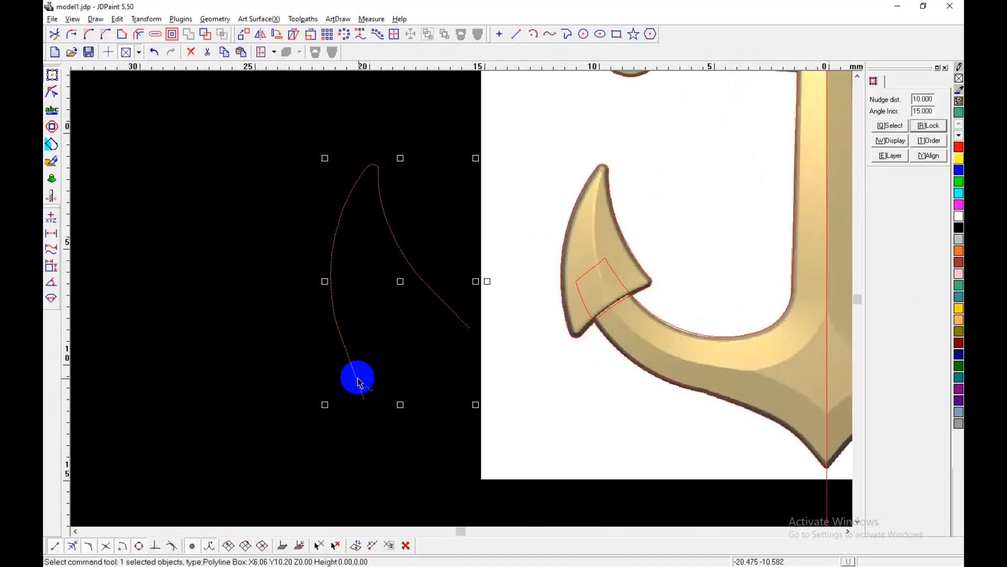
{"action": "key", "text": "Right"}
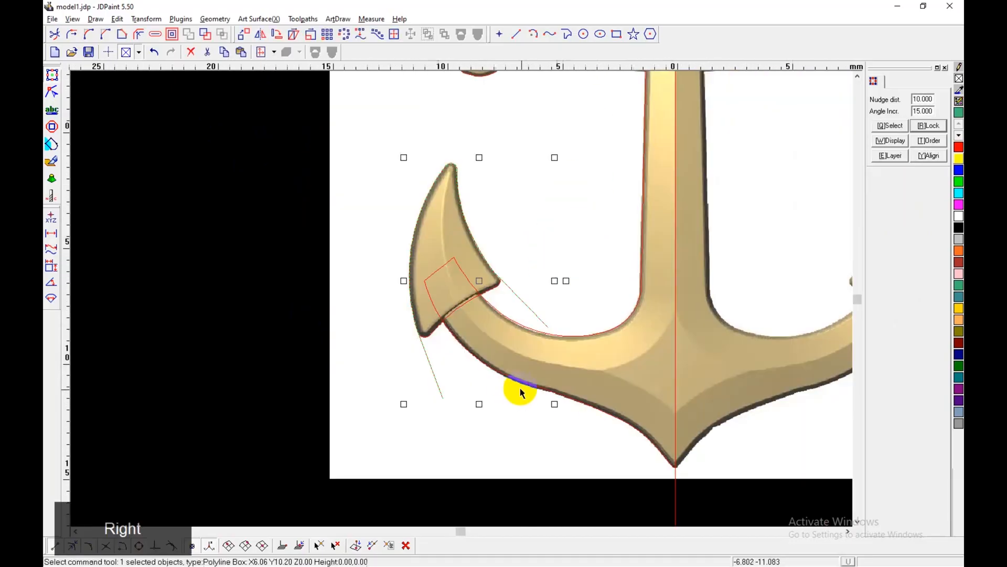
Step: Reposition the end nodes of both extensions so that they run roughly parallel across the anchor arm
{"action": "left_click", "coordinate": [52, 92]}
{"action": "left_click_drag", "start_coordinate": [442, 399], "coordinate": [464, 389]}
{"action": "left_click_drag", "start_coordinate": [548, 331], "coordinate": [547, 326]}
{"action": "scroll", "coordinate": [407, 299], "scroll_direction": "up", "scroll_amount": 2}
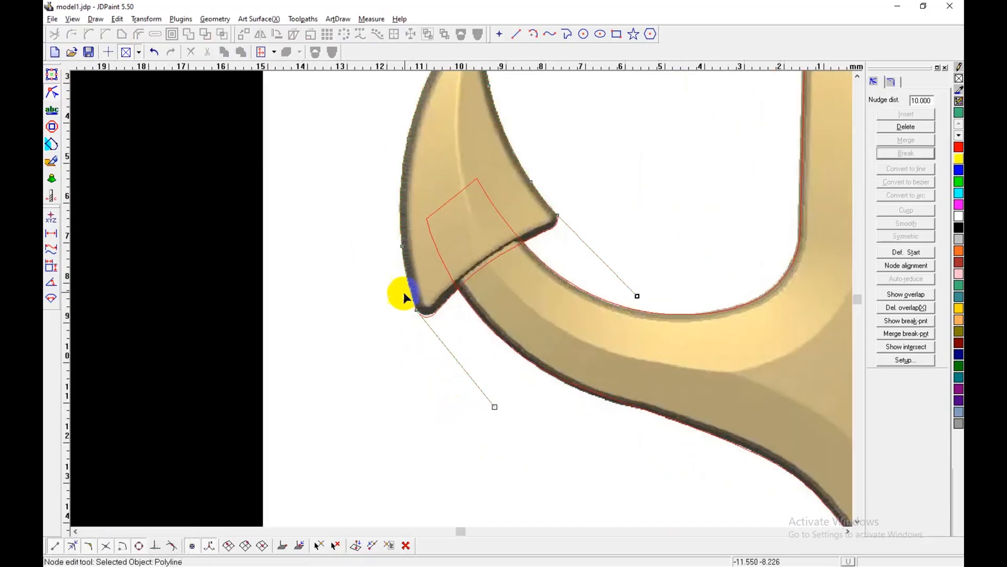
Step: Convert both straight extensions to bezier segments and bend them slightly to continue the fluke's curvature
{"action": "left_click", "coordinate": [495, 406]}
{"action": "left_click", "coordinate": [911, 182]}
{"action": "left_click_drag", "start_coordinate": [458, 362], "coordinate": [458, 368]}
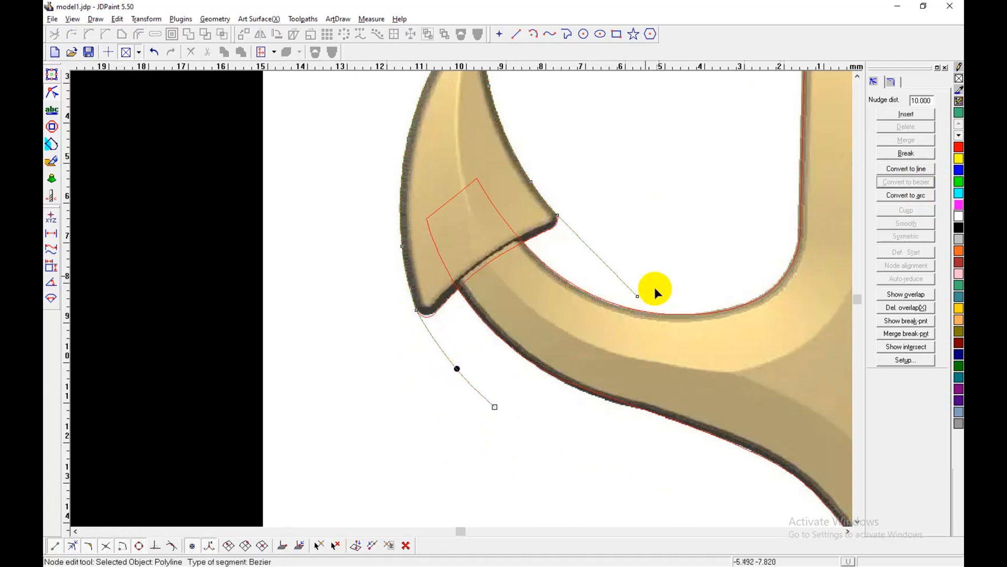
{"action": "left_click_drag", "start_coordinate": [553, 226], "coordinate": [551, 227]}
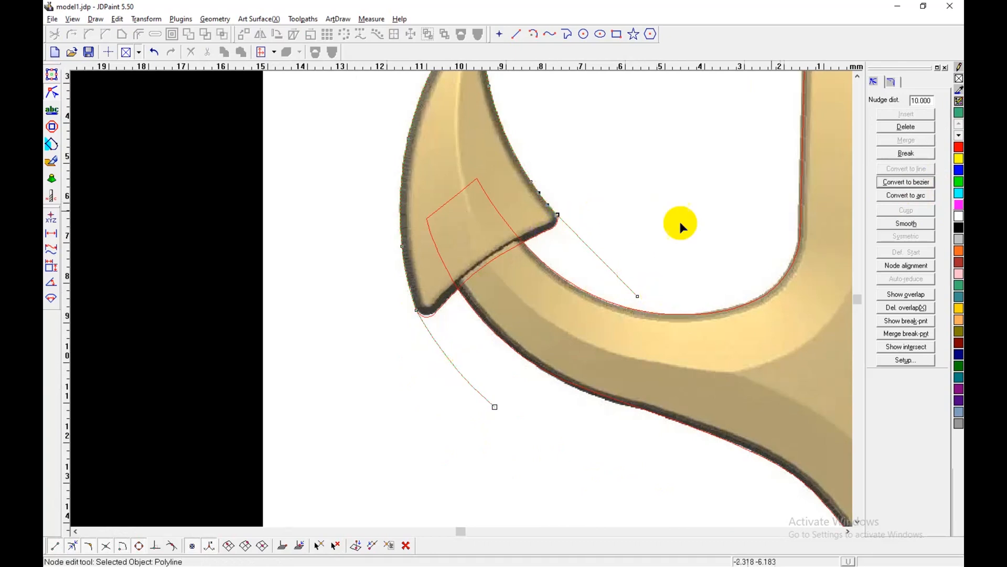
{"action": "left_click", "coordinate": [918, 182]}
{"action": "scroll", "coordinate": [687, 267], "scroll_direction": "down", "scroll_amount": 1}
{"action": "left_click_drag", "start_coordinate": [643, 238], "coordinate": [587, 275], "text": "shift"}
Step: Draw a straight polyline segment across the arm between the two end nodes of the extended fluke curve
{"action": "left_click", "coordinate": [562, 36]}
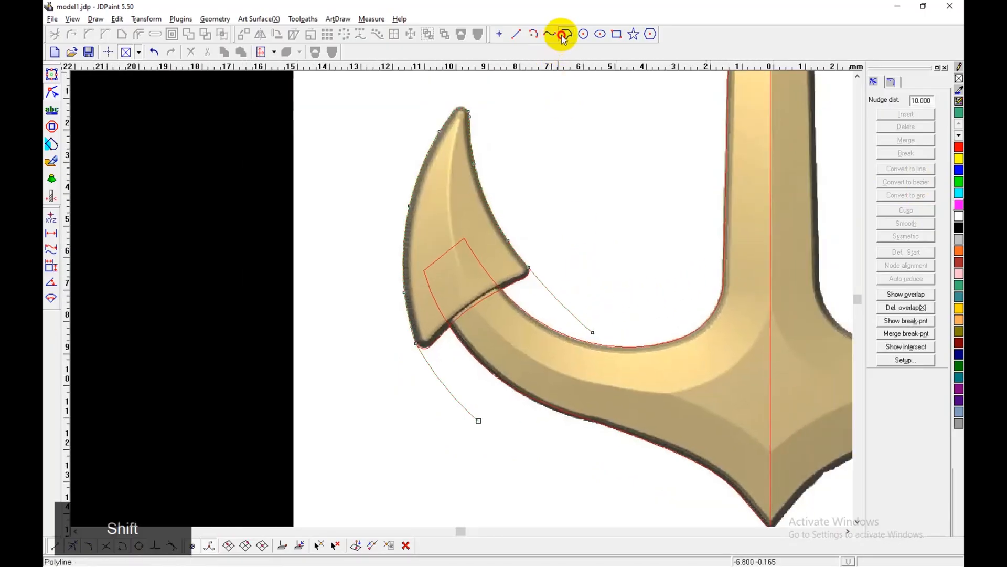
{"action": "left_click", "coordinate": [593, 332]}
{"action": "left_click", "coordinate": [479, 420]}
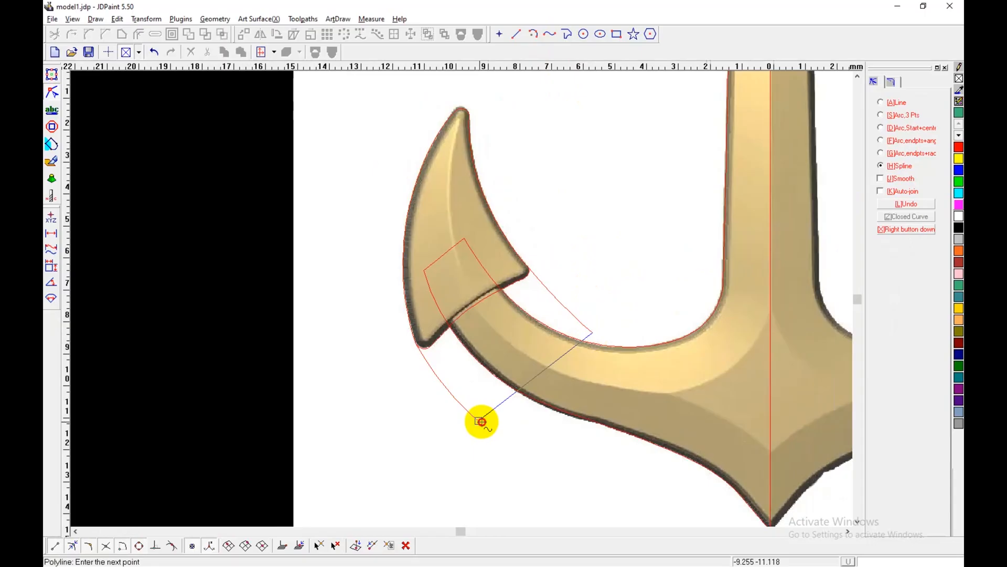
{"action": "right_click", "coordinate": [482, 422]}
{"action": "right_click", "coordinate": [640, 271]}
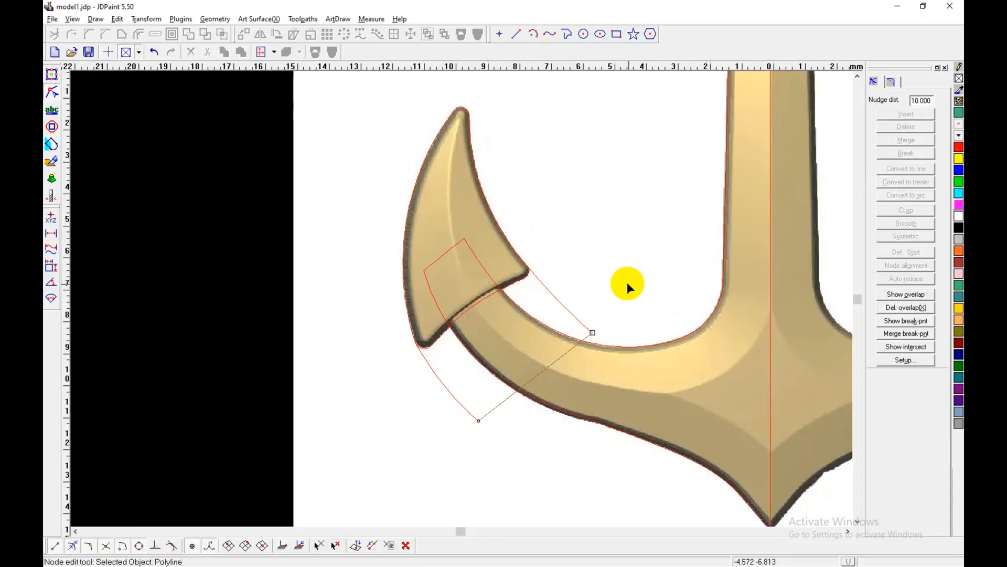
Step: Join the closing line and the extended fluke curve into one outline with Auto-join, and select the outline
{"action": "key", "text": "alt+6"}
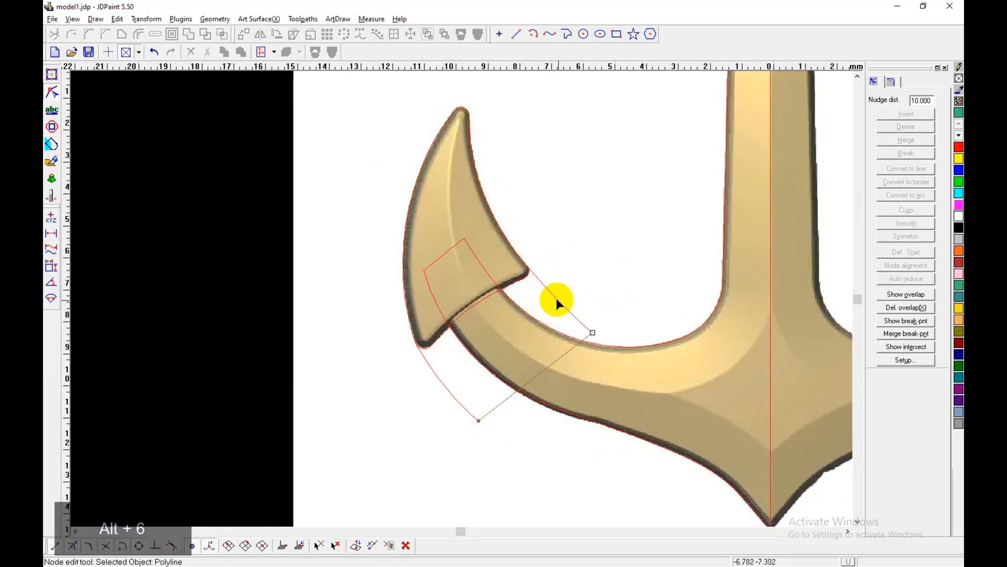
{"action": "left_click", "coordinate": [557, 298]}
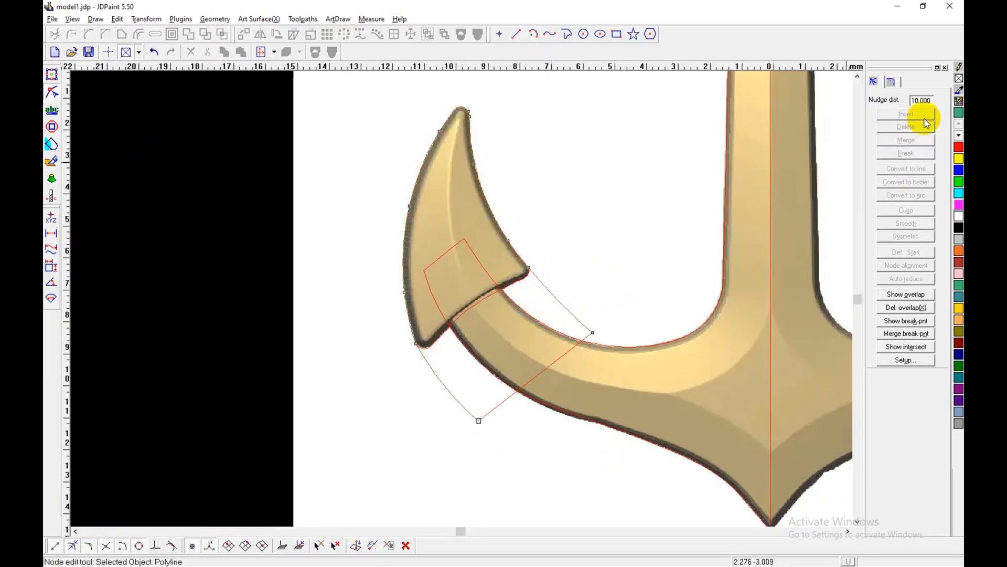
{"action": "left_click", "coordinate": [52, 75]}
{"action": "left_click", "coordinate": [136, 113]}
{"action": "key", "text": "alt+6"}
{"action": "left_click", "coordinate": [557, 300]}
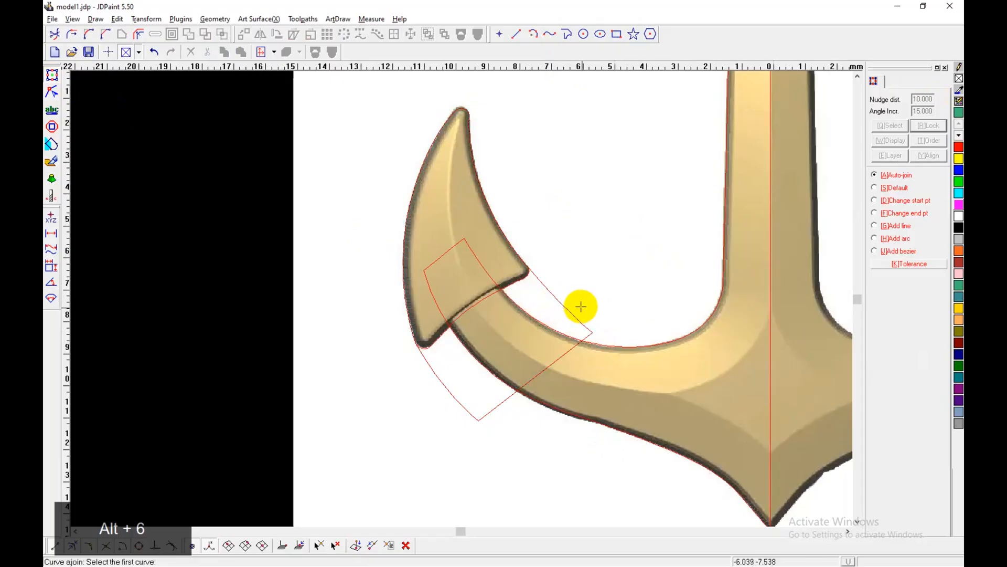
{"action": "right_click", "coordinate": [587, 295]}
{"action": "left_click", "coordinate": [560, 301]}
{"action": "scroll", "coordinate": [455, 311], "scroll_direction": "down", "scroll_amount": 3}
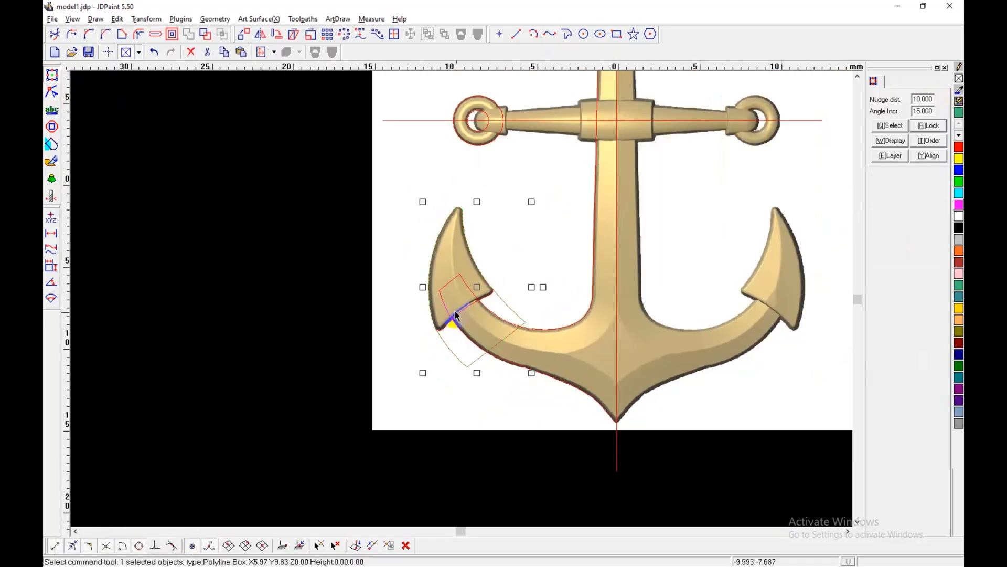
Step: Draw a centre-and-radius circle about 1.5 mm in diameter on the centre line, matching the stock's rounded end inside the left ring
{"action": "middle_click_drag", "start_coordinate": [466, 308], "coordinate": [385, 345]}
{"action": "left_click_drag", "start_coordinate": [338, 244], "coordinate": [422, 483], "text": "shift"}
{"action": "middle_click_drag", "start_coordinate": [474, 210], "coordinate": [461, 341], "text": "shift"}
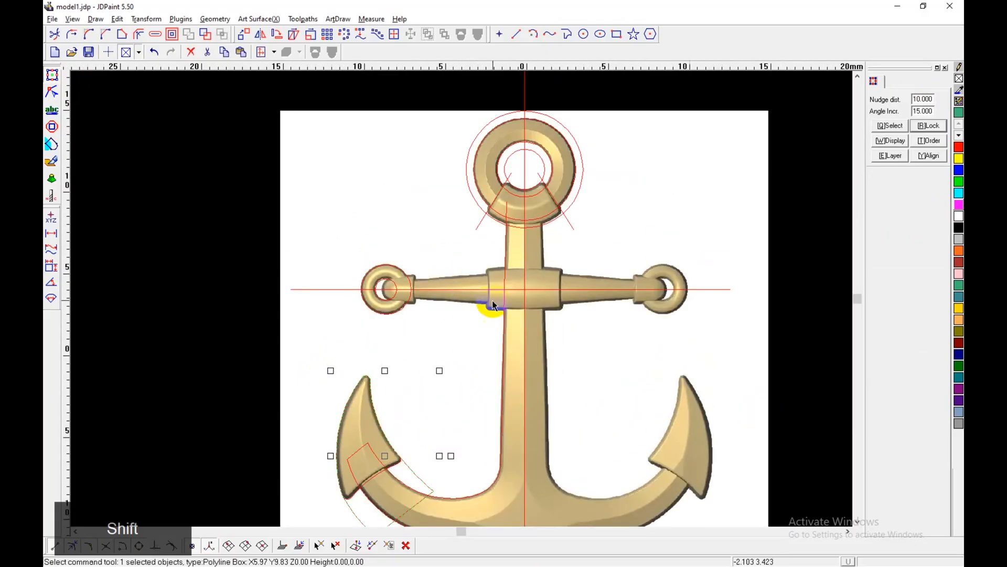
{"action": "scroll", "coordinate": [493, 305], "scroll_direction": "up", "scroll_amount": 5}
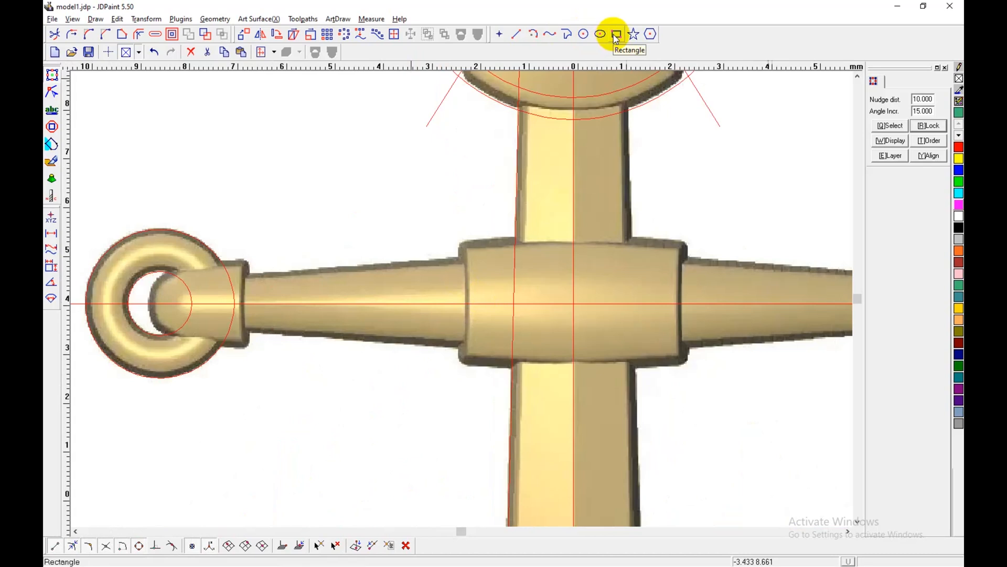
{"action": "left_click", "coordinate": [584, 34]}
{"action": "middle_click_drag", "start_coordinate": [160, 307], "coordinate": [424, 298], "text": "shift"}
{"action": "scroll", "coordinate": [428, 299], "scroll_direction": "up", "scroll_amount": 3}
{"action": "left_click", "coordinate": [457, 290]}
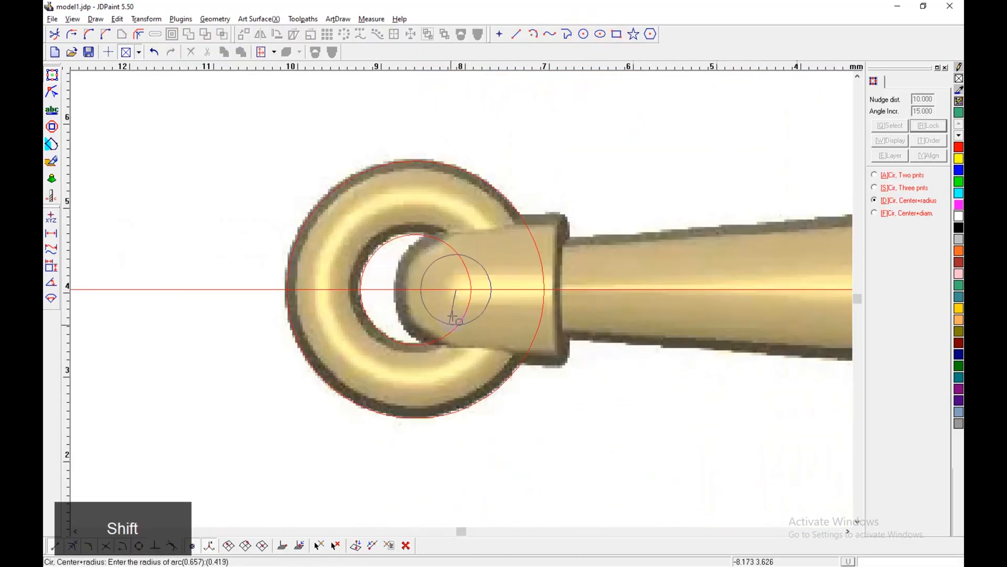
{"action": "left_click", "coordinate": [453, 359]}
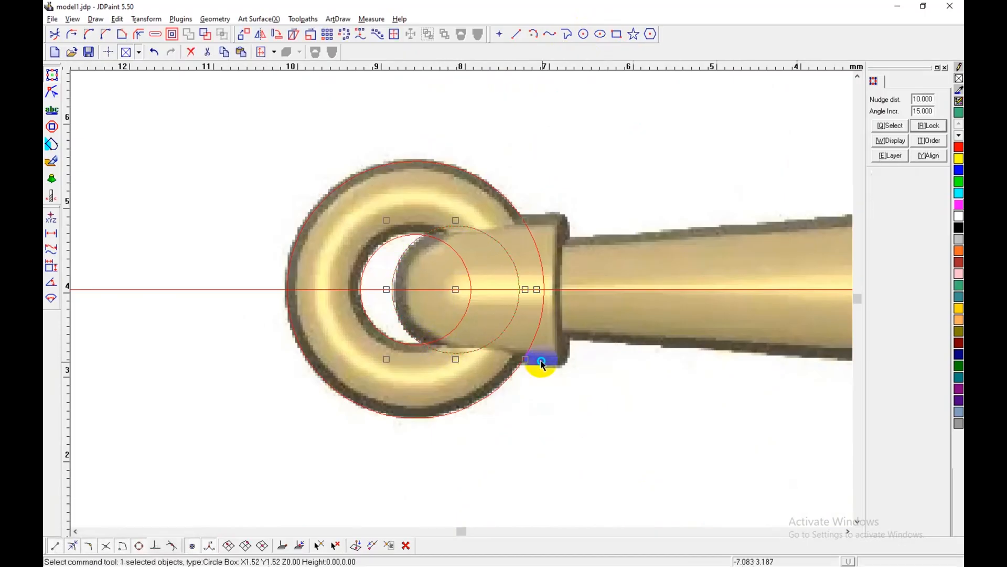
Step: Draw a slanted line from the small circle along the collar's upper edge and a vertical line about 2.5 mm long at the collar's end
{"action": "middle_click_drag", "start_coordinate": [585, 281], "coordinate": [499, 301], "text": "shift"}
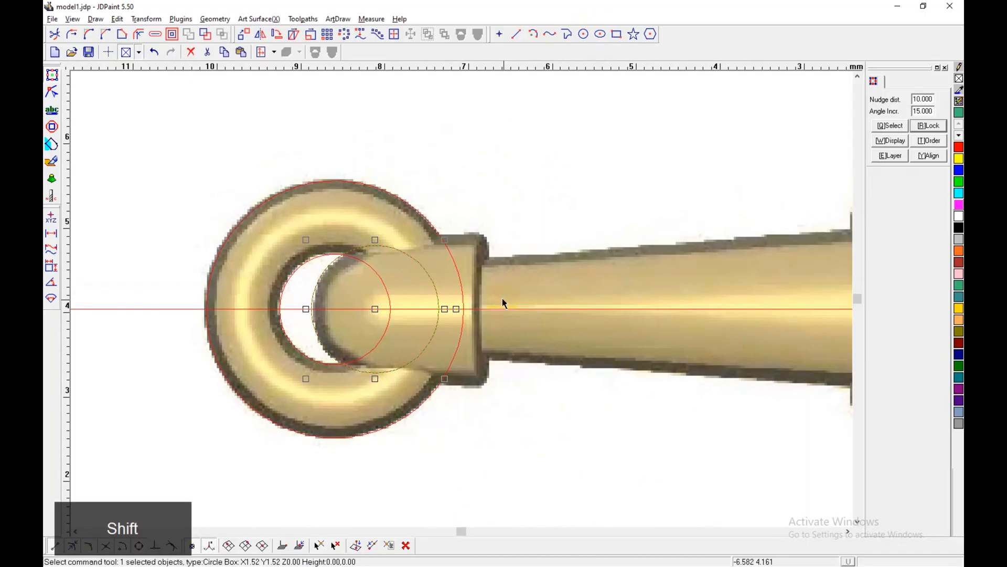
{"action": "left_click", "coordinate": [517, 34]}
{"action": "left_click", "coordinate": [367, 248]}
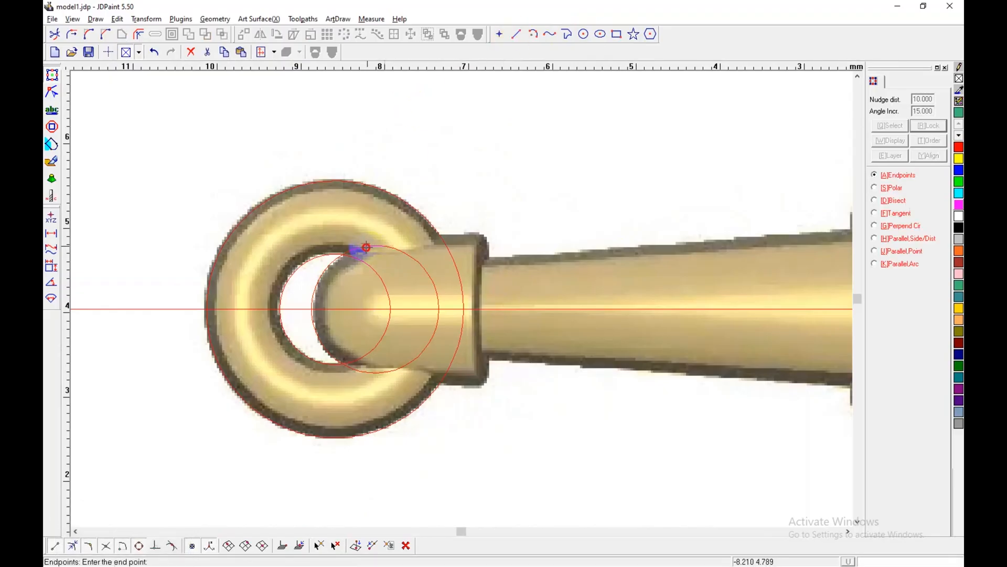
{"action": "left_click", "coordinate": [494, 227]}
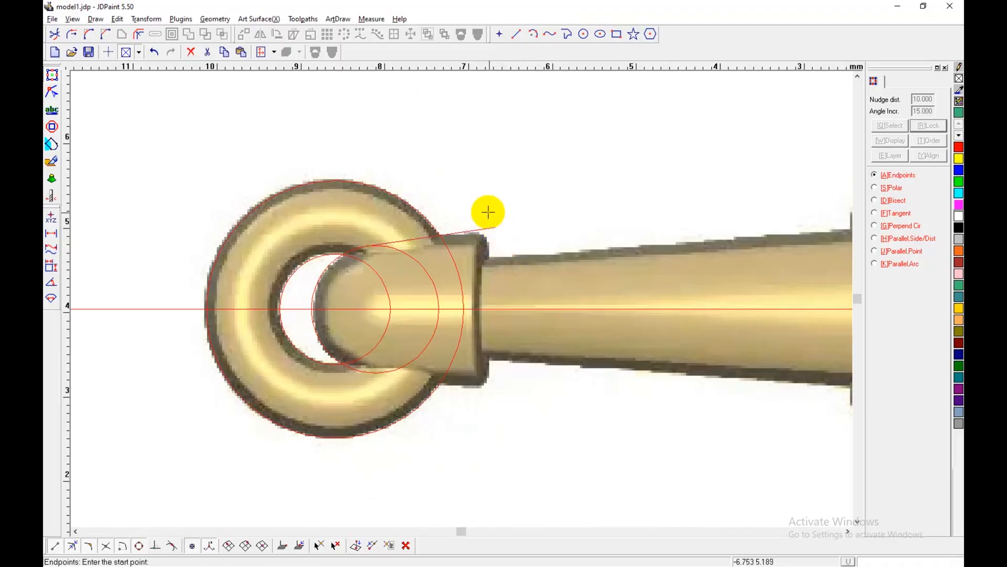
{"action": "key", "text": "ctrl+d"}
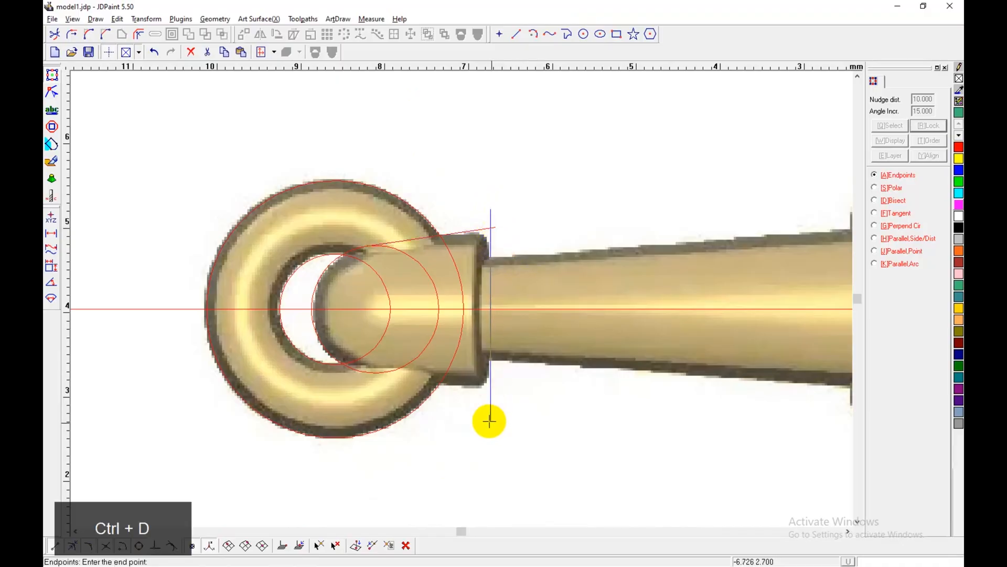
{"action": "left_click", "coordinate": [486, 419]}
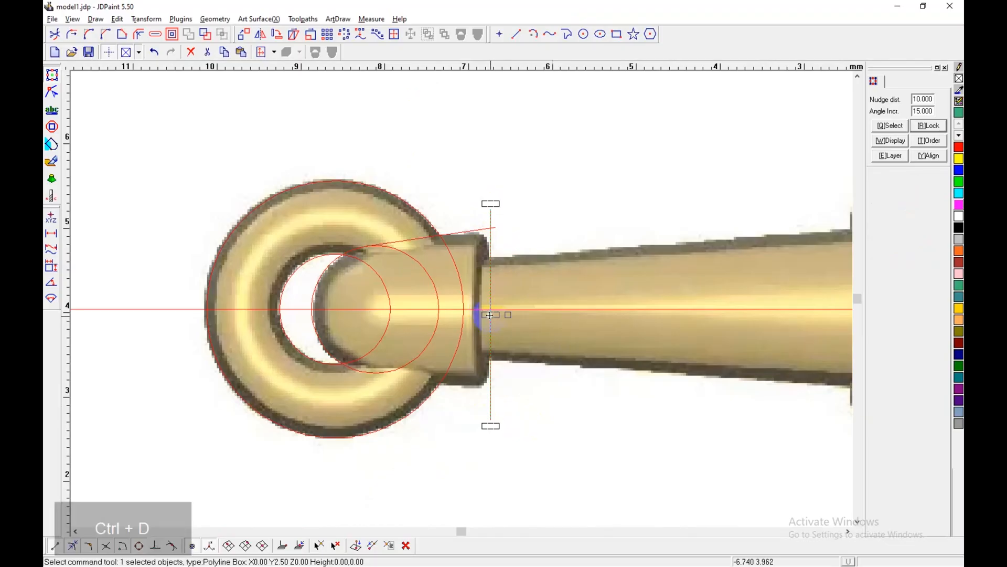
Step: Quick-trim the overhanging ends of the slanted and vertical lines at the collar's upper corner
{"action": "scroll", "coordinate": [490, 305], "scroll_direction": "up", "scroll_amount": 1}
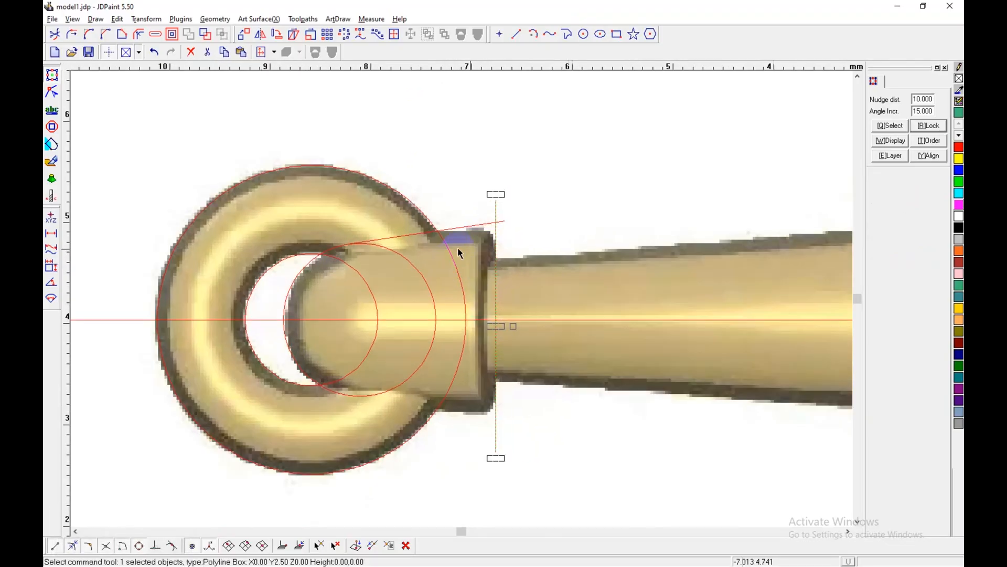
{"action": "scroll", "coordinate": [496, 258], "scroll_direction": "up", "scroll_amount": 1}
{"action": "left_click", "coordinate": [55, 34]}
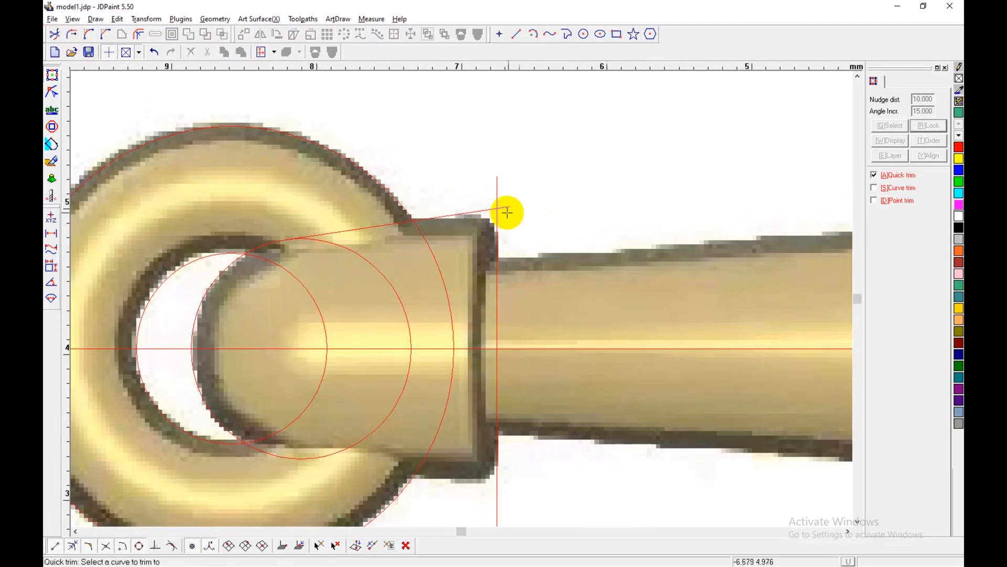
{"action": "left_click", "coordinate": [496, 196]}
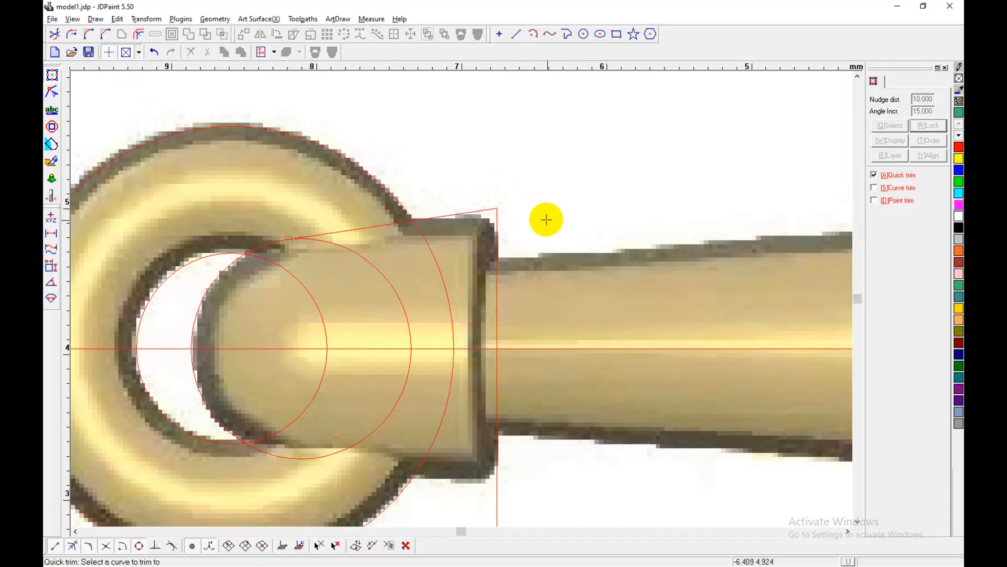
{"action": "key", "text": "alt+6"}
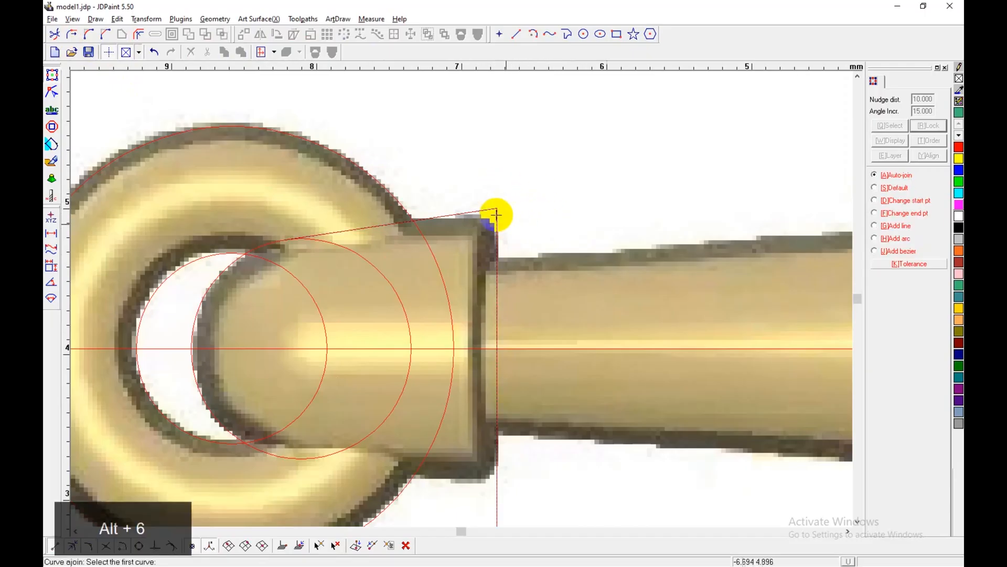
Step: Measure from the collar's upper corner along the slanted line to where the rounding begins
{"action": "left_click", "coordinate": [51, 232]}
{"action": "left_click", "coordinate": [491, 207]}
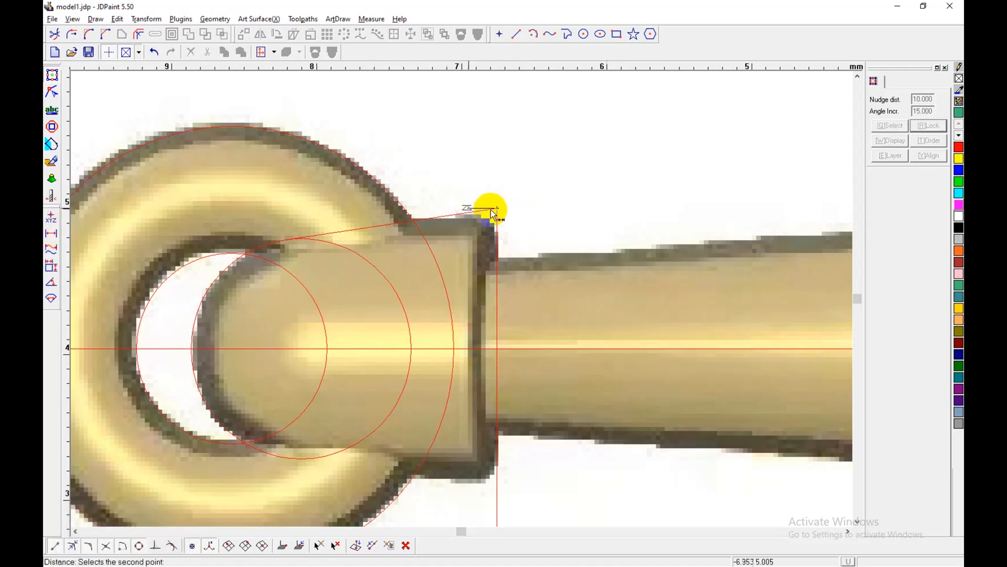
{"action": "key", "text": "ctrl+d"}
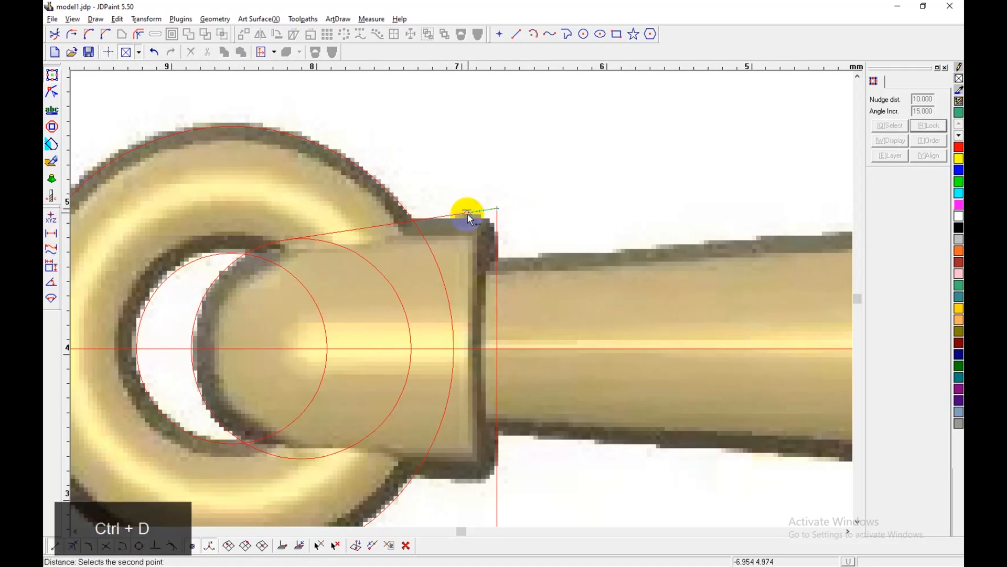
{"action": "left_click", "coordinate": [467, 216]}
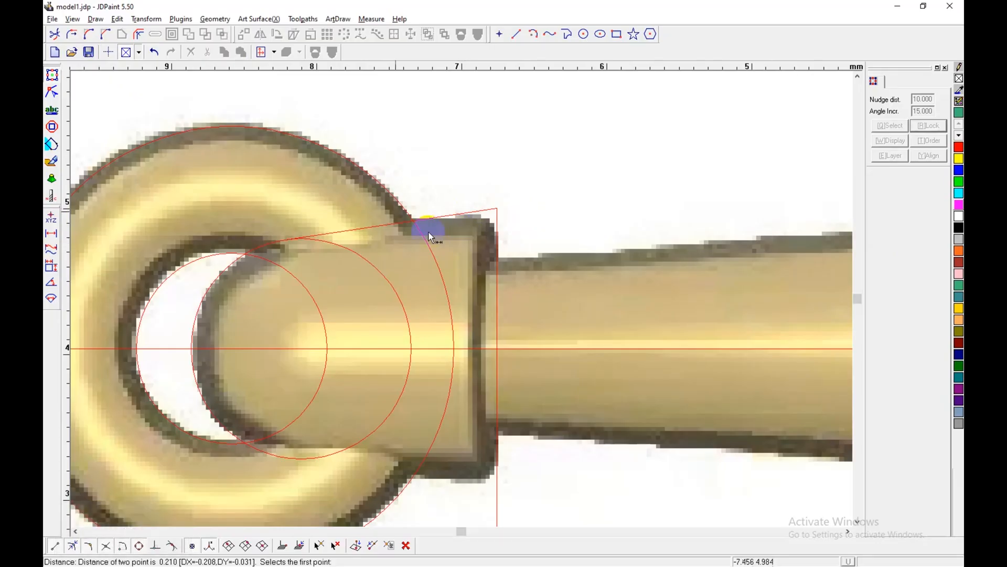
Step: Fillet the collar's upper corner between the slanted and vertical lines with a radius of 0.2
{"action": "left_click", "coordinate": [91, 35]}
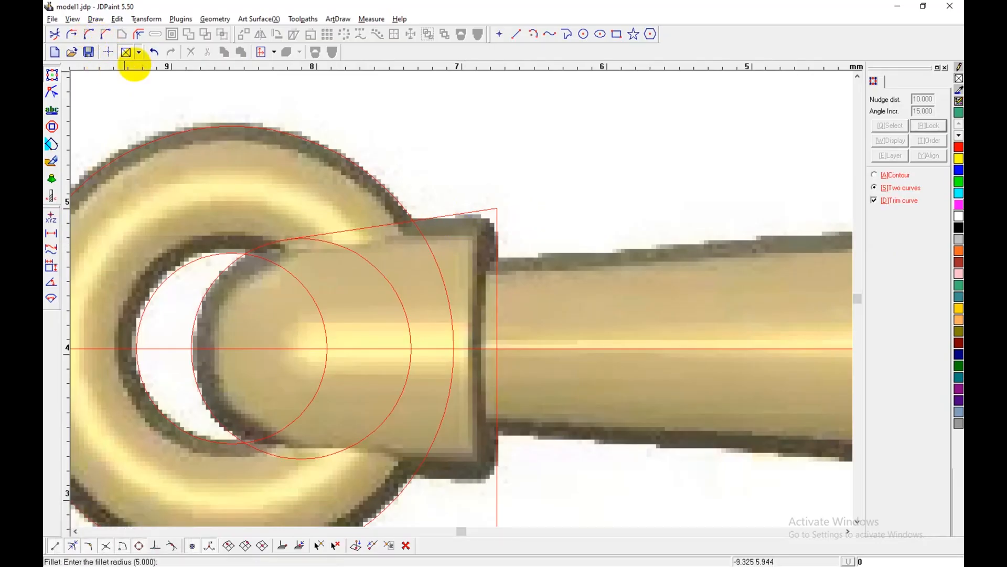
{"action": "type", "text": ".2"}
{"action": "key", "text": "Return"}
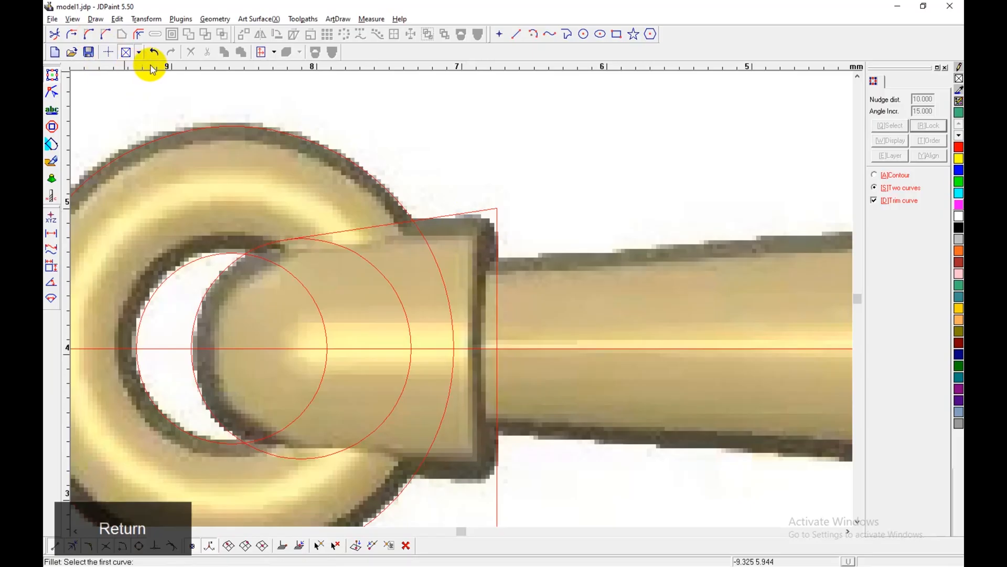
{"action": "left_click", "coordinate": [470, 210]}
{"action": "left_click", "coordinate": [496, 238]}
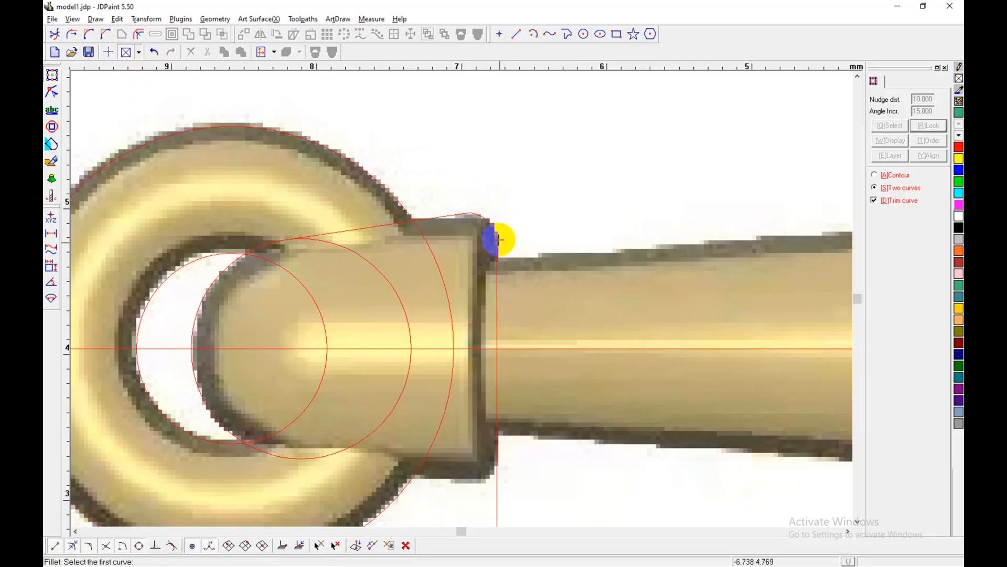
Step: Quick-trim the stock-end circle and the collar's vertical line so only the outline's upper half above the centre line is left
{"action": "scroll", "coordinate": [499, 211], "scroll_direction": "down", "scroll_amount": 1}
{"action": "left_click", "coordinate": [54, 34]}
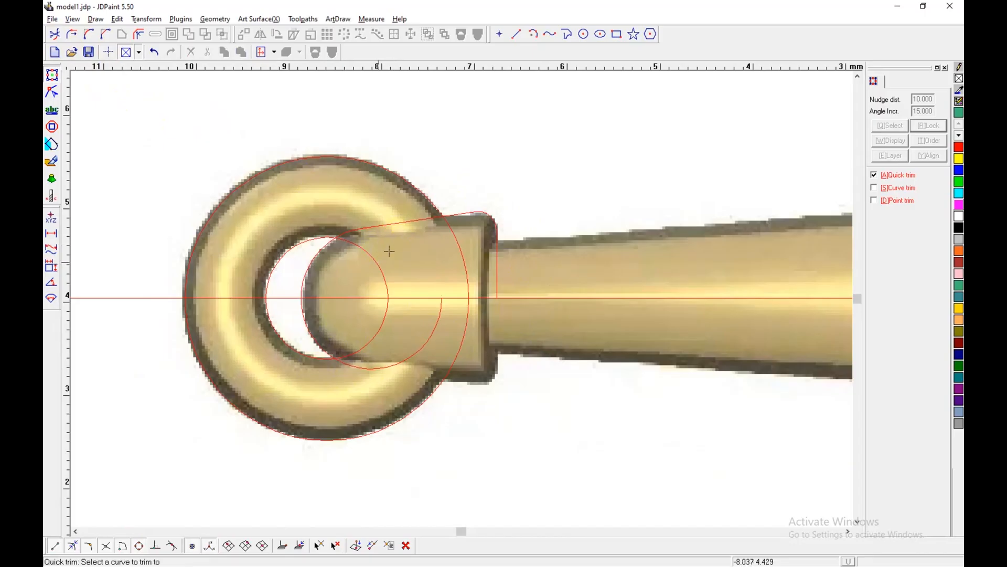
{"action": "left_click", "coordinate": [309, 331]}
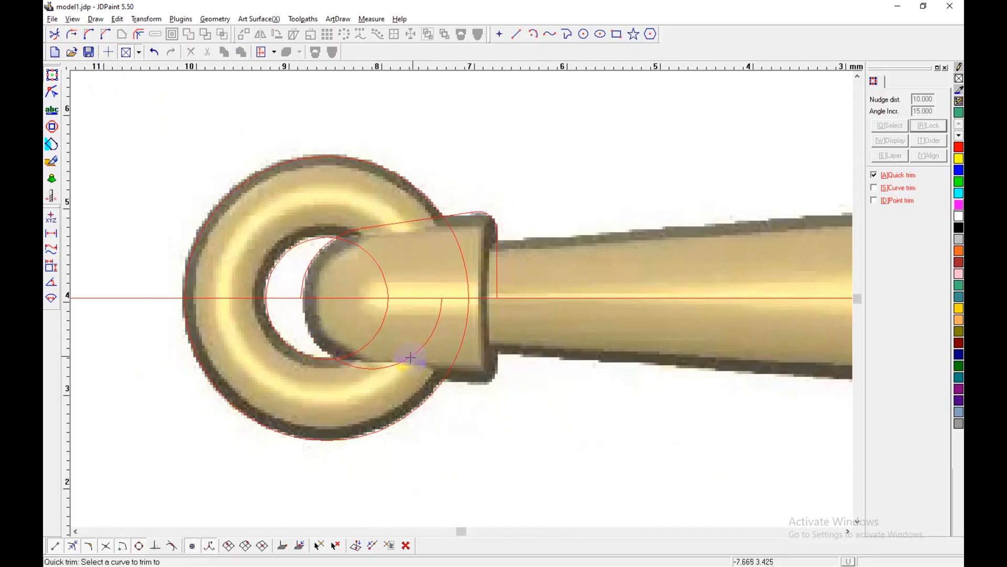
{"action": "right_click", "coordinate": [395, 377]}
Step: Join the rounded end's arc with the filleted collar line into one curve using Auto-join
{"action": "left_click", "coordinate": [504, 261]}
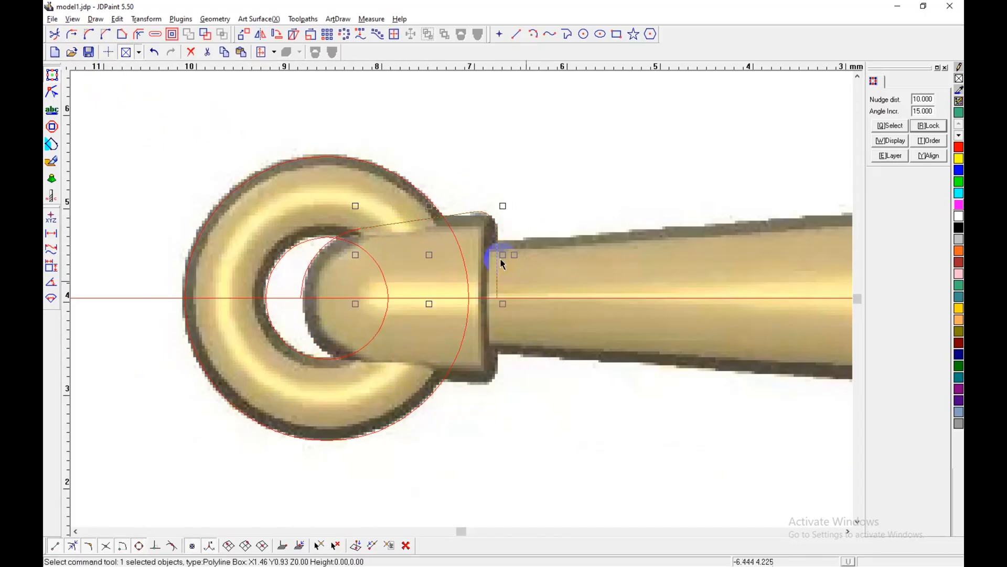
{"action": "key", "text": "6"}
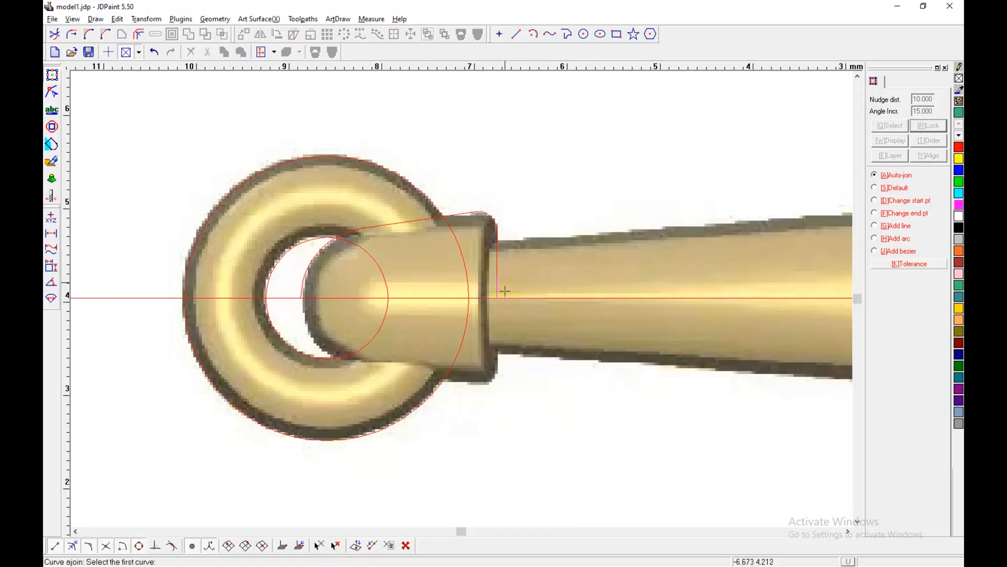
{"action": "left_click", "coordinate": [497, 268]}
{"action": "right_click", "coordinate": [538, 266]}
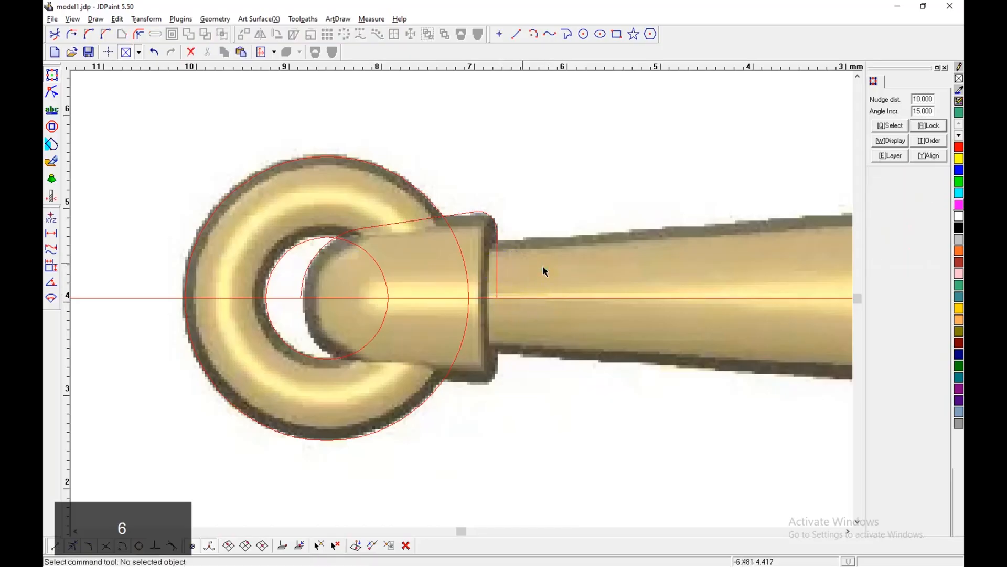
Step: Mirror a copy of the joined upper half-outline about the horizontal centre line
{"action": "left_click", "coordinate": [500, 257]}
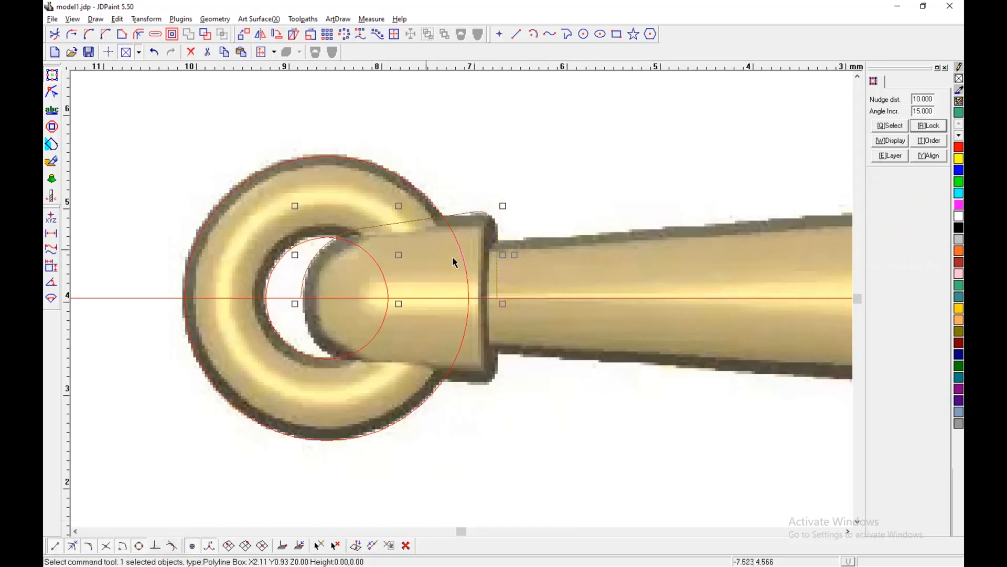
{"action": "left_click", "coordinate": [261, 34]}
{"action": "left_click", "coordinate": [494, 298]}
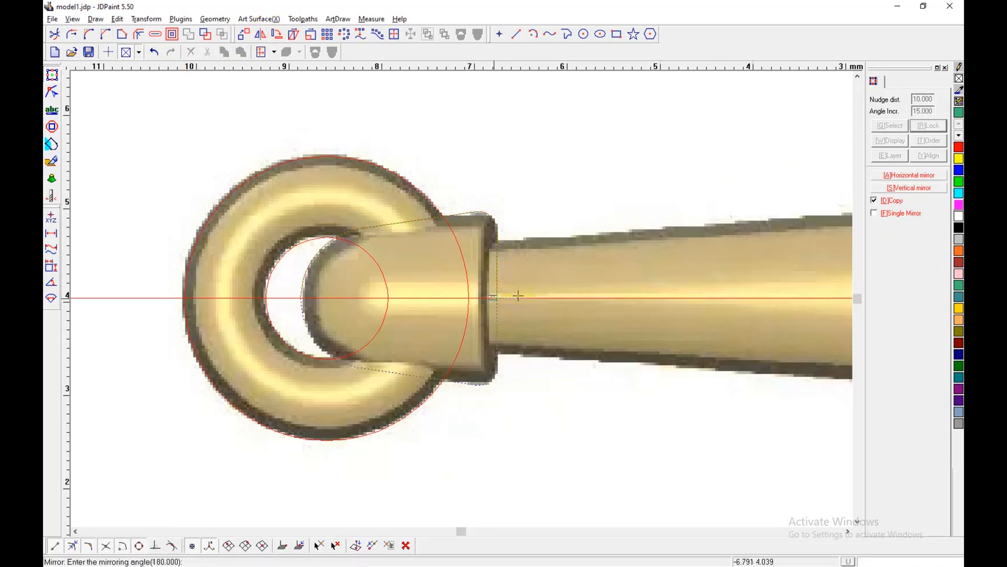
{"action": "left_click", "coordinate": [453, 296]}
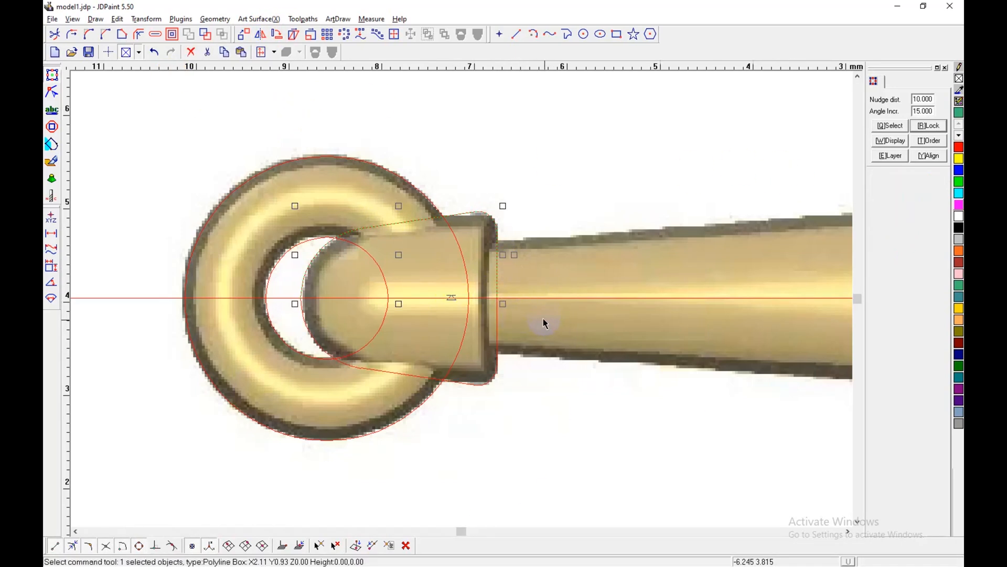
Step: Join the upper and lower halves into one closed stock-end outline and select it
{"action": "key", "text": "alt+6"}
{"action": "right_click", "coordinate": [500, 321]}
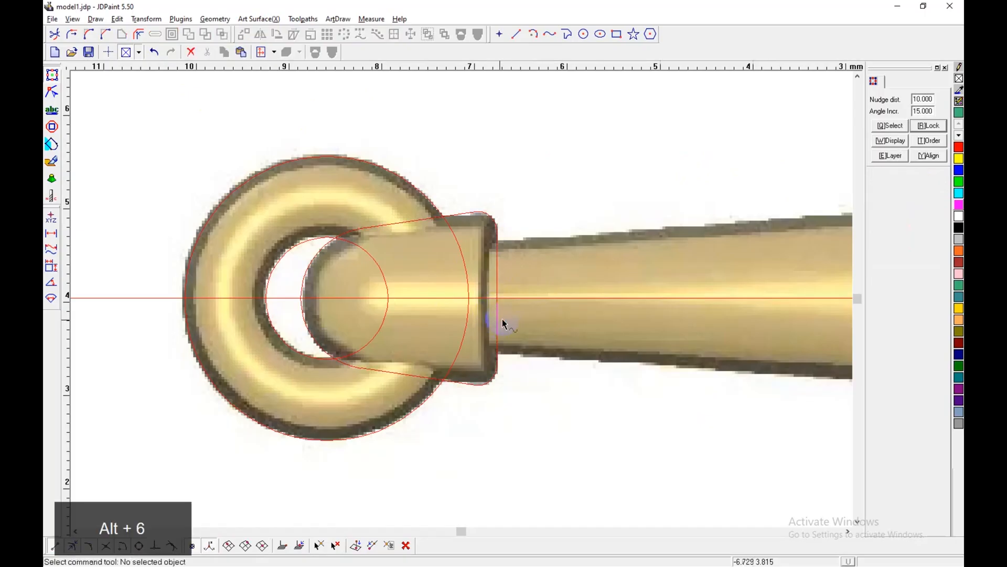
{"action": "left_click", "coordinate": [502, 321]}
{"action": "scroll", "coordinate": [295, 255], "scroll_direction": "down", "scroll_amount": 4}
{"action": "scroll", "coordinate": [297, 253], "scroll_direction": "up", "scroll_amount": 3}
{"action": "scroll", "coordinate": [346, 242], "scroll_direction": "up", "scroll_amount": 1}
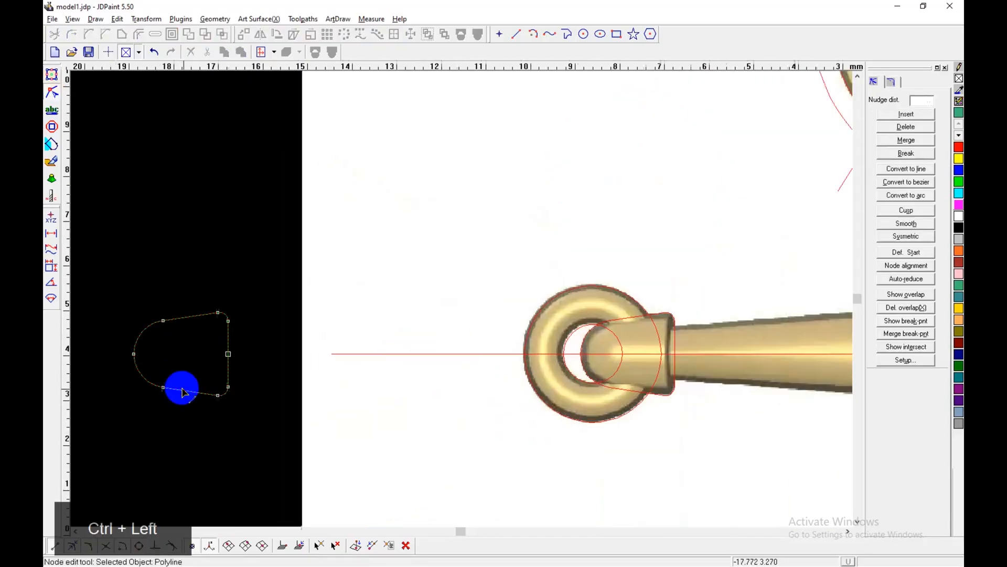
Step: Place a copy of the outline 10 mm to the left and break it at the upper and lower nodes where the collar fillets begin
{"action": "left_click_drag", "start_coordinate": [180, 387], "coordinate": [228, 319]}
{"action": "left_click_drag", "start_coordinate": [210, 378], "coordinate": [230, 423], "text": "shift"}
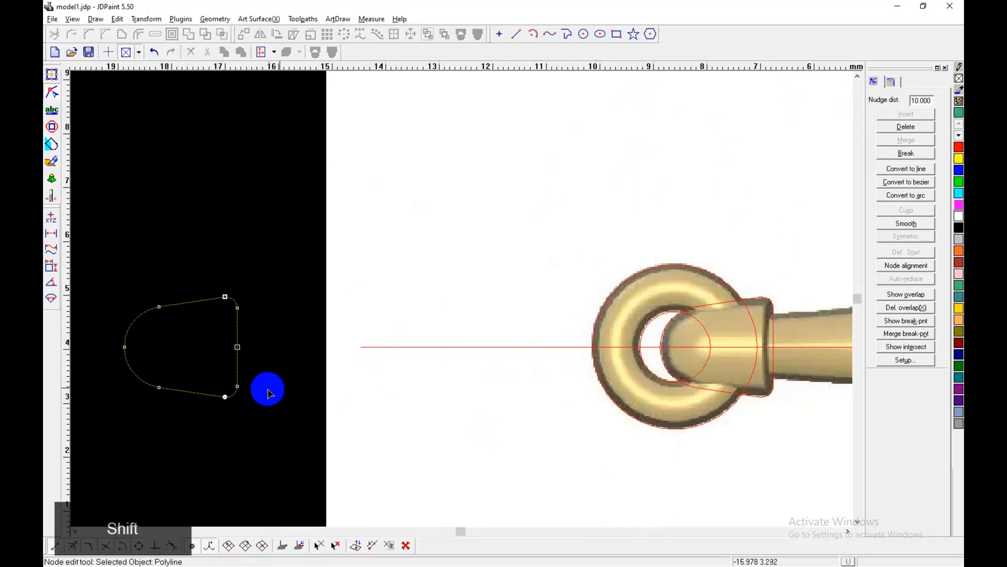
{"action": "left_click", "coordinate": [906, 152]}
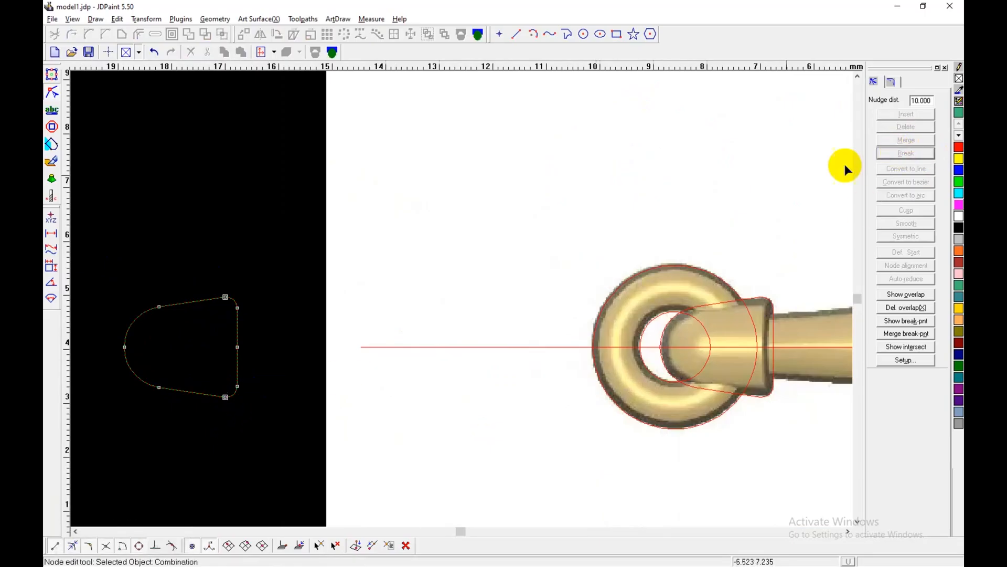
Step: Ungroup the broken copy and delete its filleted collar end piece
{"action": "left_click", "coordinate": [332, 52]}
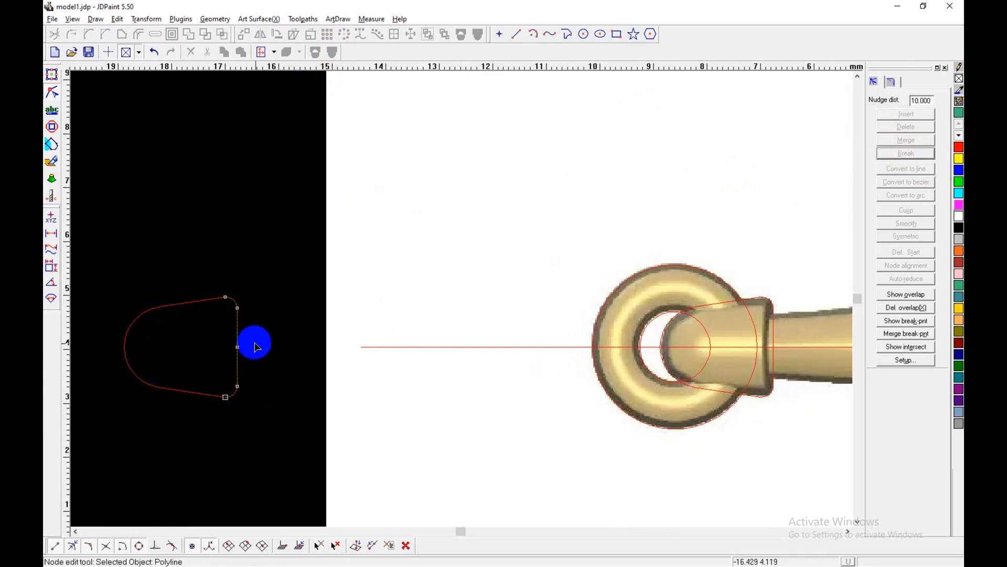
{"action": "left_click", "coordinate": [53, 77]}
{"action": "key", "text": "Delete"}
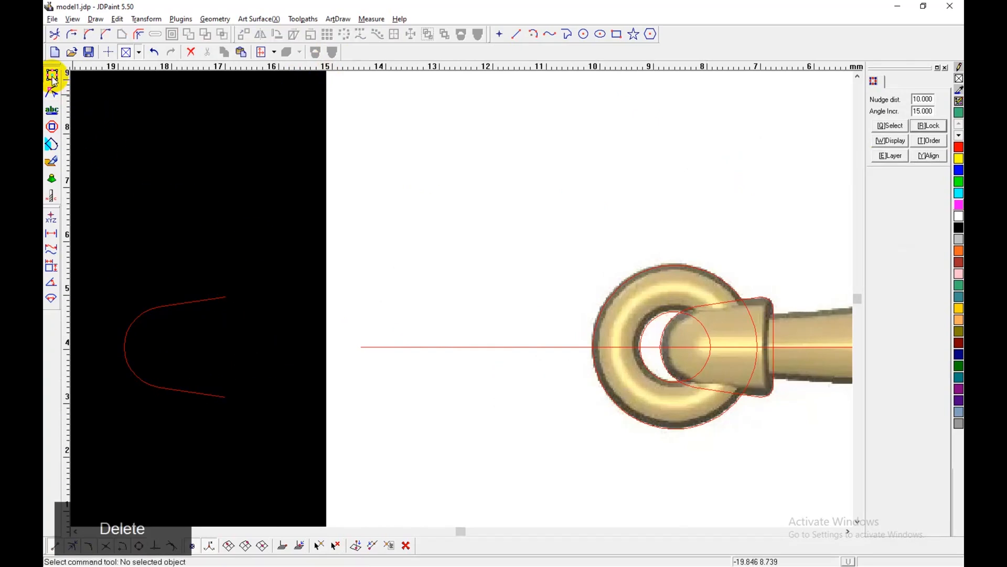
Step: Draw a horizontal line about 1 mm long from the upper open end, and a vertical line from its tip down past the lower end
{"action": "left_click", "coordinate": [516, 34]}
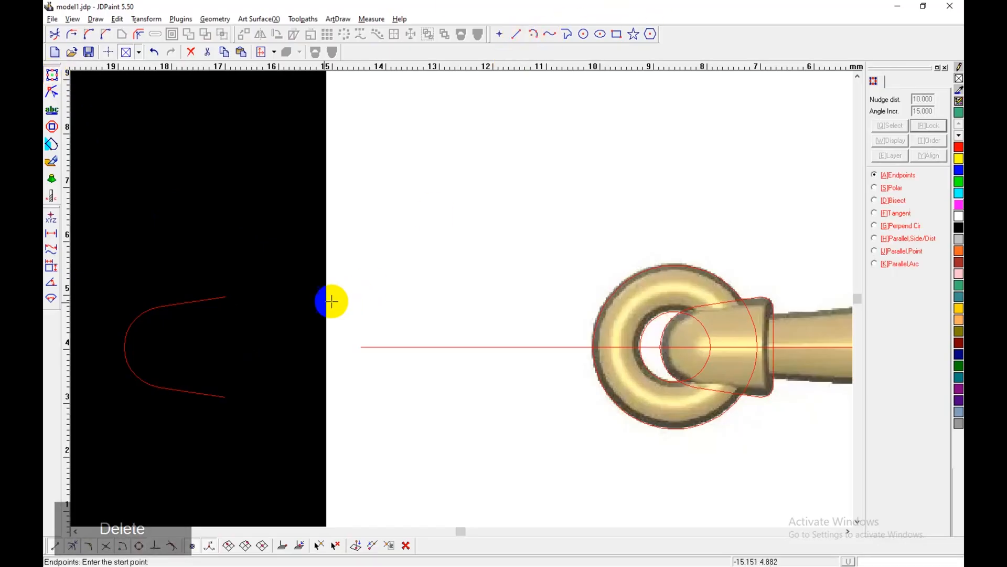
{"action": "left_click", "coordinate": [224, 297]}
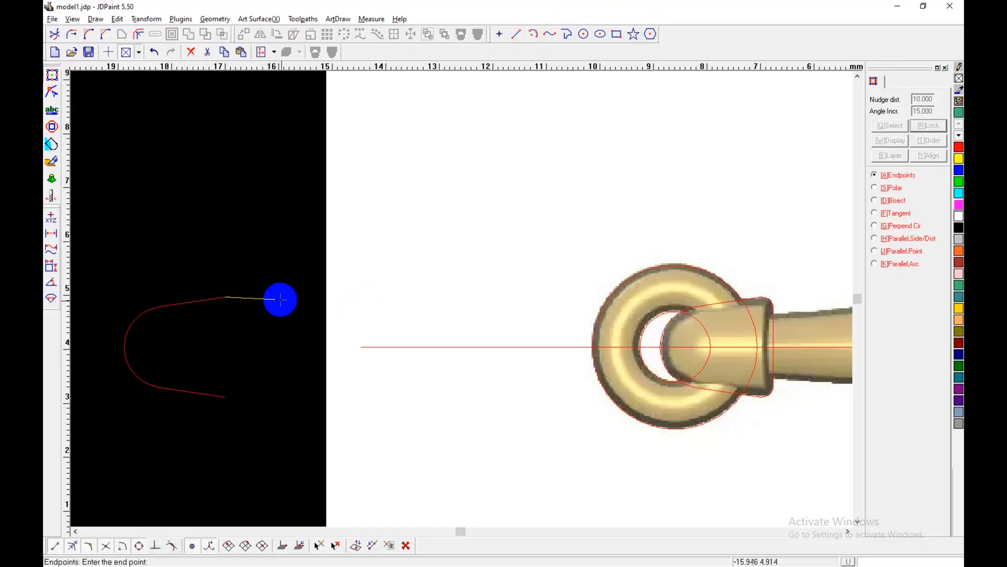
{"action": "key", "text": "ctrl+d"}
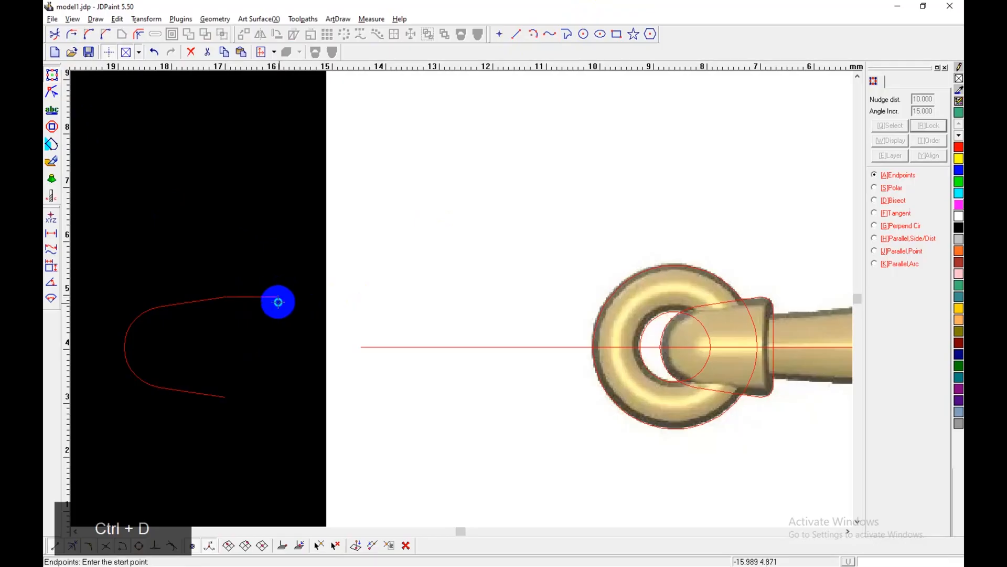
{"action": "left_click", "coordinate": [276, 294]}
{"action": "left_click", "coordinate": [374, 467]}
{"action": "right_click", "coordinate": [355, 434]}
Step: Draw a horizontal line about 1 mm long from the lower open end to the vertical line and trim the overhang below it
{"action": "left_click", "coordinate": [227, 398]}
{"action": "left_click", "coordinate": [279, 398]}
{"action": "right_click", "coordinate": [299, 434]}
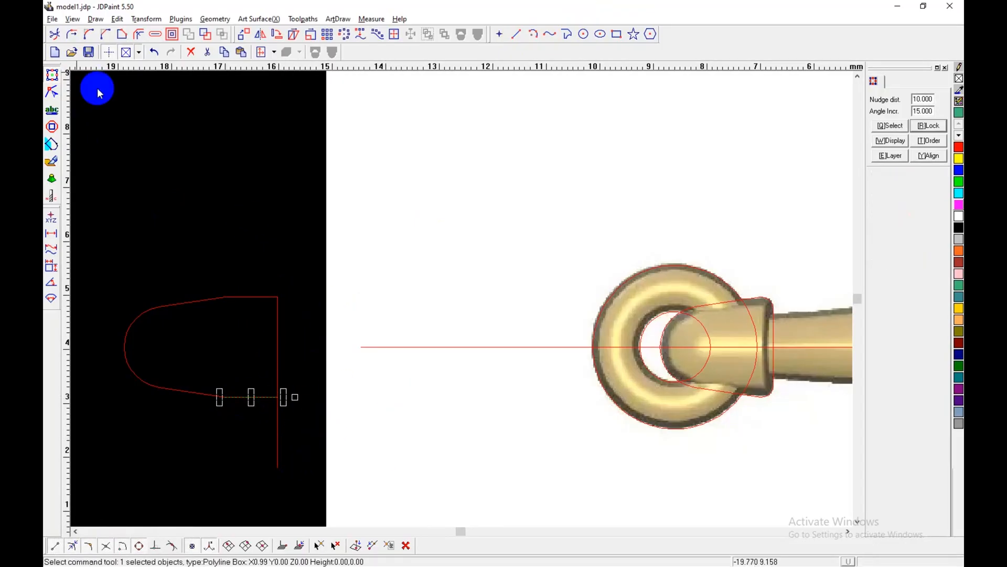
{"action": "left_click", "coordinate": [54, 38]}
{"action": "left_click", "coordinate": [277, 461]}
{"action": "right_click", "coordinate": [313, 417]}
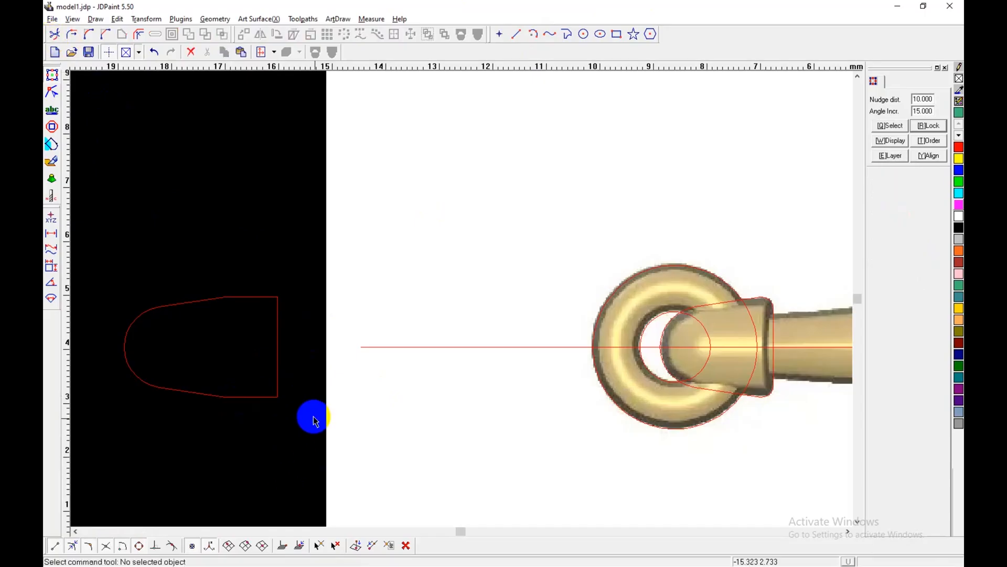
Step: Join the extended pieces into one closed outline and move it 10 mm right, back onto the stock's end
{"action": "key", "text": "6"}
{"action": "left_click", "coordinate": [275, 398]}
{"action": "right_click", "coordinate": [280, 414]}
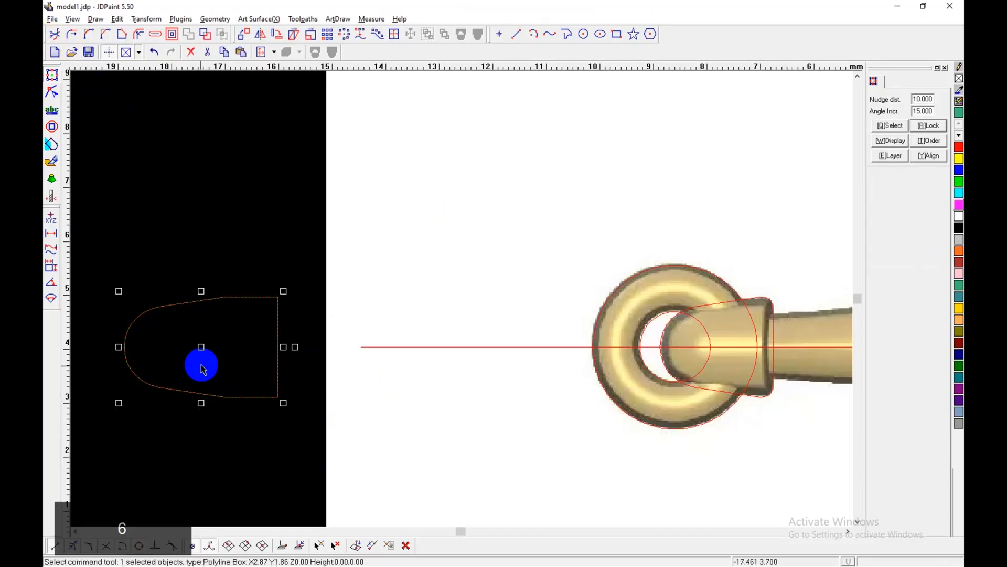
{"action": "scroll", "coordinate": [199, 366], "scroll_direction": "down", "scroll_amount": 3}
{"action": "key", "text": "Right"}
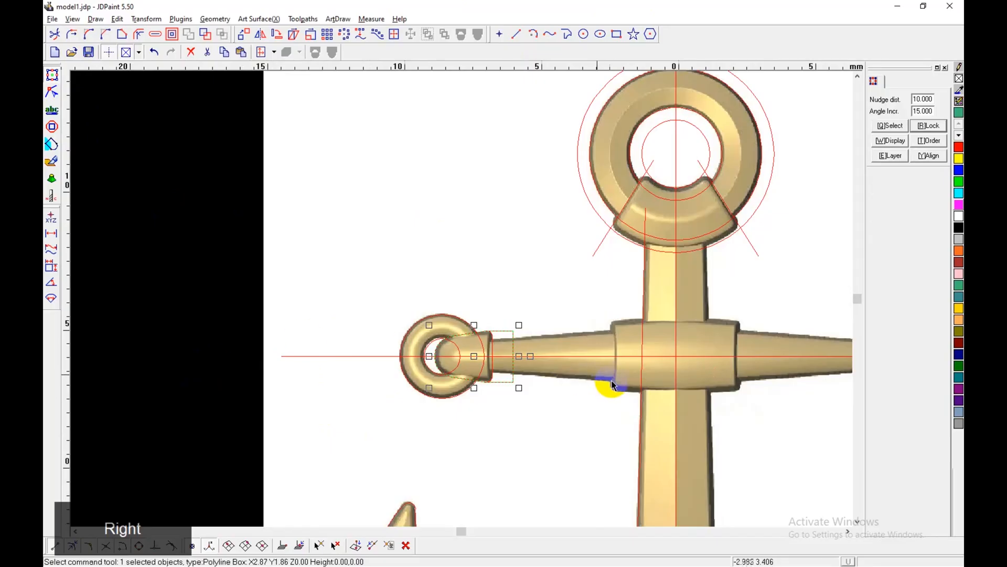
Step: Draw a polyline from the horizontal centreline up inside the left collar, then along the stock's upper edge into the hub, about 7.3 mm wide overall
{"action": "scroll", "coordinate": [585, 378], "scroll_direction": "up", "scroll_amount": 4}
{"action": "middle_click_drag", "start_coordinate": [494, 355], "coordinate": [483, 355], "text": "shift"}
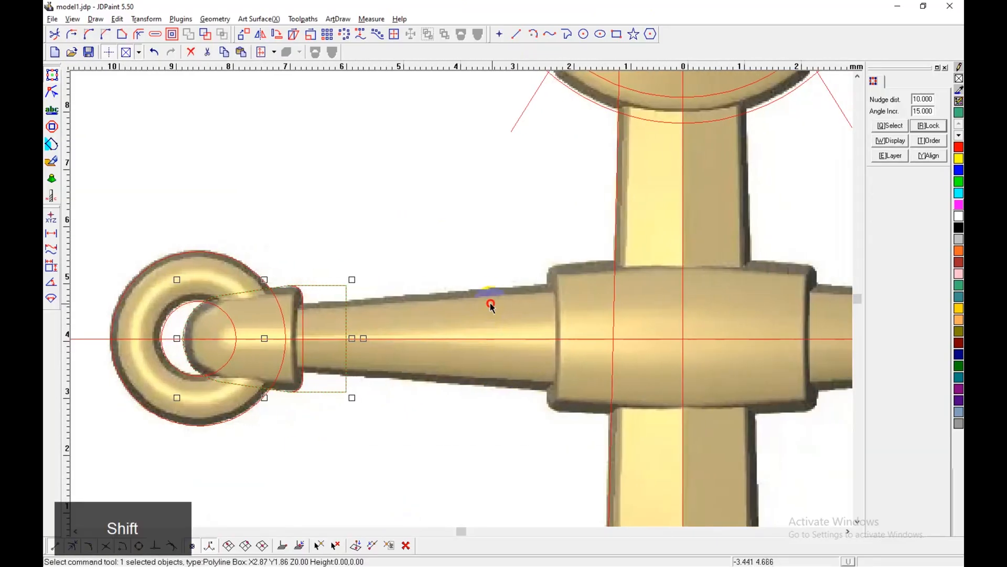
{"action": "left_click", "coordinate": [491, 303]}
{"action": "left_click", "coordinate": [567, 36]}
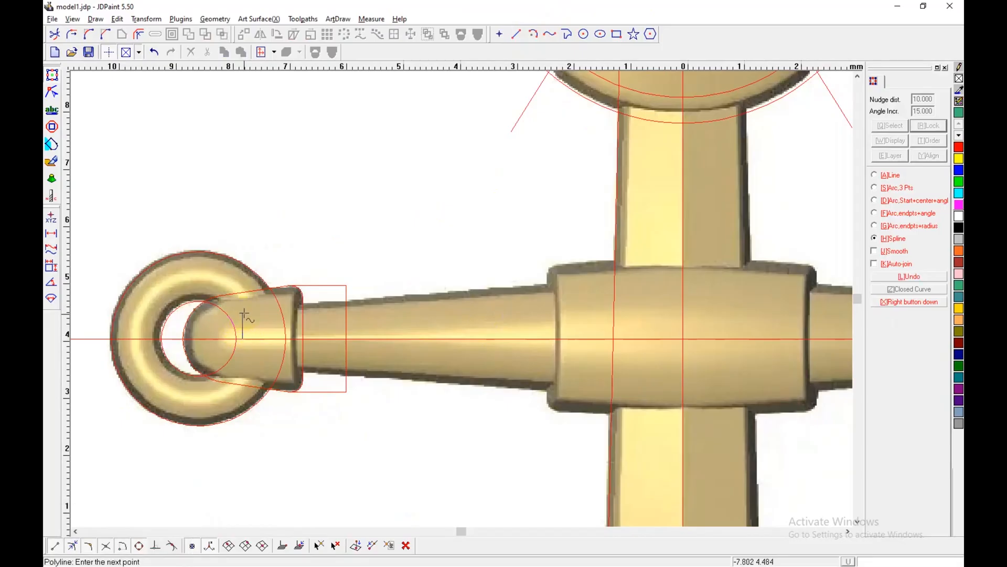
{"action": "key", "text": "ctrl+d"}
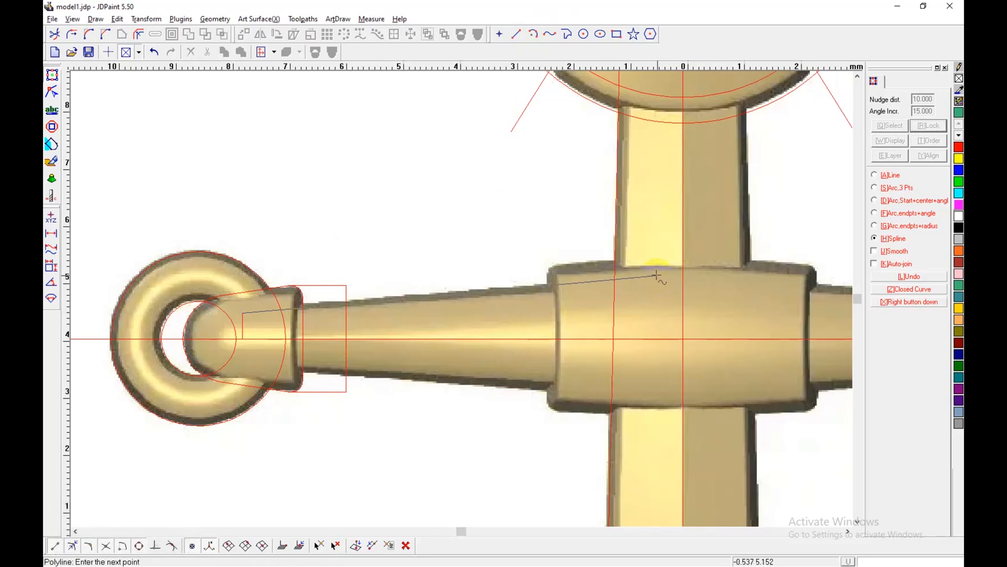
{"action": "right_click", "coordinate": [265, 315]}
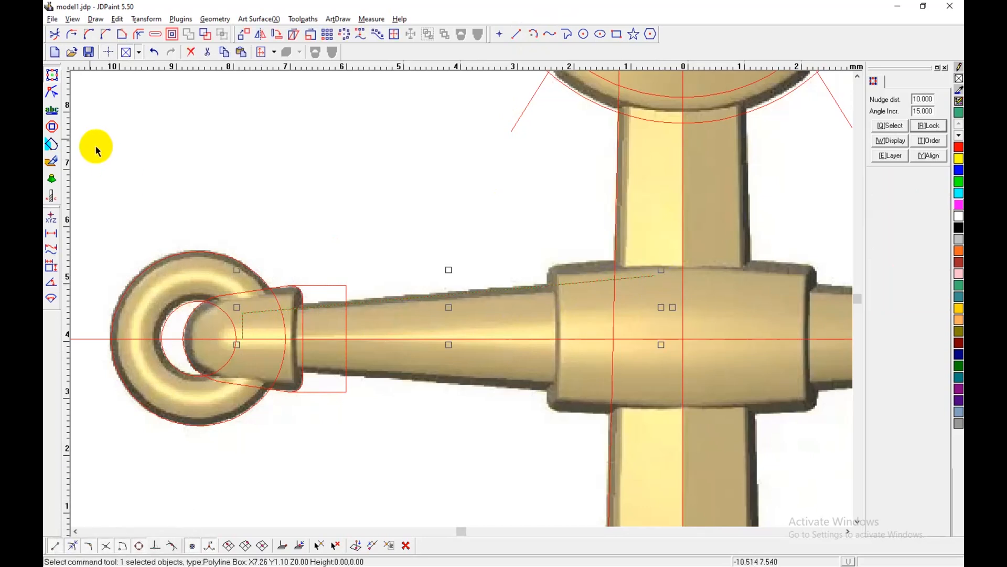
Step: Adjust the polyline's corner and end nodes to follow the stock's upper edge, keeping the segments straight
{"action": "left_click", "coordinate": [52, 94]}
{"action": "left_click", "coordinate": [243, 313]}
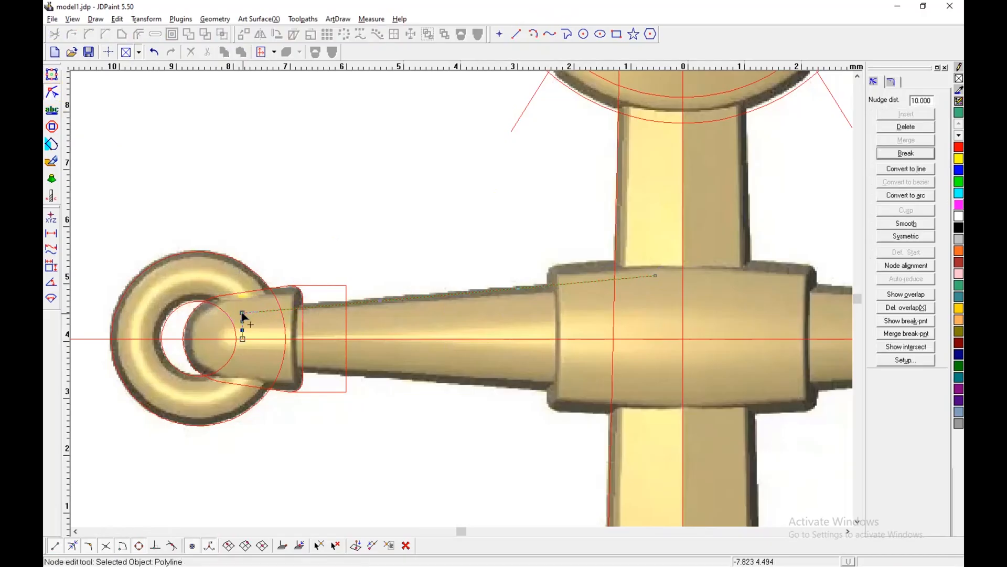
{"action": "left_click_drag", "start_coordinate": [203, 230], "coordinate": [727, 434]}
{"action": "left_click", "coordinate": [913, 169]}
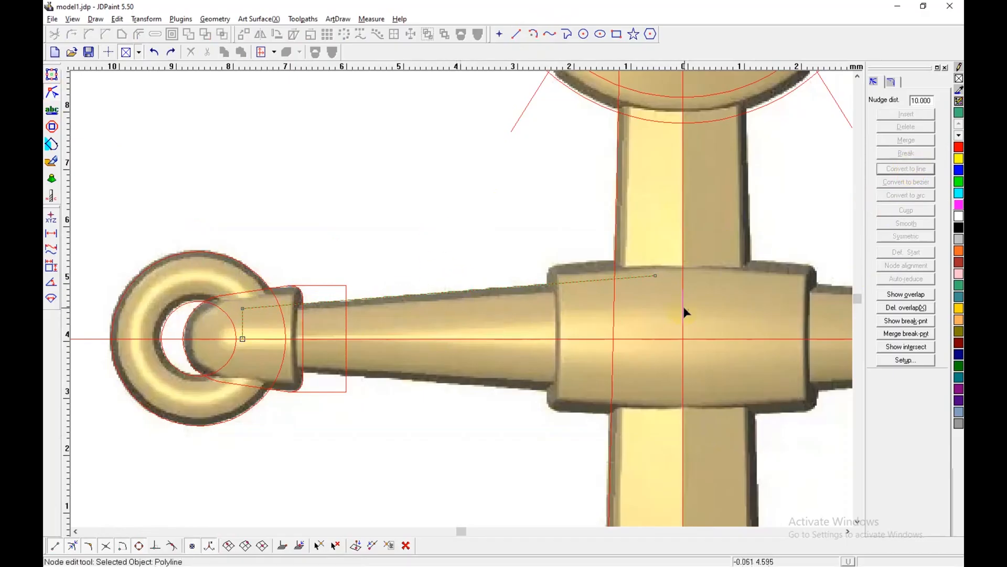
{"action": "key", "text": "ctrl+z"}
{"action": "scroll", "coordinate": [434, 317], "scroll_direction": "up", "scroll_amount": 2}
{"action": "left_click", "coordinate": [752, 259]}
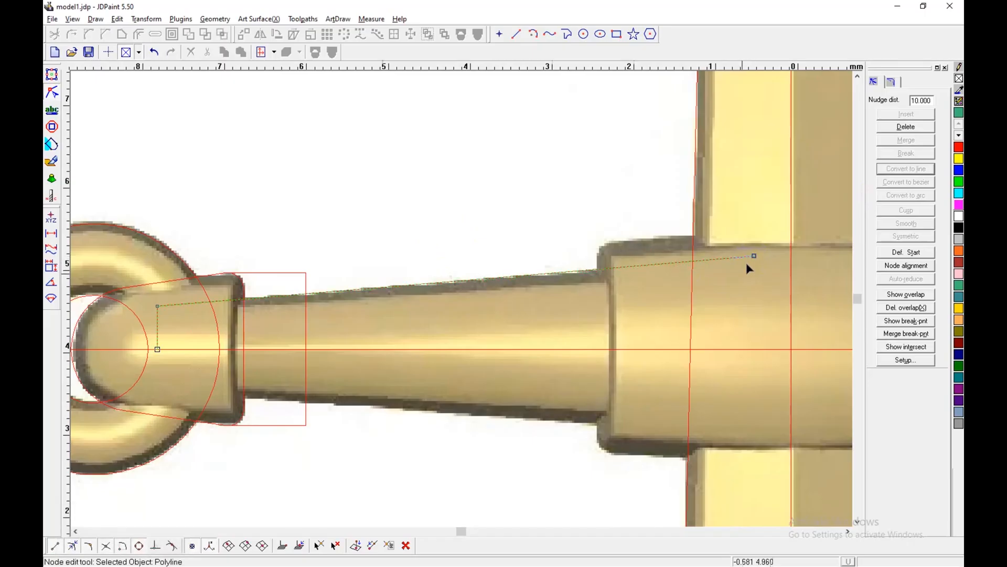
{"action": "scroll", "coordinate": [748, 264], "scroll_direction": "down", "scroll_amount": 1}
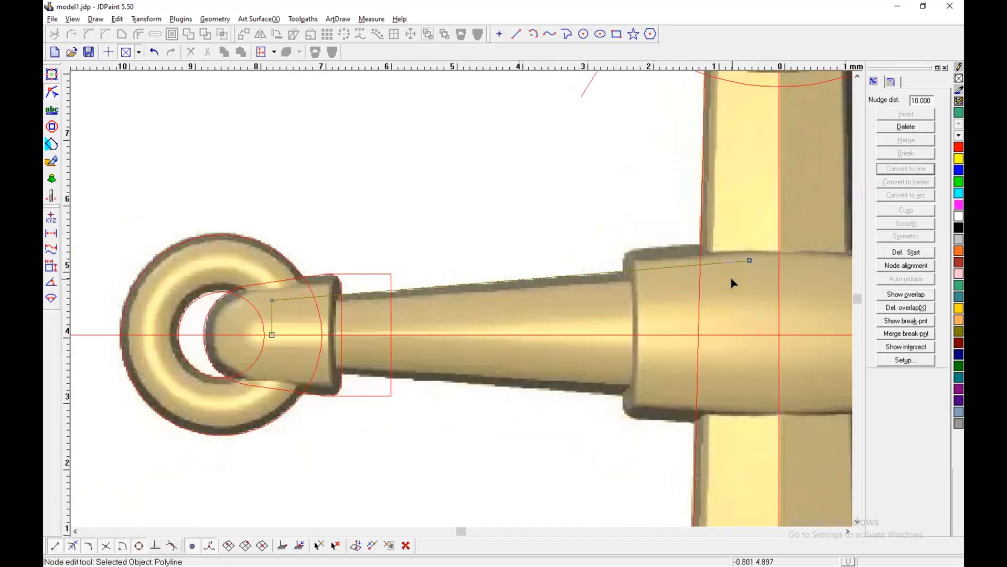
Step: Mirror a copy of the stock edge polyline across the horizontal centreline
{"action": "left_click", "coordinate": [52, 74]}
{"action": "left_click", "coordinate": [260, 34]}
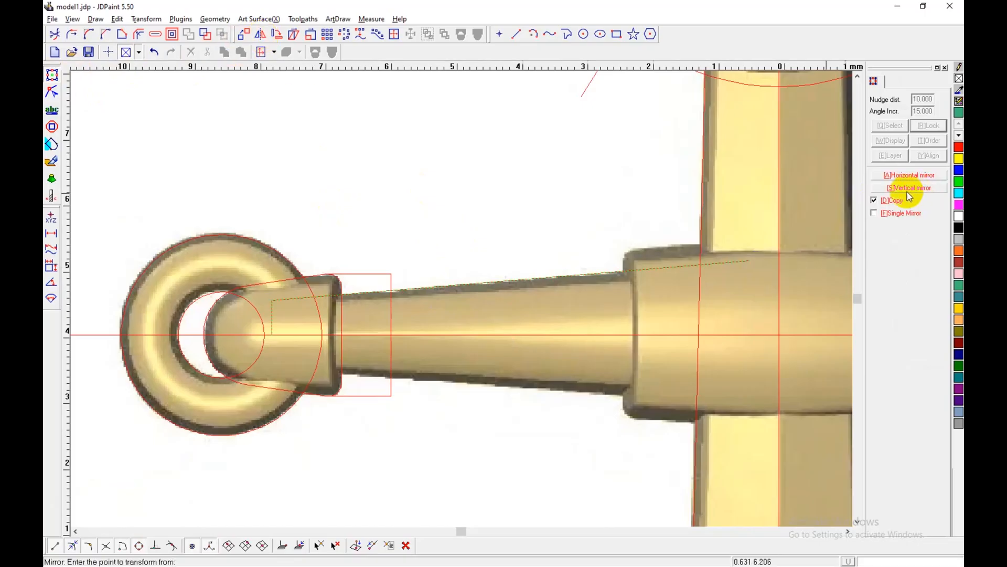
{"action": "left_click", "coordinate": [627, 334]}
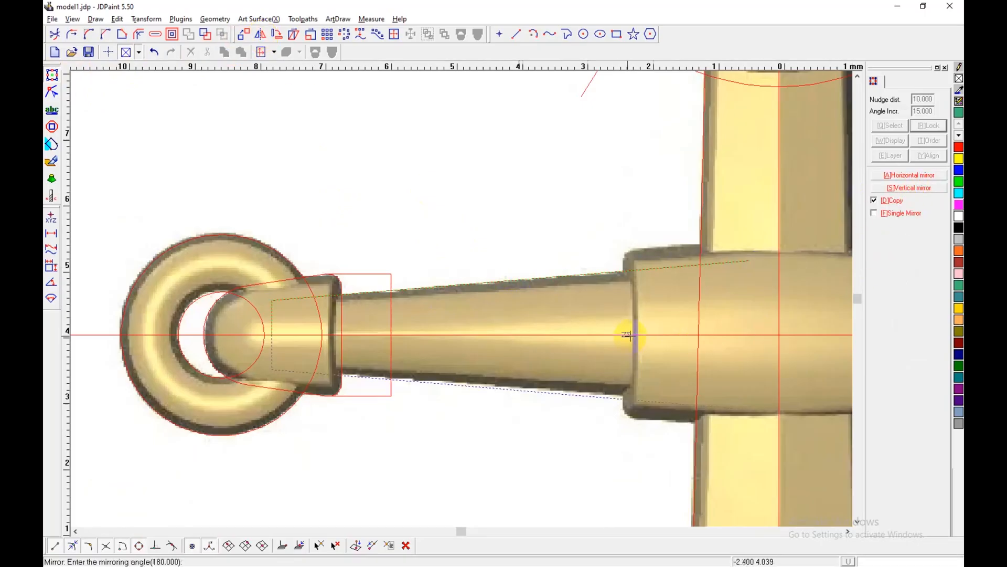
{"action": "left_click", "coordinate": [528, 334]}
{"action": "right_click", "coordinate": [570, 303]}
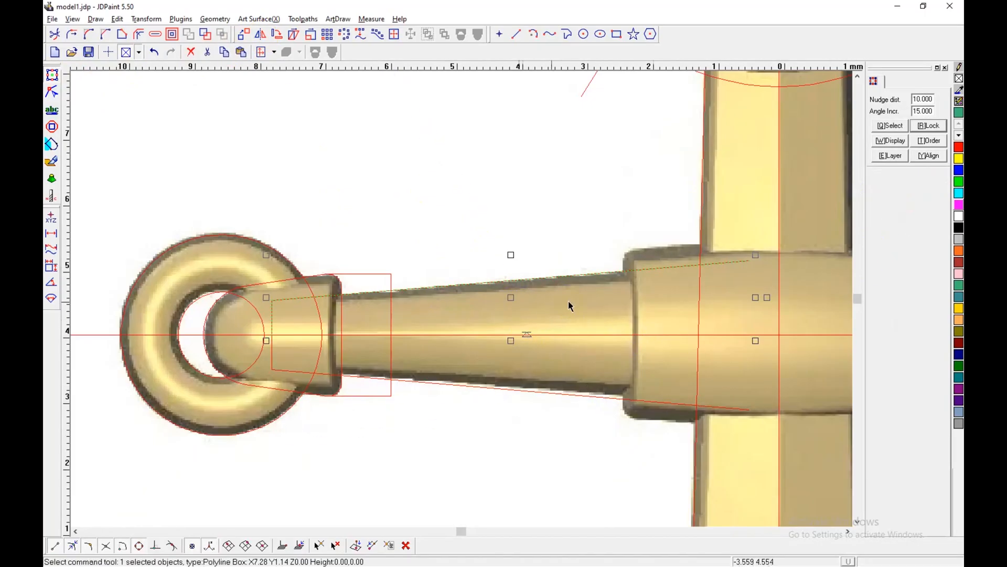
Step: Extend the upper and lower stock edge lines to the vertical centreline
{"action": "scroll", "coordinate": [550, 303], "scroll_direction": "down", "scroll_amount": 3}
{"action": "middle_click_drag", "start_coordinate": [547, 304], "coordinate": [404, 313], "text": "shift"}
{"action": "scroll", "coordinate": [410, 320], "scroll_direction": "up", "scroll_amount": 1}
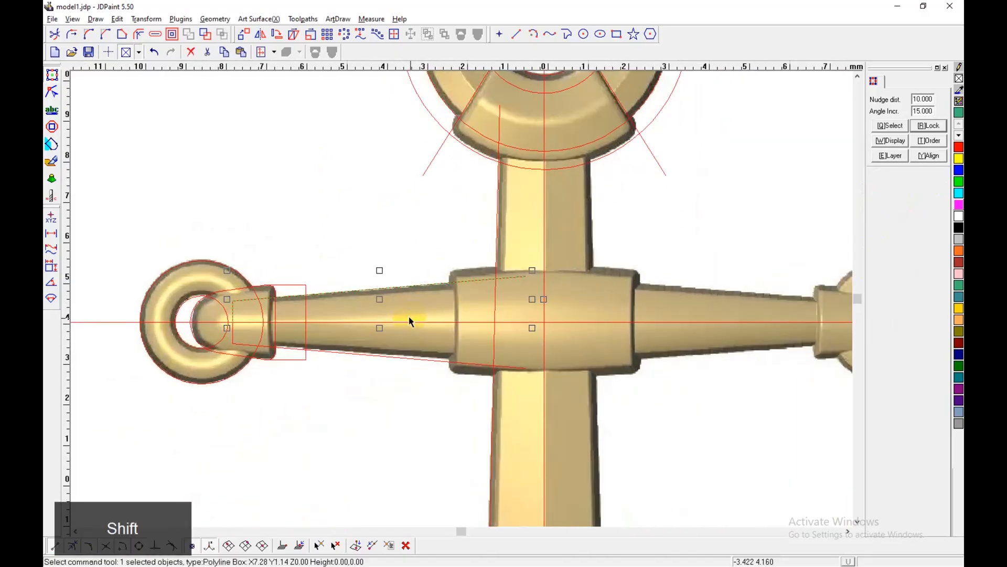
{"action": "scroll", "coordinate": [412, 320], "scroll_direction": "up", "scroll_amount": 2}
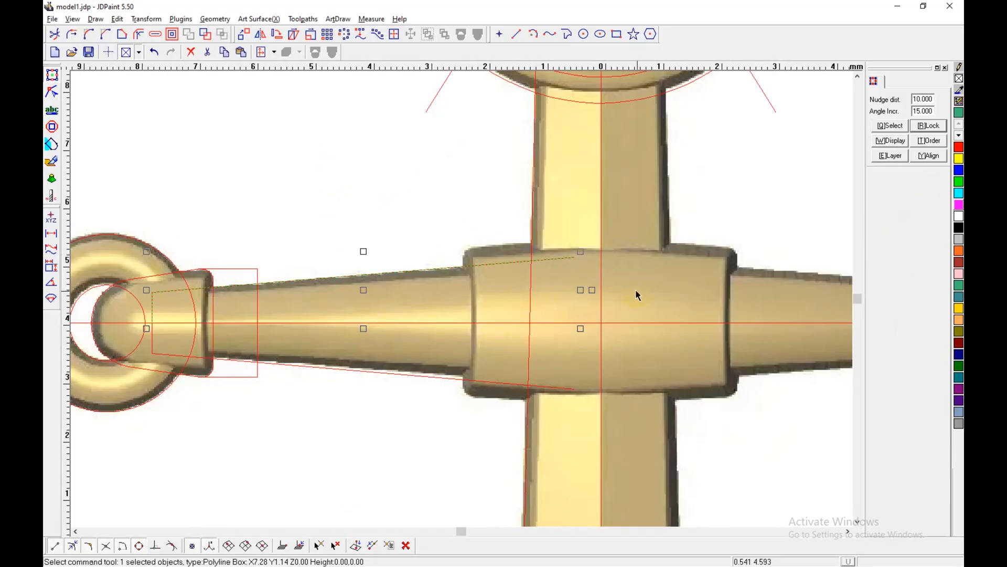
{"action": "key", "text": "alt+9"}
{"action": "left_click", "coordinate": [898, 187]}
{"action": "left_click", "coordinate": [901, 175]}
{"action": "left_click", "coordinate": [601, 271]}
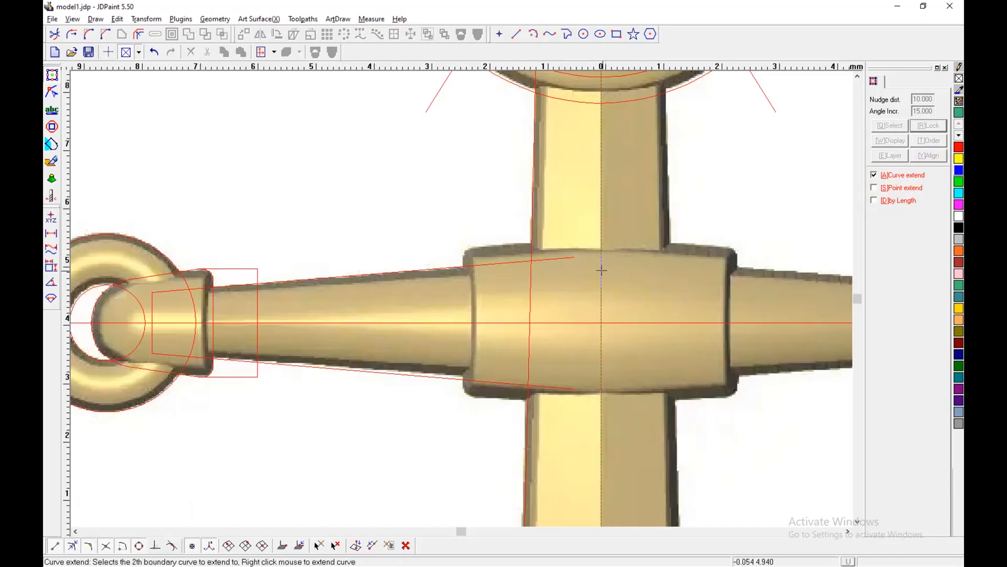
{"action": "right_click", "coordinate": [575, 274]}
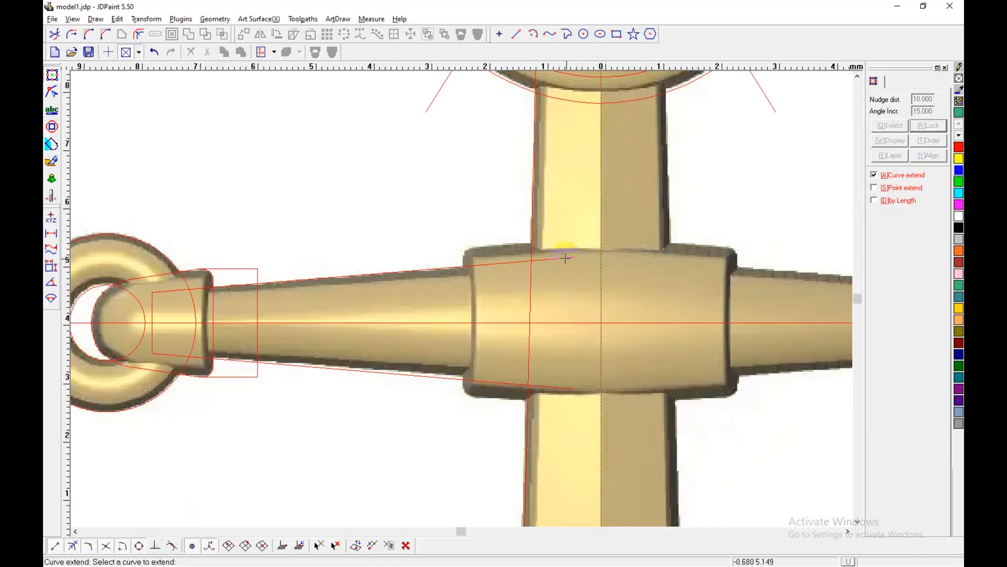
{"action": "left_click", "coordinate": [583, 397]}
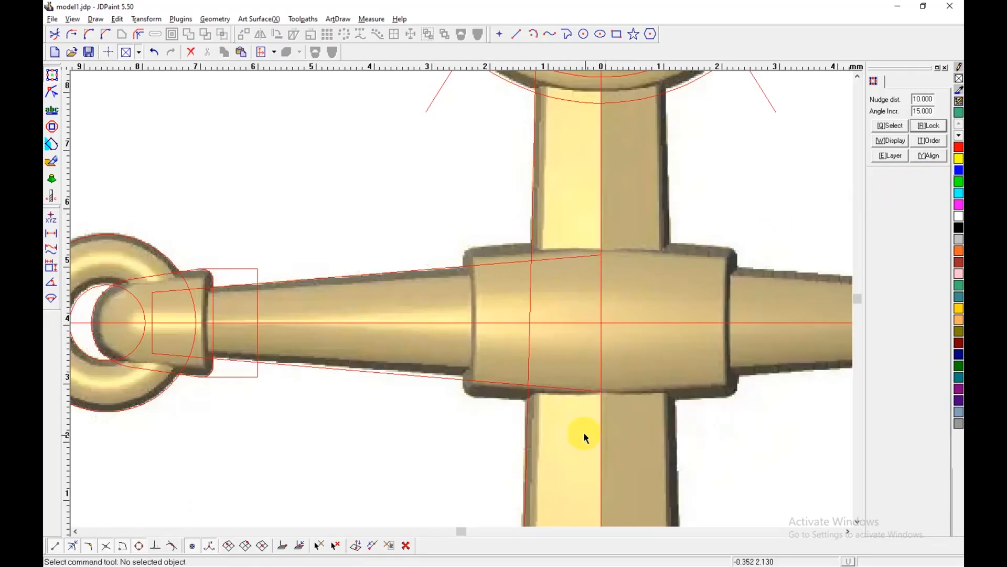
Step: Draw a line about 2.2 mm long from the hub's upper left corner to the vertical centreline
{"action": "scroll", "coordinate": [463, 319], "scroll_direction": "down", "scroll_amount": 2}
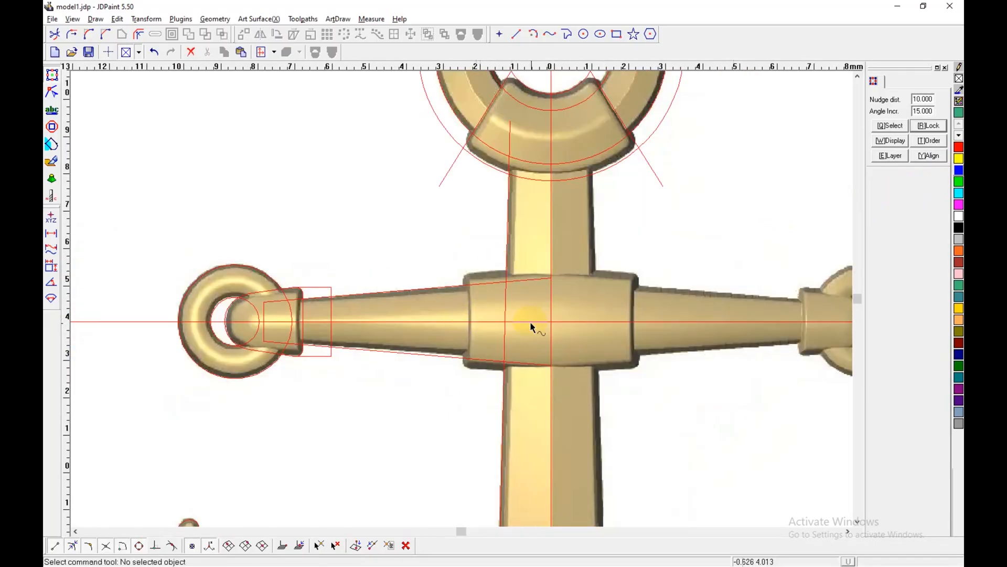
{"action": "middle_click_drag", "start_coordinate": [527, 321], "coordinate": [416, 285], "text": "shift"}
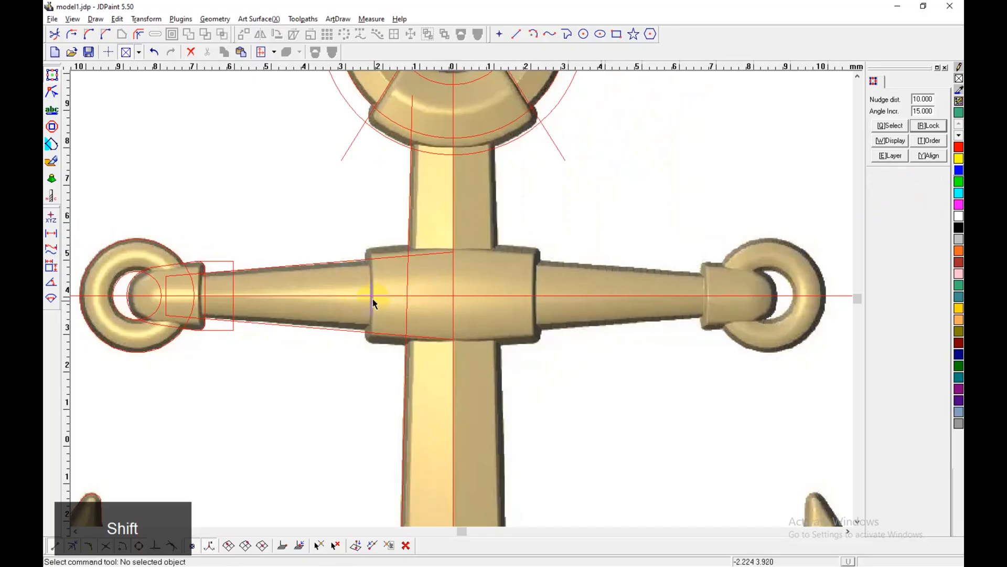
{"action": "left_click", "coordinate": [567, 35]}
{"action": "scroll", "coordinate": [367, 247], "scroll_direction": "up", "scroll_amount": 2}
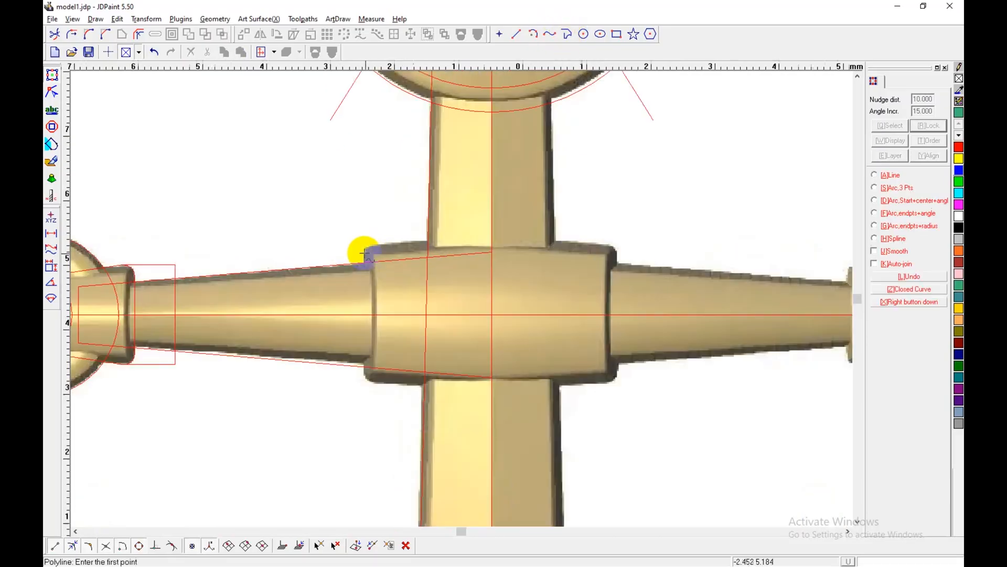
{"action": "left_click", "coordinate": [378, 239]}
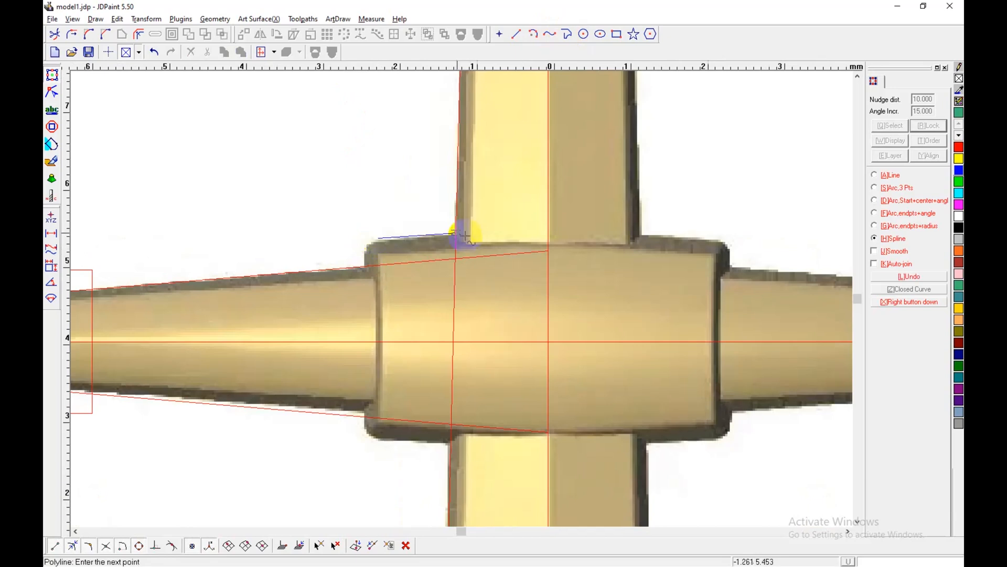
{"action": "left_click", "coordinate": [549, 231]}
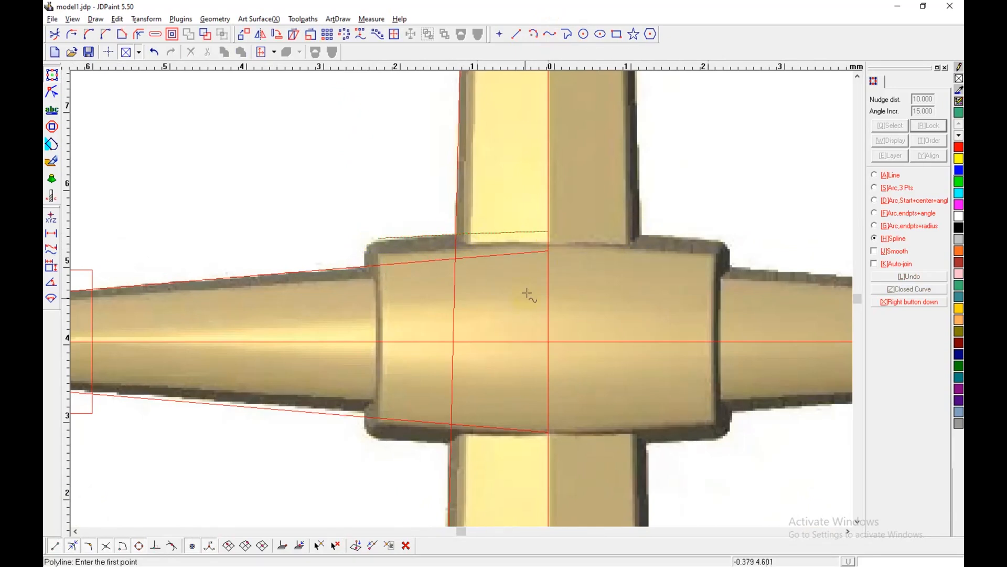
{"action": "right_click", "coordinate": [528, 293]}
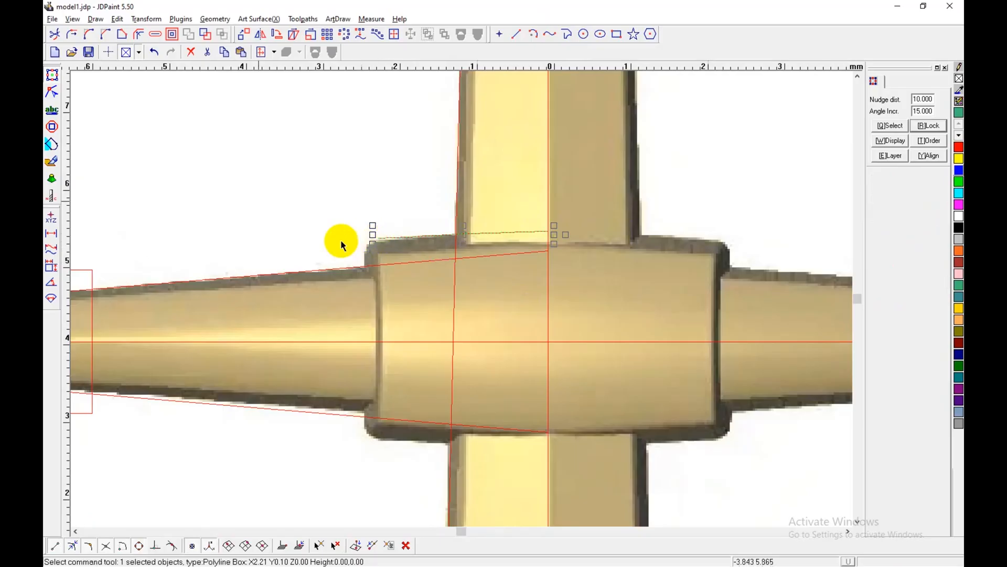
Step: Reshape the hub's top line by its nodes into a gentle arch following the hub's upper edge
{"action": "left_click", "coordinate": [52, 92]}
{"action": "scroll", "coordinate": [368, 239], "scroll_direction": "up", "scroll_amount": 1}
{"action": "left_click", "coordinate": [380, 239]}
{"action": "left_click_drag", "start_coordinate": [381, 240], "coordinate": [381, 241]}
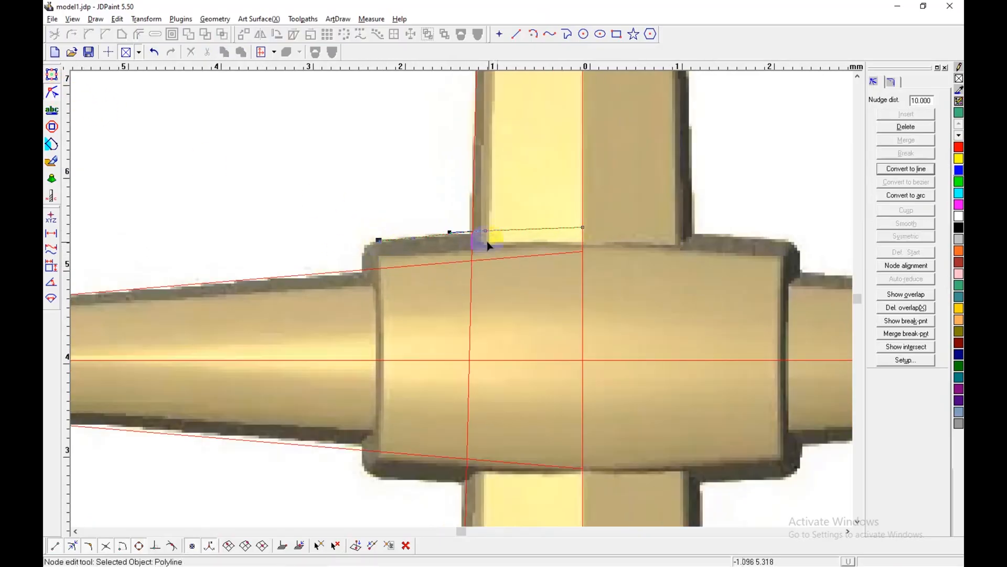
{"action": "double_click", "coordinate": [486, 232]}
{"action": "scroll", "coordinate": [515, 236], "scroll_direction": "down", "scroll_amount": 1}
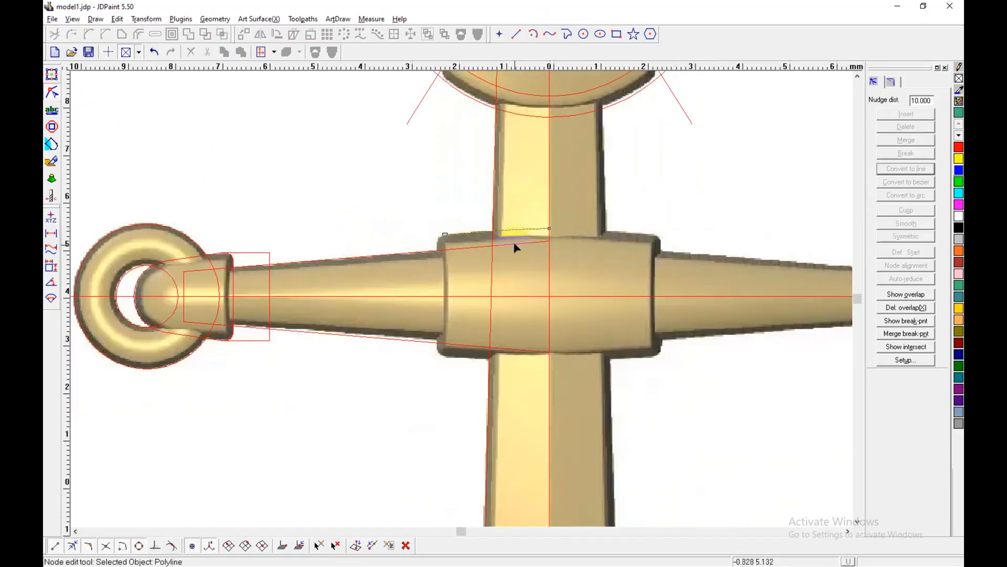
{"action": "left_click", "coordinate": [52, 75]}
Step: Draw a vertical line about 2.2 mm long down the hub's left edge, between its rounded corners
{"action": "scroll", "coordinate": [546, 247], "scroll_direction": "up", "scroll_amount": 1}
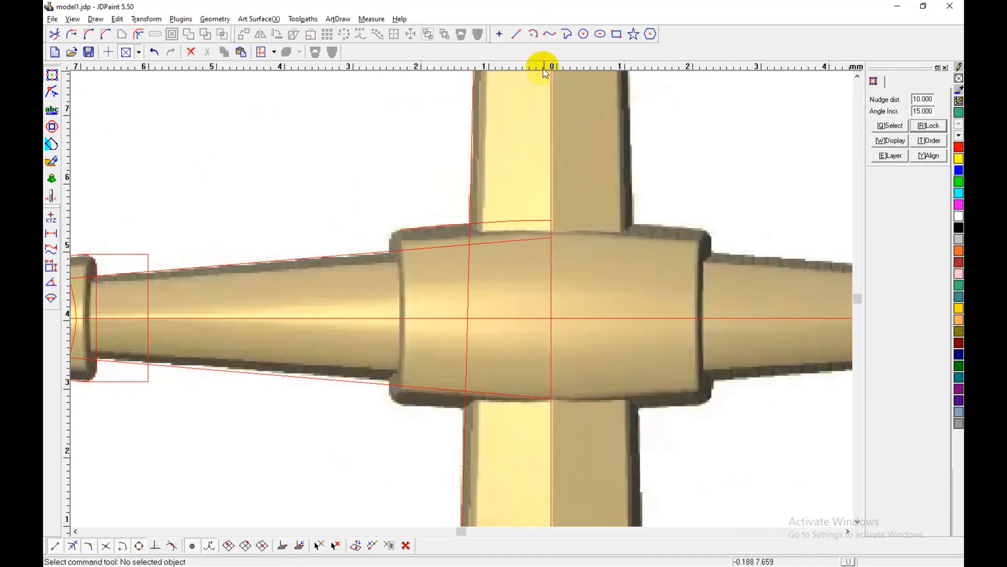
{"action": "left_click", "coordinate": [565, 35]}
{"action": "scroll", "coordinate": [412, 302], "scroll_direction": "up", "scroll_amount": 1}
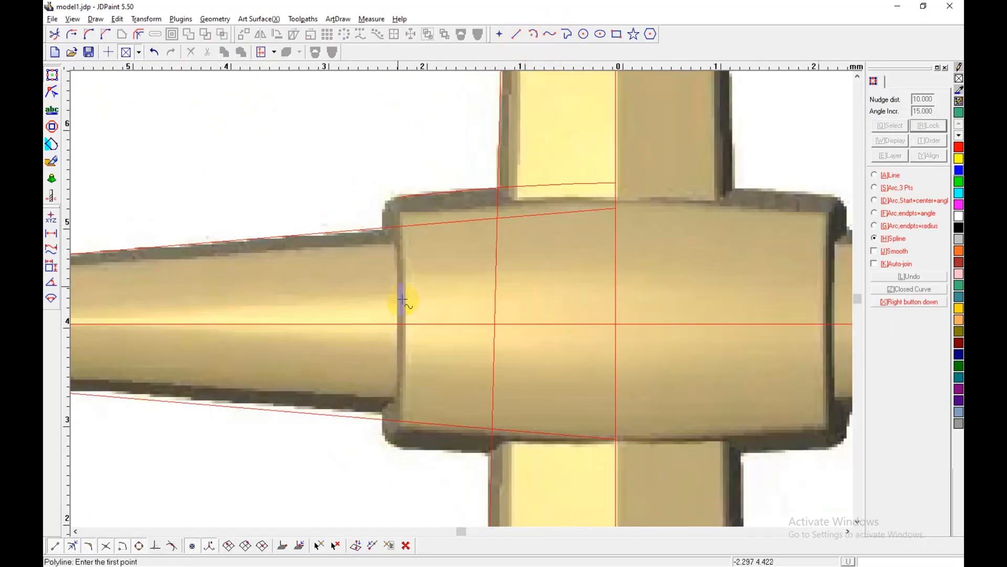
{"action": "left_click", "coordinate": [385, 214]}
{"action": "left_click", "coordinate": [382, 431]}
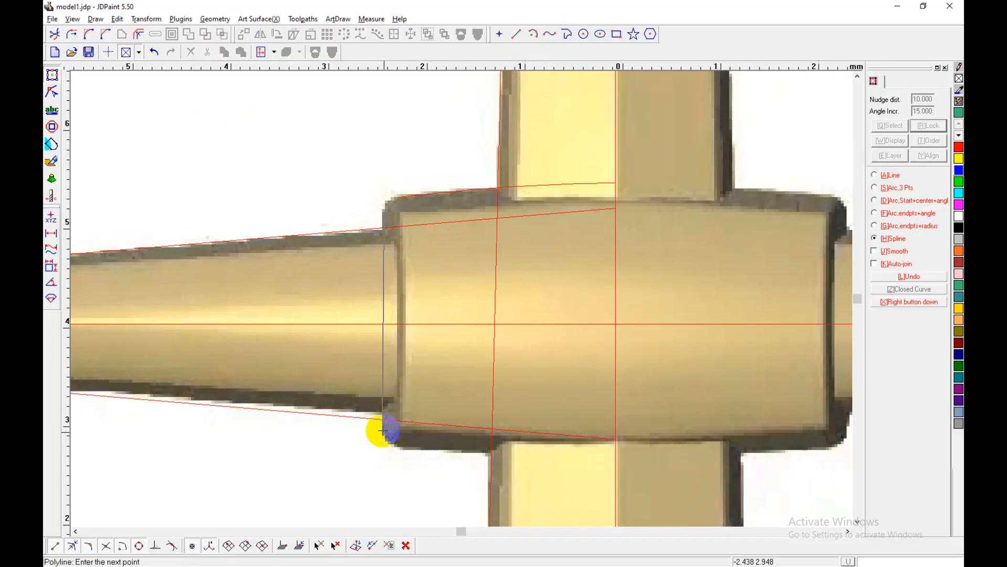
{"action": "key", "text": "ctrl+d"}
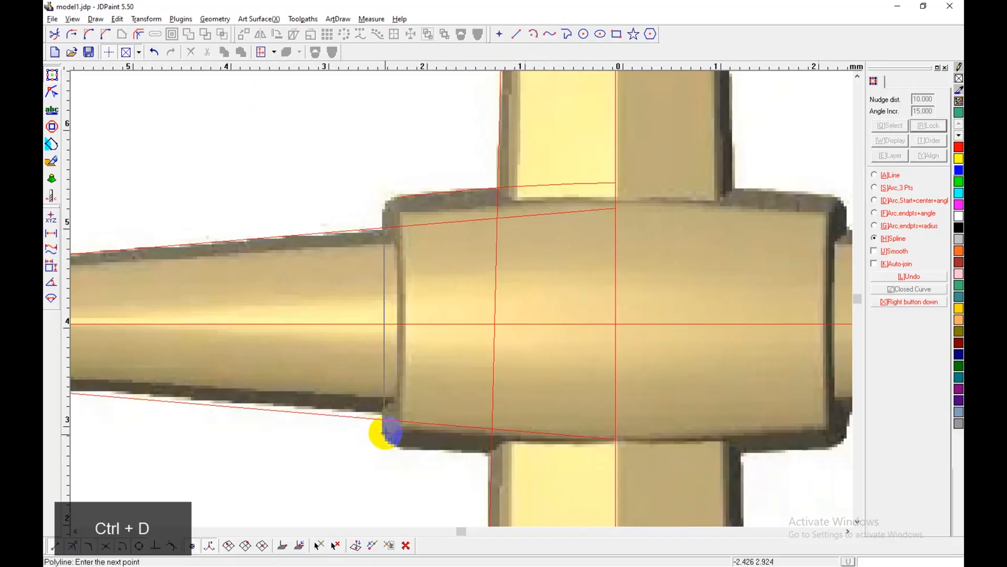
{"action": "right_click", "coordinate": [383, 432]}
{"action": "scroll", "coordinate": [416, 322], "scroll_direction": "down", "scroll_amount": 3}
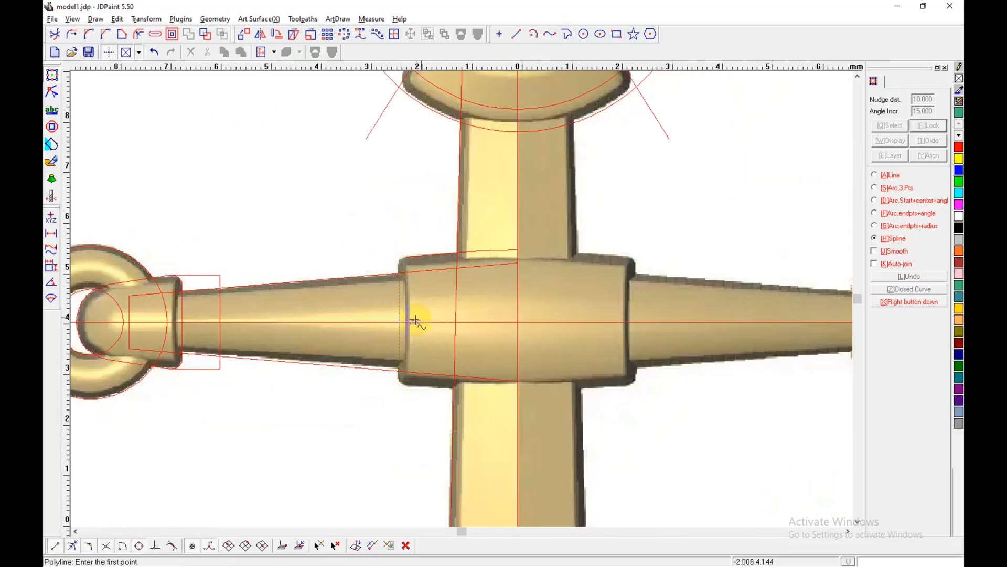
{"action": "key", "text": "shift"}
{"action": "right_click", "coordinate": [434, 312]}
Step: Trim off the part of the hub's vertical edge line below the horizontal centreline
{"action": "scroll", "coordinate": [403, 301], "scroll_direction": "up", "scroll_amount": 3, "text": "shift"}
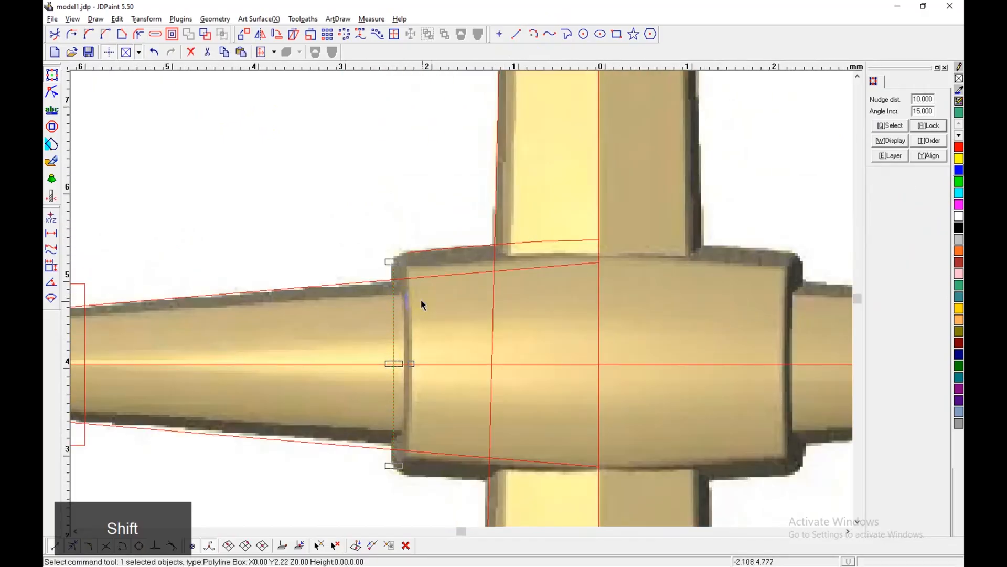
{"action": "left_click", "coordinate": [363, 244]}
{"action": "left_click", "coordinate": [56, 36]}
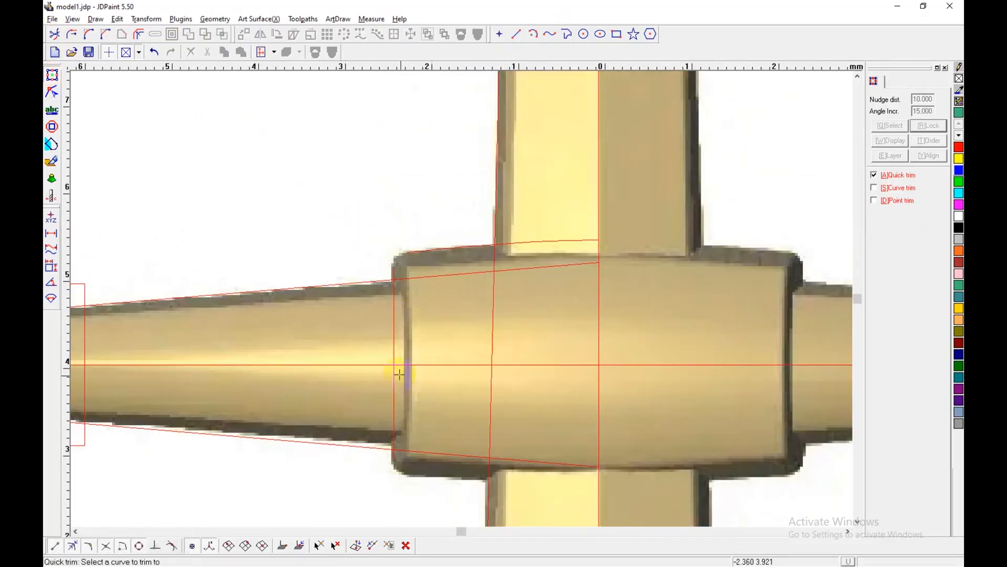
{"action": "left_click", "coordinate": [395, 372]}
{"action": "right_click", "coordinate": [396, 373]}
Step: Draw a short curve rounding the hub's upper left corner, from the top arch to the vertical edge line
{"action": "scroll", "coordinate": [407, 264], "scroll_direction": "up", "scroll_amount": 3}
{"action": "left_click", "coordinate": [566, 35]}
{"action": "scroll", "coordinate": [439, 258], "scroll_direction": "up", "scroll_amount": 2}
{"action": "left_click", "coordinate": [382, 235]}
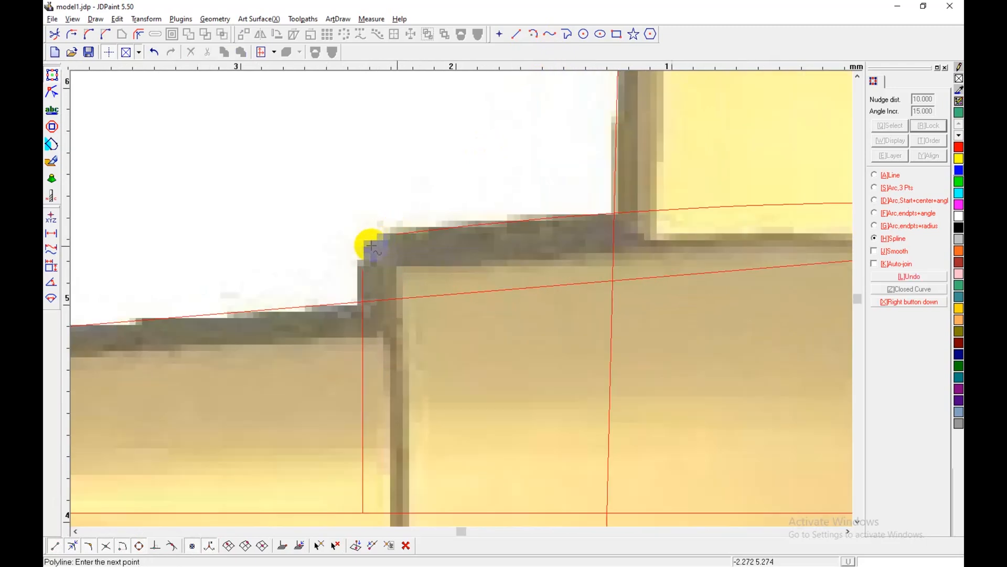
{"action": "key", "text": "ctrl+d"}
{"action": "left_click", "coordinate": [363, 269]}
{"action": "right_click", "coordinate": [451, 262]}
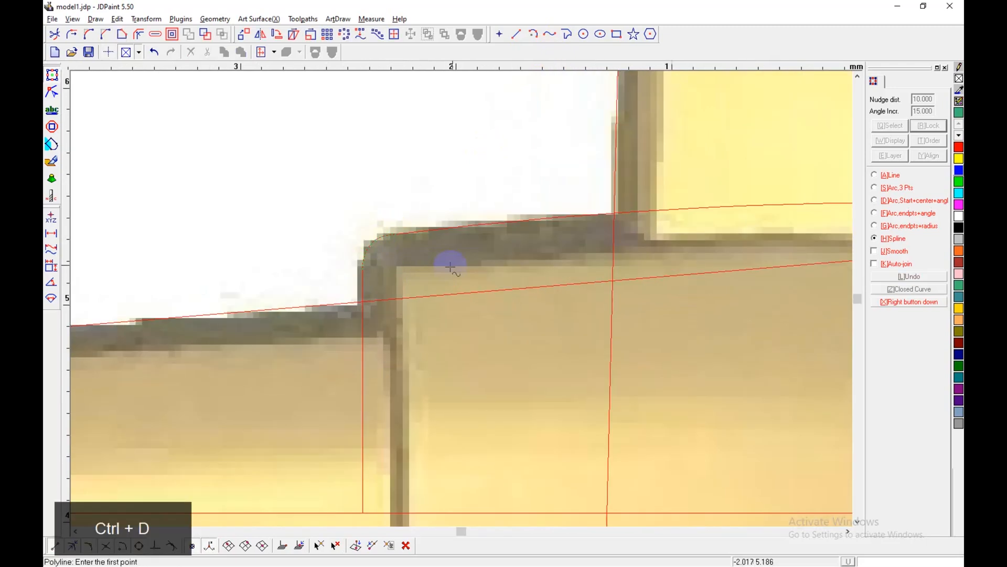
{"action": "right_click", "coordinate": [454, 262]}
{"action": "left_click", "coordinate": [454, 262]}
Step: Join the hub's top arch, rounded corner curve and vertical edge line into one curve with auto-join
{"action": "scroll", "coordinate": [409, 271], "scroll_direction": "down", "scroll_amount": 5}
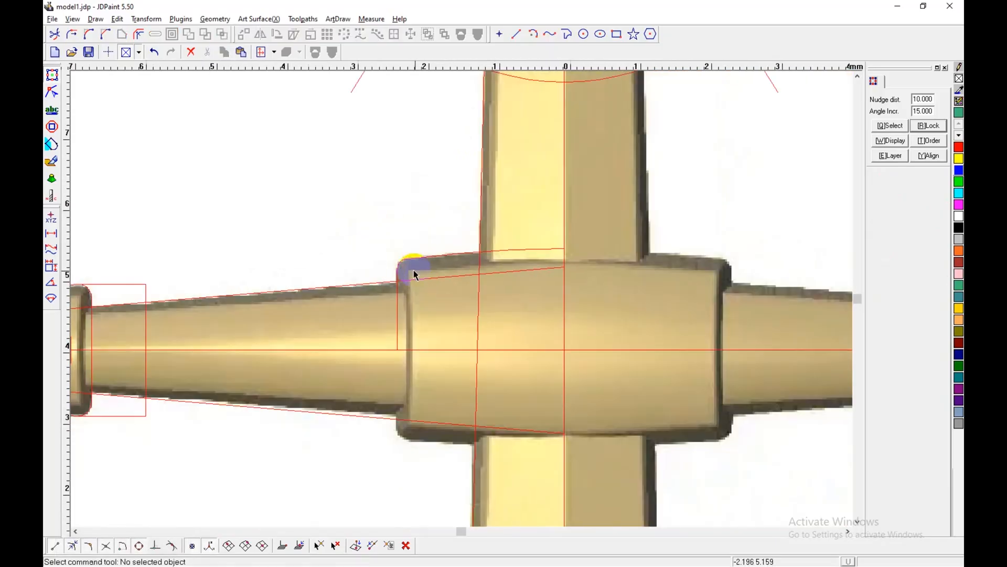
{"action": "key", "text": "alt+6"}
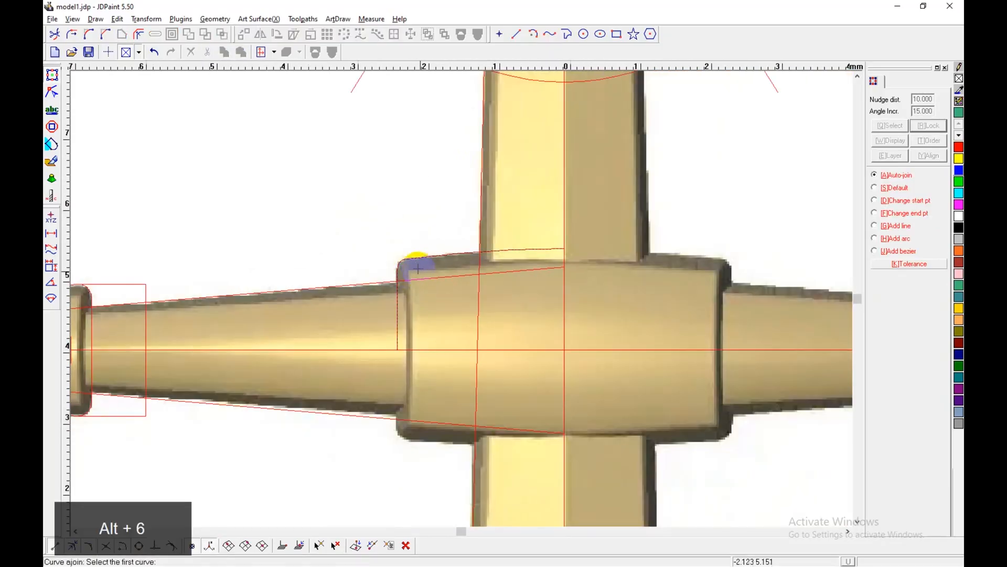
{"action": "left_click", "coordinate": [425, 259]}
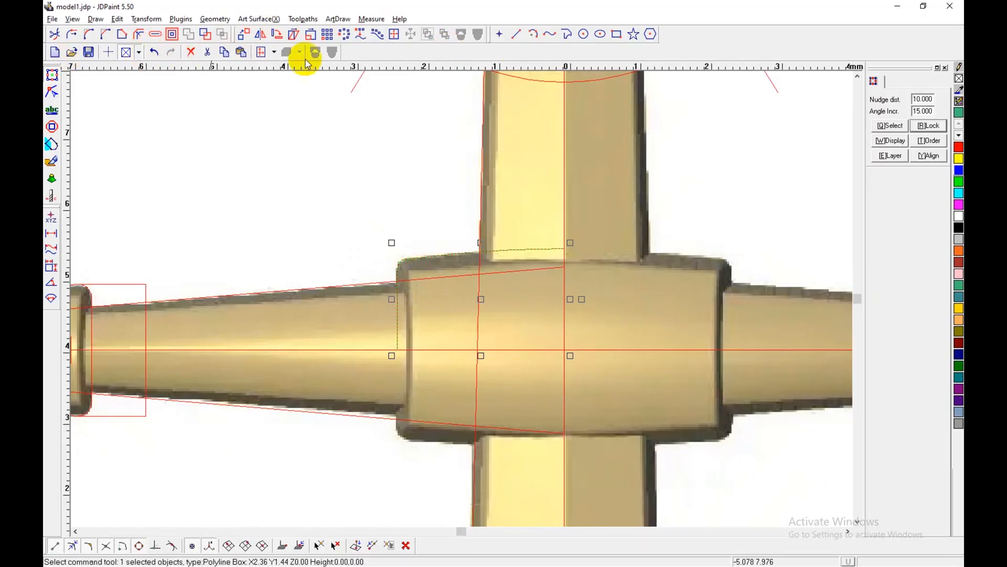
Step: Mirror a copy of the hub's upper left outline across the horizontal centreline and join both halves with auto-join
{"action": "left_click", "coordinate": [260, 35]}
{"action": "left_click", "coordinate": [539, 349]}
{"action": "left_click", "coordinate": [600, 349]}
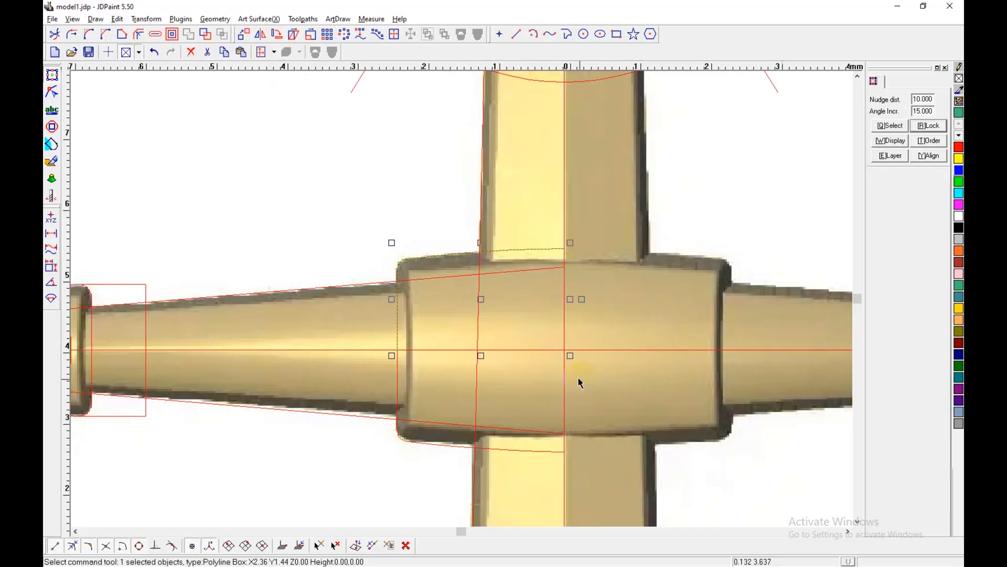
{"action": "key", "text": "alt+6"}
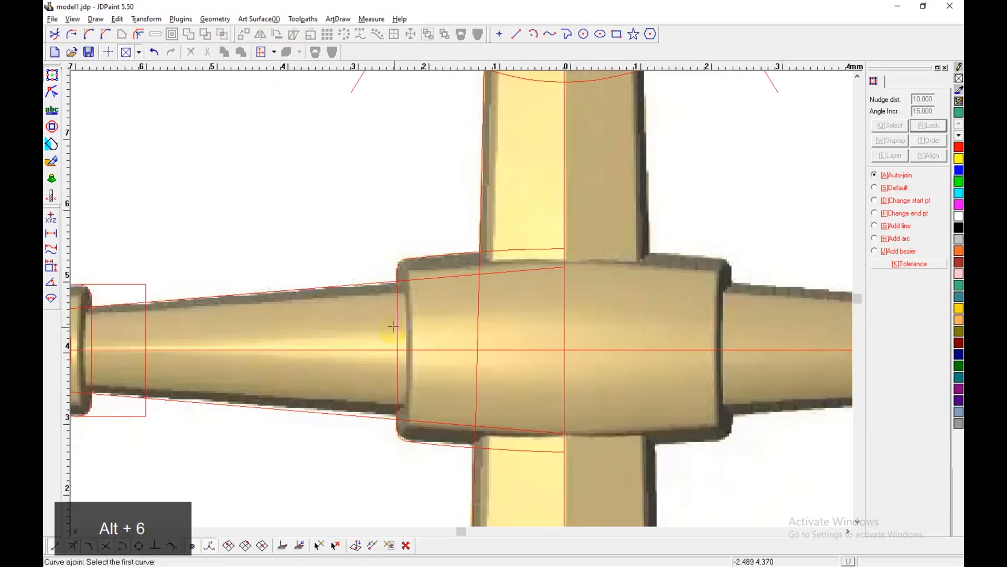
{"action": "right_click", "coordinate": [418, 319]}
Step: Mirror a copy of all the anchor's left-half curves across the vertical centreline
{"action": "scroll", "coordinate": [522, 282], "scroll_direction": "down", "scroll_amount": 7}
{"action": "middle_click_drag", "start_coordinate": [519, 284], "coordinate": [419, 225]}
{"action": "scroll", "coordinate": [448, 209], "scroll_direction": "down", "scroll_amount": 1}
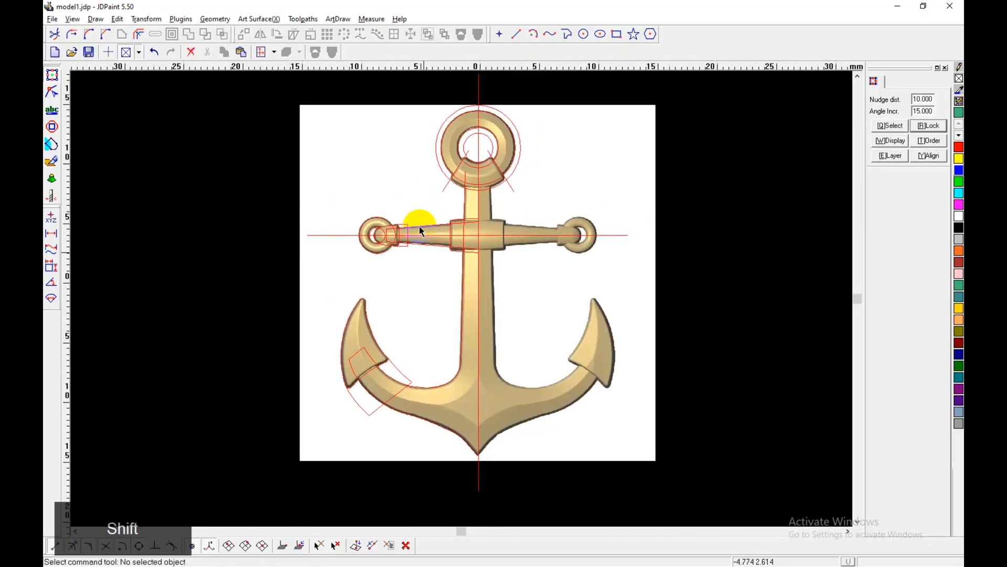
{"action": "left_click_drag", "start_coordinate": [332, 155], "coordinate": [479, 472]}
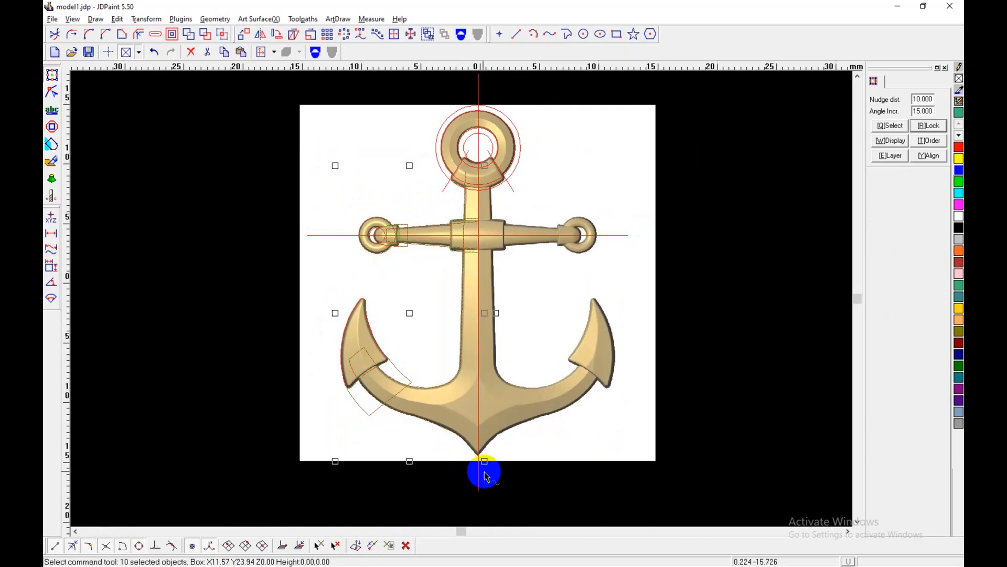
{"action": "middle_click_drag", "start_coordinate": [479, 472], "coordinate": [451, 408]}
{"action": "key", "text": "shift"}
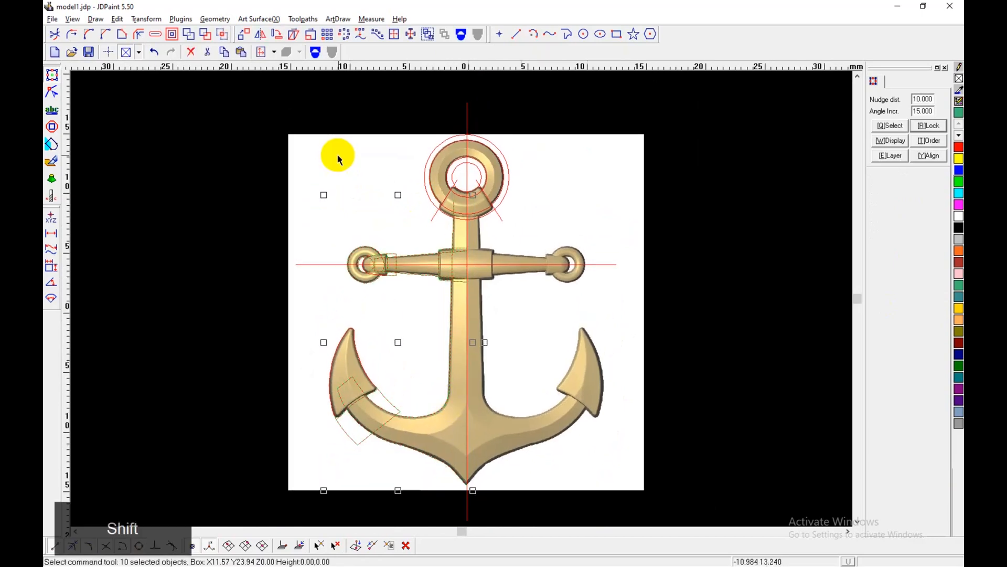
{"action": "left_click", "coordinate": [261, 34]}
{"action": "left_click", "coordinate": [467, 291]}
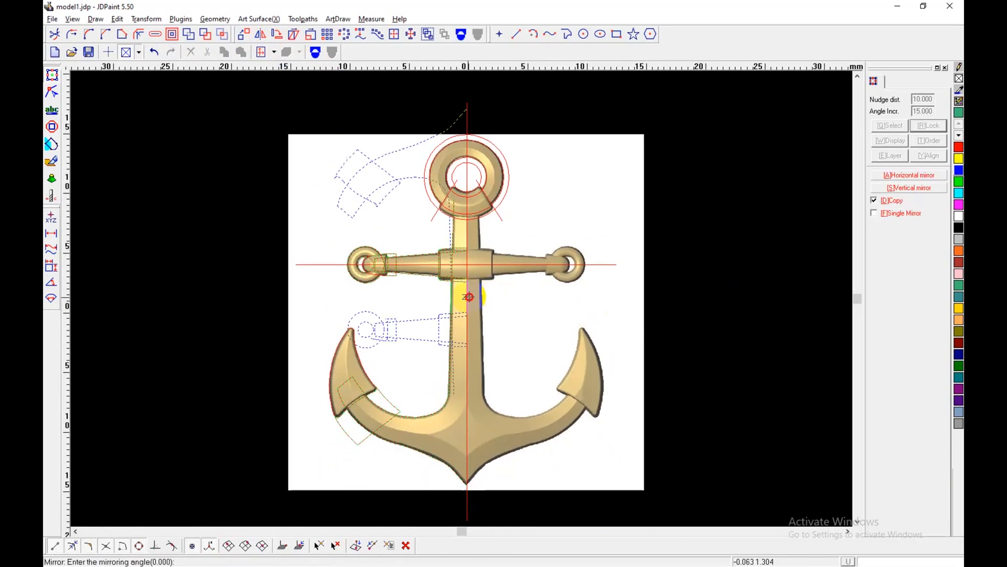
{"action": "left_click", "coordinate": [465, 345]}
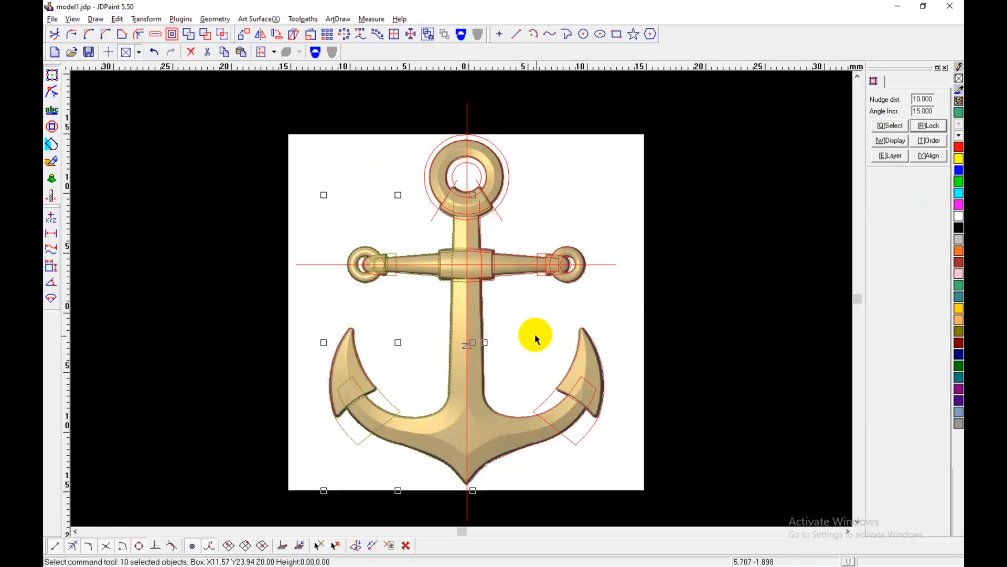
Step: Join the mirrored halves of the anchor outlines where they meet on the vertical centreline
{"action": "scroll", "coordinate": [493, 268], "scroll_direction": "up", "scroll_amount": 3}
{"action": "left_click", "coordinate": [535, 347]}
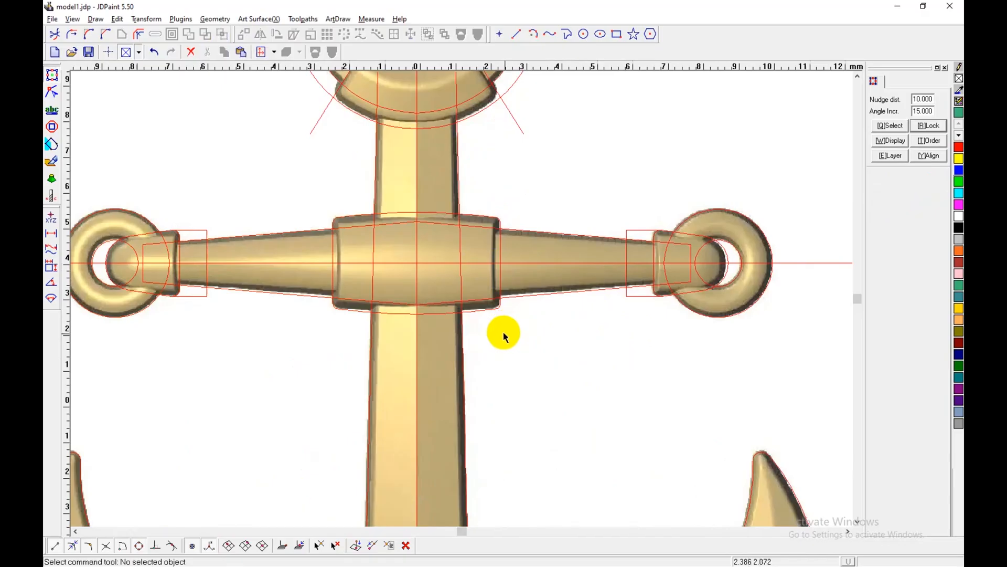
{"action": "key", "text": "6"}
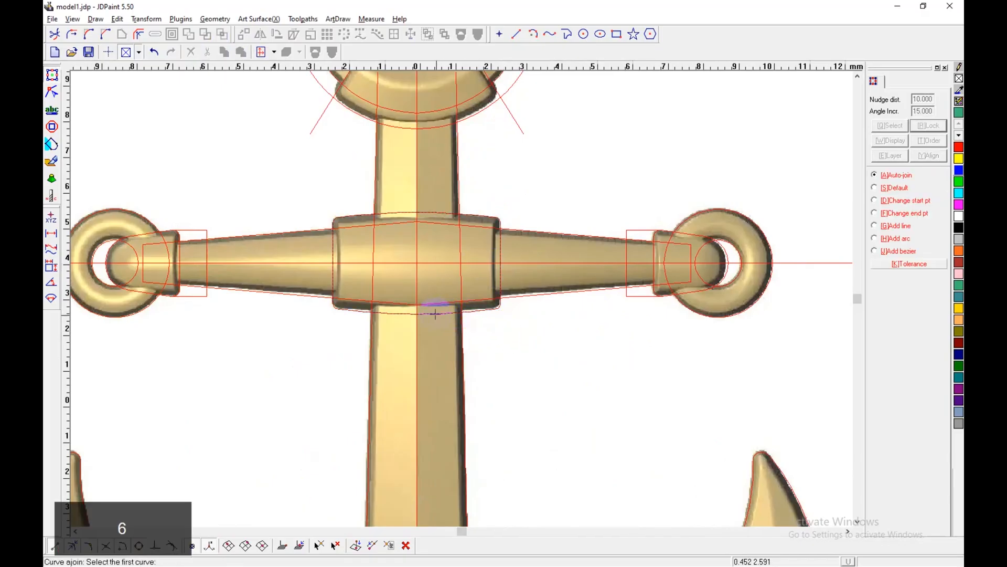
{"action": "scroll", "coordinate": [512, 226], "scroll_direction": "down", "scroll_amount": 1}
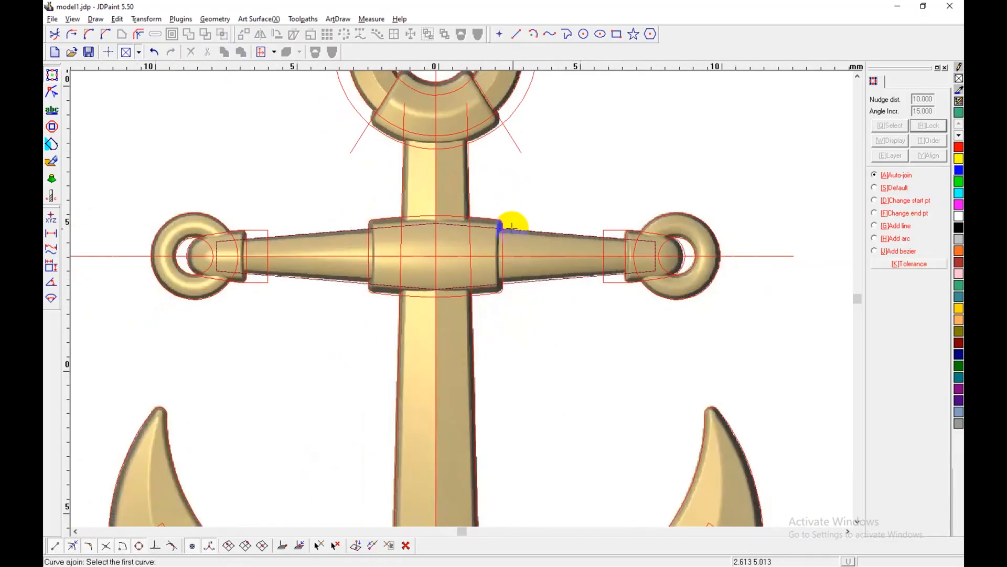
{"action": "scroll", "coordinate": [535, 202], "scroll_direction": "down", "scroll_amount": 2}
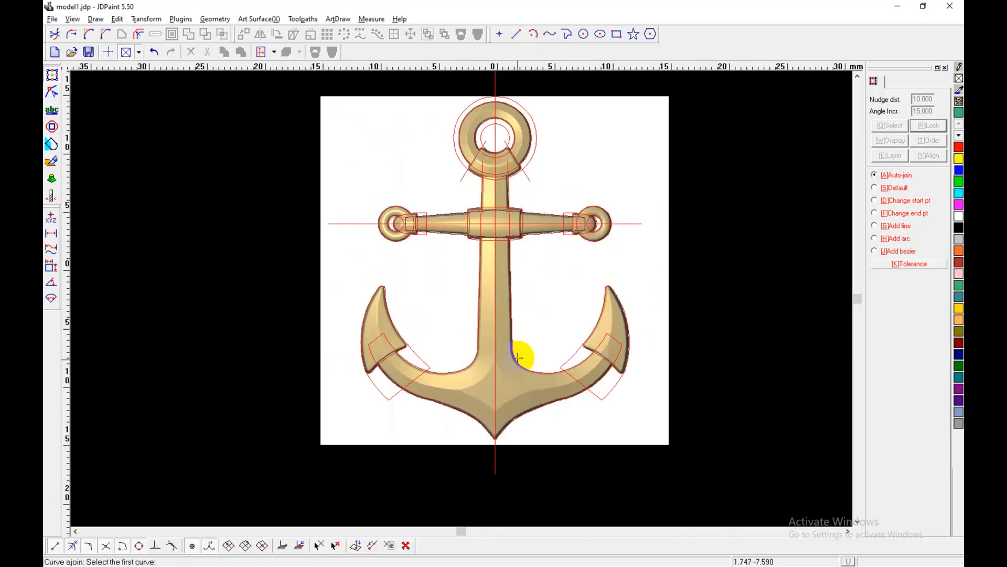
{"action": "right_click", "coordinate": [518, 187]}
Step: Draw a horizontal line closing the open upper end of the shank inside the ring collar
{"action": "scroll", "coordinate": [517, 187], "scroll_direction": "up", "scroll_amount": 2}
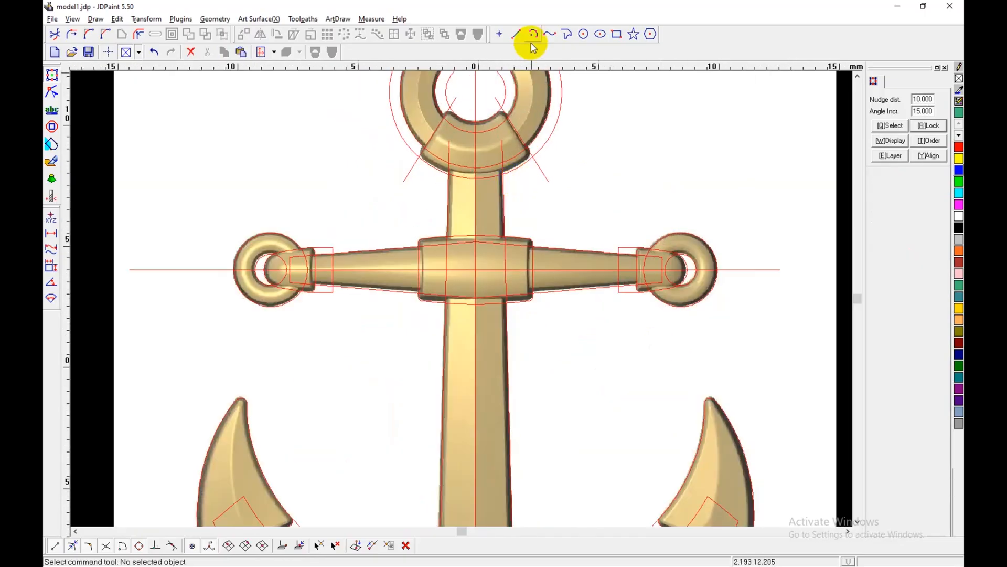
{"action": "left_click", "coordinate": [568, 34]}
{"action": "left_click", "coordinate": [517, 158]}
{"action": "right_click", "coordinate": [570, 216]}
Step: Join the shank's closing line to its side curves with auto-join
{"action": "key", "text": "6"}
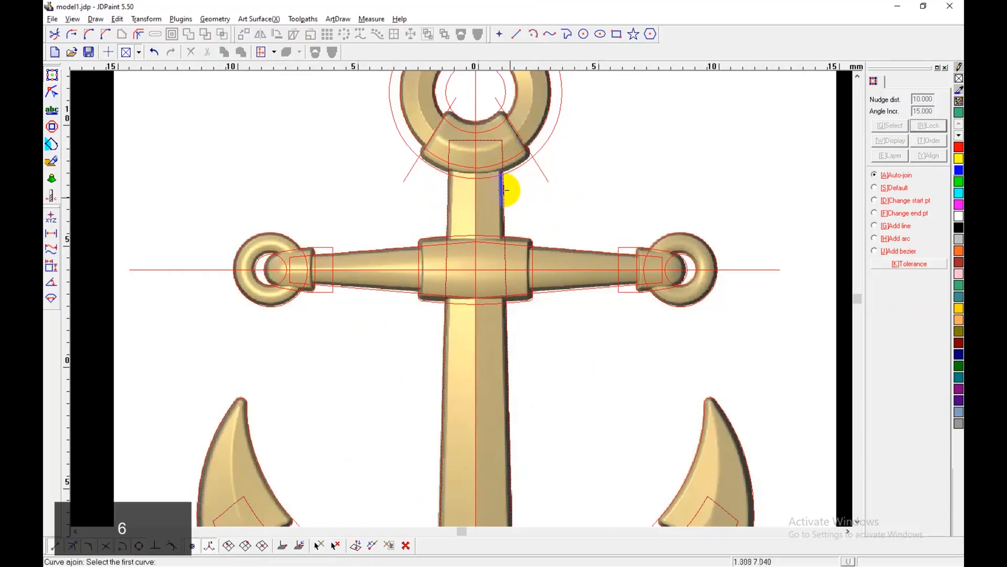
{"action": "right_click", "coordinate": [509, 201]}
{"action": "left_click", "coordinate": [505, 203]}
{"action": "left_click", "coordinate": [490, 235]}
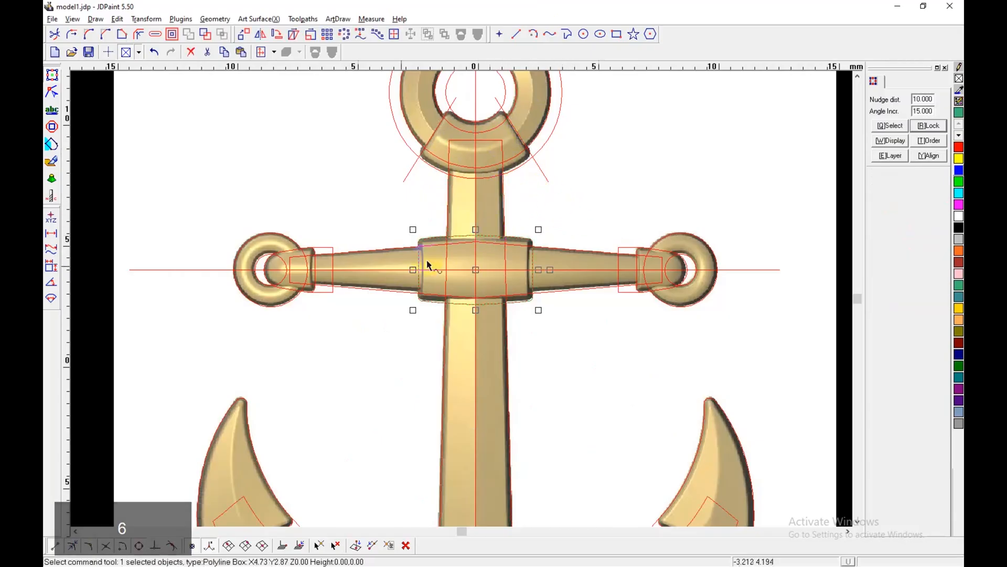
{"action": "left_click", "coordinate": [330, 270]}
{"action": "scroll", "coordinate": [429, 272], "scroll_direction": "down", "scroll_amount": 5}
{"action": "middle_click_drag", "start_coordinate": [412, 326], "coordinate": [410, 330]}
{"action": "left_click", "coordinate": [409, 330]}
{"action": "scroll", "coordinate": [431, 273], "scroll_direction": "up", "scroll_amount": 1}
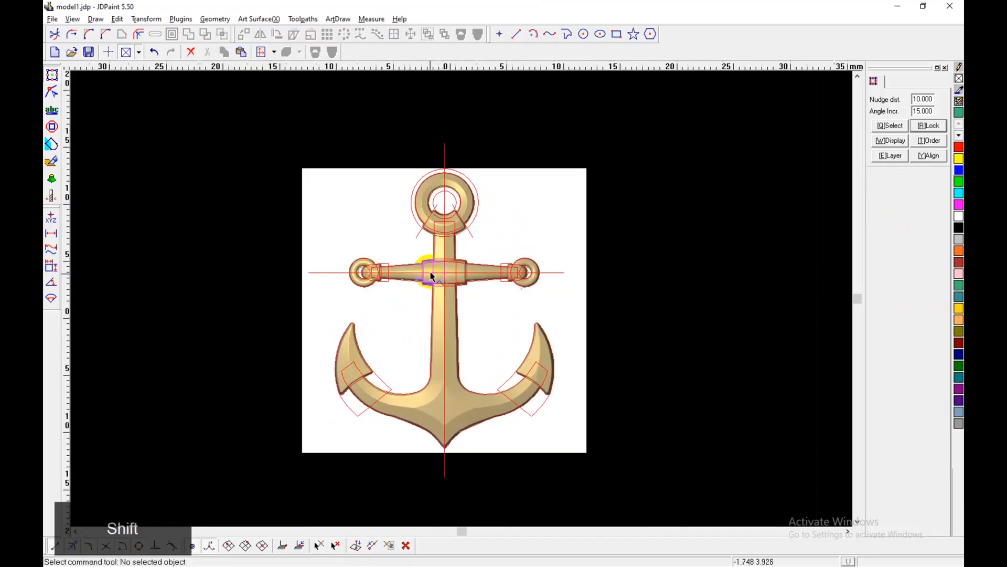
Step: Move the ring collar's two slanted side lines together 10 mm to the left, clear of the ring
{"action": "scroll", "coordinate": [431, 273], "scroll_direction": "up", "scroll_amount": 4}
{"action": "middle_click_drag", "start_coordinate": [489, 181], "coordinate": [497, 268]}
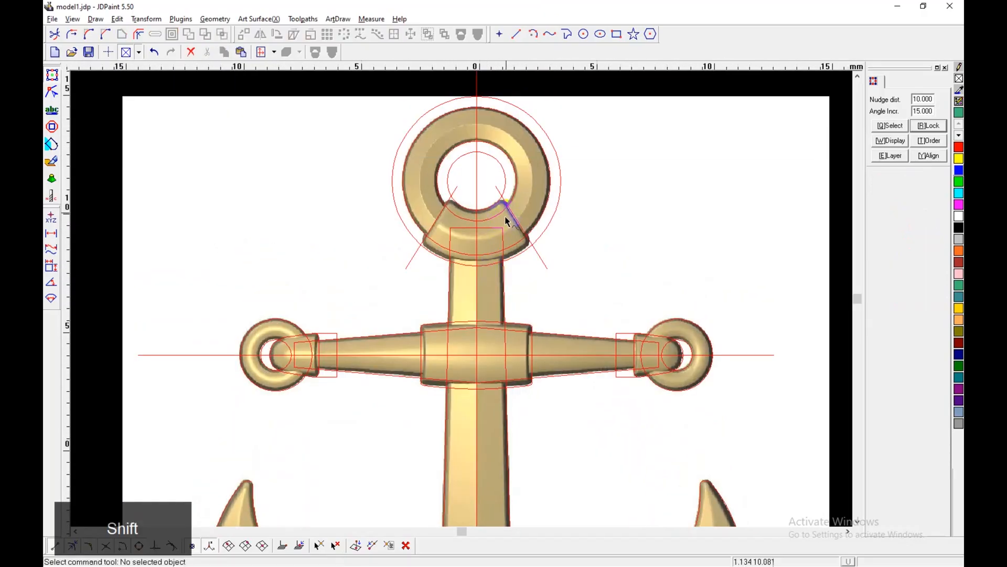
{"action": "left_click", "coordinate": [441, 214]}
{"action": "scroll", "coordinate": [484, 210], "scroll_direction": "down", "scroll_amount": 2}
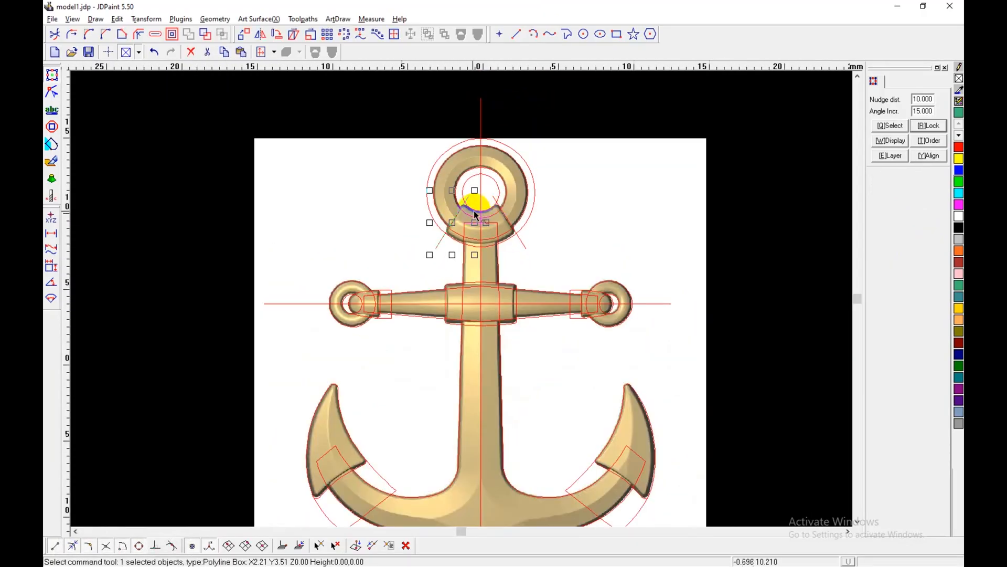
{"action": "scroll", "coordinate": [477, 206], "scroll_direction": "up", "scroll_amount": 3}
{"action": "scroll", "coordinate": [523, 215], "scroll_direction": "down", "scroll_amount": 3}
{"action": "left_click", "coordinate": [538, 238], "text": "shift"}
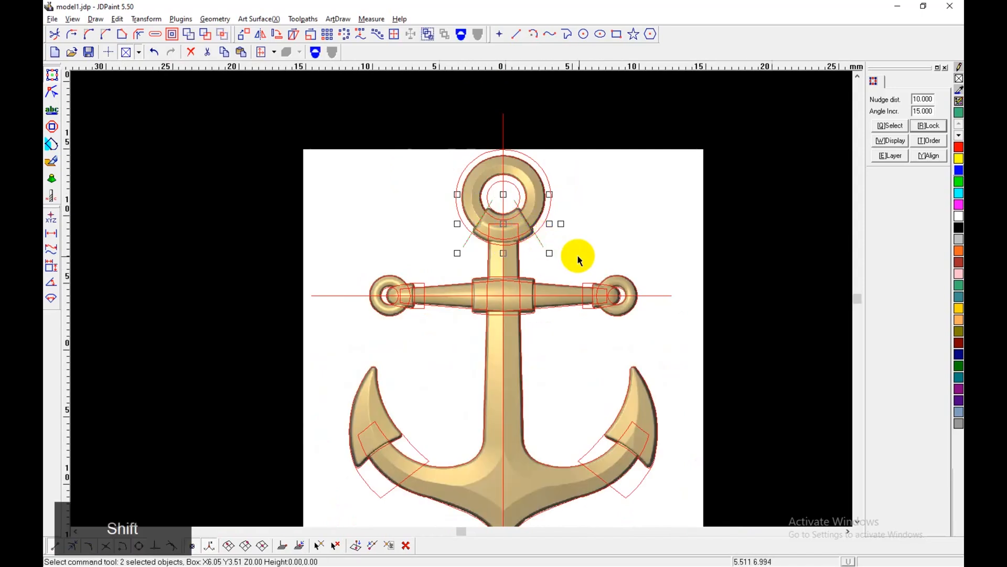
{"action": "key", "text": "Left"}
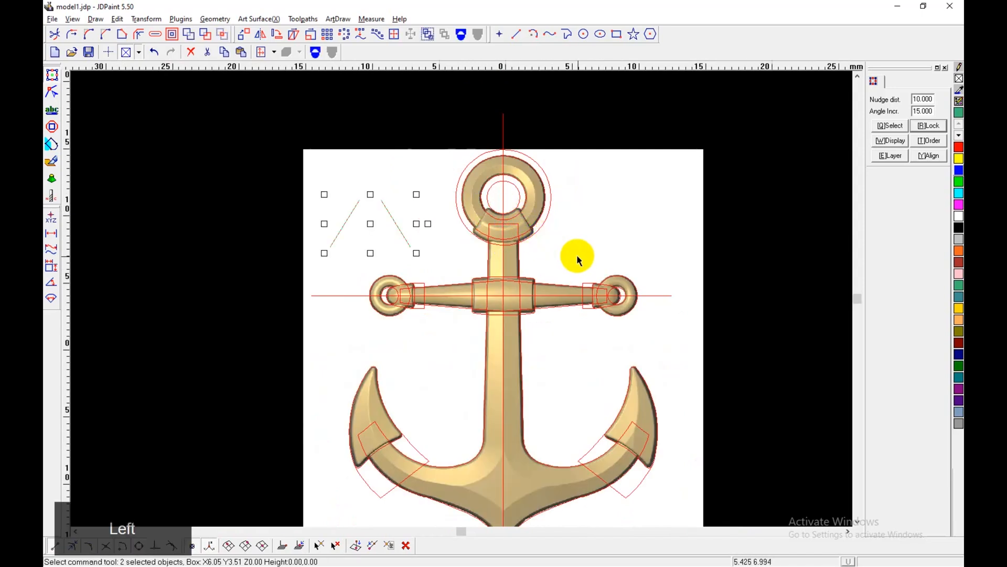
Step: Place copies of the collar's inner and outer construction circles 10 mm to the left, around the slanted lines
{"action": "left_click", "coordinate": [487, 208]}
{"action": "left_click", "coordinate": [476, 240], "text": "shift"}
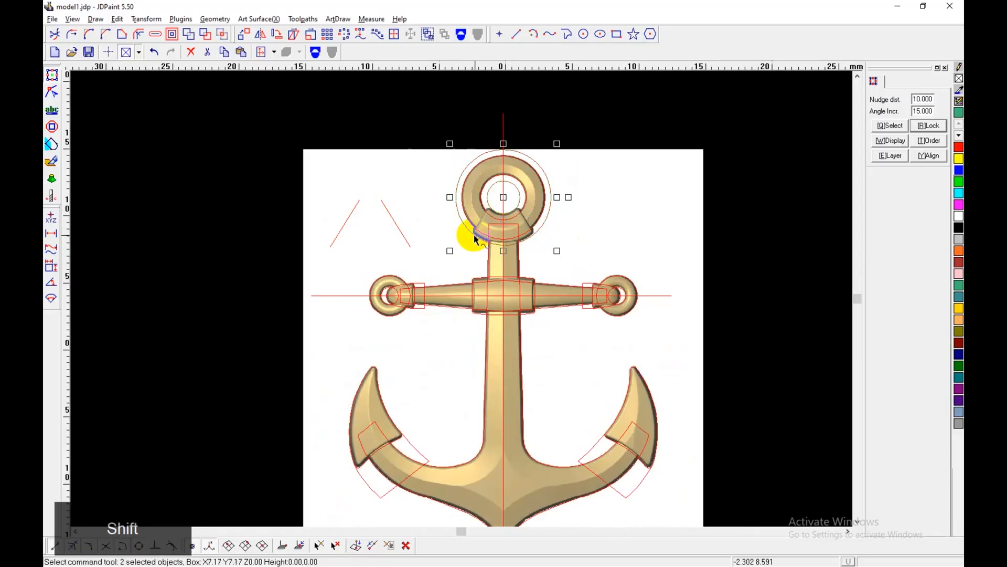
{"action": "key", "text": "Left"}
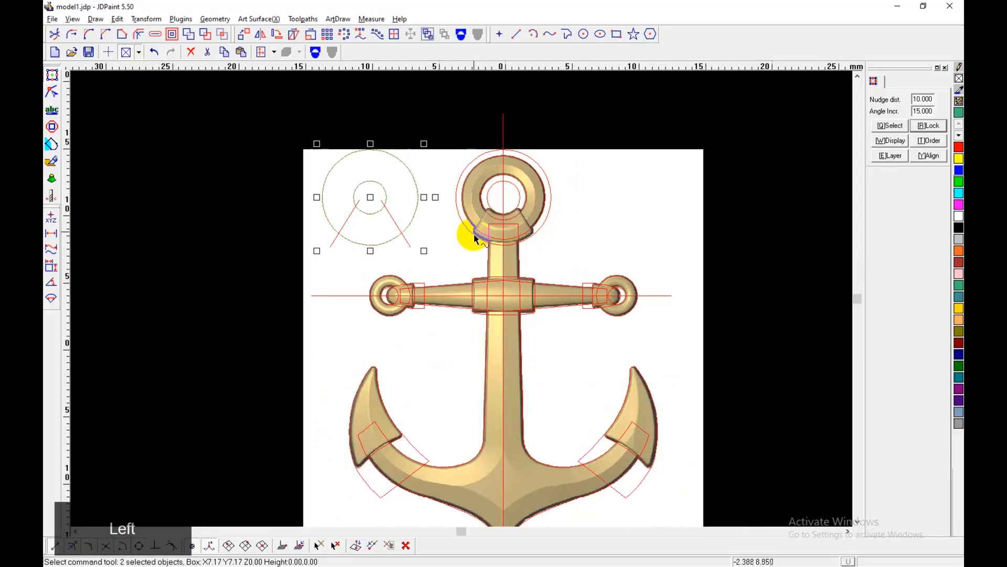
Step: Trim the copied circles and slanted lines with Quick trim, removing the parts outside the collar outline
{"action": "scroll", "coordinate": [388, 214], "scroll_direction": "up", "scroll_amount": 2}
{"action": "left_click", "coordinate": [56, 34]}
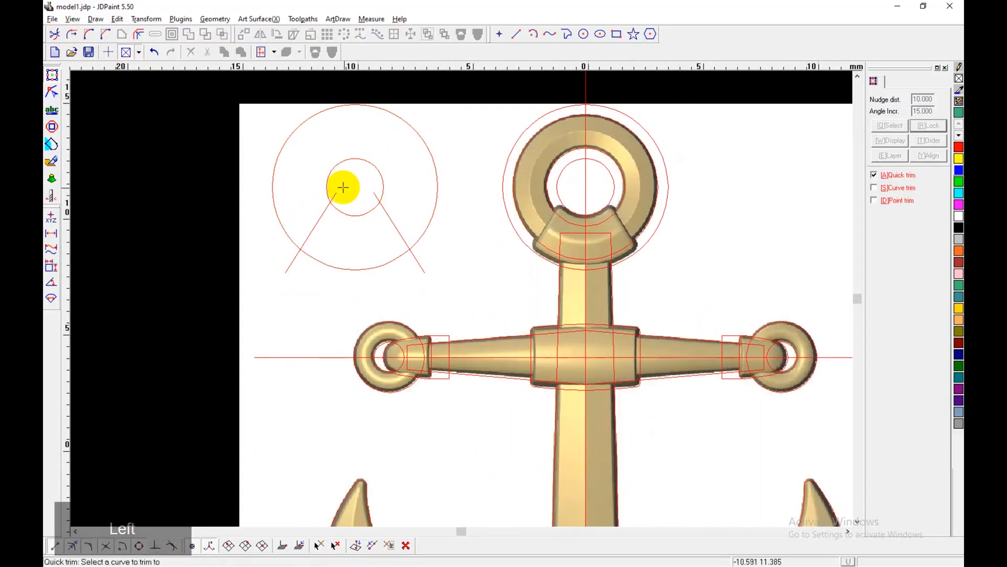
{"action": "left_click", "coordinate": [330, 192]}
{"action": "left_click", "coordinate": [285, 236]}
{"action": "left_click", "coordinate": [292, 263]}
{"action": "left_click", "coordinate": [420, 263]}
{"action": "left_click", "coordinate": [375, 202]}
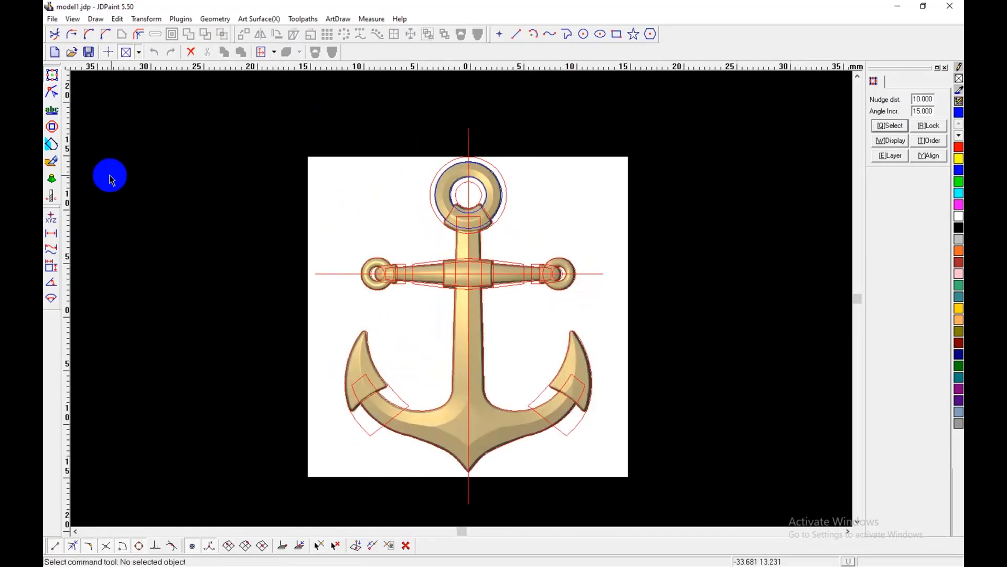
Step: Set up a new model in virtual sculpting from all the anchor curves, with XY step 0.02 mm and margin 1 mm
{"action": "left_click", "coordinate": [51, 162]}
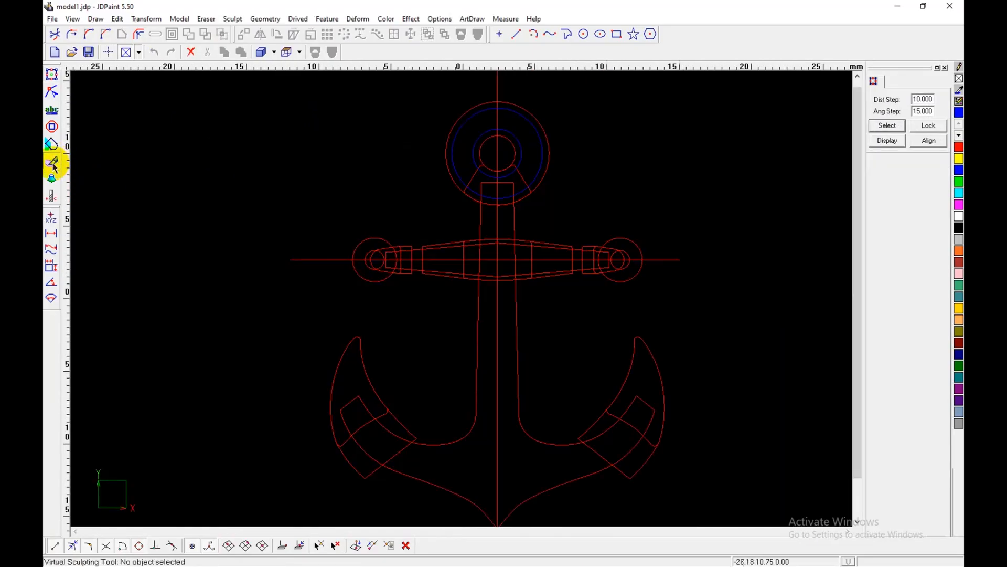
{"action": "scroll", "coordinate": [375, 213], "scroll_direction": "down", "scroll_amount": 1}
{"action": "mouse_move", "coordinate": [322, 116]}
{"action": "left_mouse_down"}
{"action": "mouse_move", "coordinate": [383, 247]}
{"action": "mouse_move", "coordinate": [602, 495]}
{"action": "mouse_move", "coordinate": [620, 483]}
{"action": "left_mouse_up"}
{"action": "left_click", "coordinate": [180, 19]}
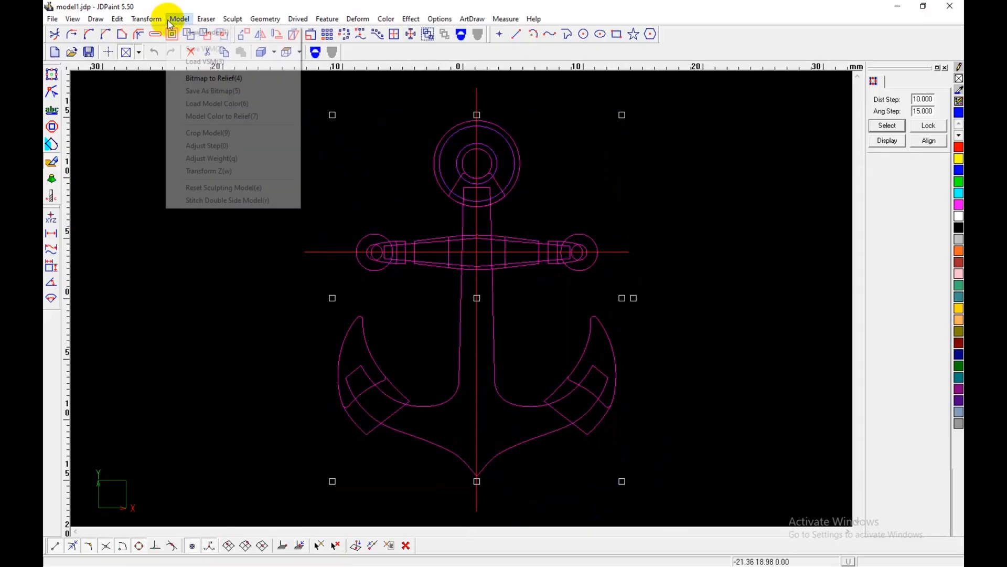
{"action": "left_click", "coordinate": [194, 32]}
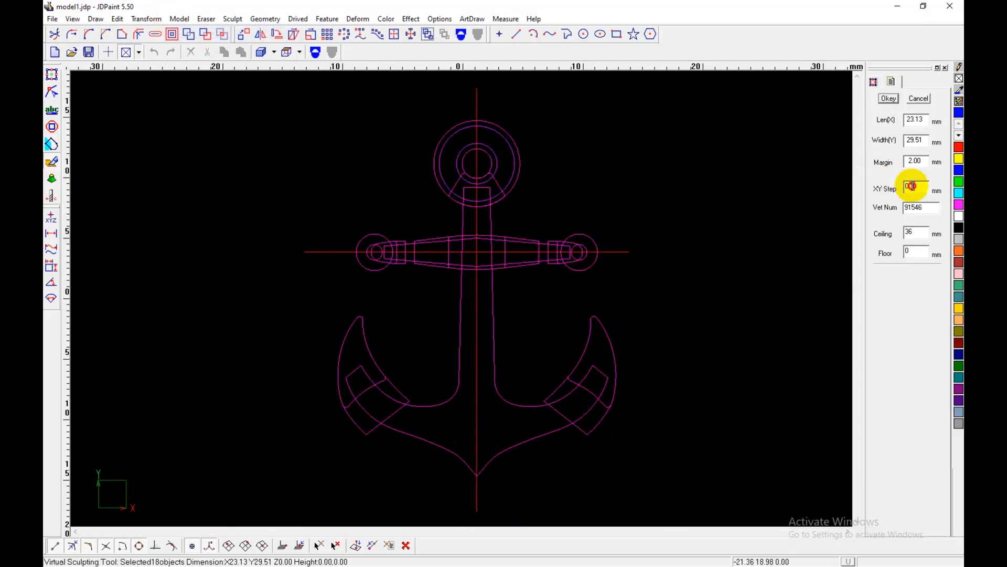
{"action": "type", "text": "2"}
{"action": "double_click", "coordinate": [913, 160]}
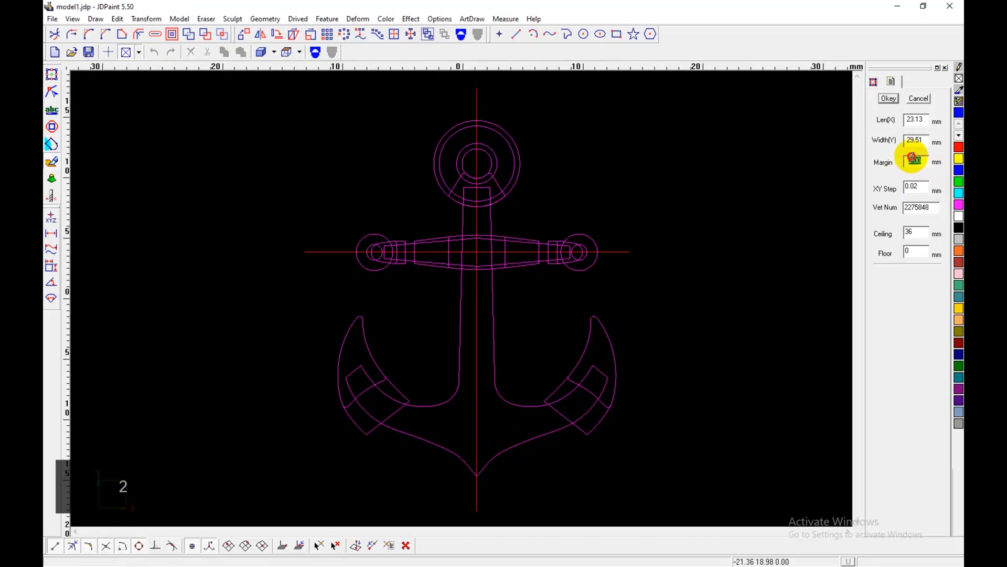
{"action": "type", "text": "1"}
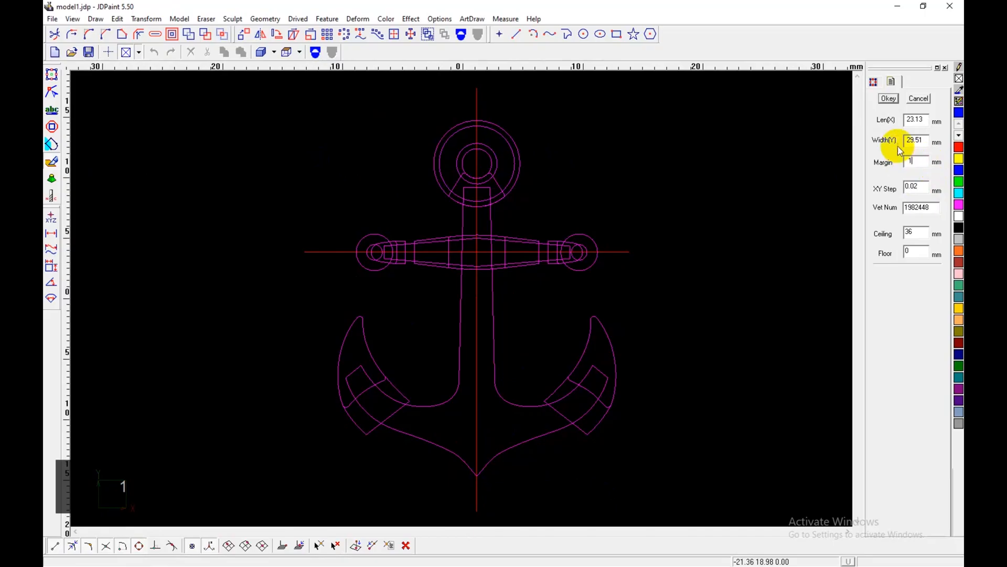
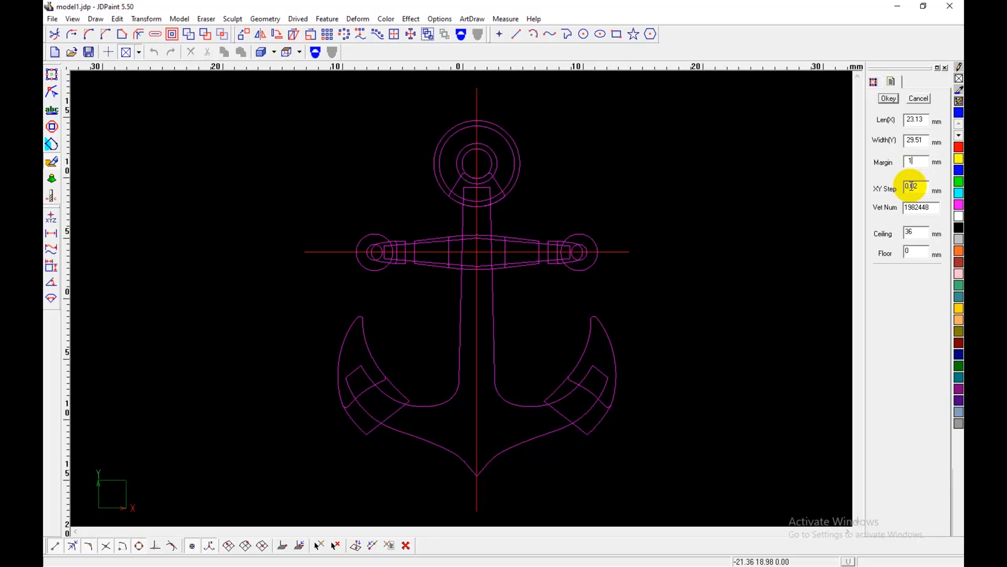
Step: Create the sculpting surface from the new-model settings and deselect all the anchor curves
{"action": "left_click", "coordinate": [889, 99]}
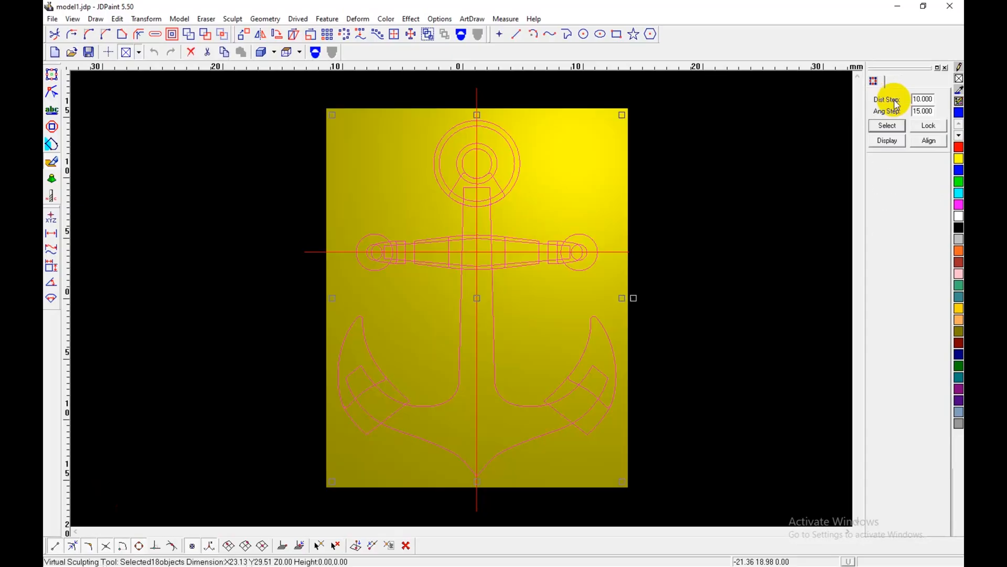
{"action": "left_click", "coordinate": [680, 310]}
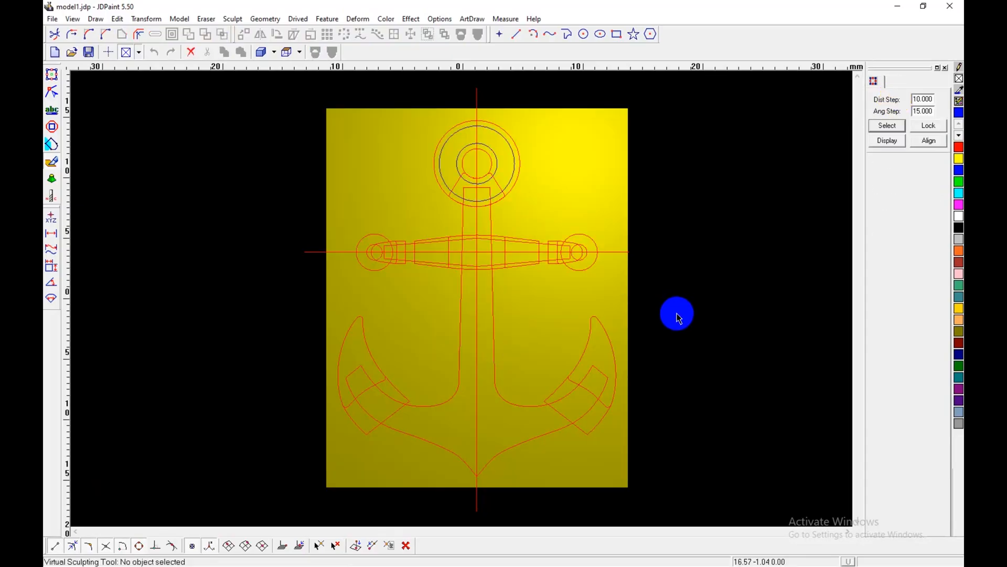
Step: Examine the edges of the anchor's shank in the 2D reference image
{"action": "left_click", "coordinate": [52, 75]}
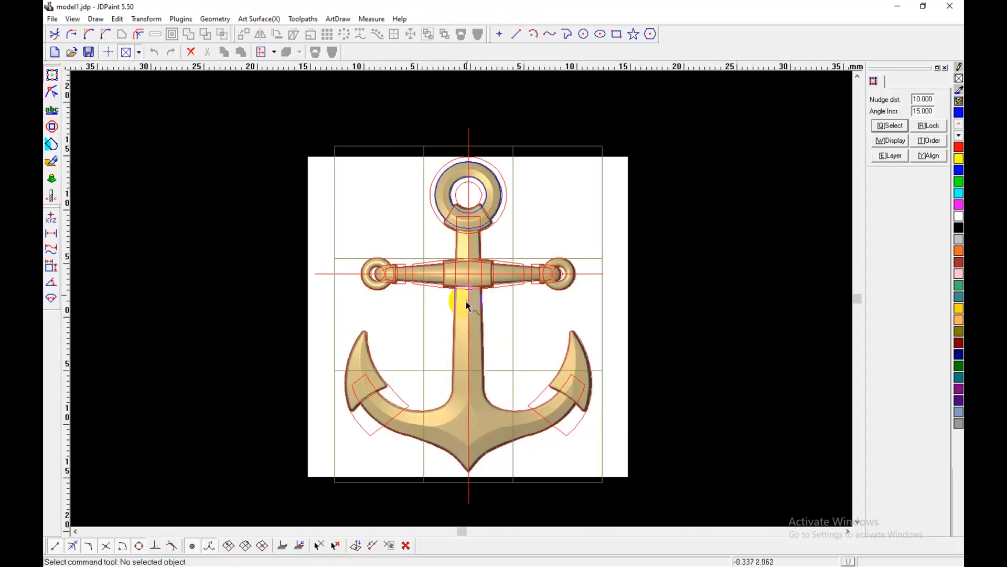
{"action": "scroll", "coordinate": [473, 409], "scroll_direction": "up", "scroll_amount": 5}
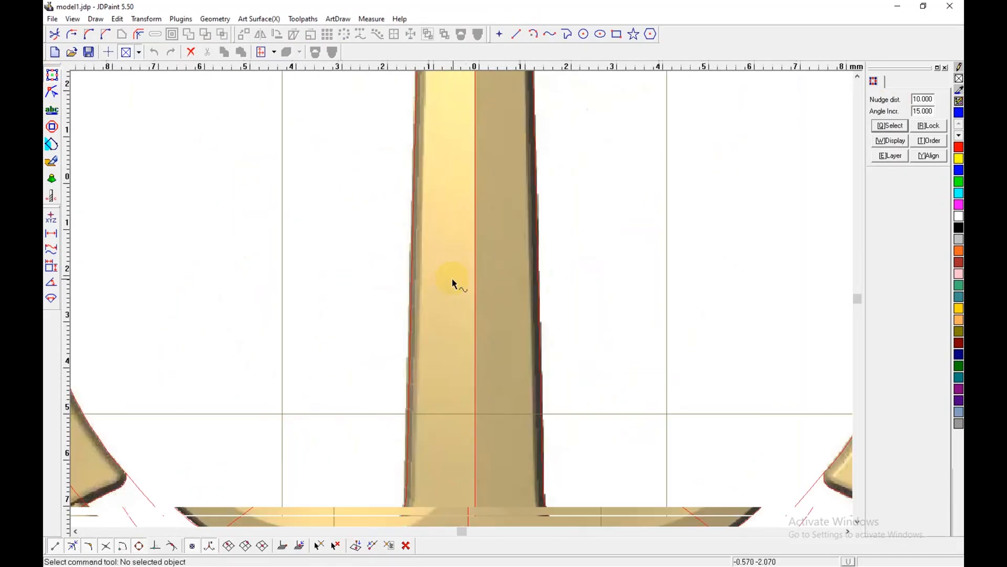
{"action": "scroll", "coordinate": [496, 336], "scroll_direction": "up", "scroll_amount": 1}
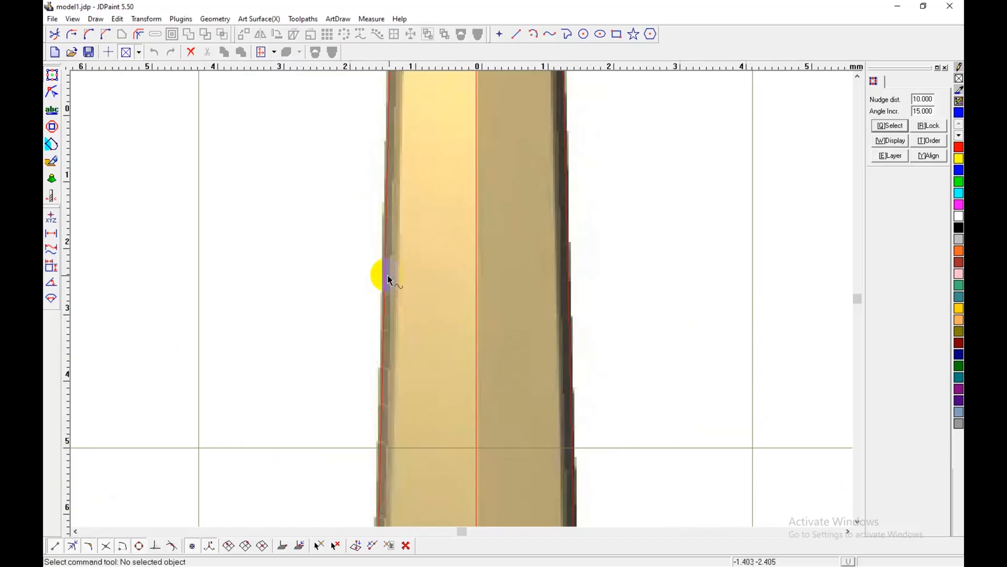
{"action": "scroll", "coordinate": [465, 279], "scroll_direction": "up", "scroll_amount": 1}
{"action": "scroll", "coordinate": [476, 275], "scroll_direction": "down", "scroll_amount": 5}
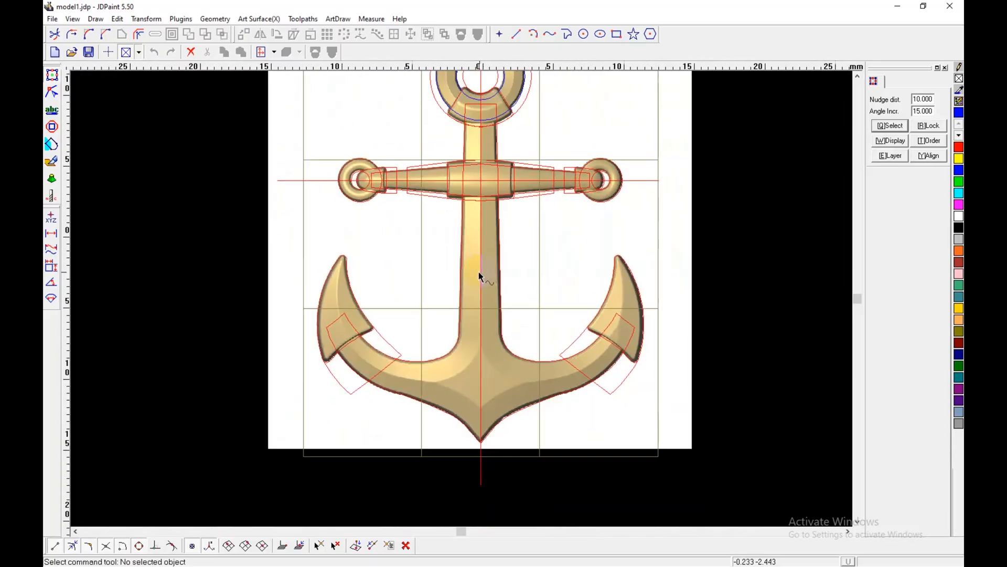
{"action": "scroll", "coordinate": [477, 345], "scroll_direction": "down", "scroll_amount": 1}
{"action": "scroll", "coordinate": [505, 264], "scroll_direction": "up", "scroll_amount": 1}
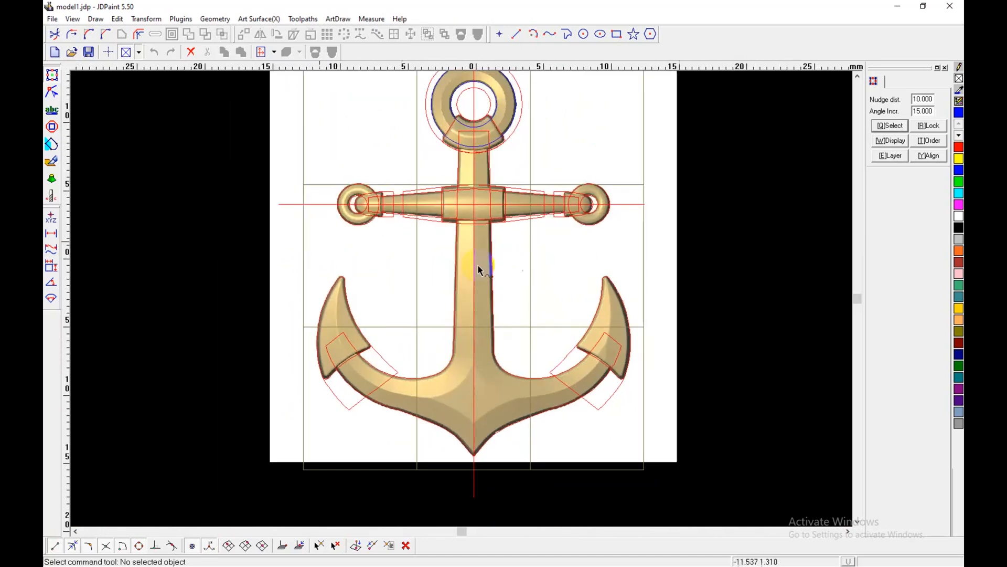
Step: Configure a Region Relief in virtual sculpting with Triangle section, base height 0.3 and Real height 0.3
{"action": "left_click", "coordinate": [53, 165]}
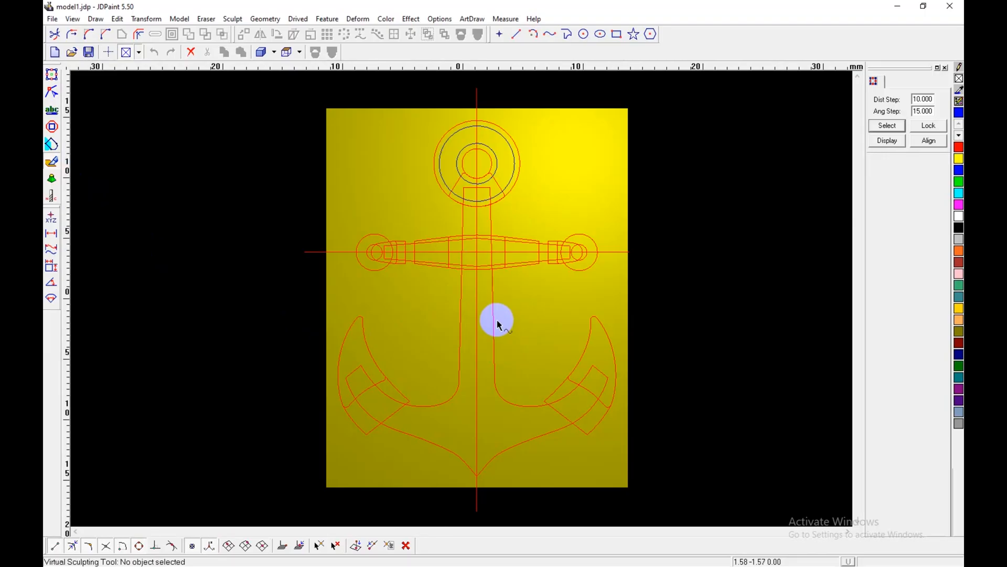
{"action": "key", "text": "shift+d"}
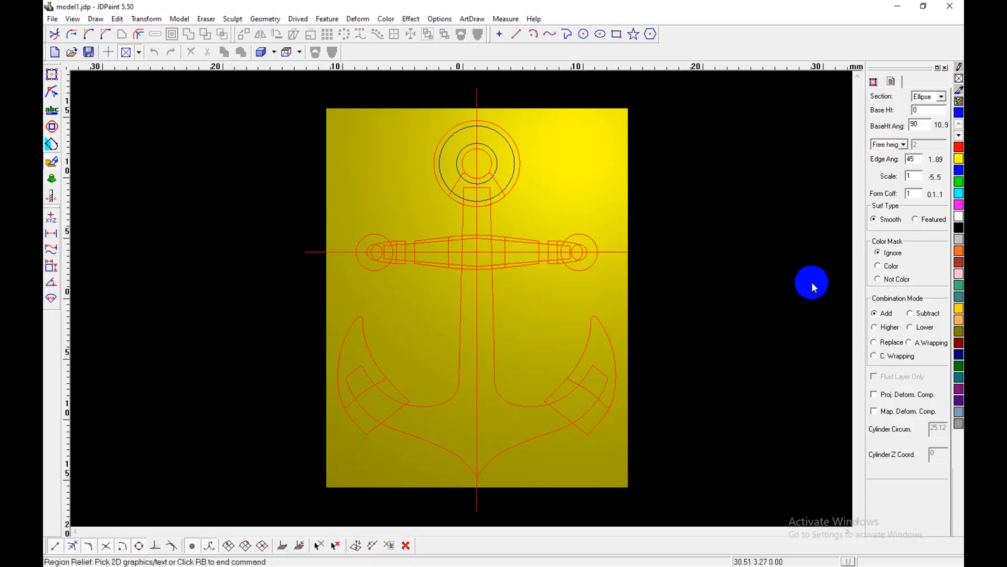
{"action": "left_click", "coordinate": [924, 110]}
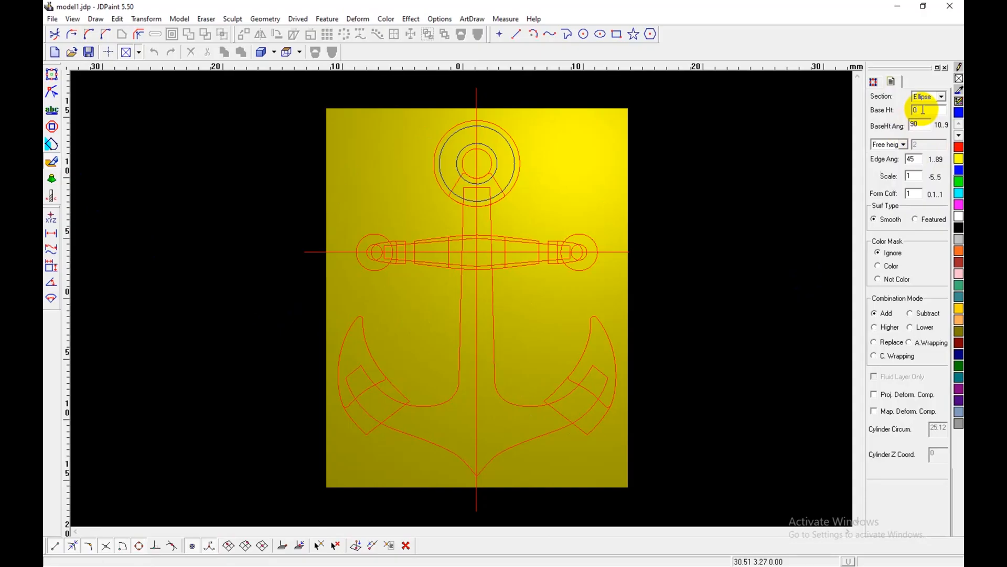
{"action": "left_click", "coordinate": [897, 144]}
{"action": "left_click", "coordinate": [890, 163]}
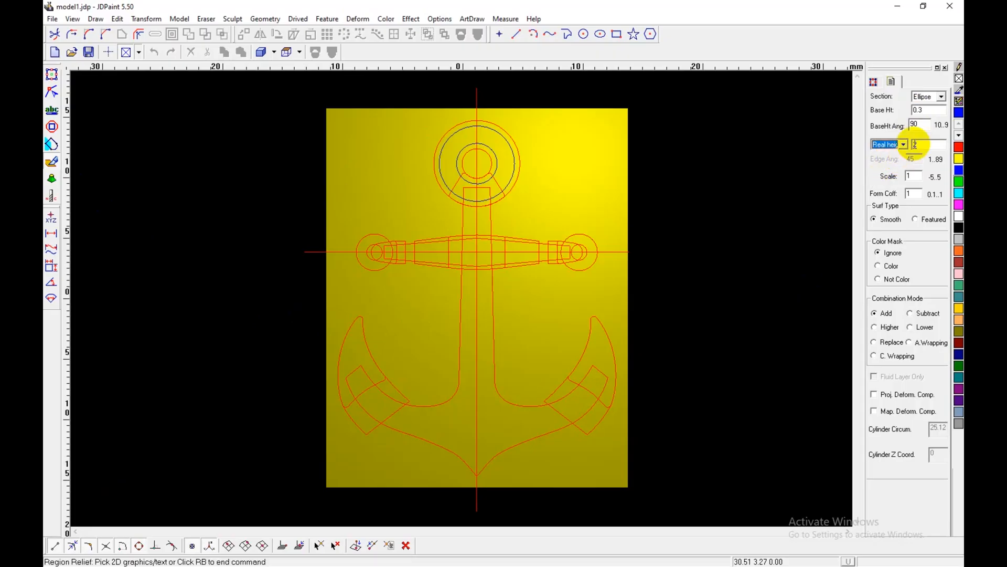
{"action": "left_click", "coordinate": [915, 144]}
{"action": "type", "text": ".3"}
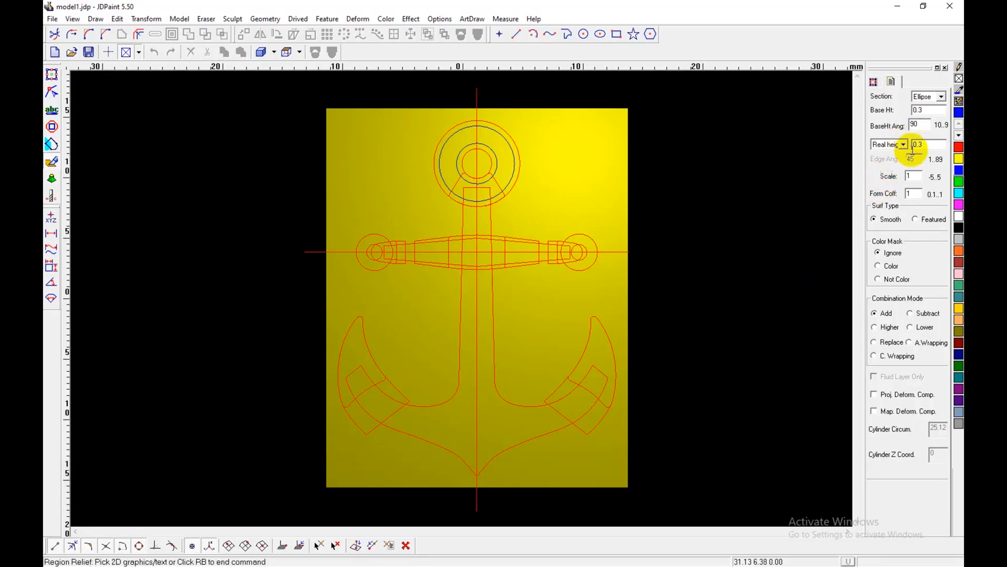
{"action": "left_click", "coordinate": [945, 98]}
{"action": "left_click", "coordinate": [931, 116]}
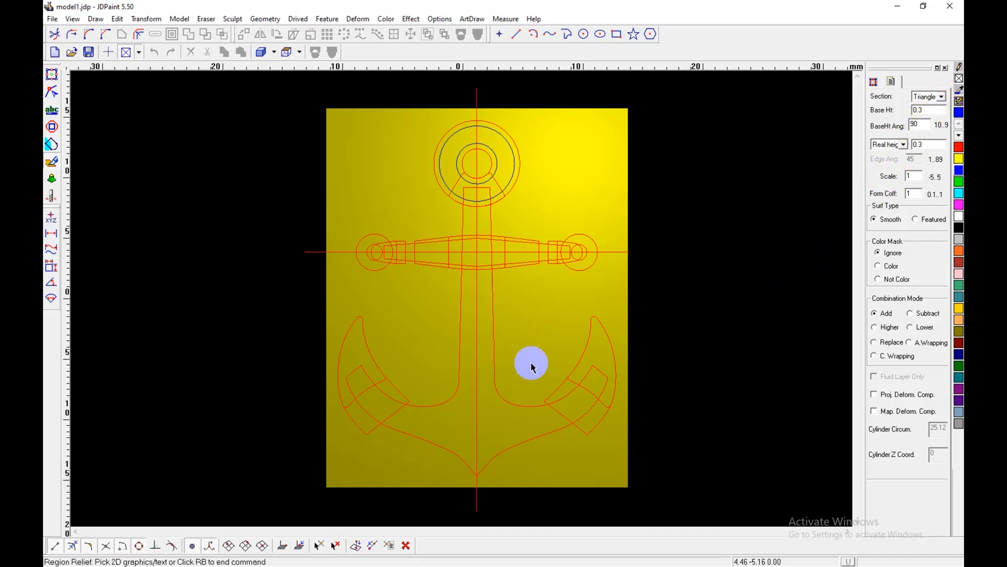
Step: Apply the relief to the shank-and-arms outline and inspect it in height colours with the curves hidden
{"action": "left_click", "coordinate": [495, 426]}
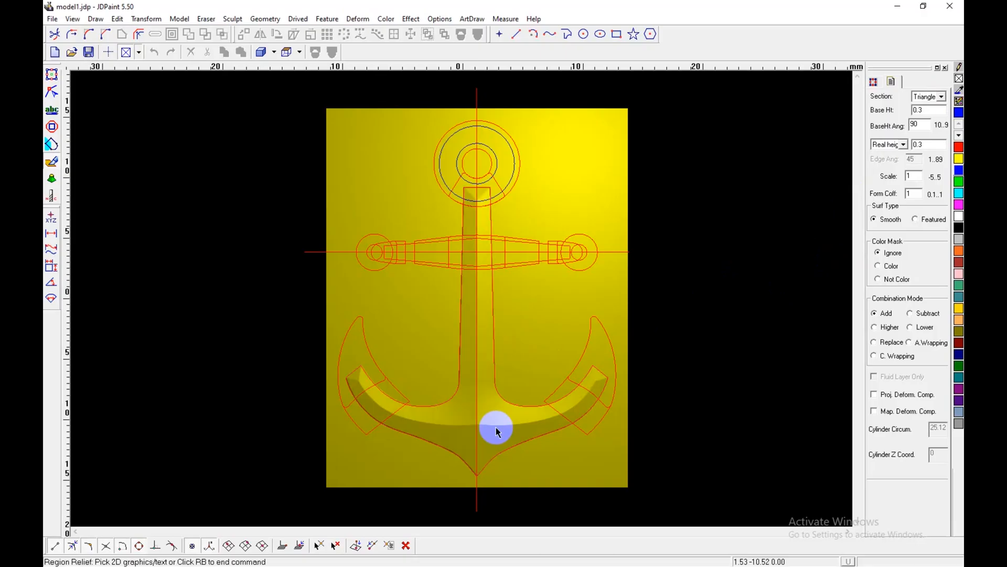
{"action": "scroll", "coordinate": [496, 425], "scroll_direction": "up", "scroll_amount": 1}
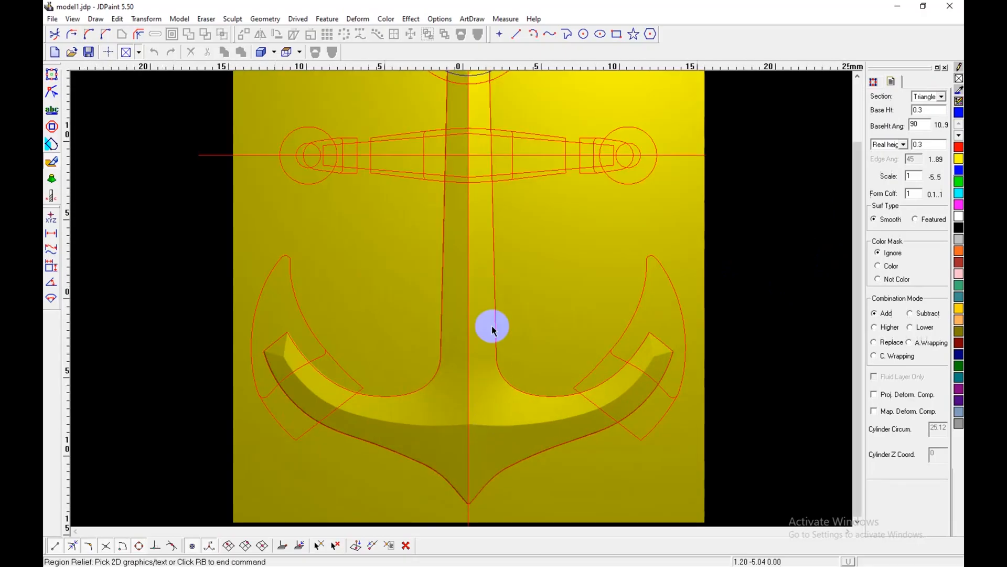
{"action": "key", "text": "shift+b"}
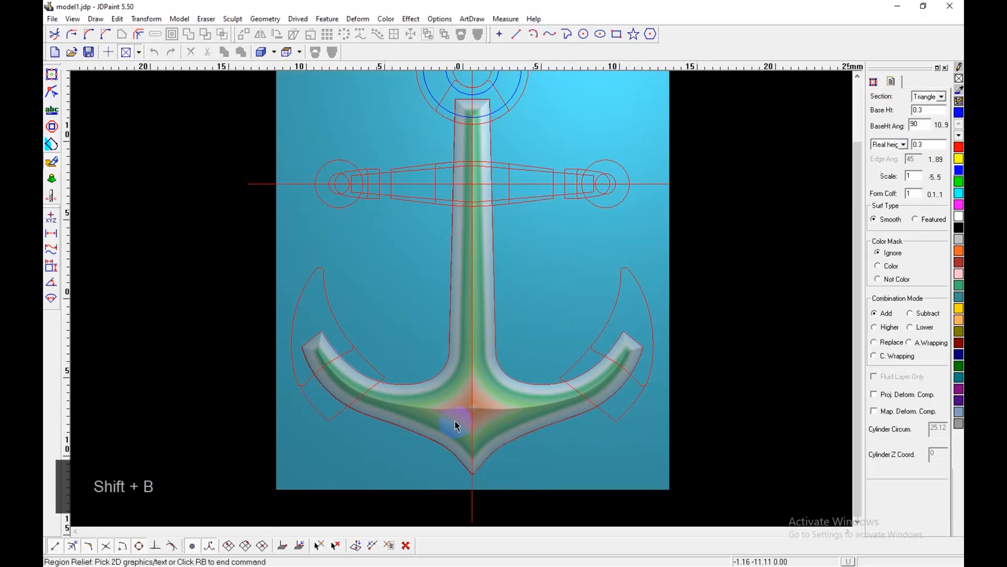
{"action": "key", "text": "e"}
{"action": "left_click_drag", "start_coordinate": [475, 410], "coordinate": [472, 346]}
{"action": "scroll", "coordinate": [540, 286], "scroll_direction": "up", "scroll_amount": 2}
{"action": "right_click", "coordinate": [561, 227]}
{"action": "right_click", "coordinate": [561, 216]}
{"action": "left_click", "coordinate": [600, 307]}
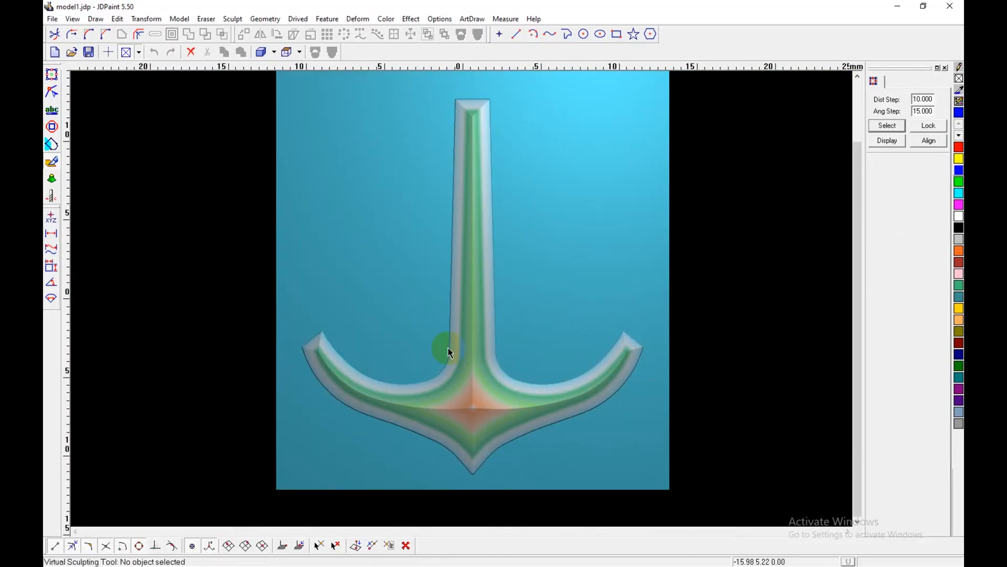
Step: Compare the bevelled edges of the shank, arms and flukes in the 2D reference image
{"action": "left_click", "coordinate": [52, 74]}
{"action": "scroll", "coordinate": [452, 299], "scroll_direction": "up", "scroll_amount": 3}
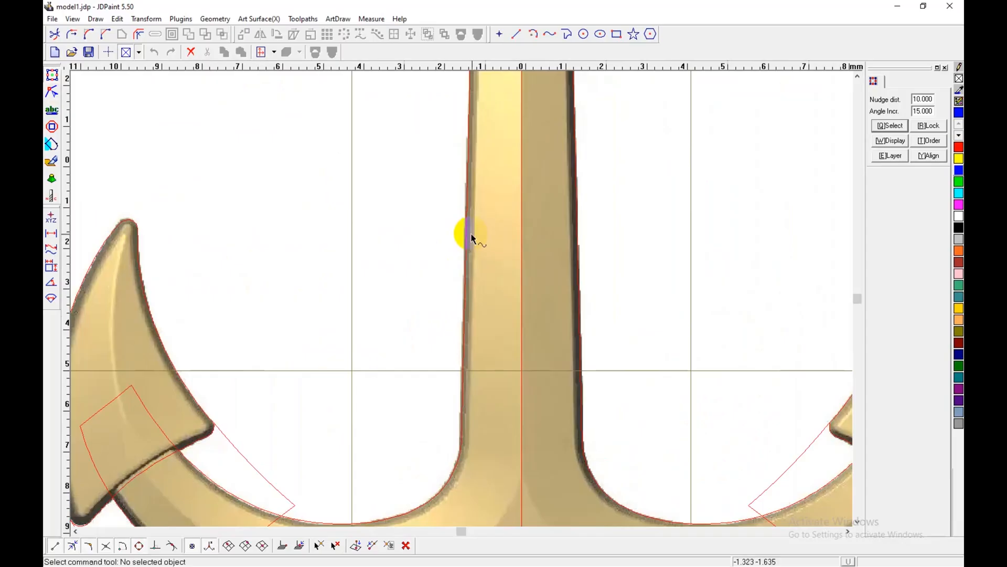
{"action": "scroll", "coordinate": [471, 238], "scroll_direction": "down", "scroll_amount": 3}
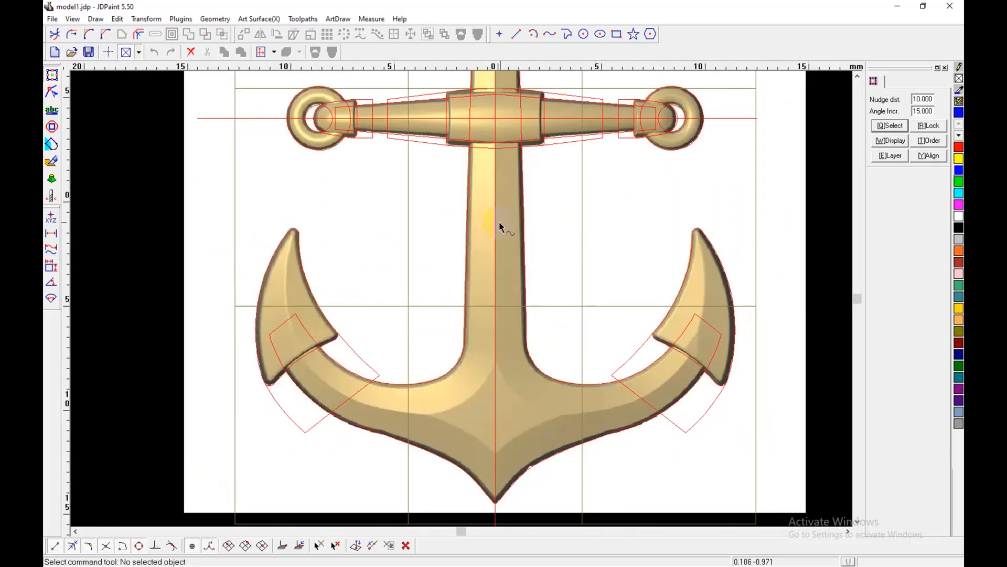
{"action": "scroll", "coordinate": [480, 434], "scroll_direction": "up", "scroll_amount": 1}
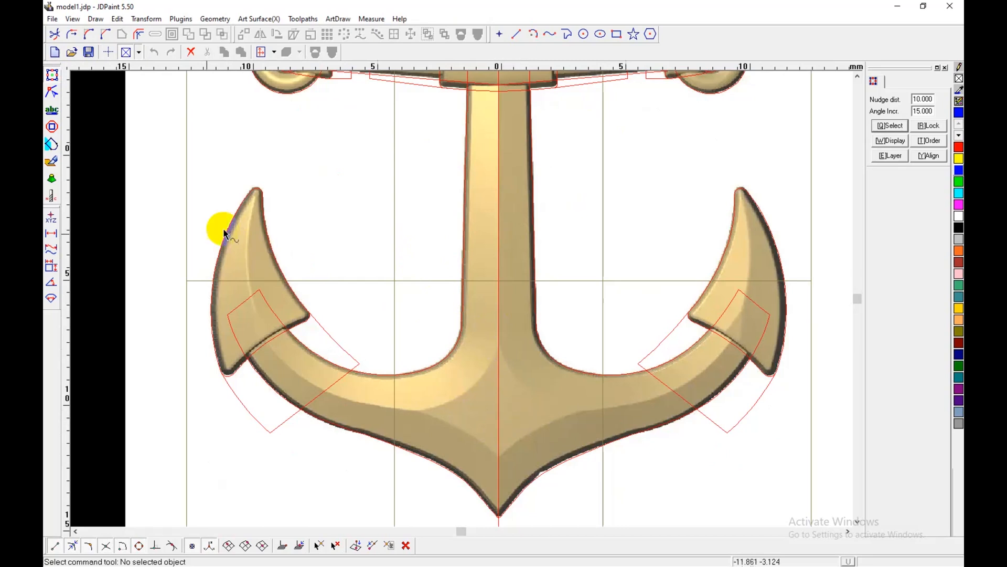
Step: Return to virtual sculpting and undo the relief on the shank-and-arms outline
{"action": "left_click", "coordinate": [52, 161]}
{"action": "scroll", "coordinate": [409, 379], "scroll_direction": "up", "scroll_amount": 2}
{"action": "key", "text": "z"}
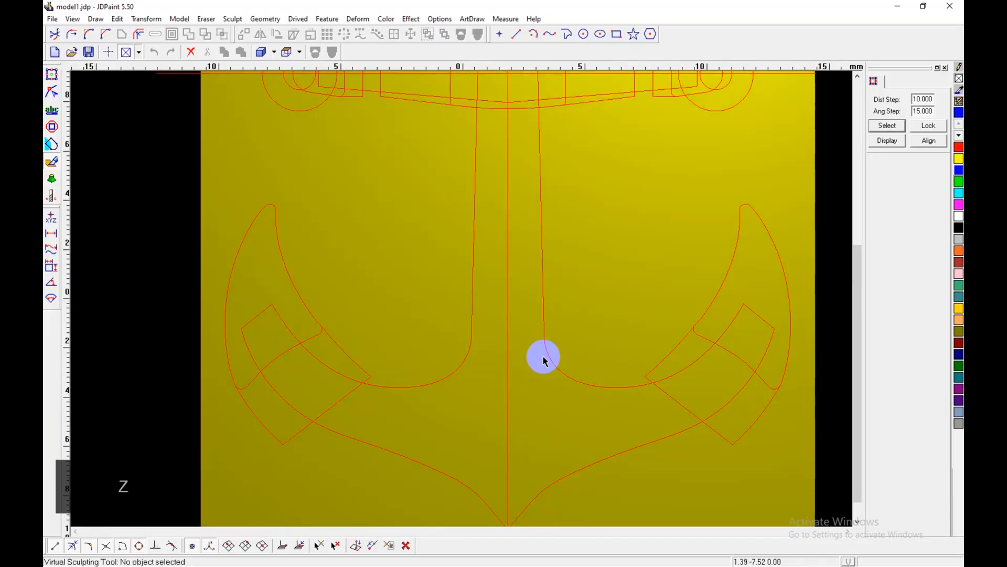
Step: Apply a Region Relief to the shank-and-arms outline with base height angle 70 and Limited height 0.3
{"action": "key", "text": "shift+d"}
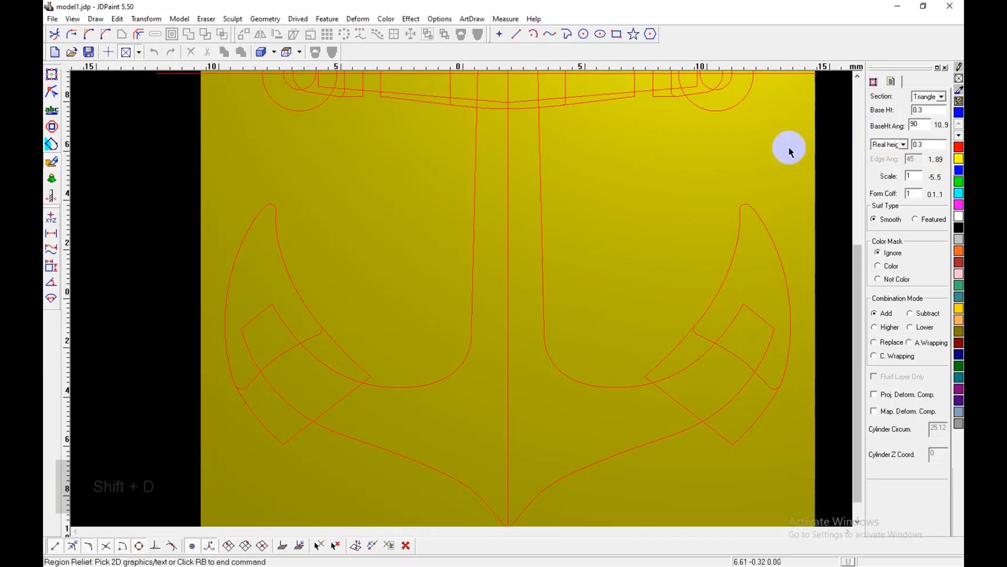
{"action": "left_click", "coordinate": [915, 124]}
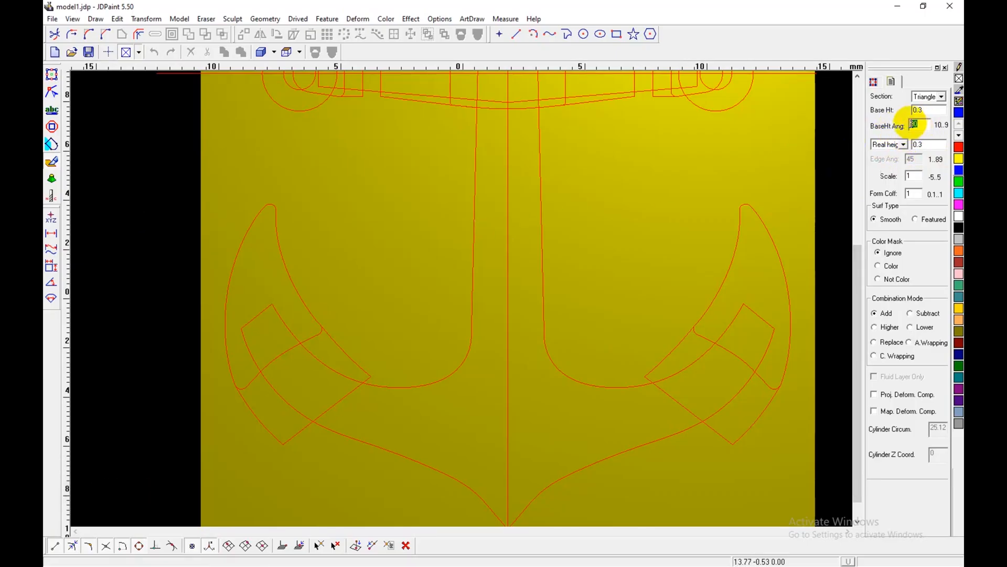
{"action": "type", "text": "70"}
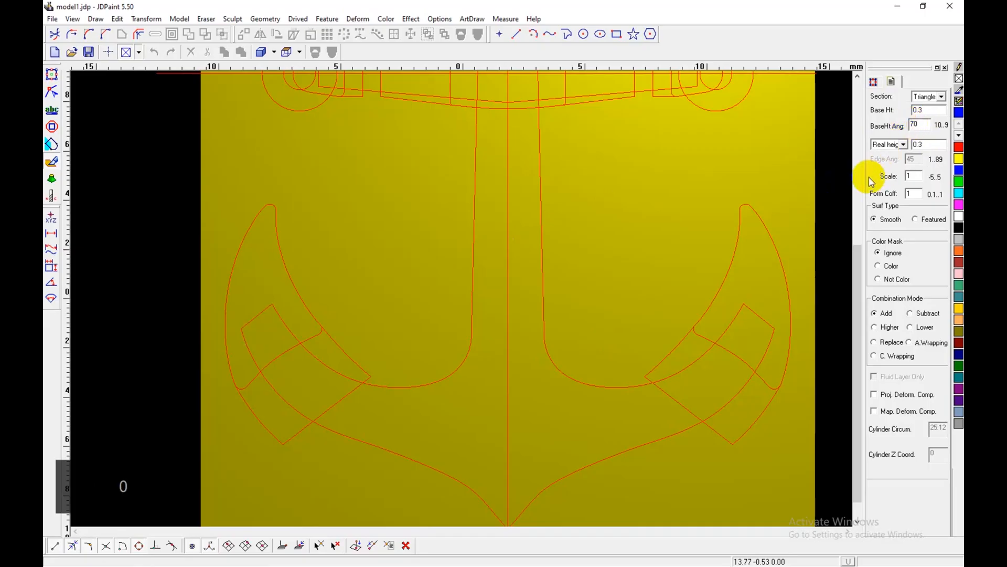
{"action": "left_click", "coordinate": [904, 145]}
{"action": "left_click", "coordinate": [905, 145]}
{"action": "left_click", "coordinate": [904, 145]}
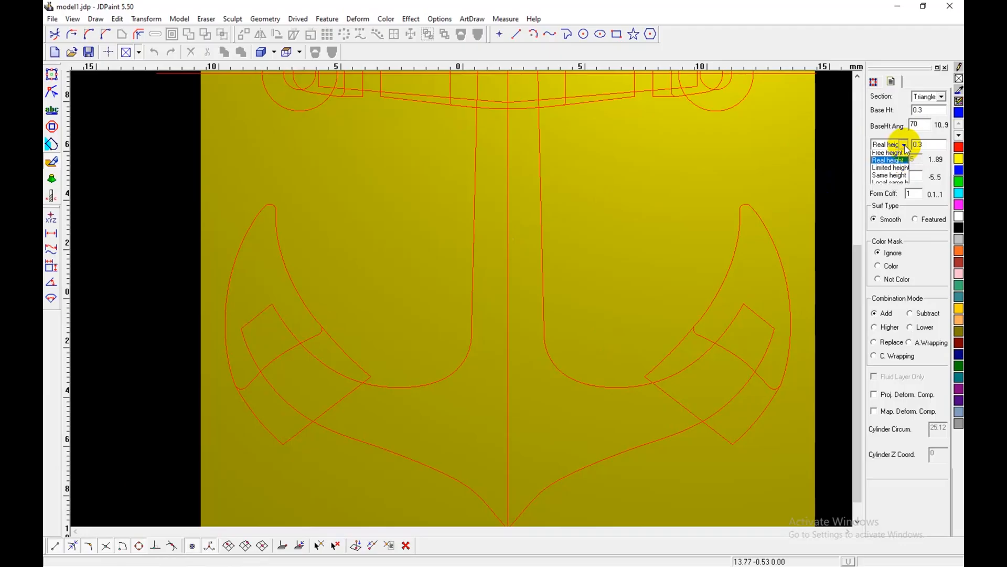
{"action": "left_click", "coordinate": [890, 171]}
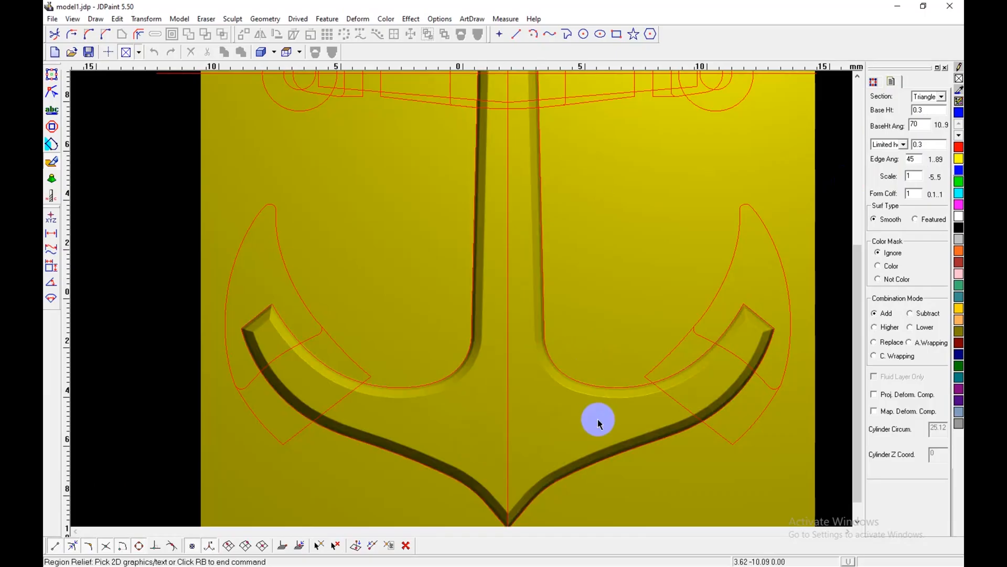
Step: Inspect the sloped edges along the shank up close and undo this limited-height relief
{"action": "scroll", "coordinate": [502, 250], "scroll_direction": "up", "scroll_amount": 2}
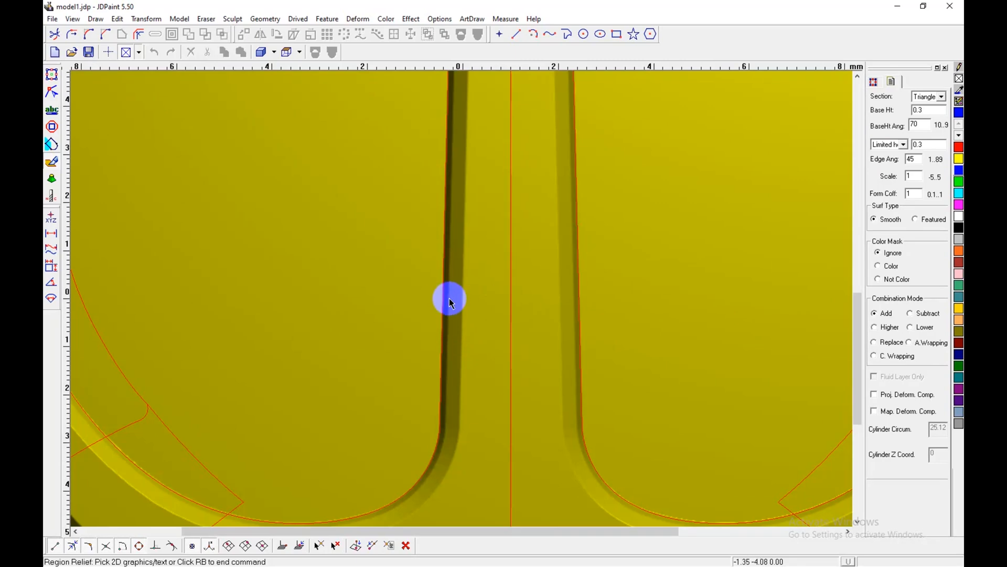
{"action": "scroll", "coordinate": [453, 303], "scroll_direction": "up", "scroll_amount": 1}
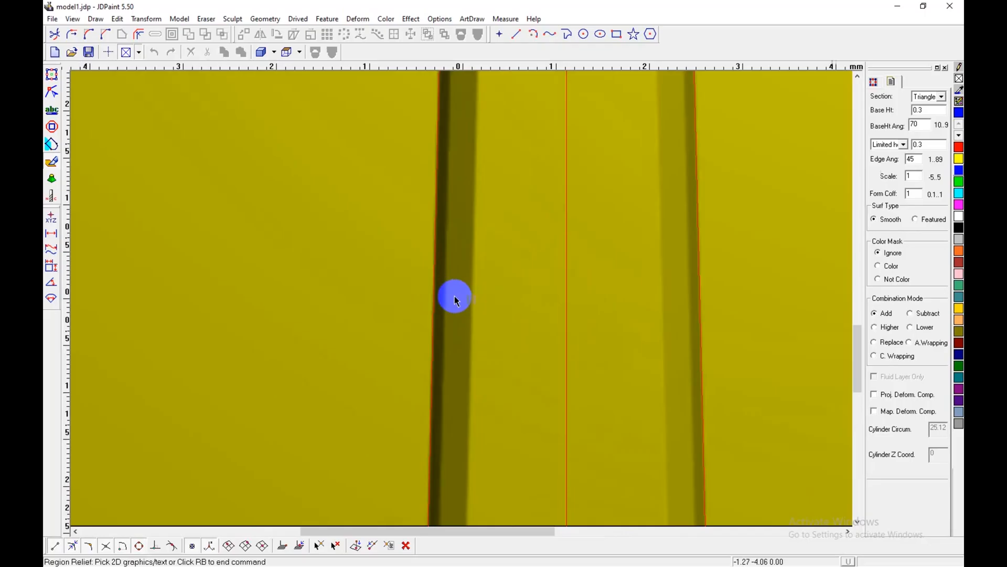
{"action": "scroll", "coordinate": [530, 304], "scroll_direction": "down", "scroll_amount": 1}
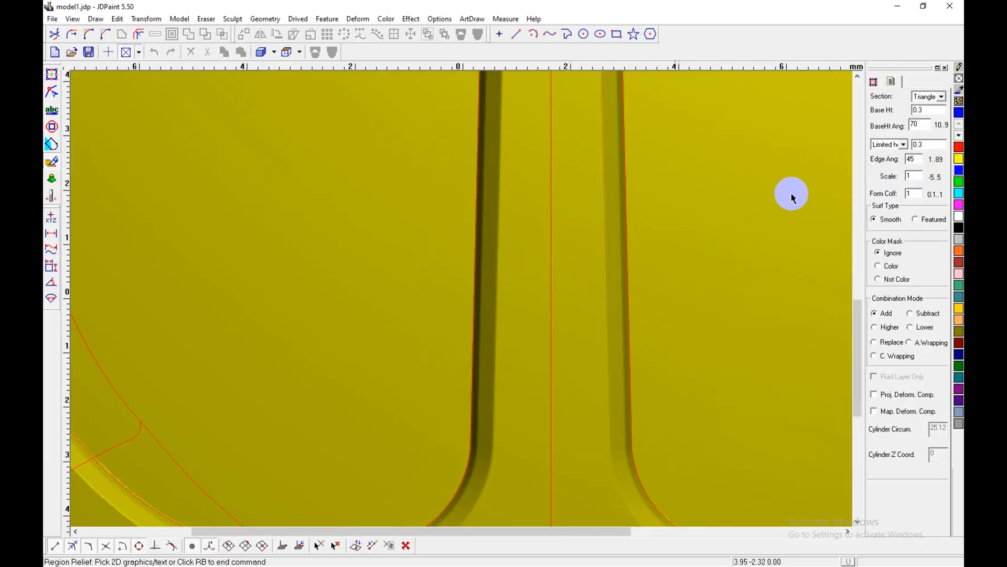
{"action": "scroll", "coordinate": [650, 292], "scroll_direction": "down", "scroll_amount": 1}
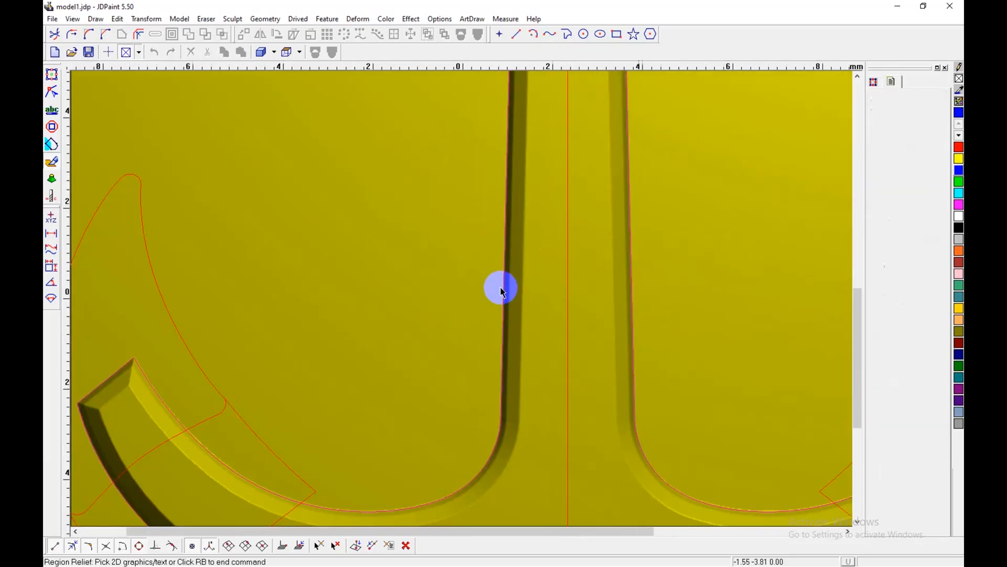
{"action": "scroll", "coordinate": [505, 285], "scroll_direction": "up", "scroll_amount": 1}
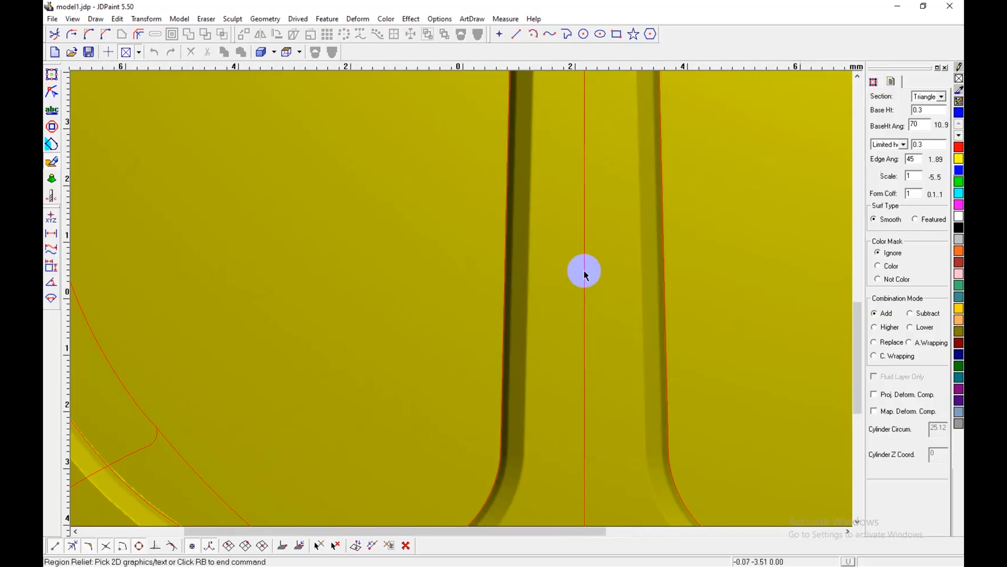
{"action": "key", "text": "ctrl+z"}
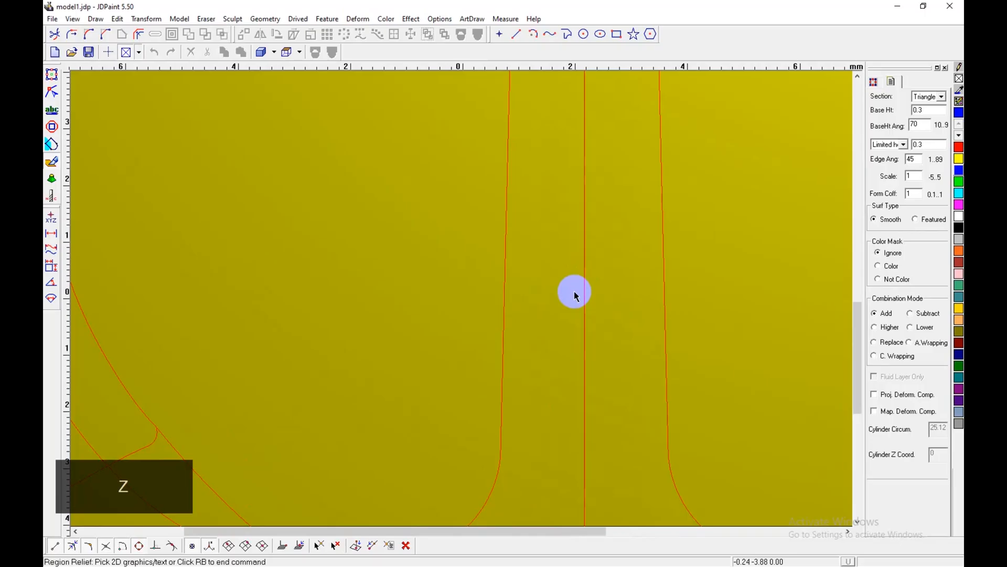
Step: Try a Region Relief on the shank-and-arms outline with base height angle 55 and edge angle 30, and undo it
{"action": "double_click", "coordinate": [913, 126]}
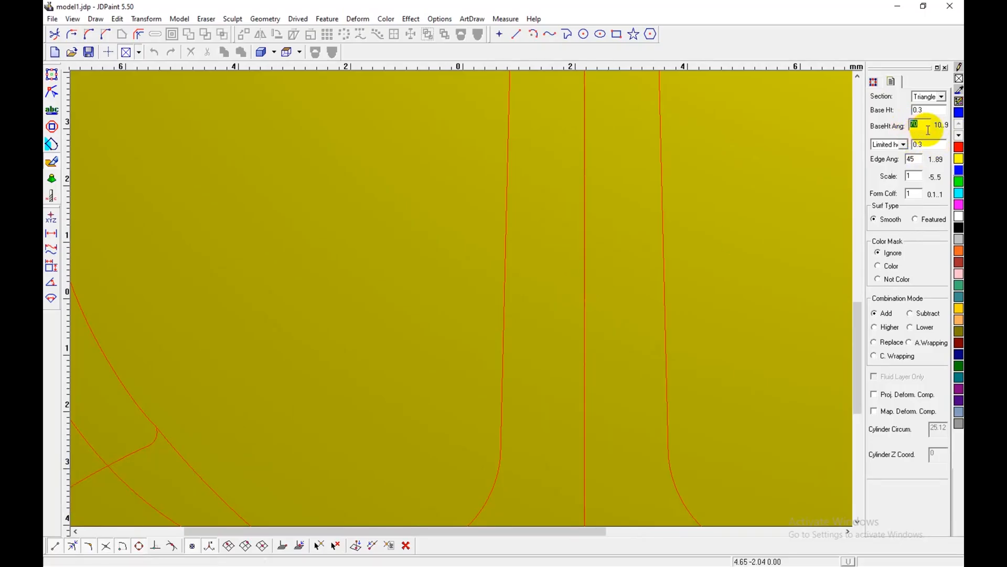
{"action": "type", "text": "55"}
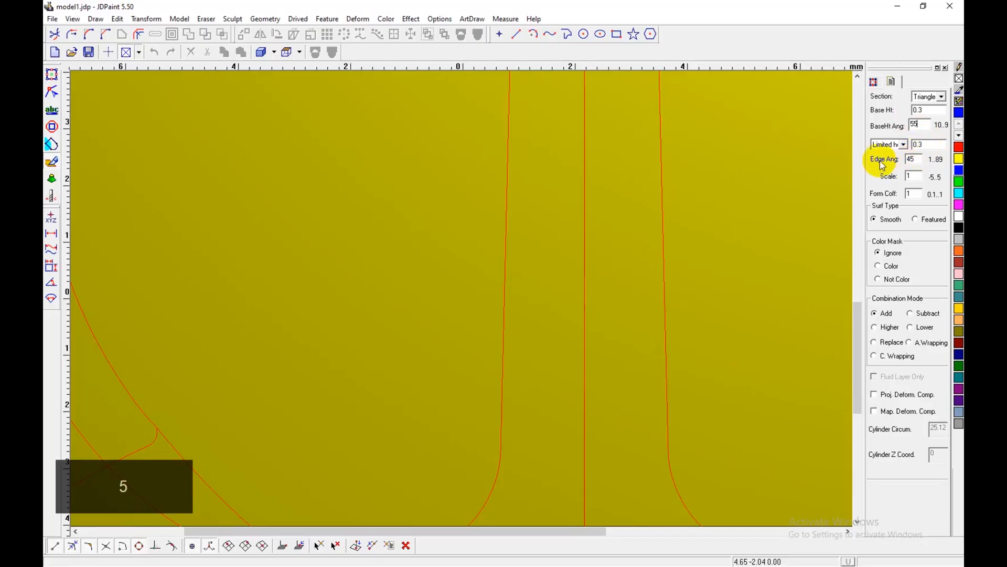
{"action": "double_click", "coordinate": [911, 158]}
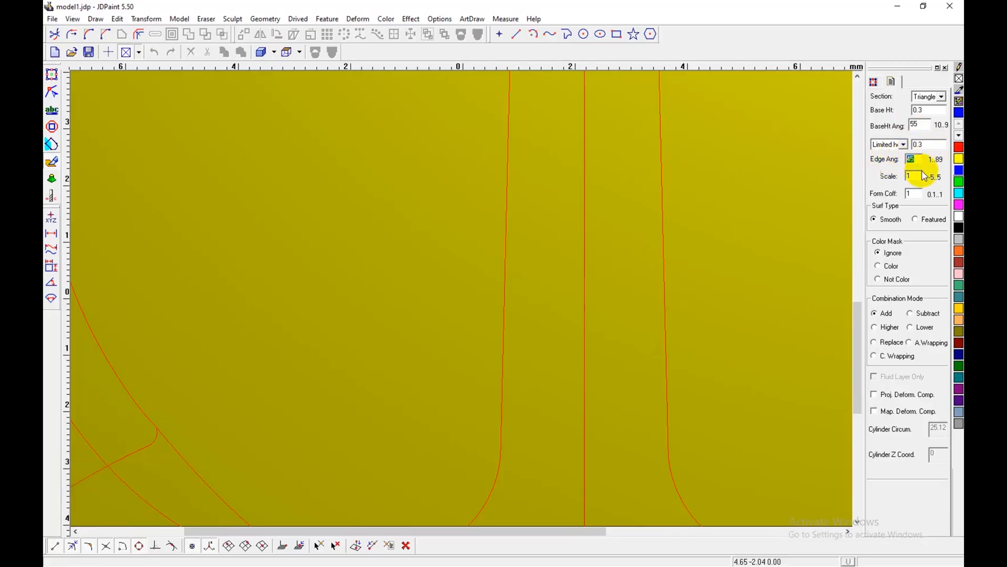
{"action": "type", "text": "30"}
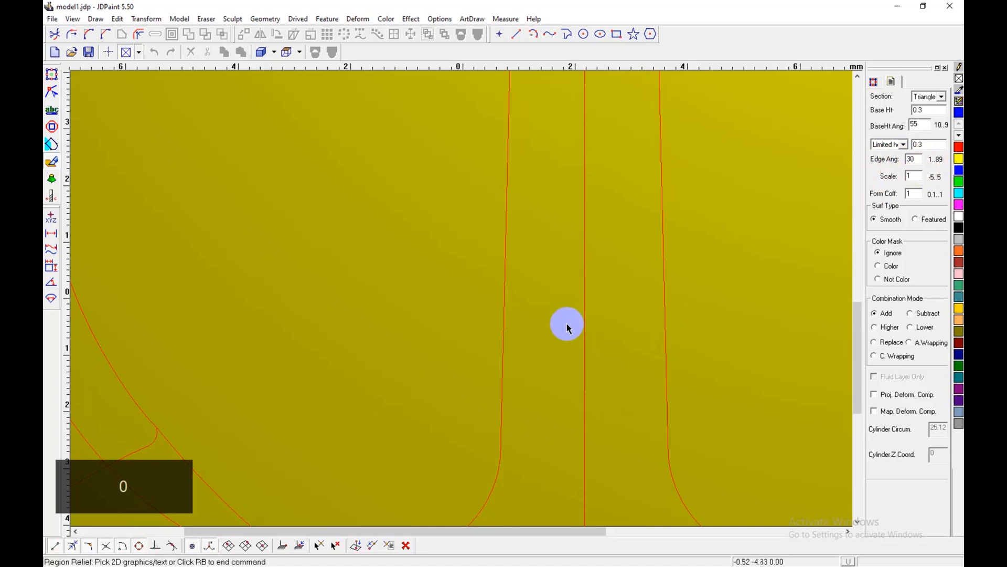
{"action": "left_click", "coordinate": [553, 313]}
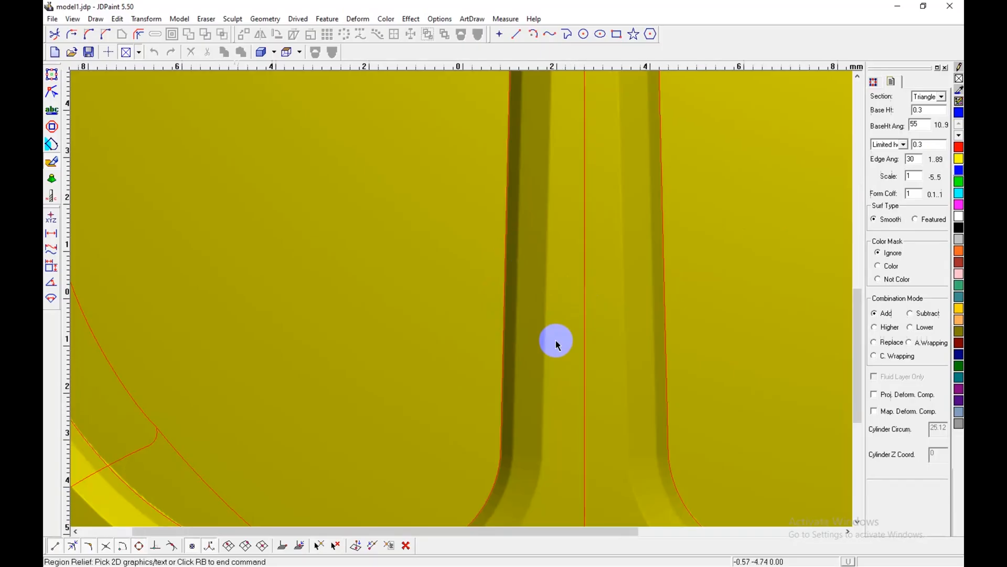
{"action": "scroll", "coordinate": [553, 315], "scroll_direction": "down", "scroll_amount": 1}
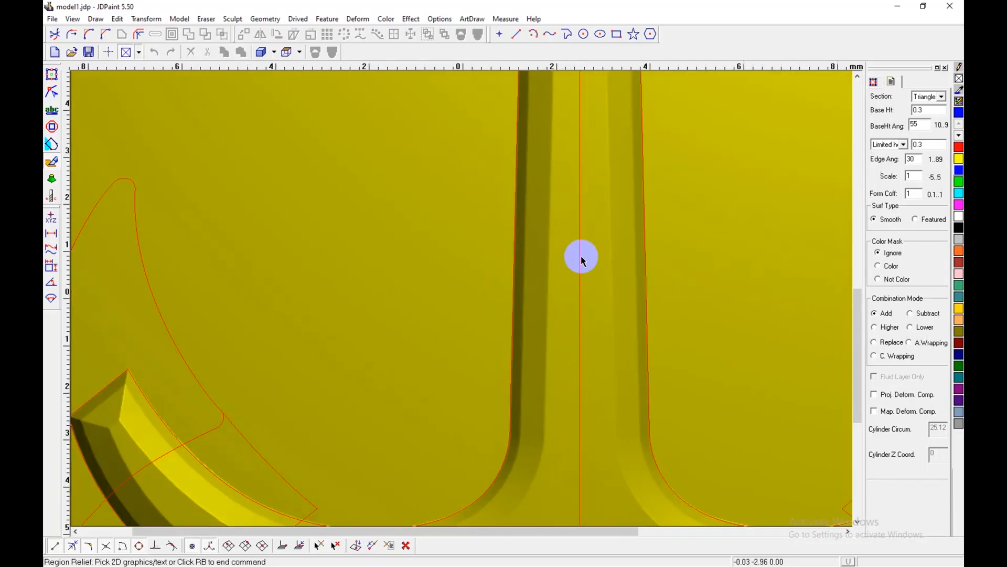
{"action": "key", "text": "z"}
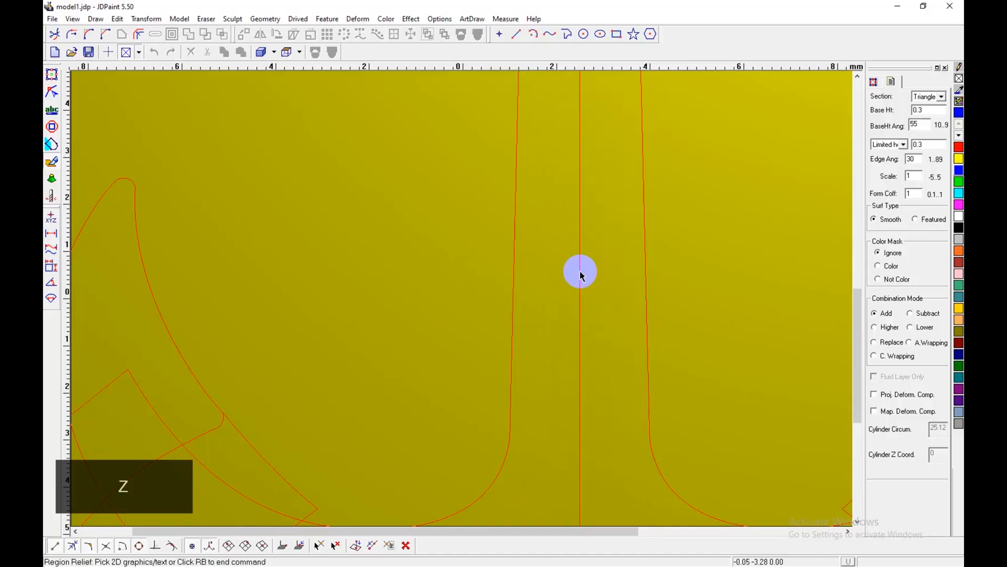
Step: Apply a Region Relief to the shank-and-arms outline with edge angle 10 and inspect the junction of the arms
{"action": "left_click", "coordinate": [910, 158]}
{"action": "type", "text": "10"}
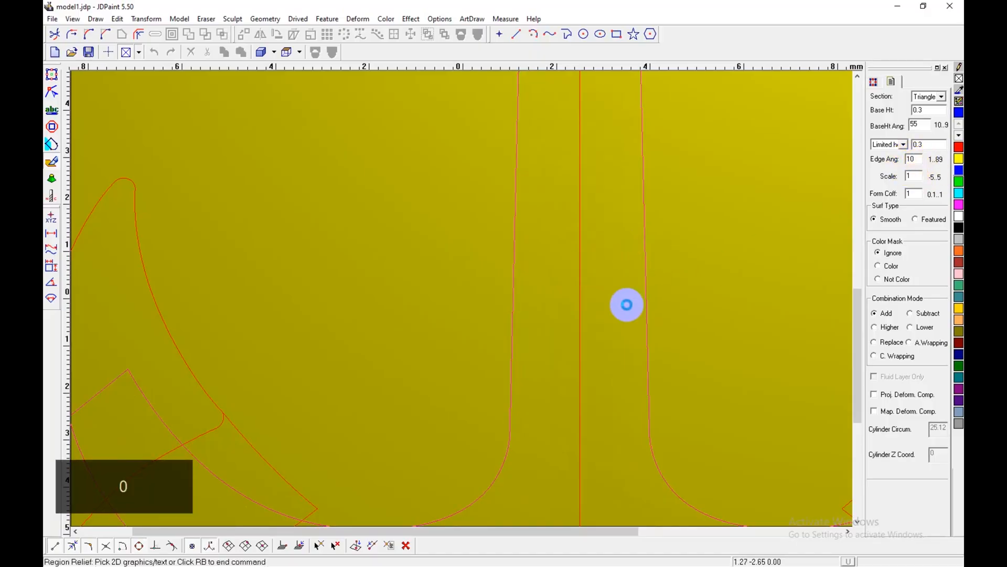
{"action": "left_click", "coordinate": [625, 317]}
{"action": "scroll", "coordinate": [497, 268], "scroll_direction": "down", "scroll_amount": 2}
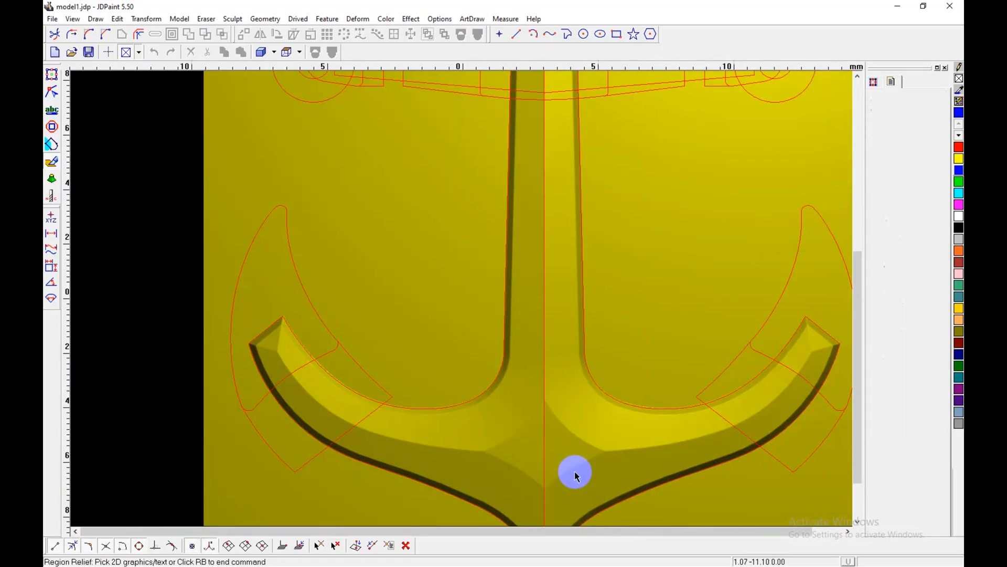
{"action": "scroll", "coordinate": [575, 474], "scroll_direction": "up", "scroll_amount": 2}
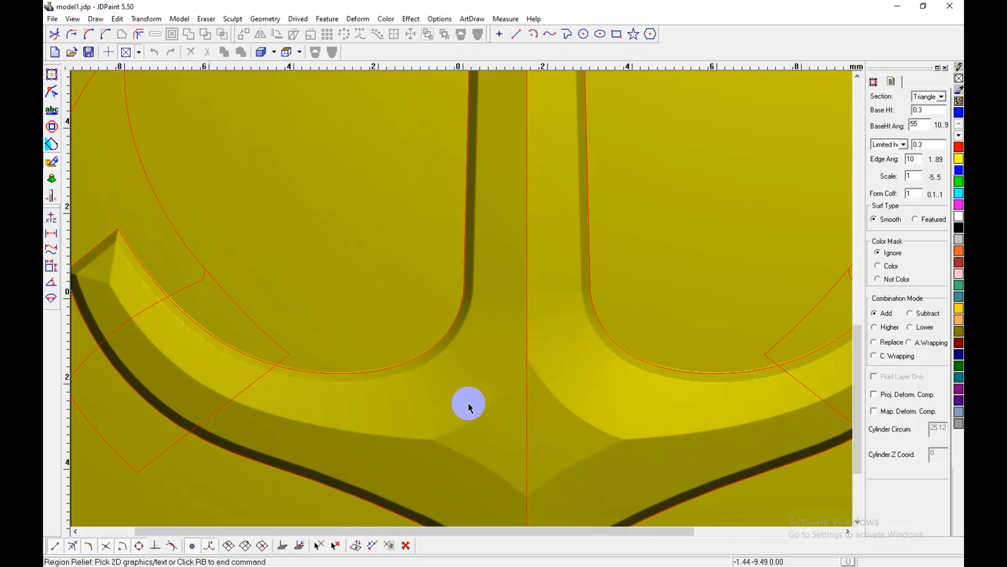
Step: Compare the bevel width and junction facets of the shank and arms in the 2D reference image, and return to virtual sculpting
{"action": "left_click", "coordinate": [51, 72]}
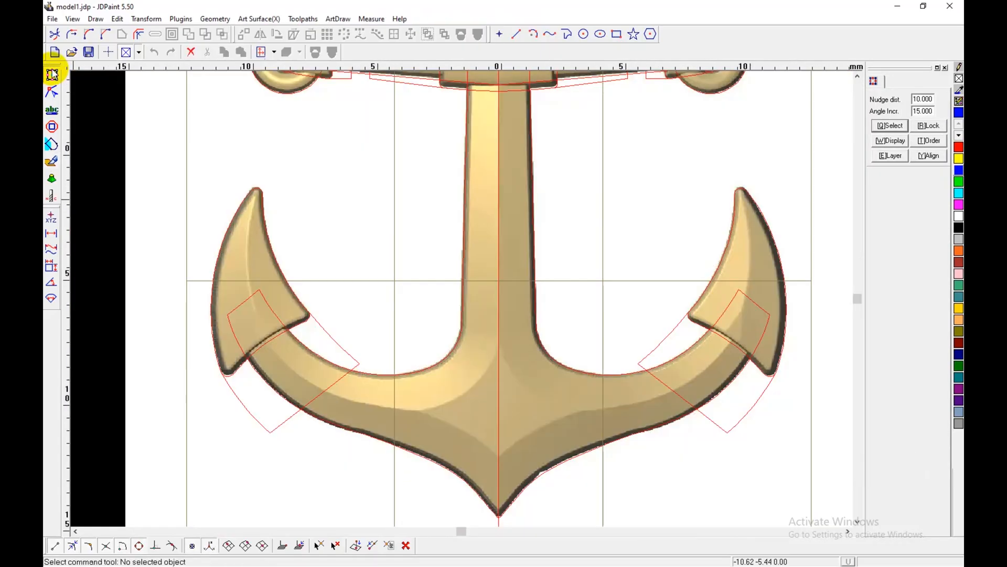
{"action": "scroll", "coordinate": [465, 316], "scroll_direction": "up", "scroll_amount": 3}
{"action": "left_click", "coordinate": [445, 314]}
{"action": "scroll", "coordinate": [447, 315], "scroll_direction": "down", "scroll_amount": 1}
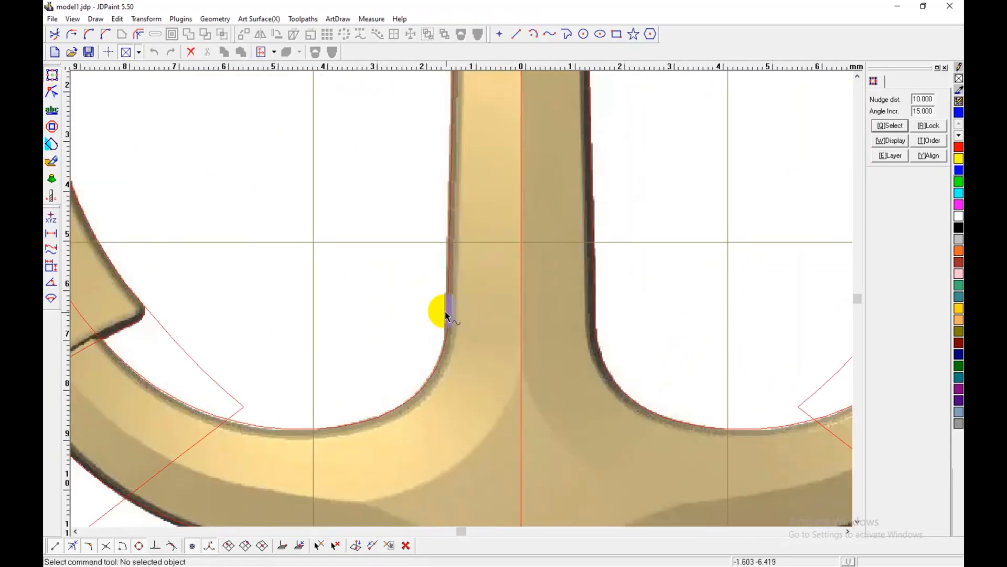
{"action": "scroll", "coordinate": [447, 315], "scroll_direction": "down", "scroll_amount": 2}
{"action": "scroll", "coordinate": [447, 315], "scroll_direction": "up", "scroll_amount": 1}
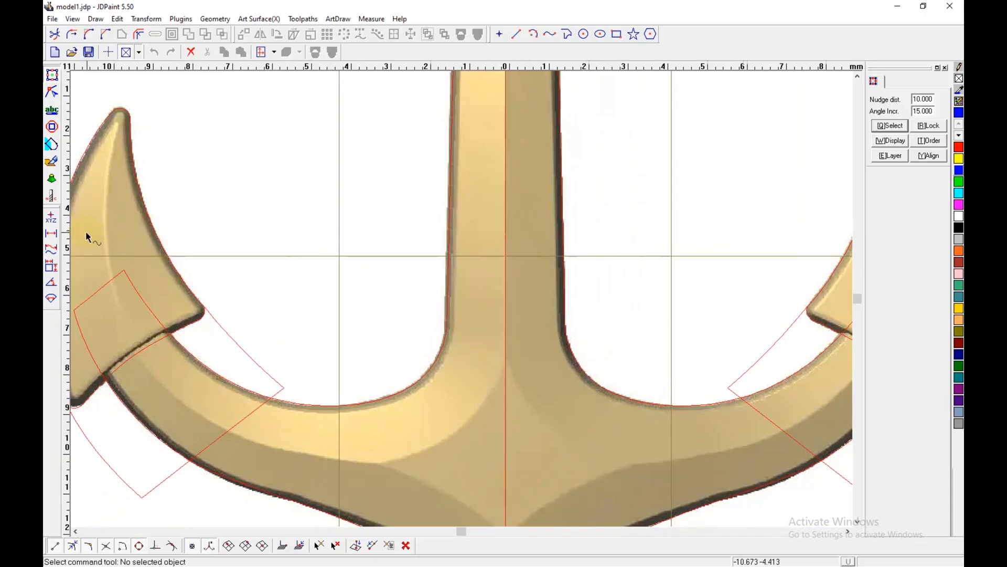
{"action": "left_click", "coordinate": [52, 161]}
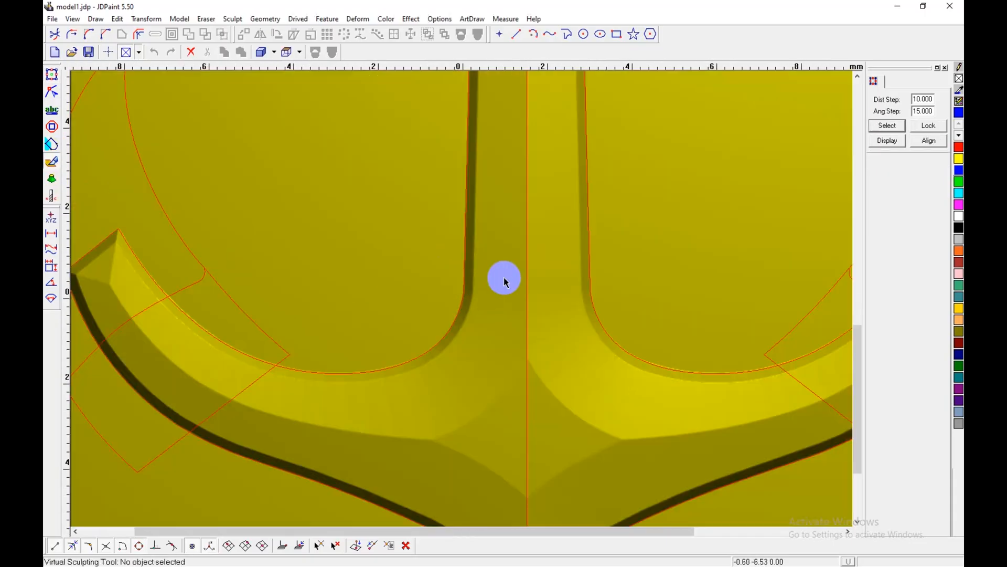
Step: Undo the last relief and reapply Region Relief to the shank-and-arms outline with base height angle 60 and edge angle 11
{"action": "key", "text": "z"}
{"action": "key", "text": "shift+d"}
{"action": "left_click", "coordinate": [920, 124]}
{"action": "double_click", "coordinate": [913, 123]}
{"action": "type", "text": "60"}
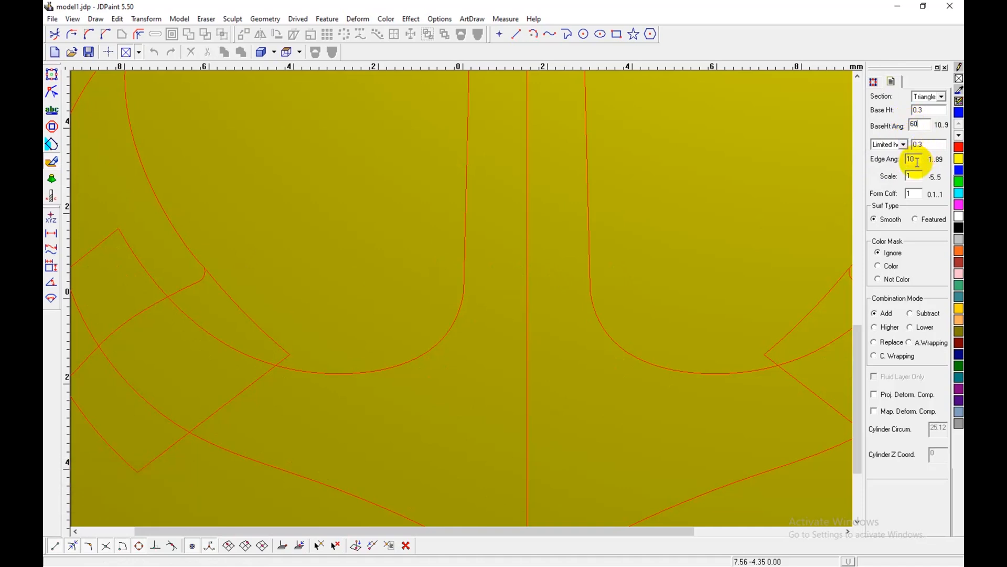
{"action": "double_click", "coordinate": [911, 159]}
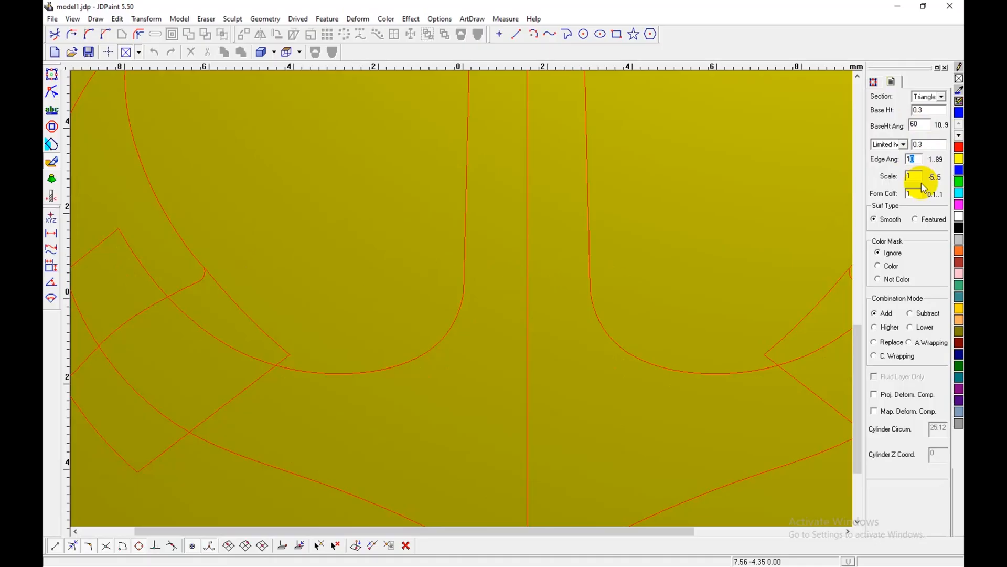
{"action": "type", "text": "11"}
{"action": "right_click", "coordinate": [641, 398]}
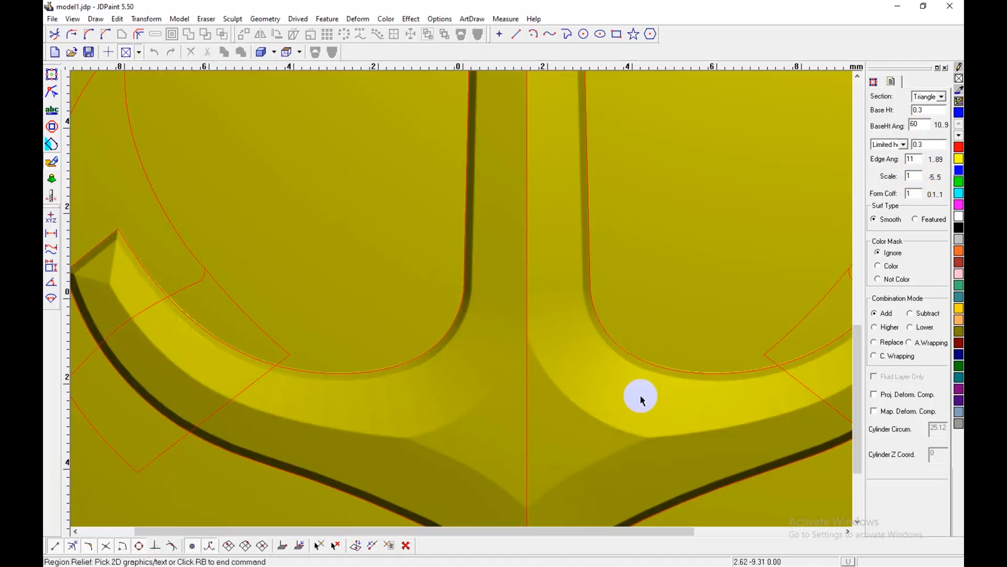
Step: Examine the shank-and-arms relief as a whole and in the height colour map display
{"action": "scroll", "coordinate": [567, 375], "scroll_direction": "down", "scroll_amount": 2}
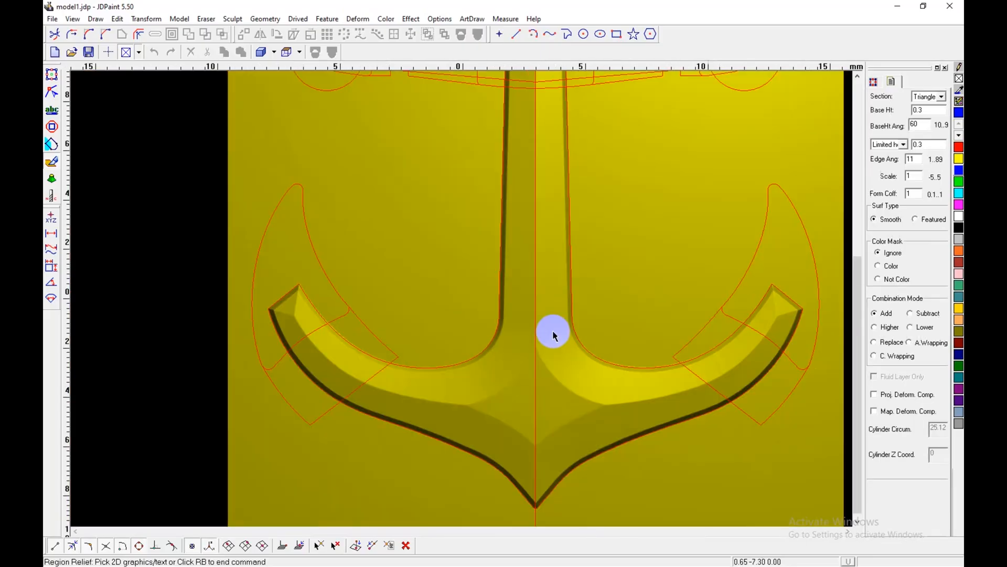
{"action": "middle_click_drag", "start_coordinate": [555, 335], "coordinate": [506, 365]}
{"action": "key", "text": "shift+b"}
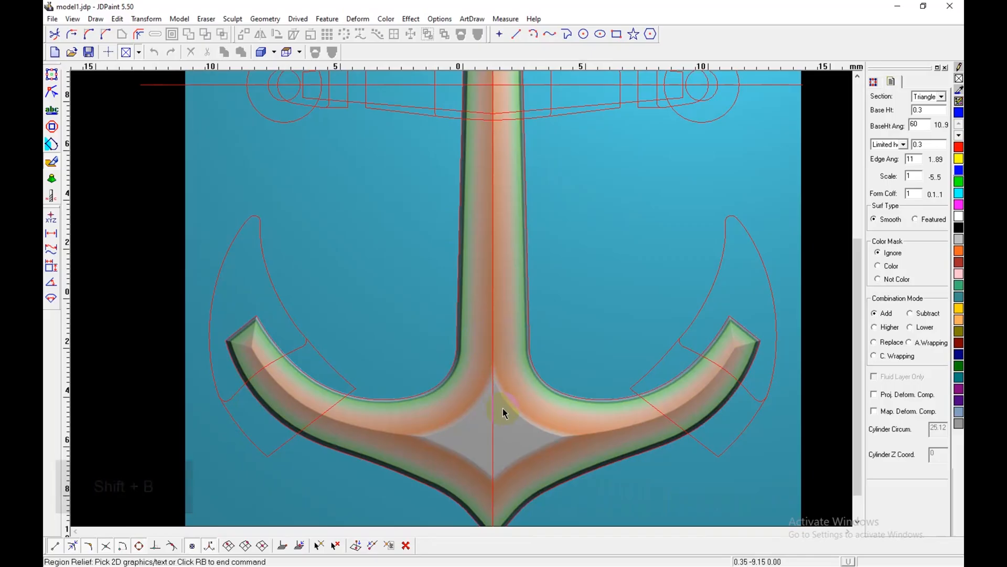
{"action": "middle_click_drag", "start_coordinate": [595, 393], "coordinate": [470, 384]}
{"action": "left_click", "coordinate": [604, 366], "text": "shift"}
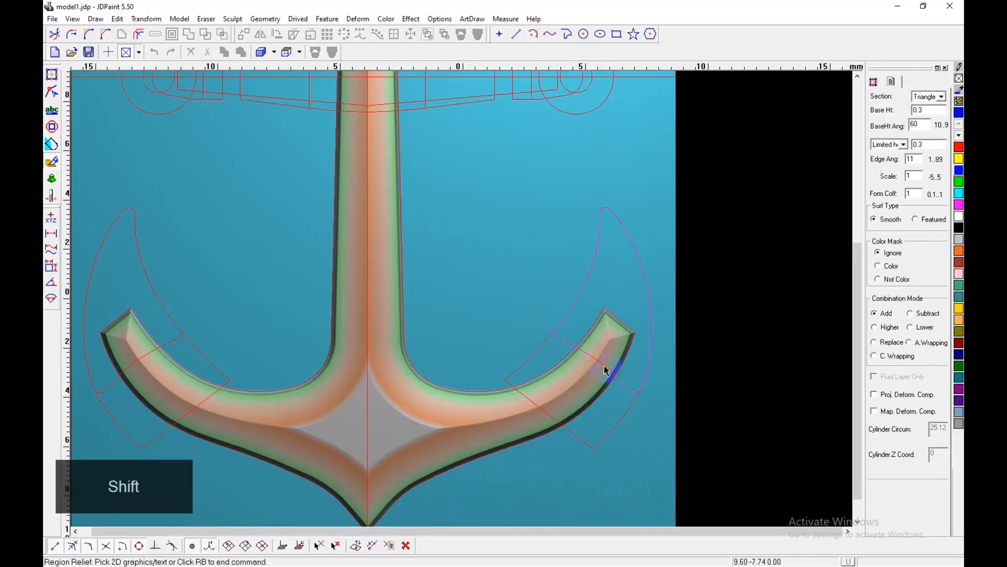
Step: Check how the right fluke overlaps the arm in the 2D reference image, and return to virtual sculpting
{"action": "left_click", "coordinate": [51, 75]}
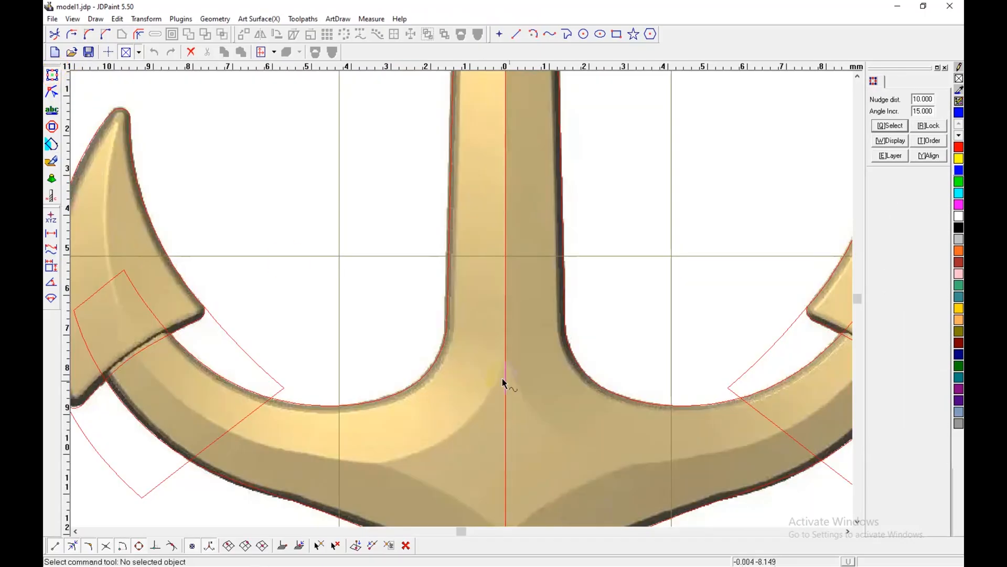
{"action": "scroll", "coordinate": [502, 383], "scroll_direction": "down", "scroll_amount": 3}
{"action": "scroll", "coordinate": [654, 353], "scroll_direction": "up", "scroll_amount": 3}
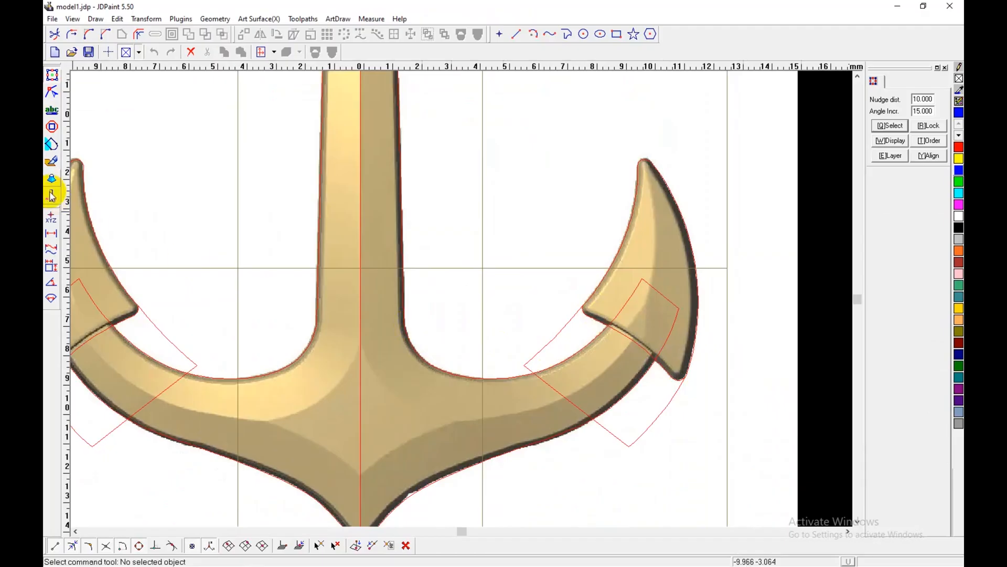
{"action": "left_click", "coordinate": [51, 161]}
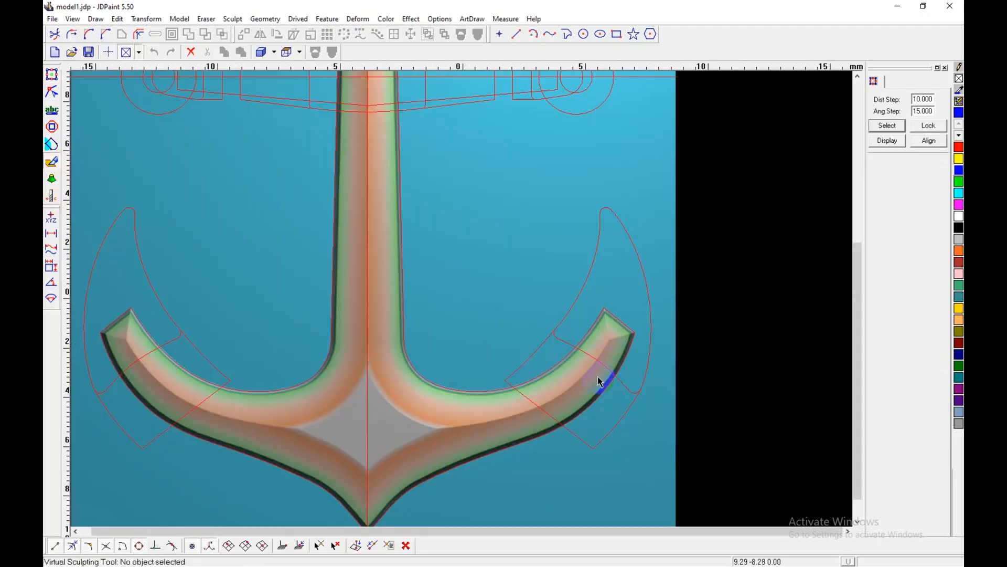
Step: Colour the right fluke's outline blue and fill the fluke region with blue using Region Coloring
{"action": "scroll", "coordinate": [577, 399], "scroll_direction": "up", "scroll_amount": 2}
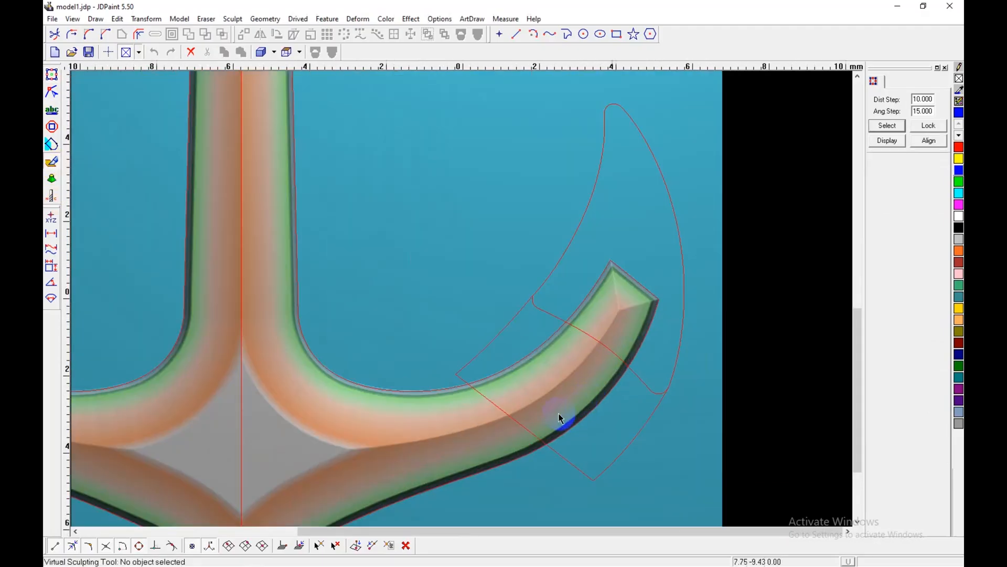
{"action": "left_click", "coordinate": [526, 313]}
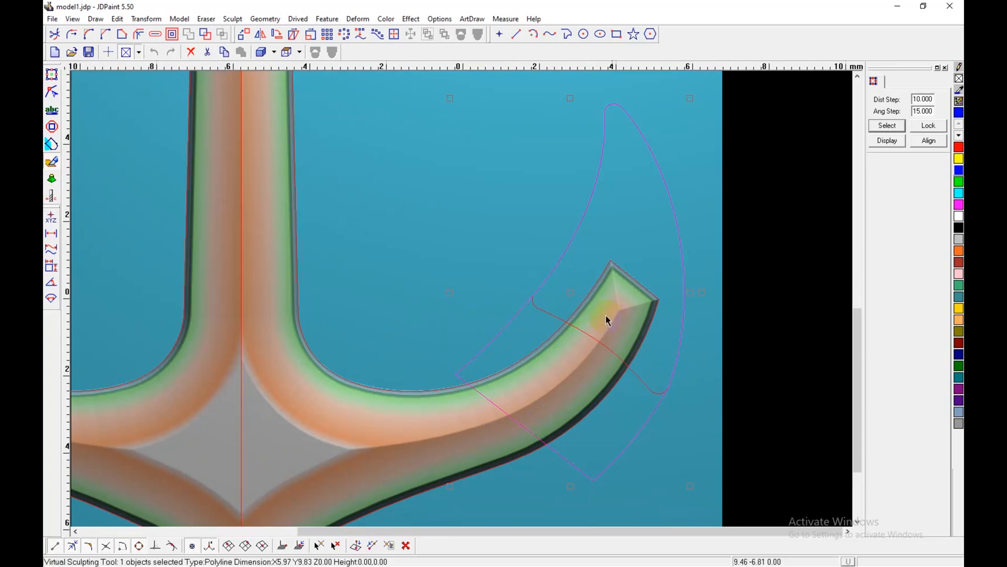
{"action": "key", "text": "shift+n"}
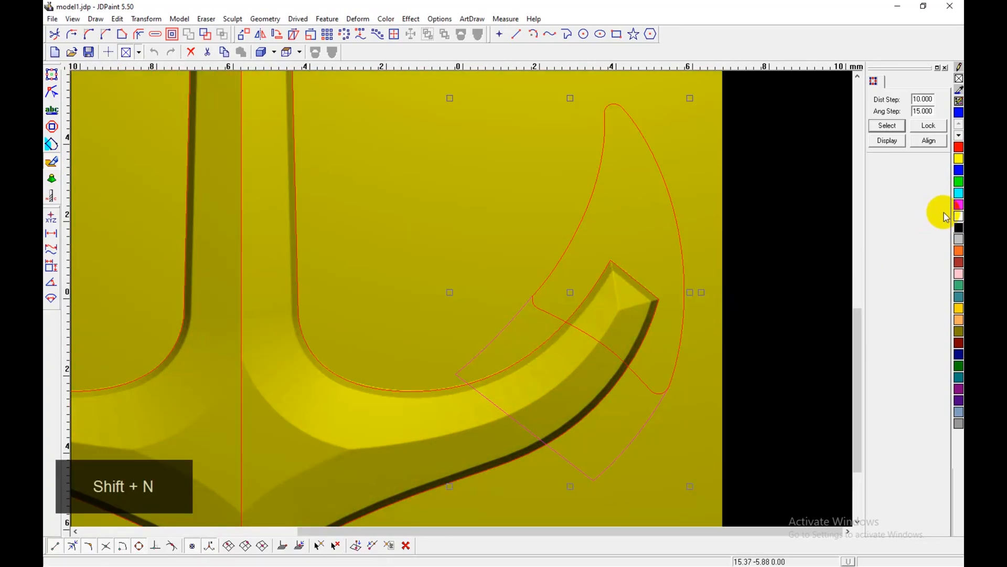
{"action": "left_click", "coordinate": [956, 171]}
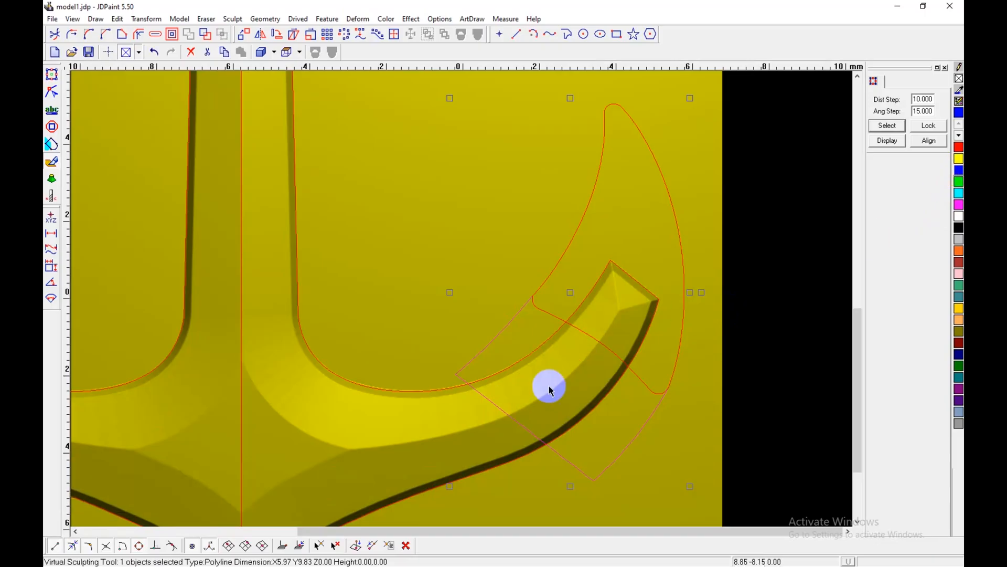
{"action": "key", "text": "shift+r"}
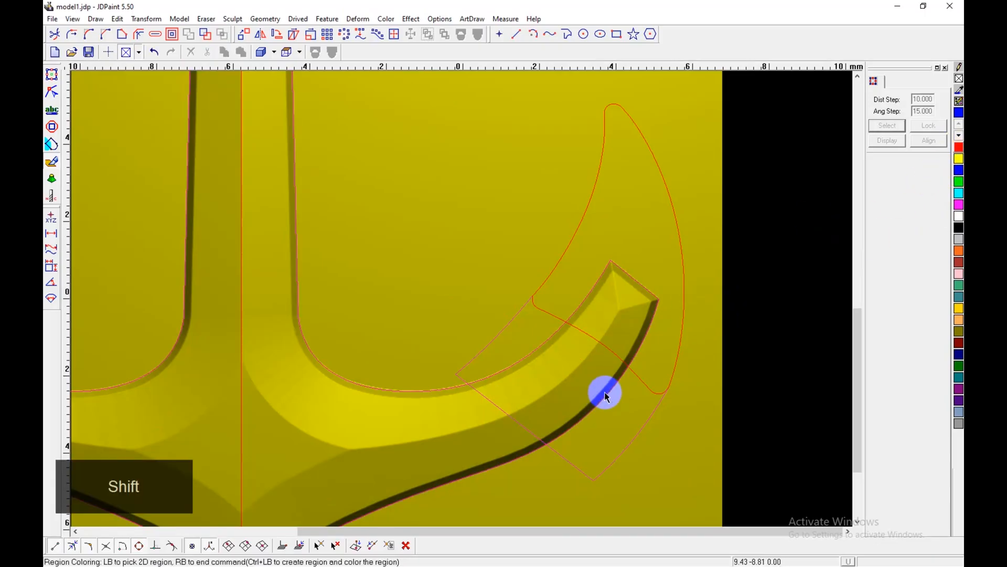
{"action": "key", "text": "shift+c"}
{"action": "left_click", "coordinate": [610, 353]}
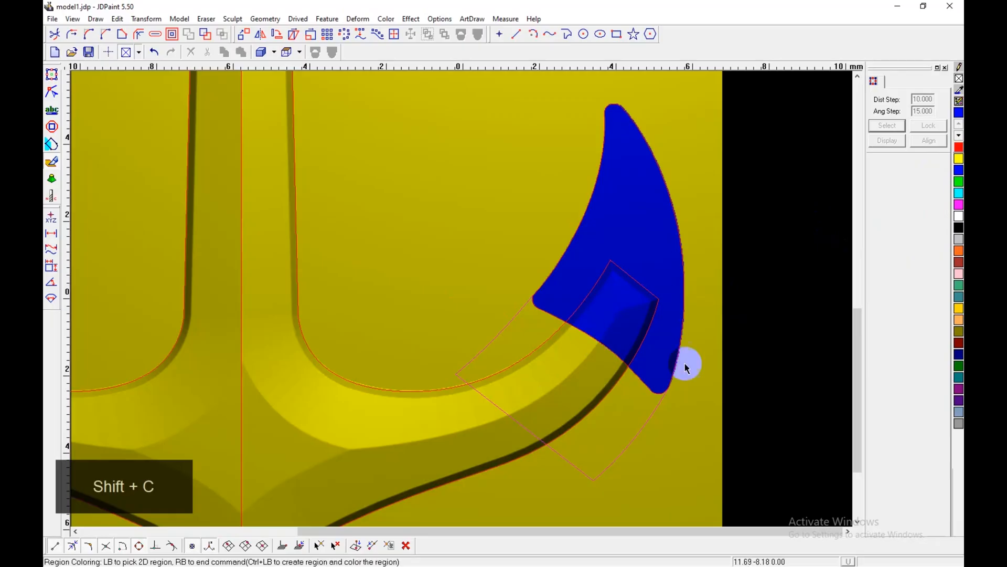
{"action": "right_click", "coordinate": [703, 385]}
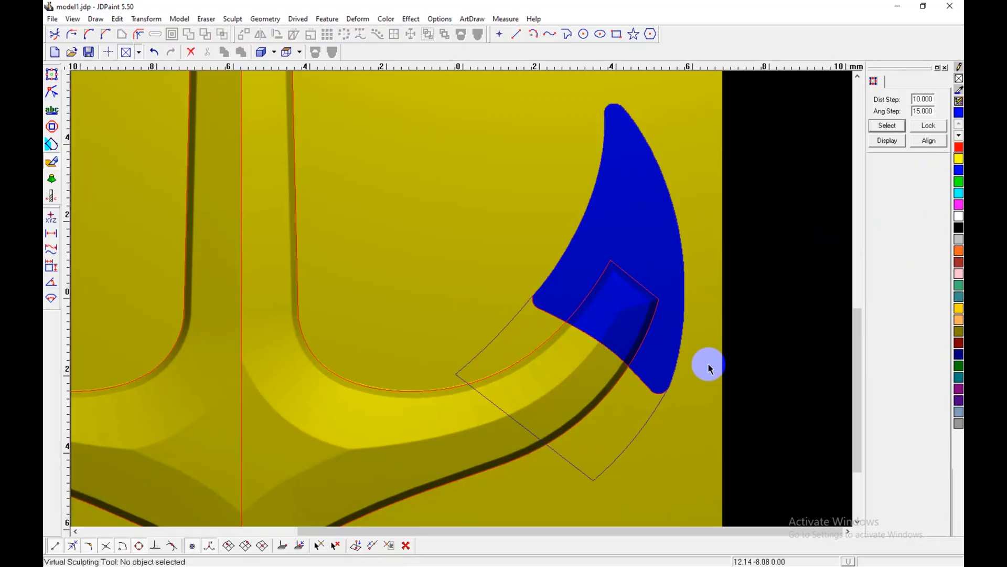
Step: Try a Region Relief in Add mode on the blue right fluke, inspect its overlap with the arm, and undo it
{"action": "key", "text": "shift+d"}
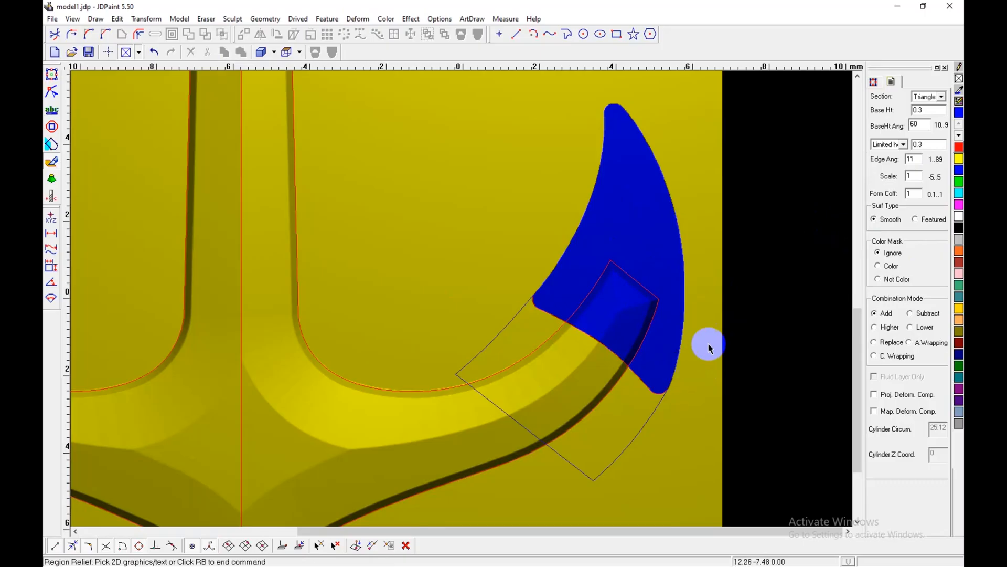
{"action": "left_click", "coordinate": [588, 345]}
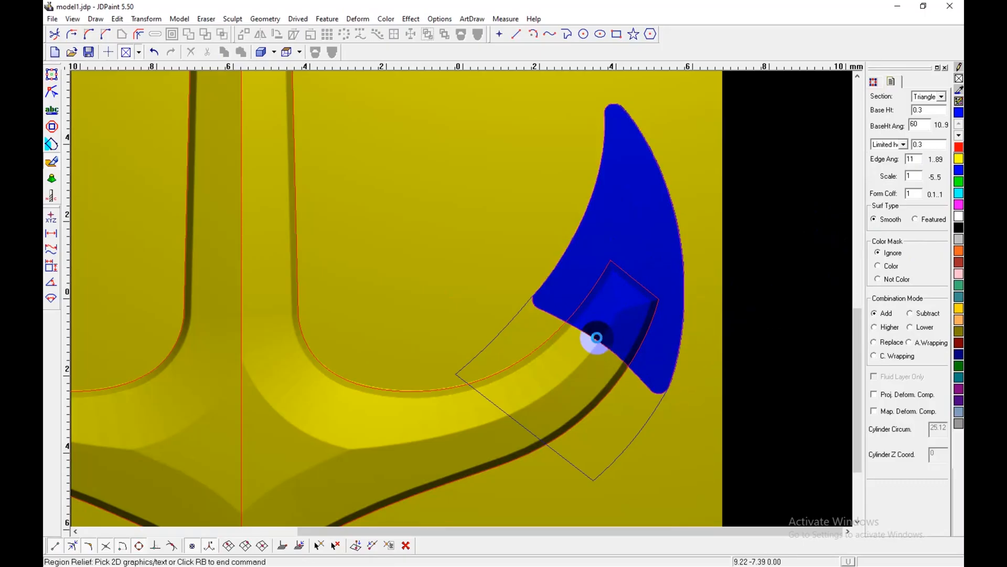
{"action": "key", "text": "shift+b"}
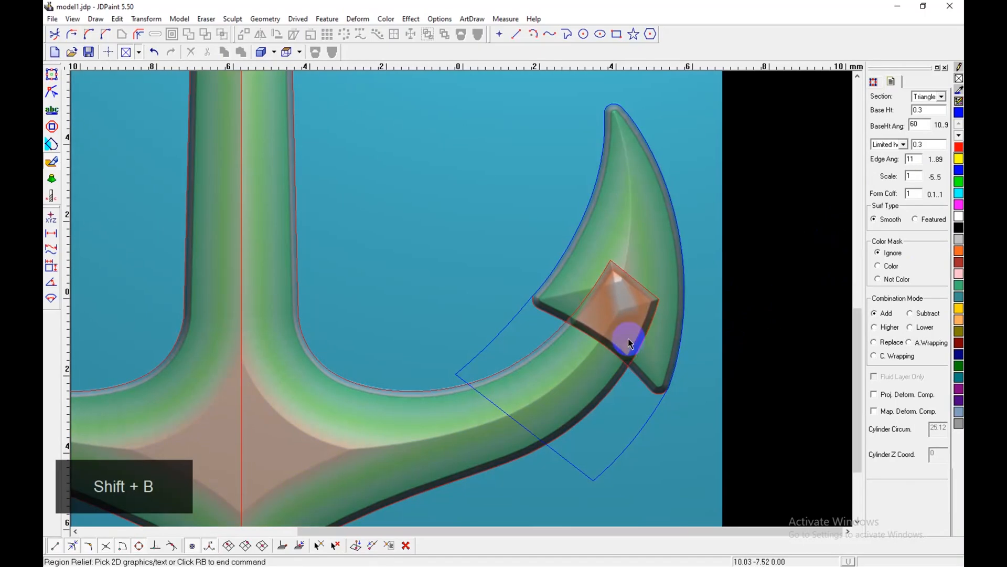
{"action": "middle_click_drag", "start_coordinate": [649, 334], "coordinate": [627, 297]}
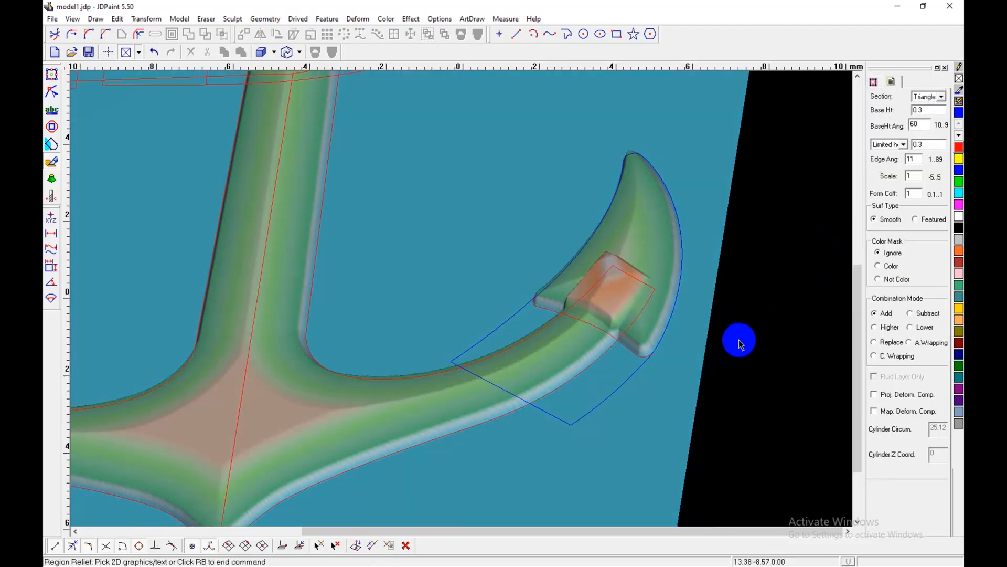
{"action": "key", "text": "z"}
Step: Apply the Region Relief to the blue right fluke with the combination mode set to Higher
{"action": "left_click", "coordinate": [874, 328]}
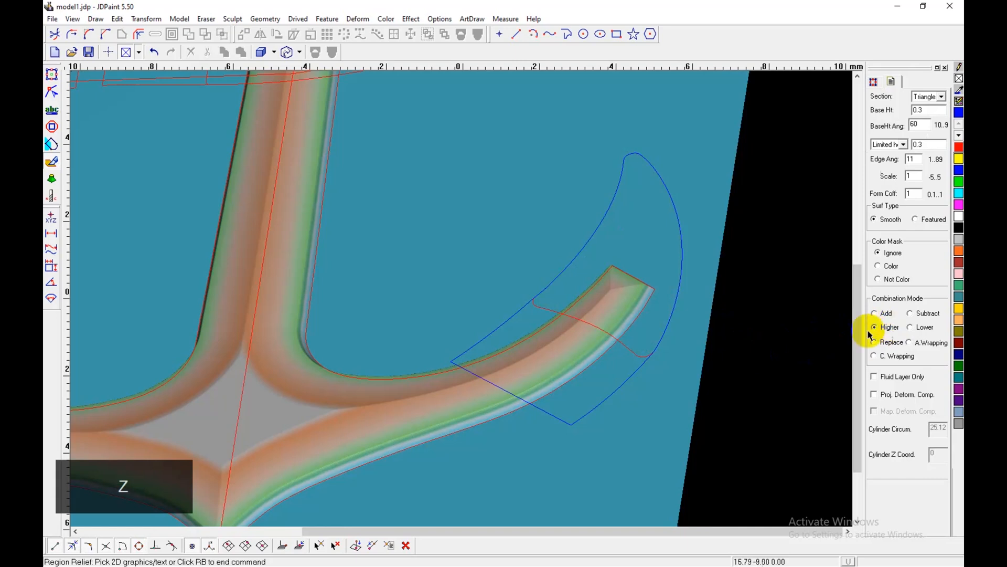
{"action": "left_click", "coordinate": [589, 330]}
{"action": "right_click", "coordinate": [685, 356]}
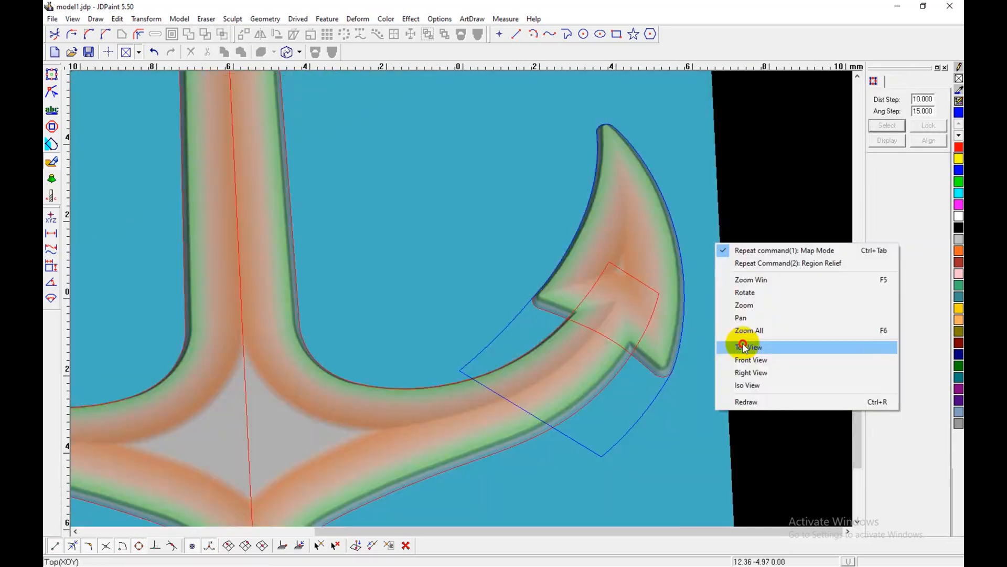
Step: Return to the top view and undo the Region Relief on the right fluke
{"action": "left_click", "coordinate": [743, 344]}
{"action": "scroll", "coordinate": [632, 335], "scroll_direction": "up", "scroll_amount": 1}
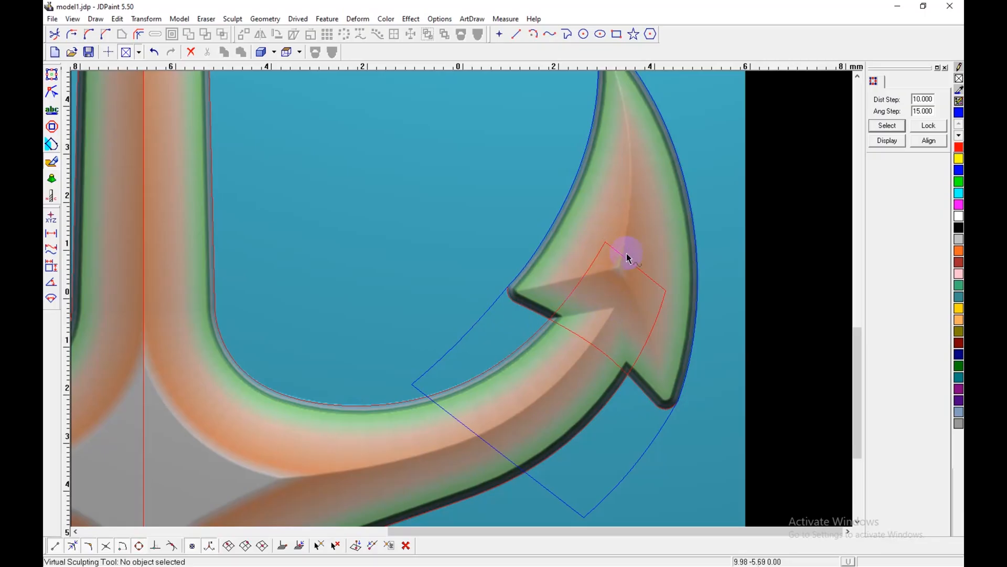
{"action": "key", "text": "z"}
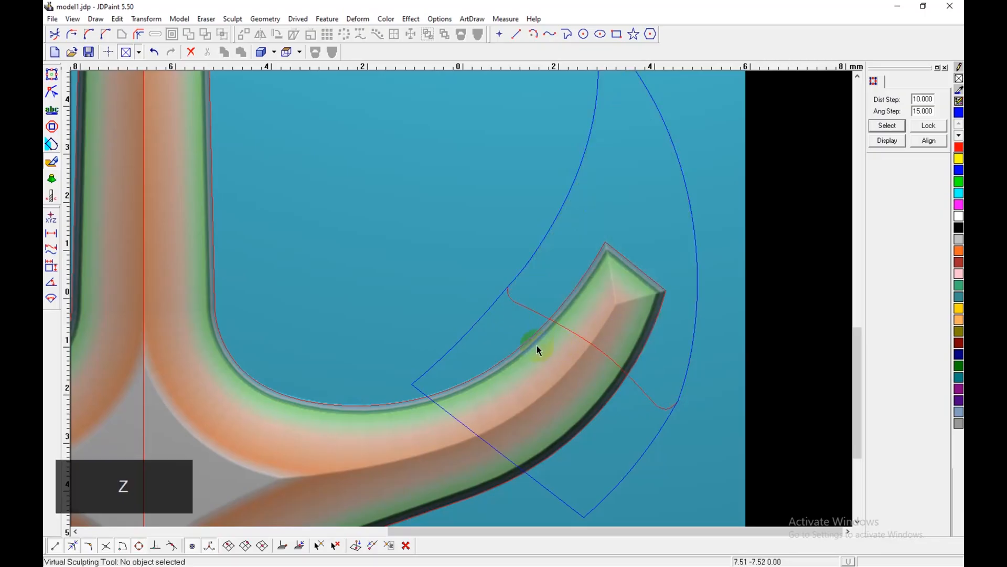
Step: Try a Region Relief on the extended blue outline around the right fluke with the colour mask set to Ignore
{"action": "key", "text": "shift+d"}
{"action": "left_click", "coordinate": [482, 318]}
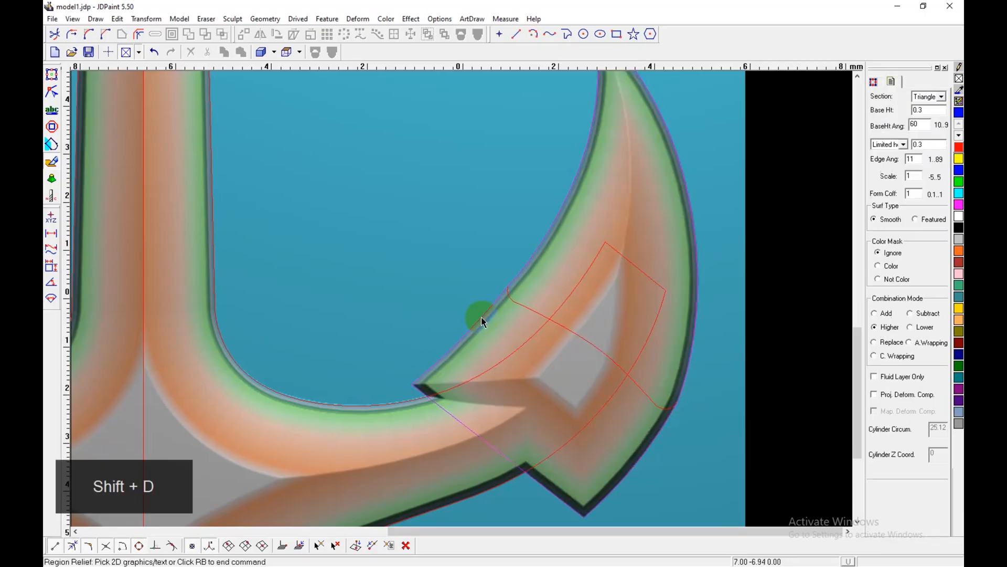
{"action": "key", "text": "z"}
Step: Apply the Region Relief to the extended blue fluke outline with the colour mask set to Color, and inspect it at an angle
{"action": "left_click", "coordinate": [892, 267]}
{"action": "left_click", "coordinate": [475, 326]}
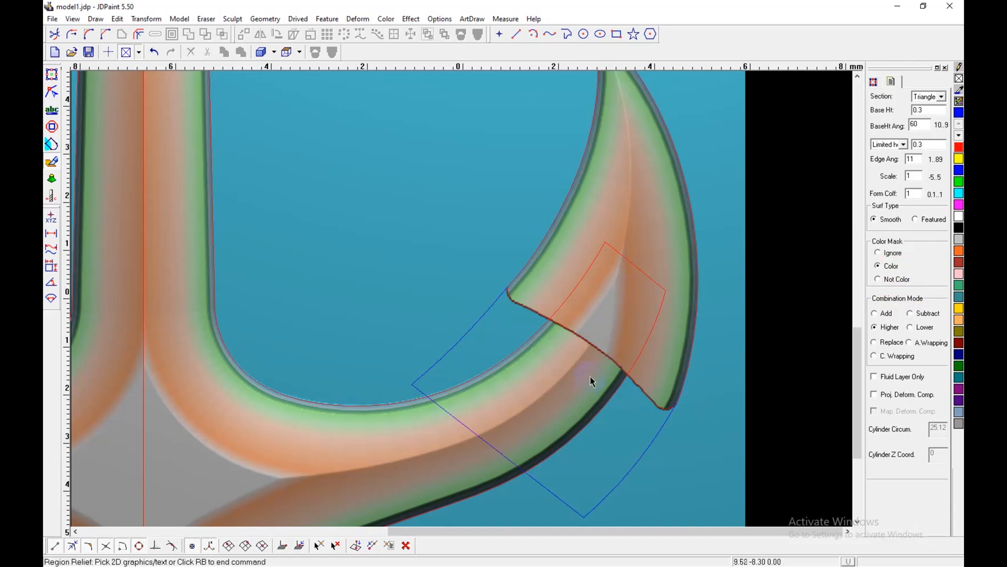
{"action": "middle_click_drag", "start_coordinate": [645, 370], "coordinate": [635, 329]}
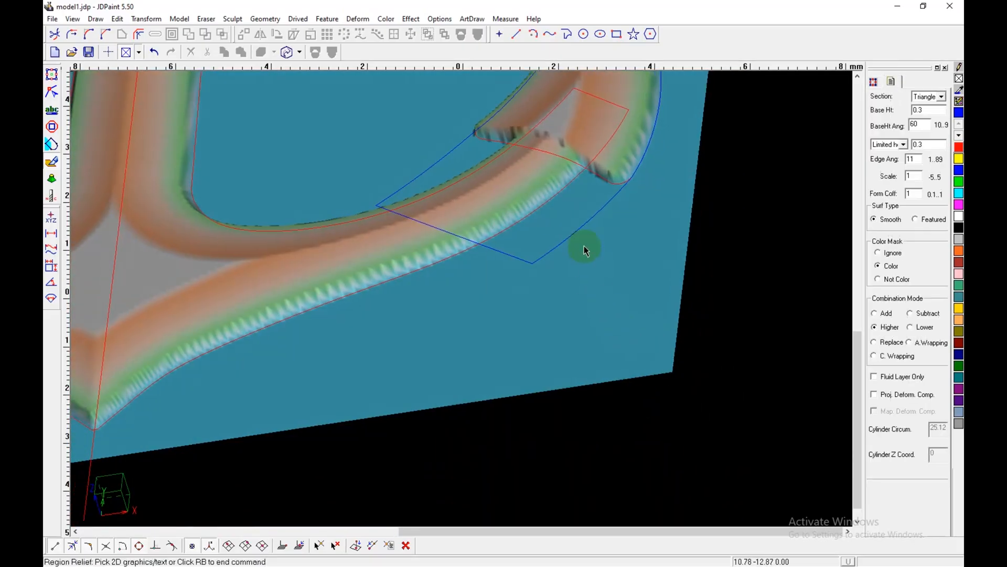
{"action": "right_click", "coordinate": [670, 167]}
{"action": "left_click", "coordinate": [709, 271]}
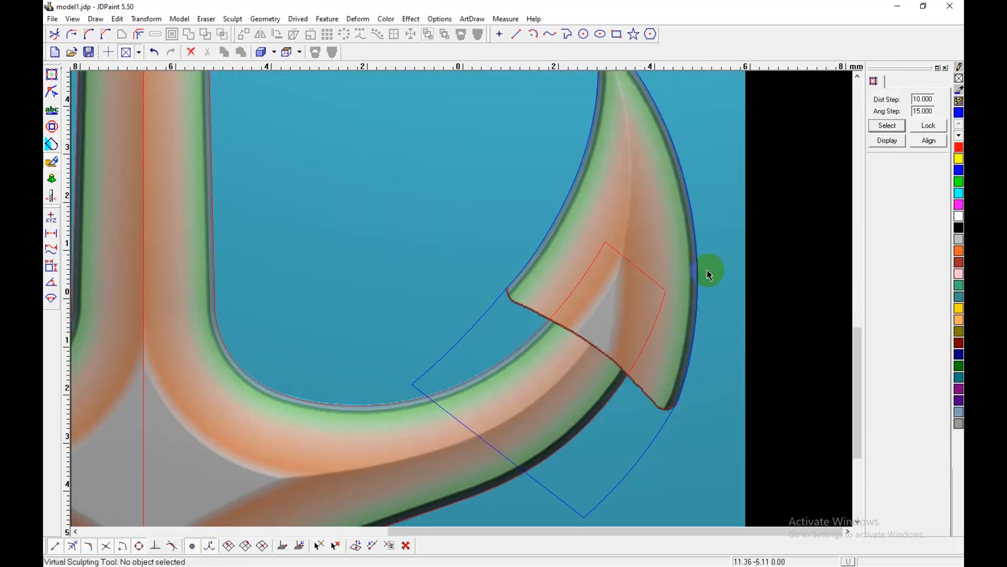
Step: Compare the right fluke's ridge and its overlap with the arm against the 2D reference image
{"action": "left_click", "coordinate": [52, 74]}
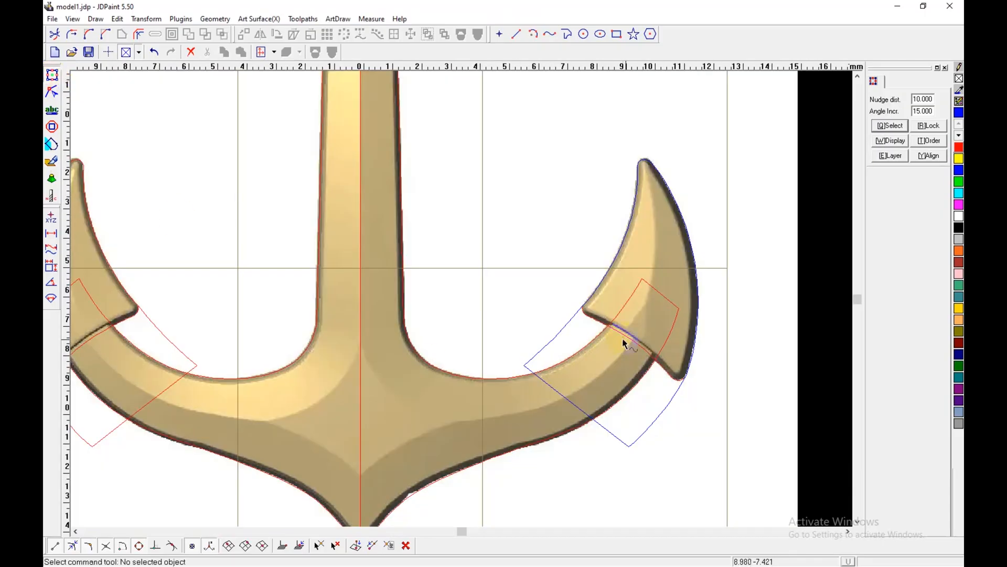
{"action": "scroll", "coordinate": [624, 344], "scroll_direction": "up", "scroll_amount": 2}
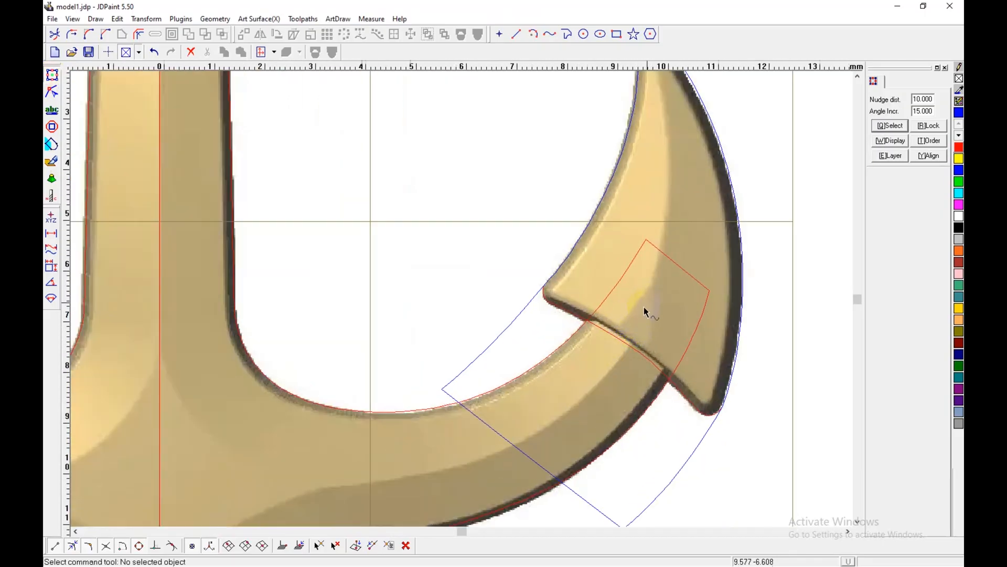
{"action": "left_click", "coordinate": [51, 161]}
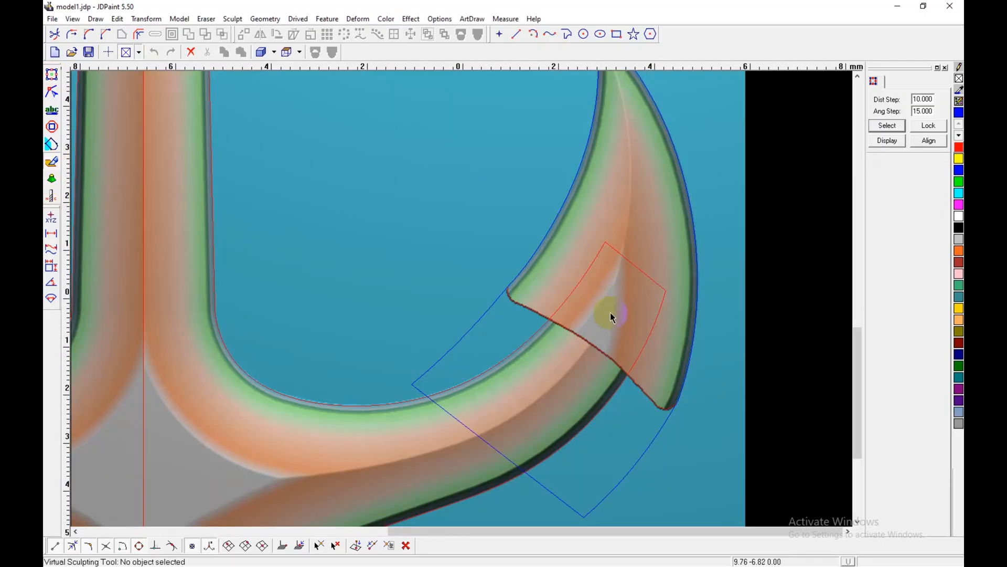
{"action": "scroll", "coordinate": [616, 319], "scroll_direction": "up", "scroll_amount": 1}
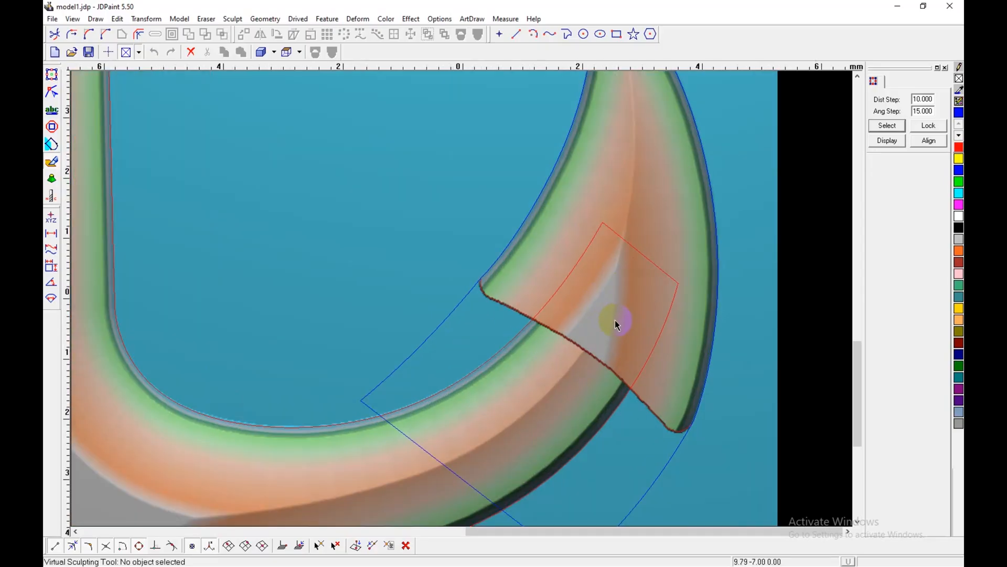
Step: Undo the fluke relief and reapply it to the extended blue outline with an edge angle of 10
{"action": "key", "text": "z"}
{"action": "key", "text": "shift+d"}
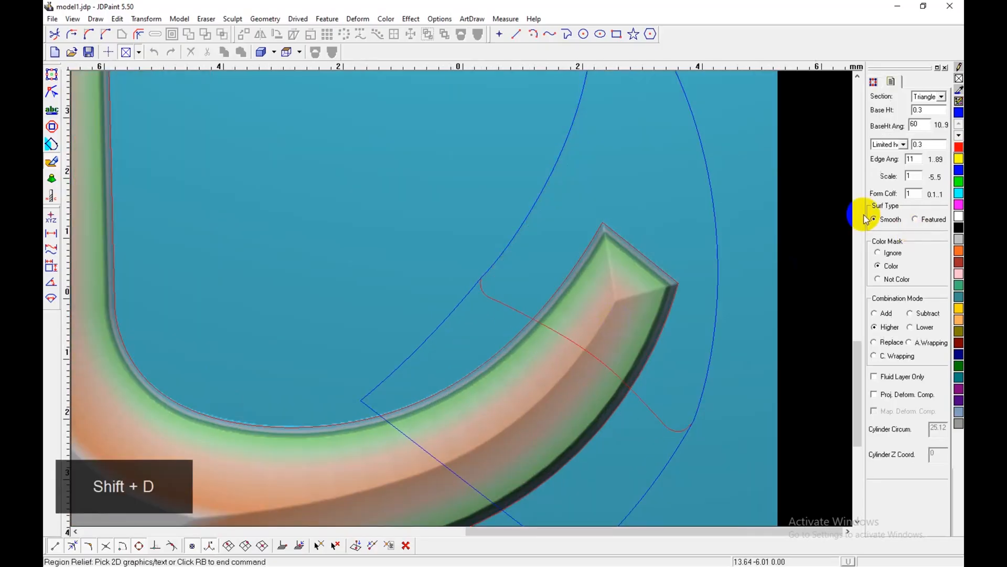
{"action": "left_click", "coordinate": [911, 159]}
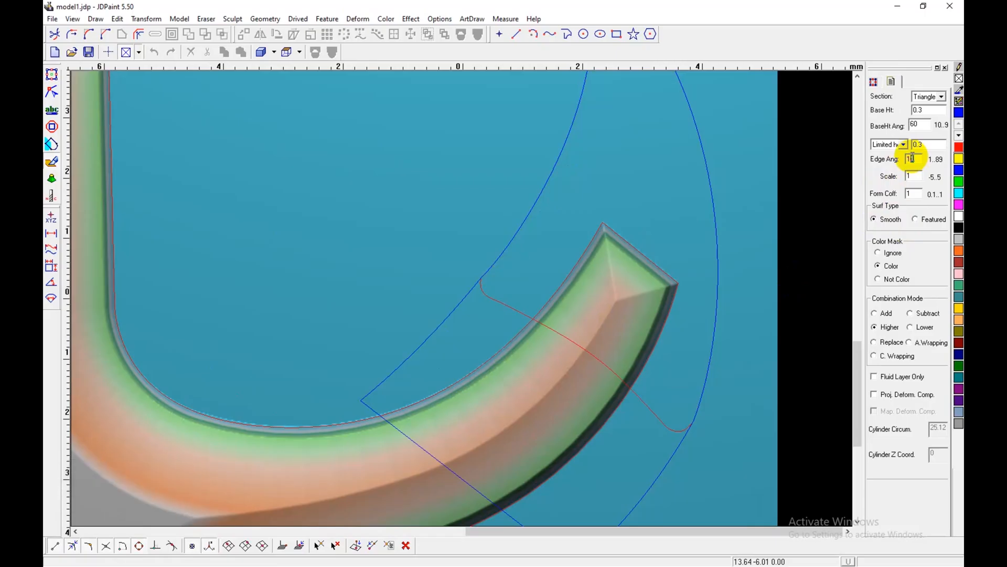
{"action": "type", "text": "0"}
{"action": "left_click", "coordinate": [662, 470]}
{"action": "left_click", "coordinate": [749, 440]}
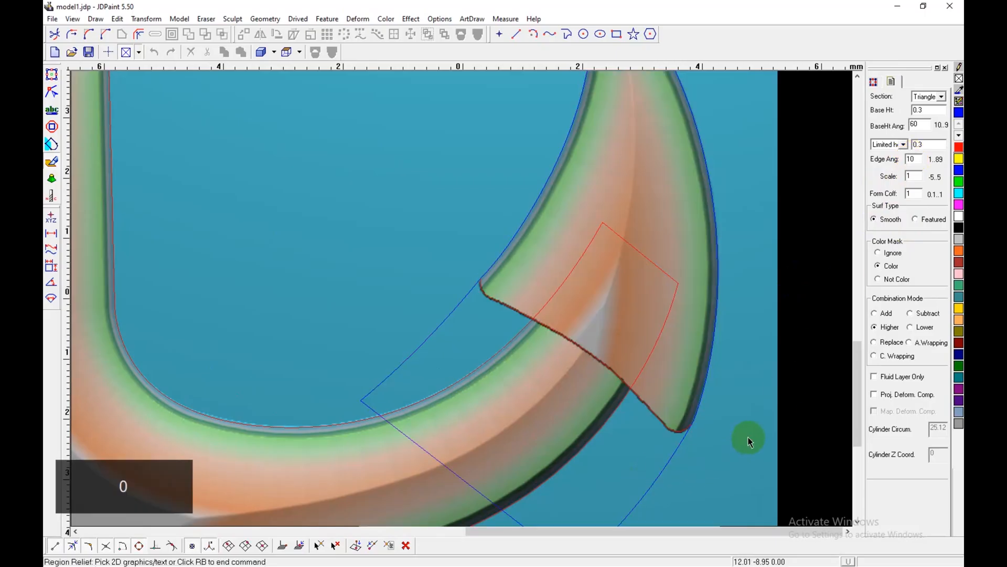
Step: Colour the left fluke region green and apply the same colour-masked Region Relief to its extended outline
{"action": "scroll", "coordinate": [726, 378], "scroll_direction": "down", "scroll_amount": 2}
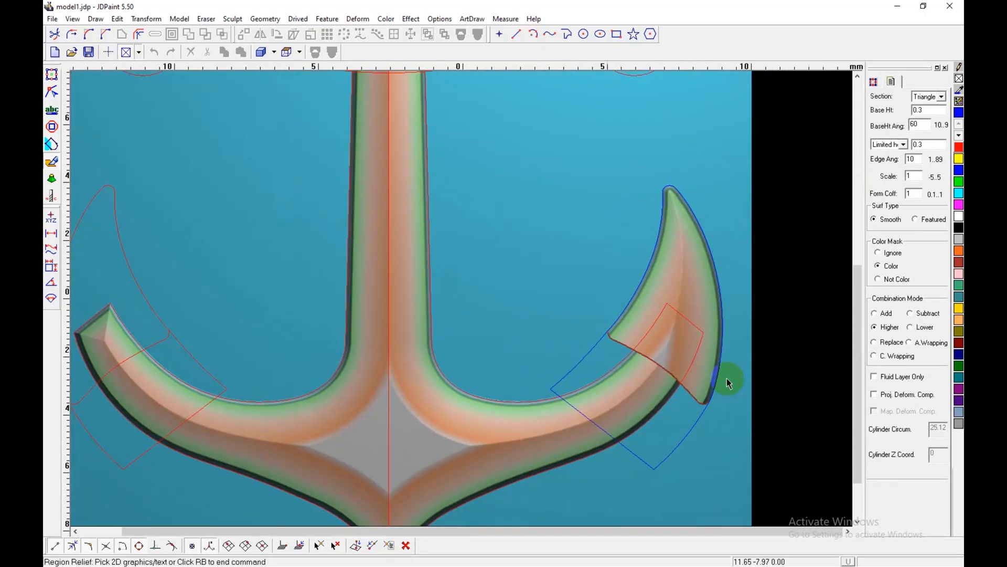
{"action": "scroll", "coordinate": [726, 377], "scroll_direction": "down", "scroll_amount": 1}
{"action": "middle_click_drag", "start_coordinate": [497, 401], "coordinate": [635, 402]}
{"action": "key", "text": "shift+n"}
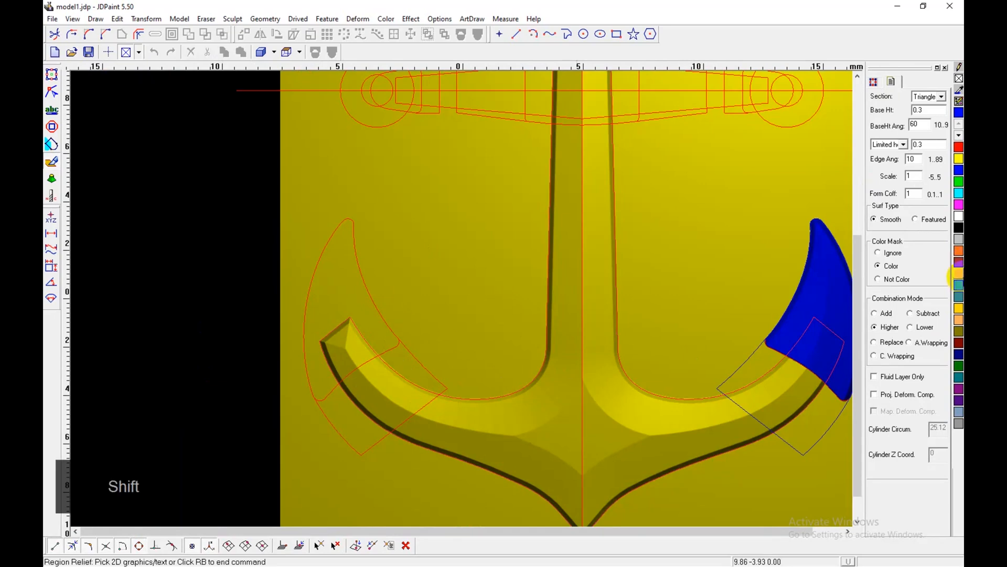
{"action": "left_click", "coordinate": [959, 286]}
{"action": "key", "text": "shift+d"}
{"action": "left_click", "coordinate": [314, 400]}
{"action": "right_click", "coordinate": [475, 346]}
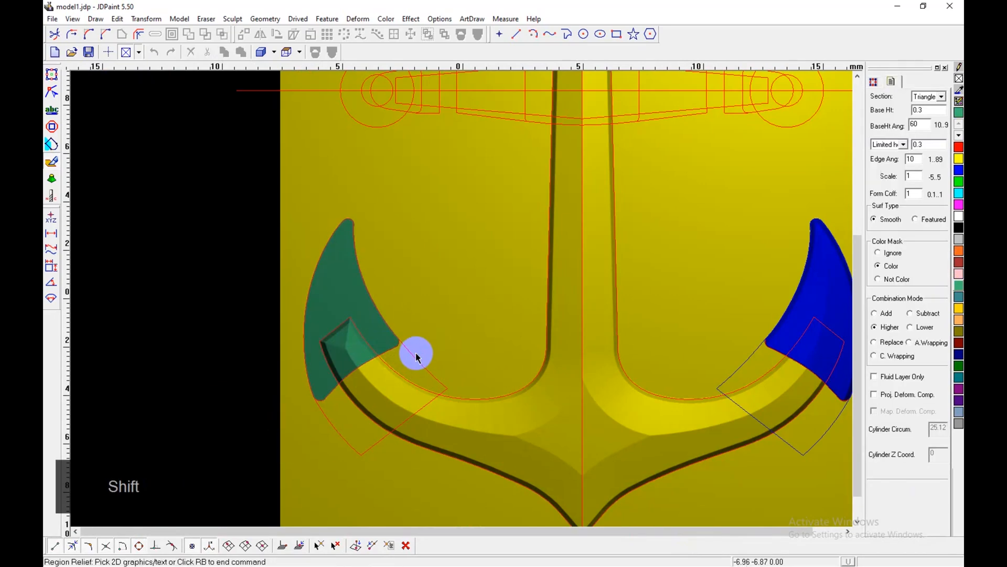
{"action": "right_click", "coordinate": [497, 360]}
Step: Switch back to the shaded relief display and examine both flukes and the shank without the outlines
{"action": "key", "text": "shift+b"}
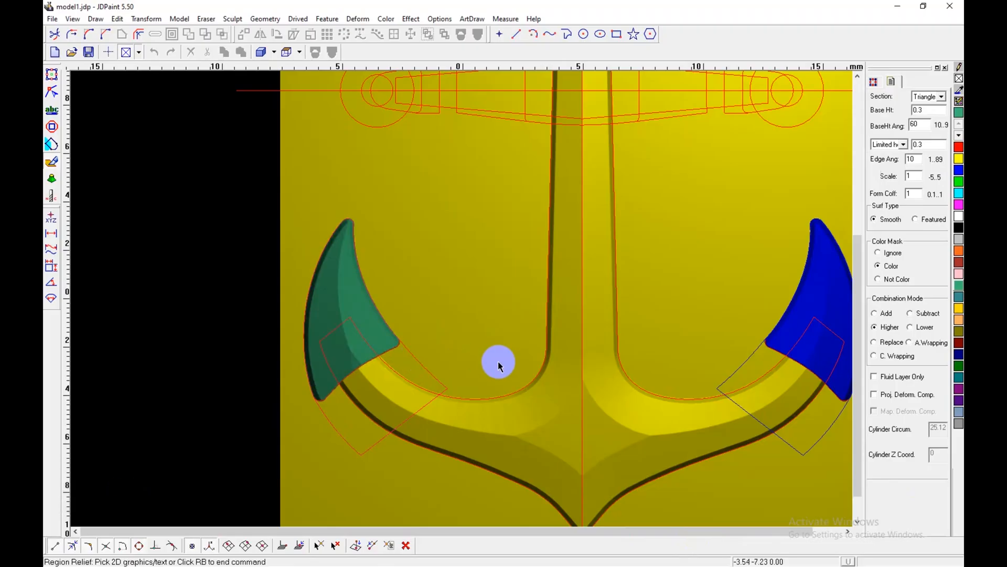
{"action": "key", "text": "e"}
{"action": "middle_click_drag", "start_coordinate": [528, 346], "coordinate": [498, 382]}
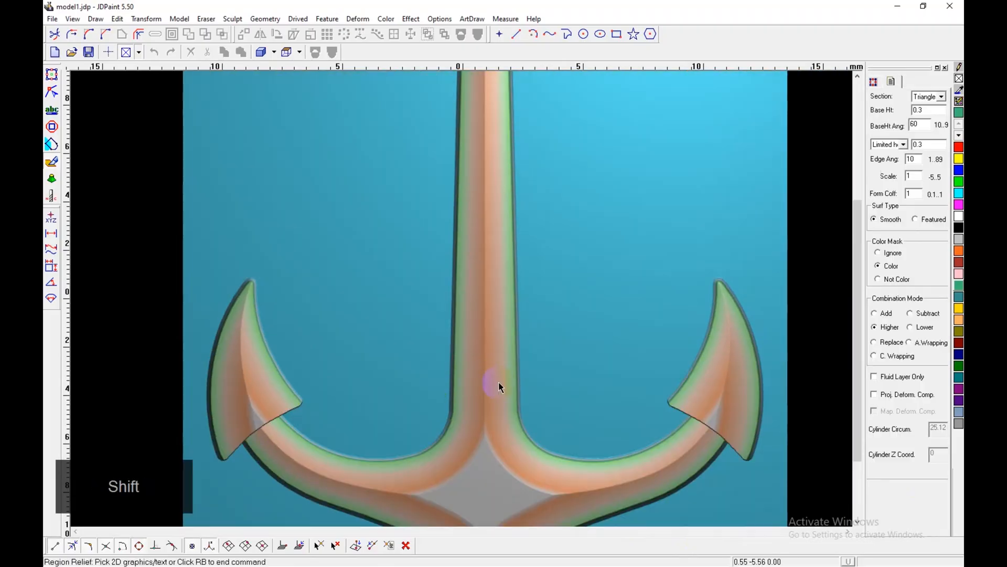
{"action": "scroll", "coordinate": [499, 382], "scroll_direction": "down", "scroll_amount": 2}
{"action": "key", "text": "e"}
{"action": "middle_click_drag", "start_coordinate": [450, 293], "coordinate": [450, 408]}
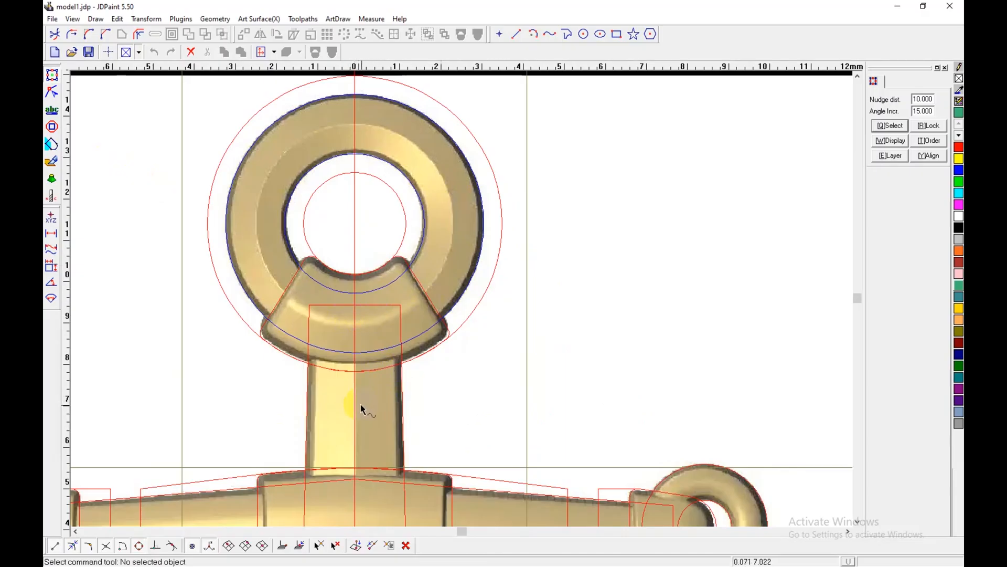
Step: Return to virtual sculpting and probe the relief heights at the anchor's centre junction and the shank's upper end
{"action": "left_click", "coordinate": [51, 164]}
{"action": "scroll", "coordinate": [379, 212], "scroll_direction": "down", "scroll_amount": 4}
{"action": "middle_click_drag", "start_coordinate": [384, 290], "coordinate": [365, 270]}
{"action": "scroll", "coordinate": [400, 334], "scroll_direction": "up", "scroll_amount": 4}
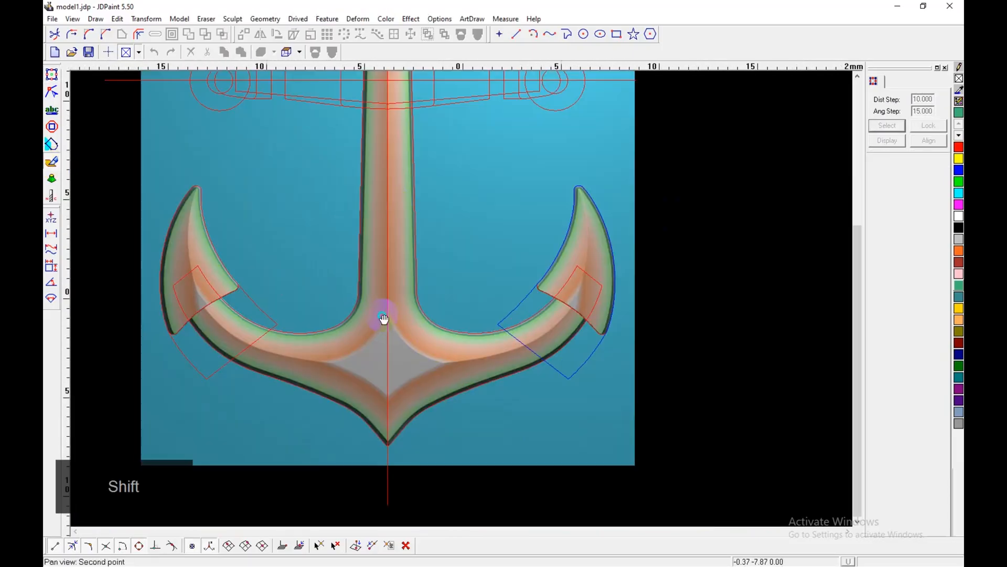
{"action": "middle_click_drag", "start_coordinate": [385, 320], "coordinate": [395, 419]}
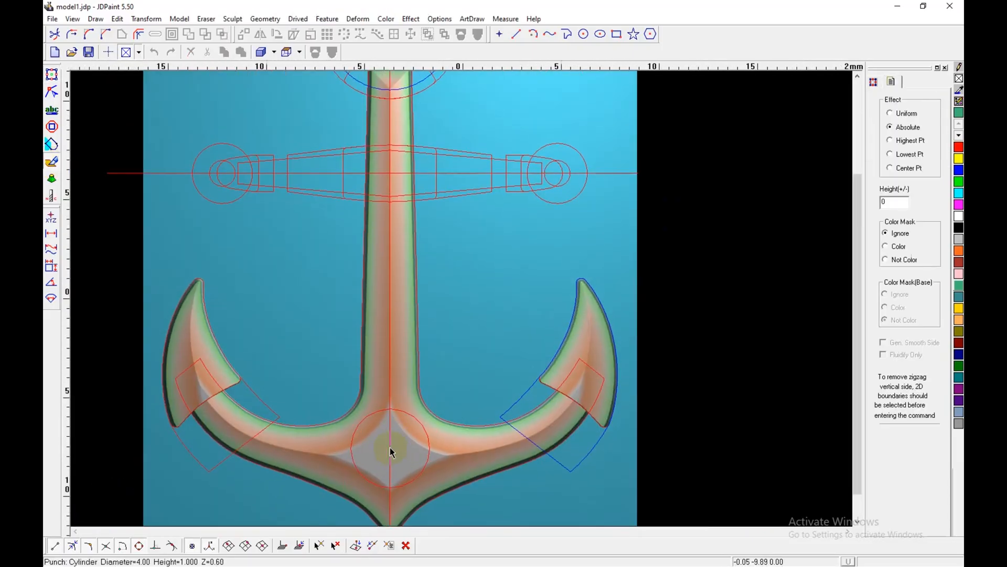
{"action": "middle_click_drag", "start_coordinate": [399, 162], "coordinate": [385, 328]}
{"action": "scroll", "coordinate": [393, 307], "scroll_direction": "up", "scroll_amount": 3, "text": "shift"}
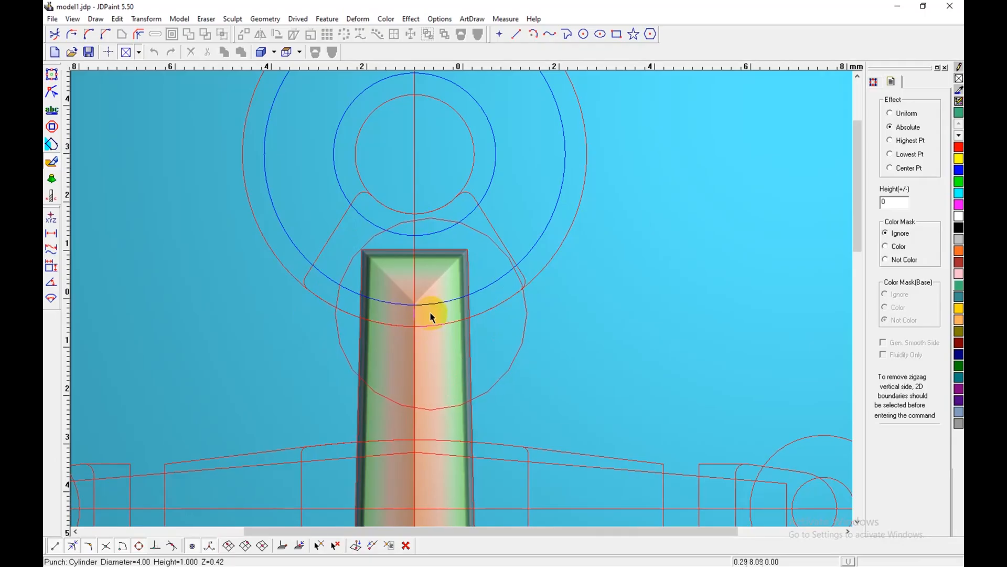
{"action": "key", "text": "shift+n"}
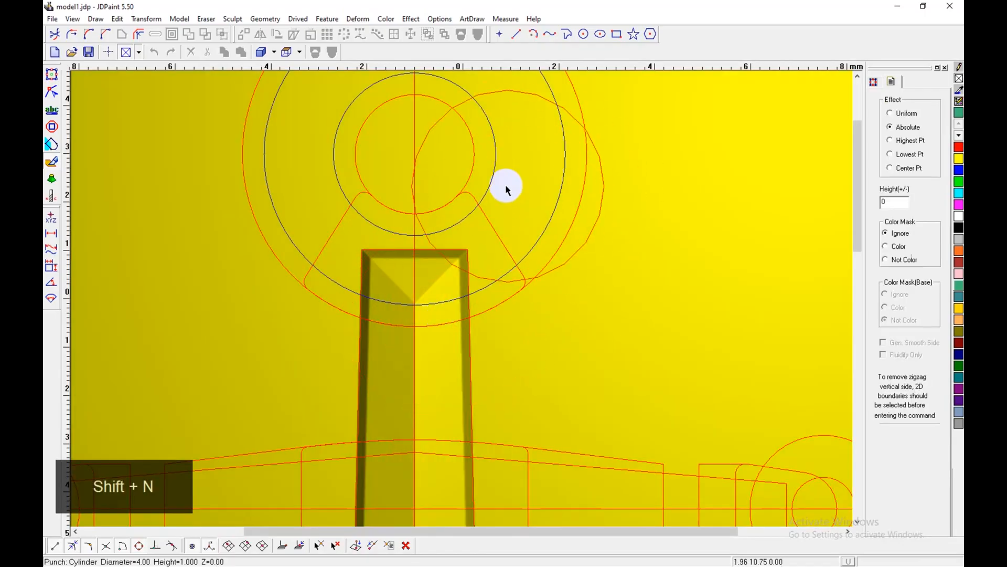
{"action": "middle_click_drag", "start_coordinate": [509, 259], "coordinate": [503, 316]}
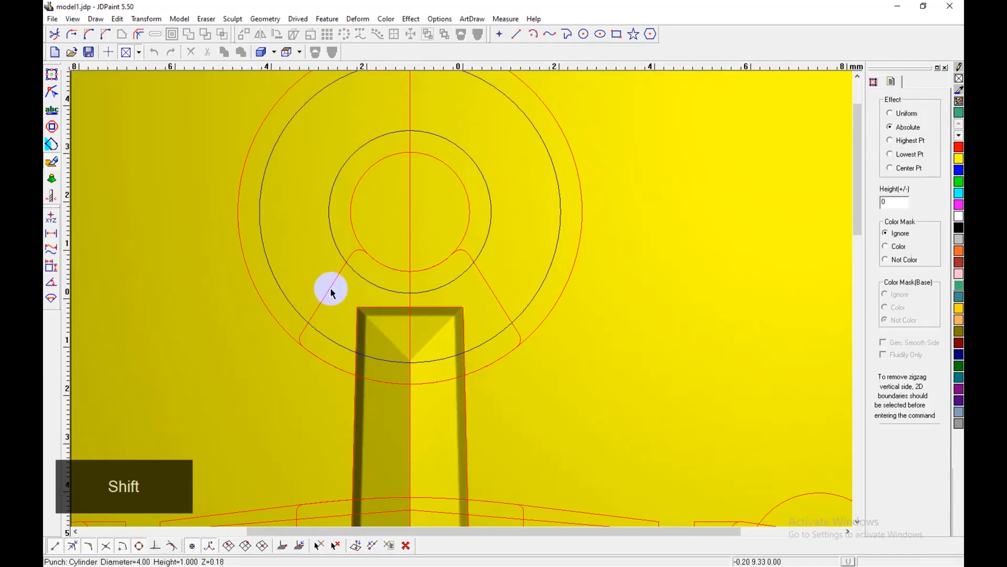
Step: Check the ring's profile and its clasp in the 2D reference image, and return to virtual sculpting
{"action": "left_click", "coordinate": [52, 74]}
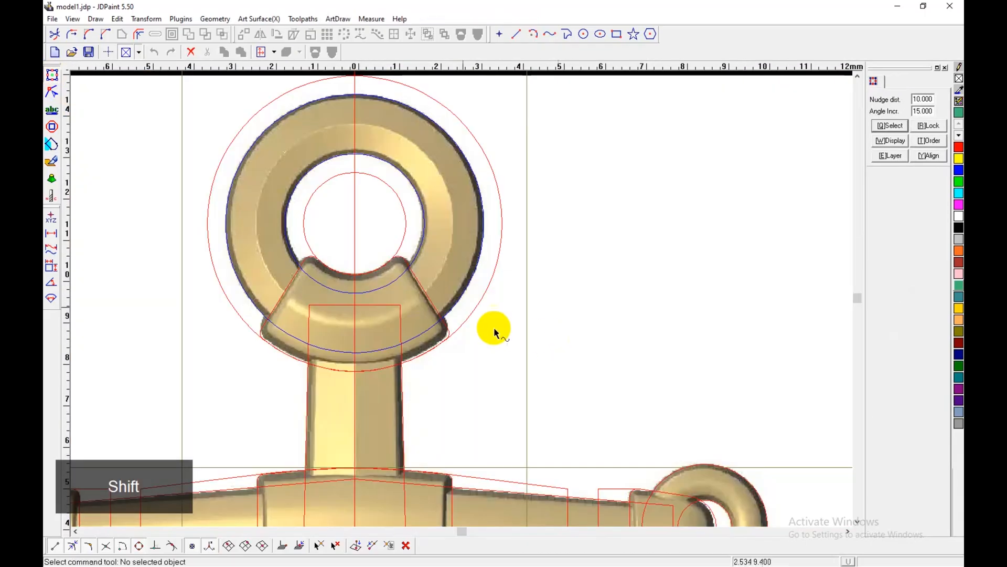
{"action": "scroll", "coordinate": [367, 266], "scroll_direction": "up", "scroll_amount": 3}
{"action": "scroll", "coordinate": [567, 304], "scroll_direction": "down", "scroll_amount": 2}
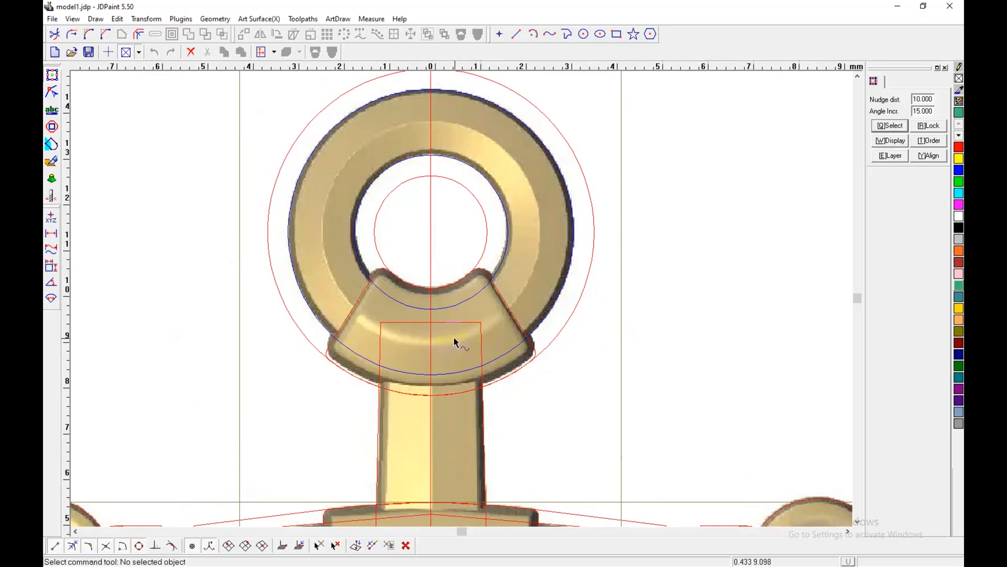
{"action": "middle_click_drag", "start_coordinate": [492, 337], "coordinate": [450, 351], "text": "shift"}
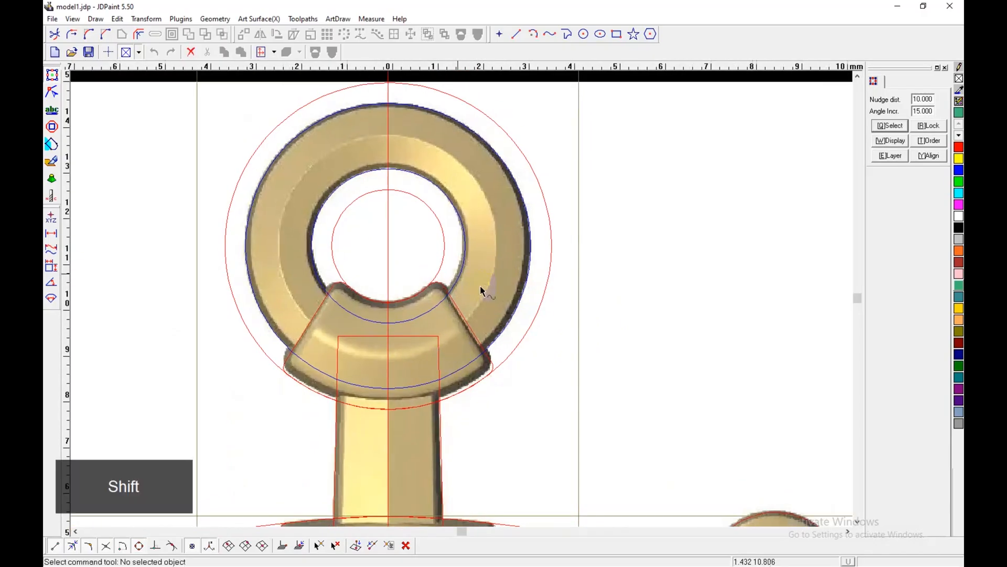
{"action": "left_click", "coordinate": [46, 167]}
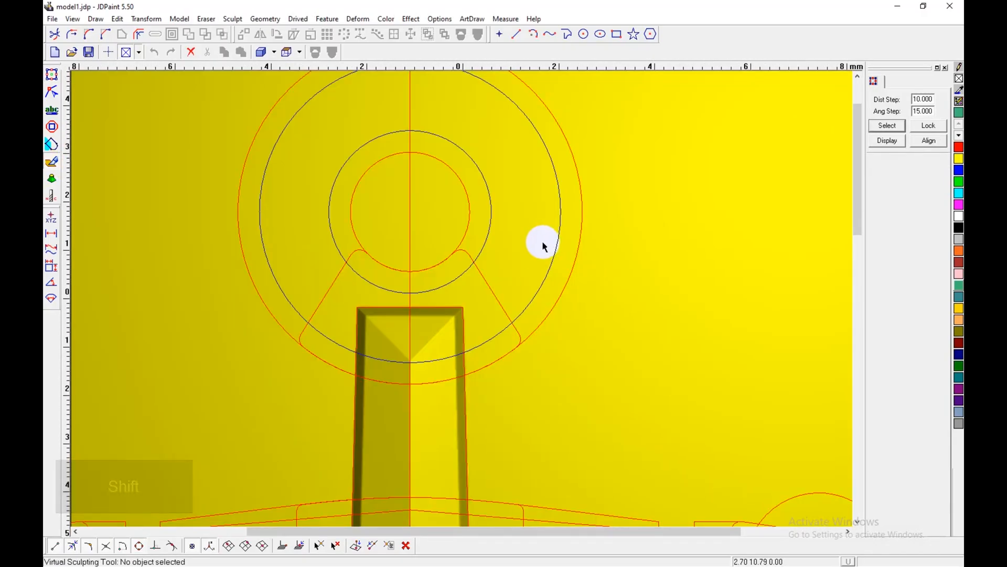
Step: Set the Region Relief for the ring to a base height of 0.2 and a Real height of 0.2
{"action": "middle_click_drag", "start_coordinate": [542, 242], "coordinate": [531, 316]}
{"action": "key", "text": "shift+d"}
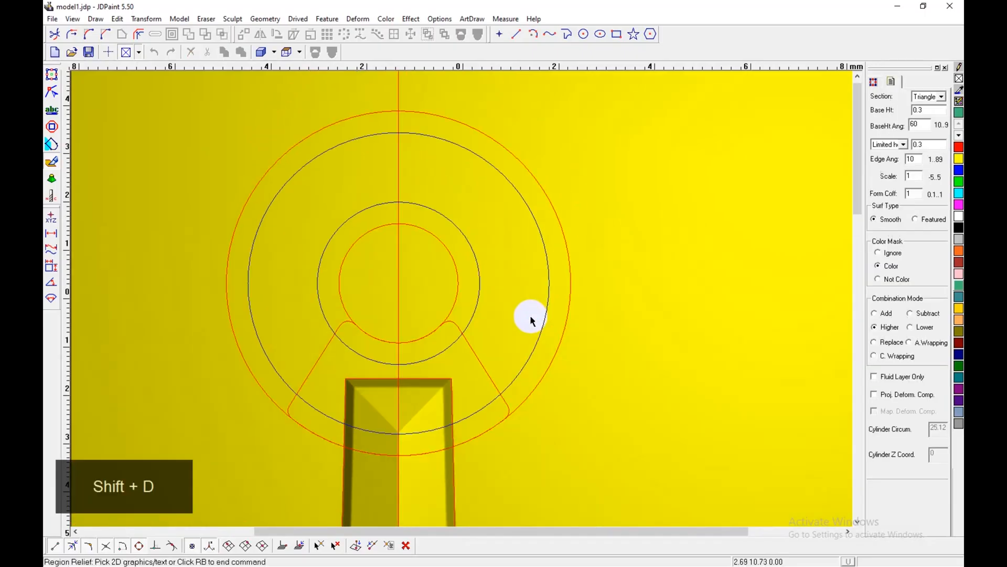
{"action": "left_click", "coordinate": [927, 108]}
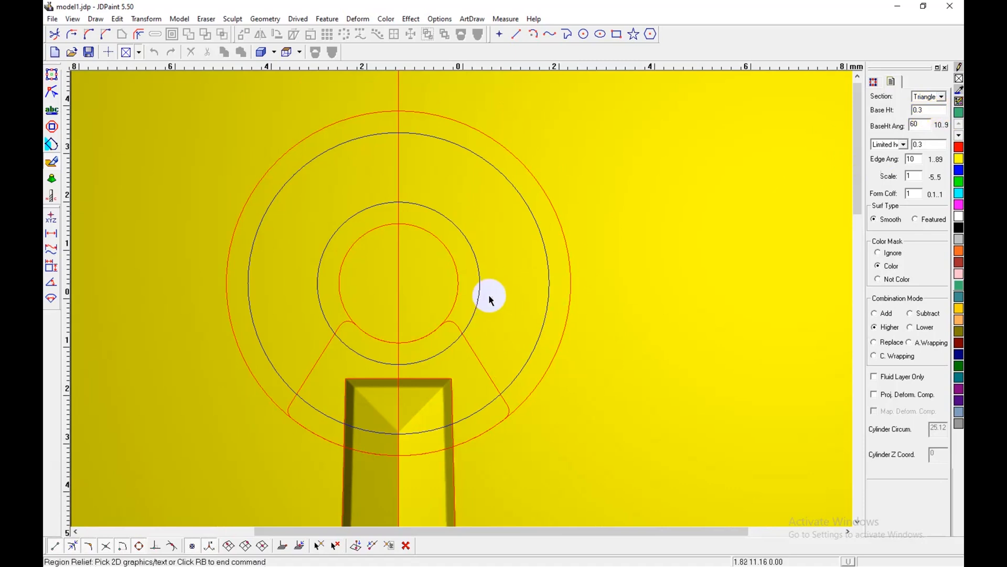
{"action": "left_click", "coordinate": [925, 114]}
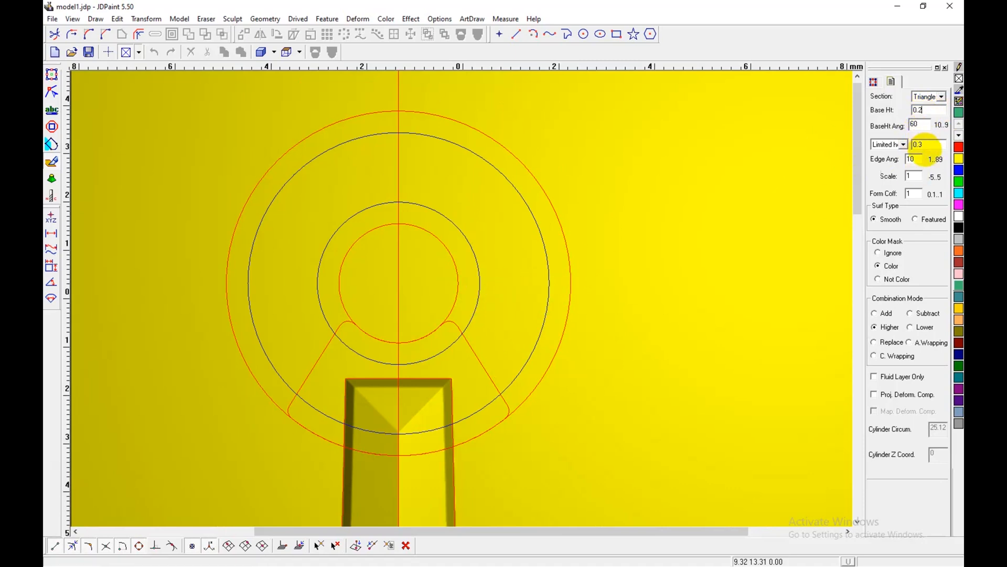
{"action": "type", "text": "2"}
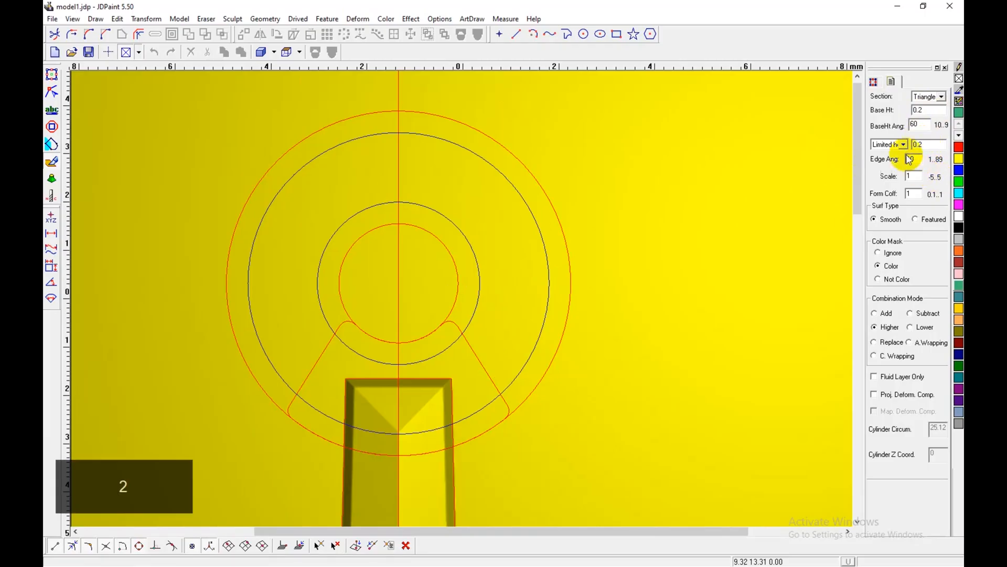
{"action": "left_click", "coordinate": [892, 145]}
{"action": "left_click", "coordinate": [887, 163]}
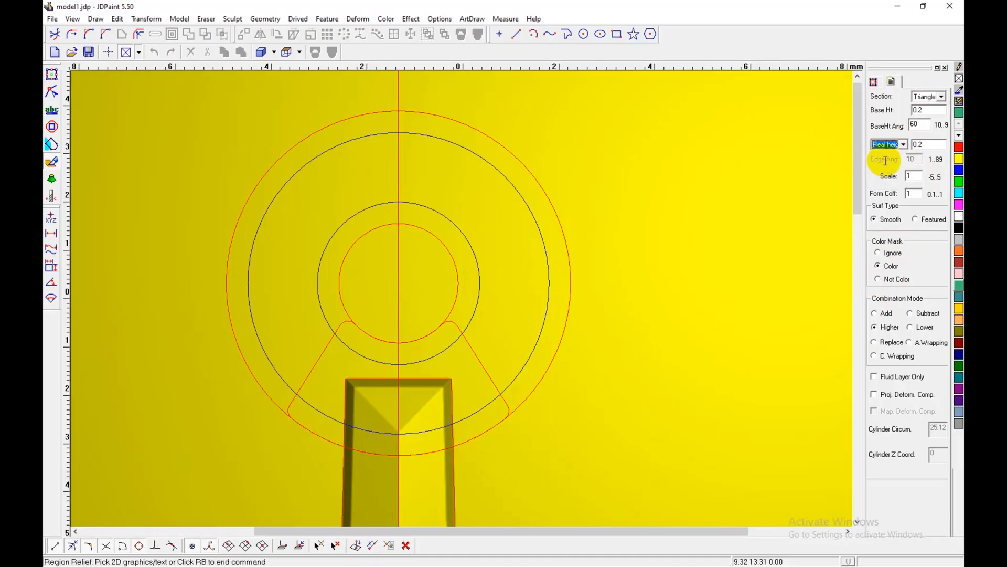
Step: Set the Region Relief color mask to Ignore and raise the ring between its two middle circles with the current heights
{"action": "left_click", "coordinate": [546, 325]}
{"action": "left_click", "coordinate": [543, 321]}
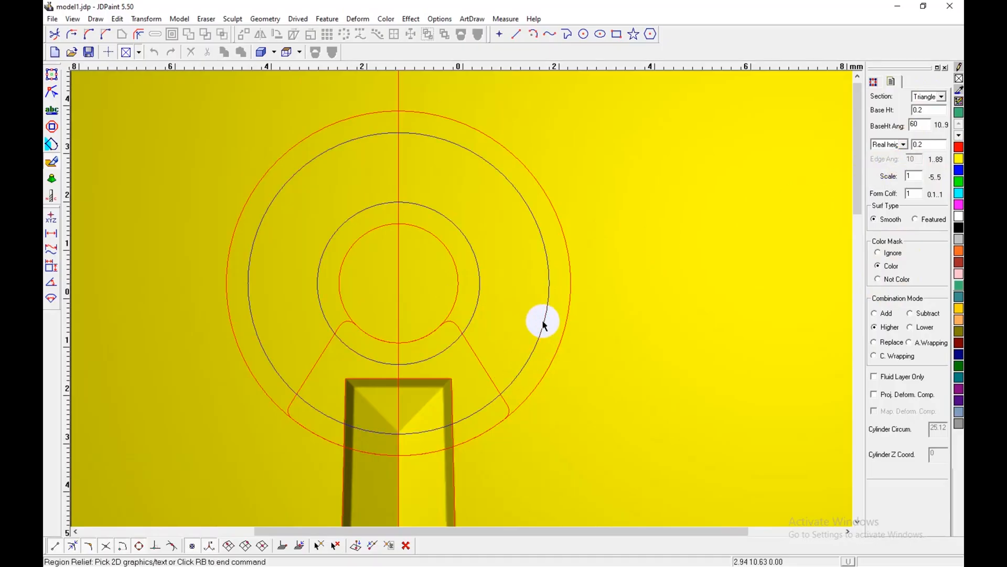
{"action": "left_click", "coordinate": [890, 253]}
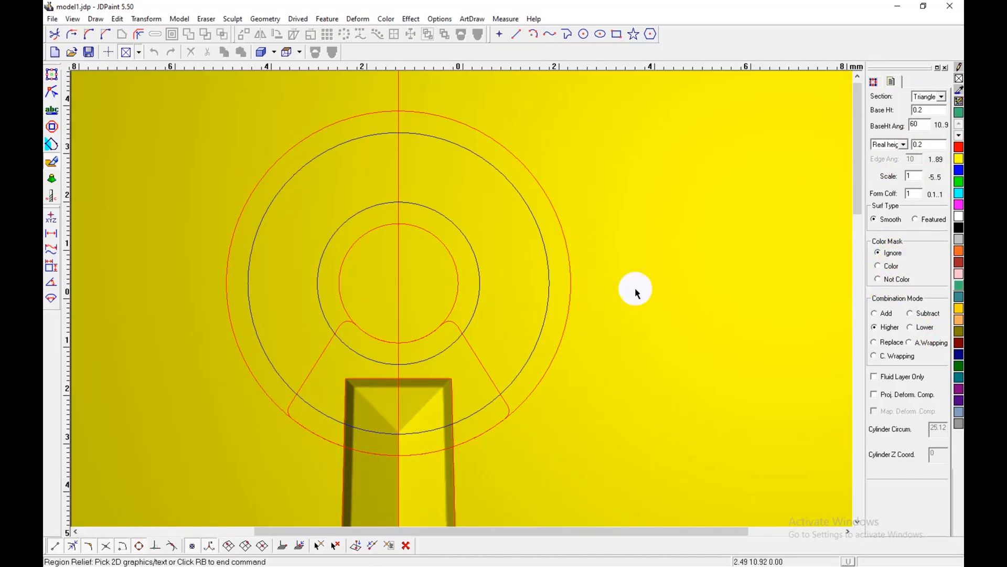
{"action": "left_click", "coordinate": [543, 328]}
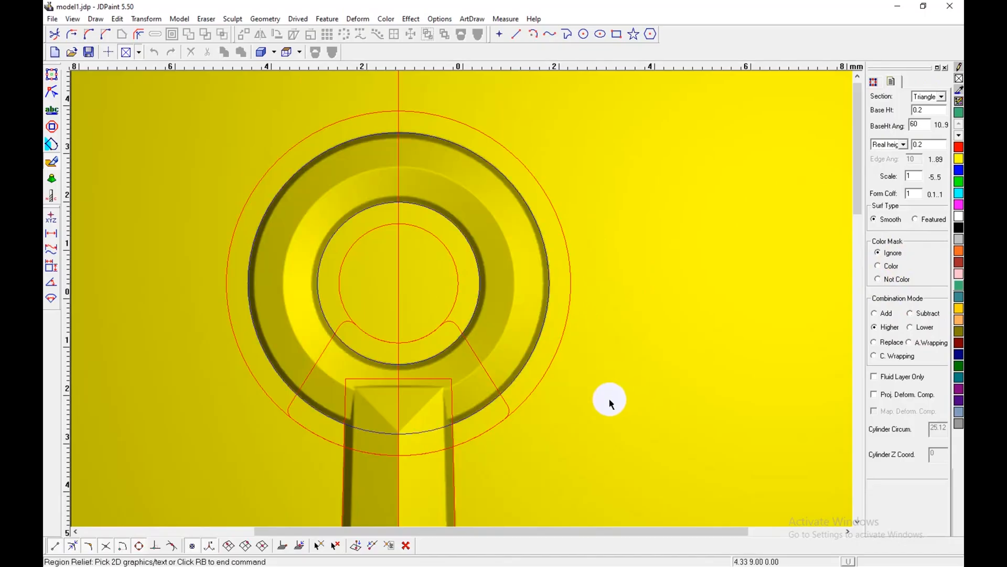
Step: Examine the raised ring in the shaded 3D display, return to the top view and undo the ring relief
{"action": "key", "text": "shift+b"}
{"action": "mouse_move", "coordinate": [570, 411]}
{"action": "middle_mouse_down"}
{"action": "mouse_move", "coordinate": [546, 367]}
{"action": "mouse_move", "coordinate": [544, 383]}
{"action": "middle_mouse_up"}
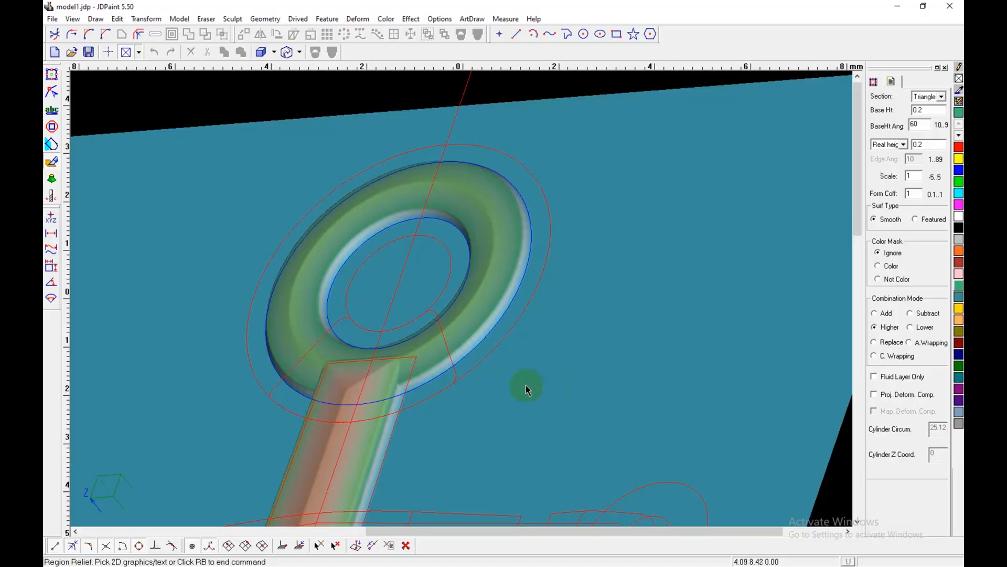
{"action": "right_click", "coordinate": [588, 266]}
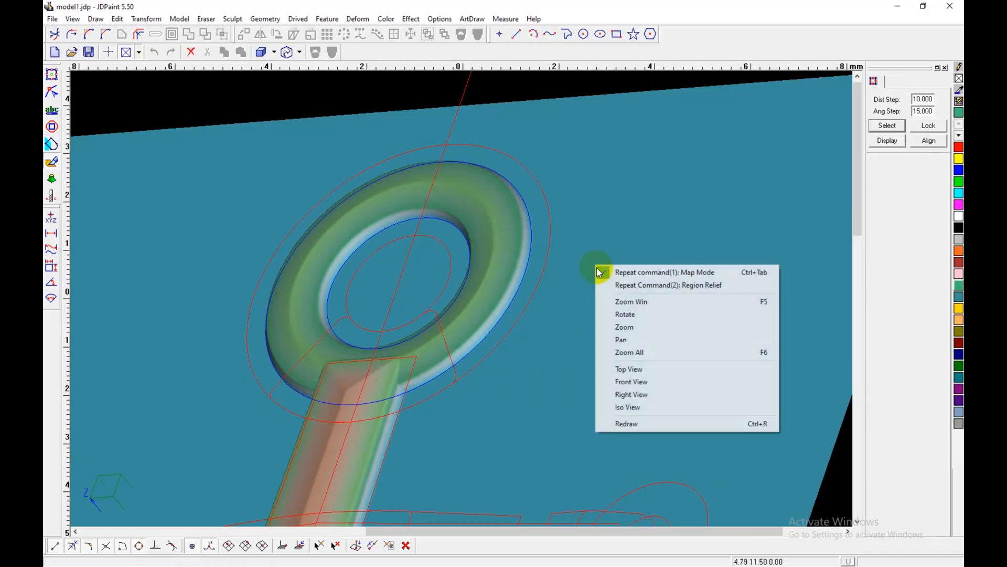
{"action": "left_click", "coordinate": [627, 371]}
{"action": "key", "text": "z"}
Step: Raise the ring with Region Relief at a base height of 0.25 and a Real height of 0.25, and examine it in 3D
{"action": "key", "text": "shift+d"}
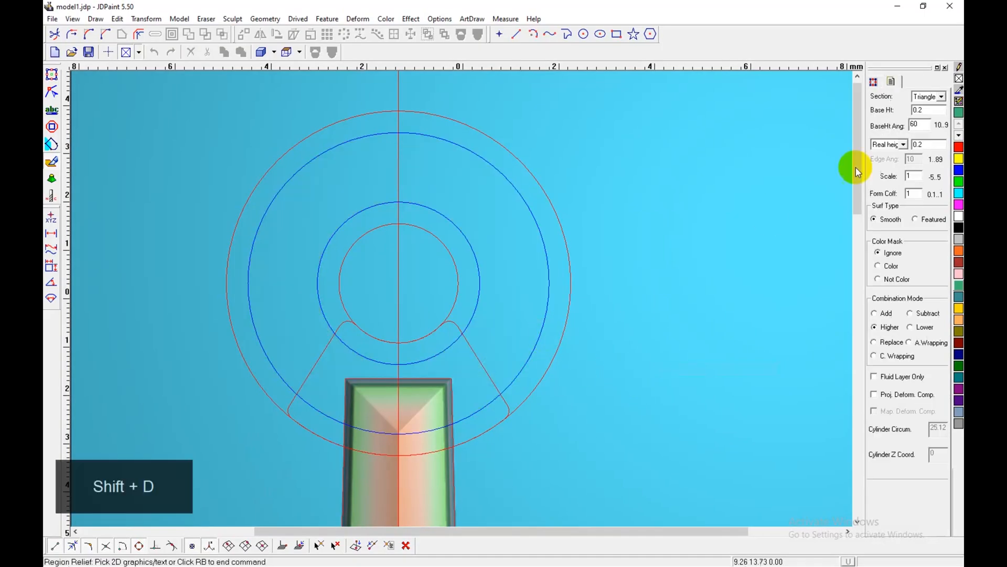
{"action": "type", "text": "5"}
{"action": "left_click", "coordinate": [542, 321]}
{"action": "mouse_move", "coordinate": [623, 366]}
{"action": "middle_mouse_down"}
{"action": "mouse_move", "coordinate": [613, 330]}
{"action": "mouse_move", "coordinate": [603, 329]}
{"action": "middle_mouse_up"}
{"action": "right_click", "coordinate": [617, 295]}
{"action": "right_click", "coordinate": [619, 296]}
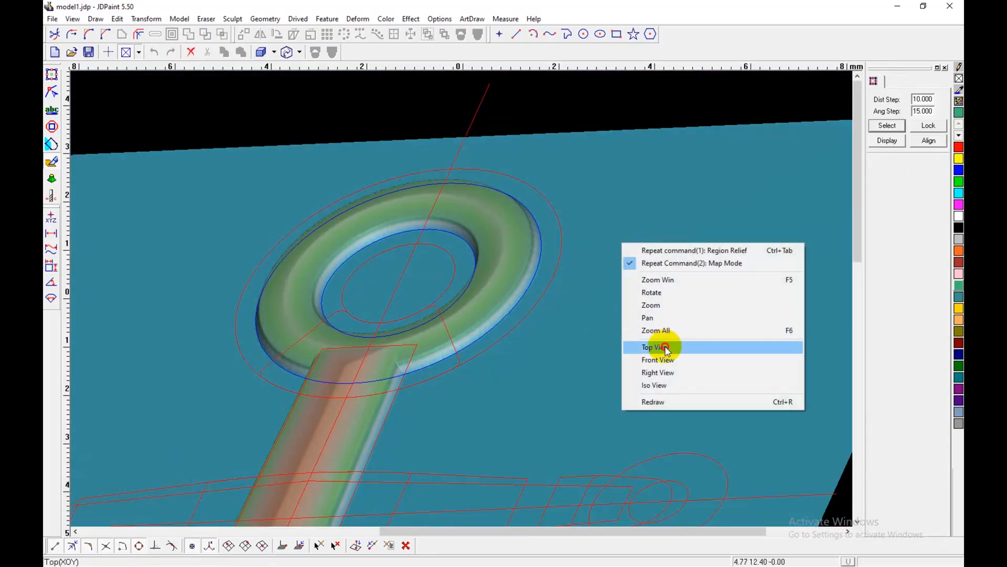
{"action": "left_click", "coordinate": [663, 345]}
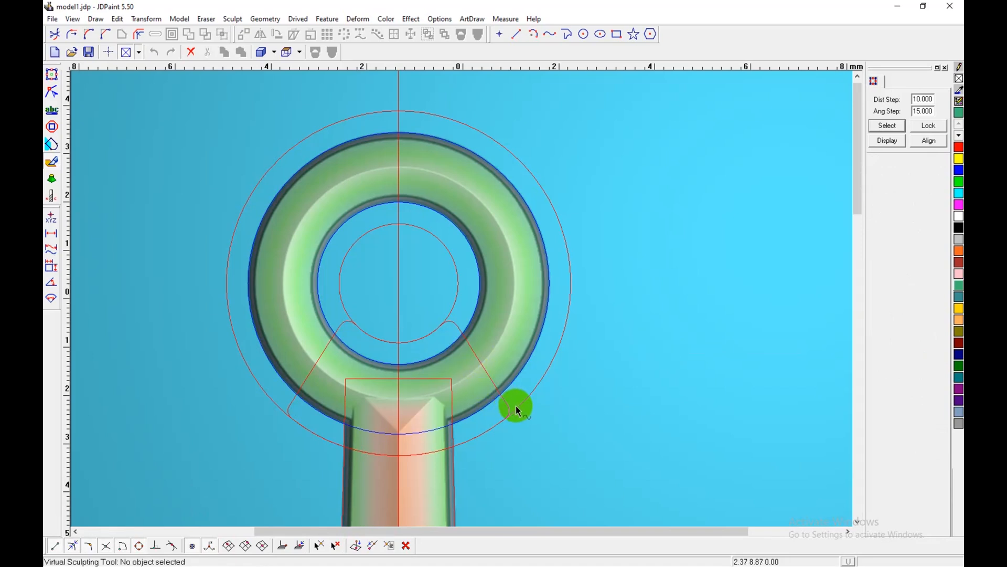
Step: Switch to the color display and fill the clasp region at the ring's lower end with cyan using Region Coloring
{"action": "key", "text": "shift+n"}
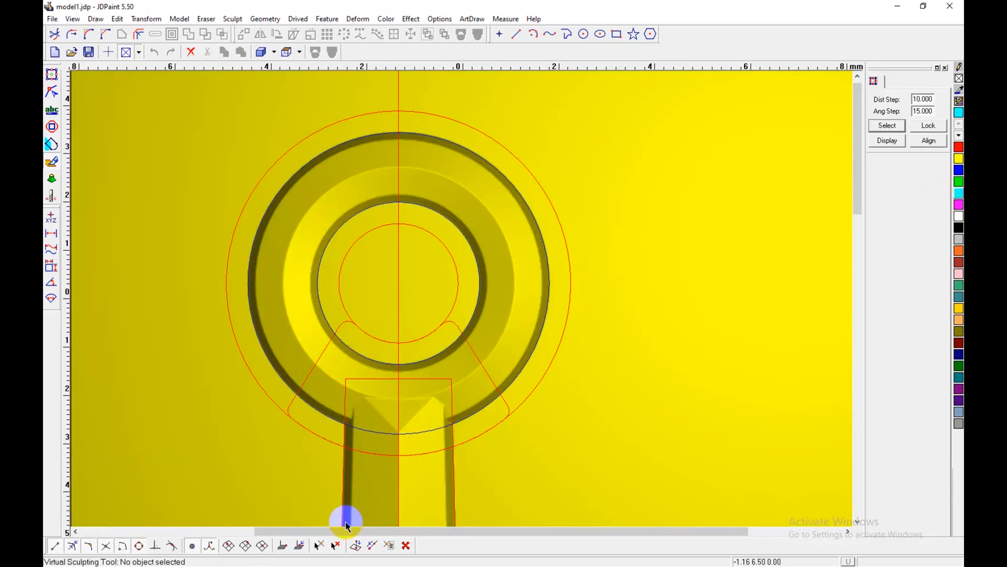
{"action": "key", "text": "shift+c"}
{"action": "left_click", "coordinate": [490, 374]}
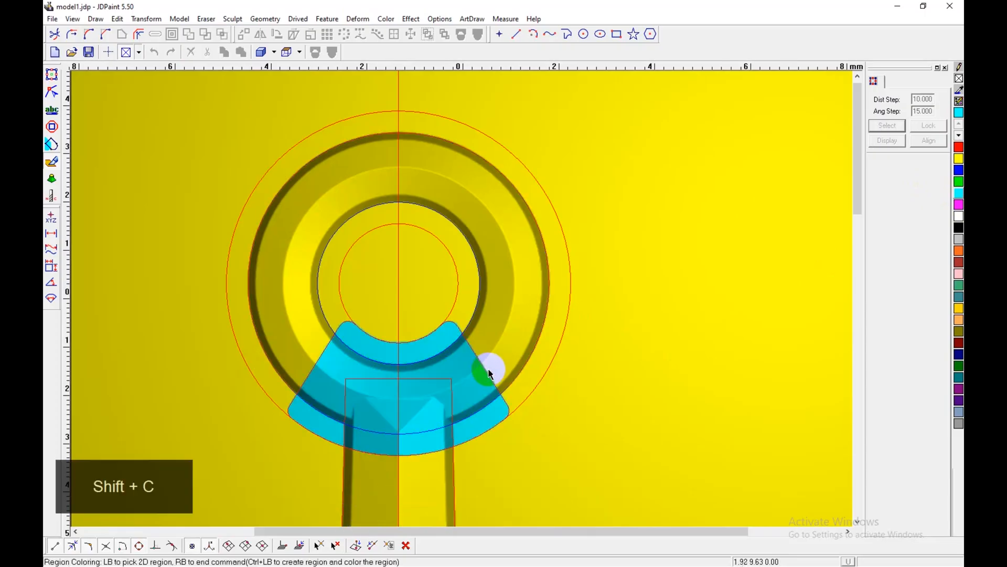
Step: Select the ring's circles in turn to check which are combined, and return to the shaded relief display
{"action": "left_click", "coordinate": [560, 348], "text": "shift"}
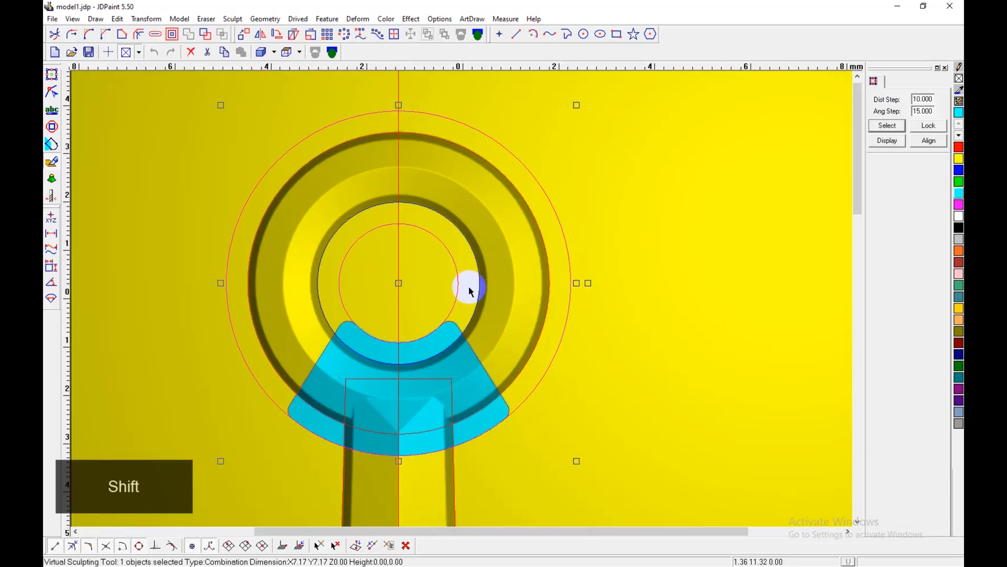
{"action": "left_click", "coordinate": [597, 274]}
{"action": "left_click", "coordinate": [571, 272]}
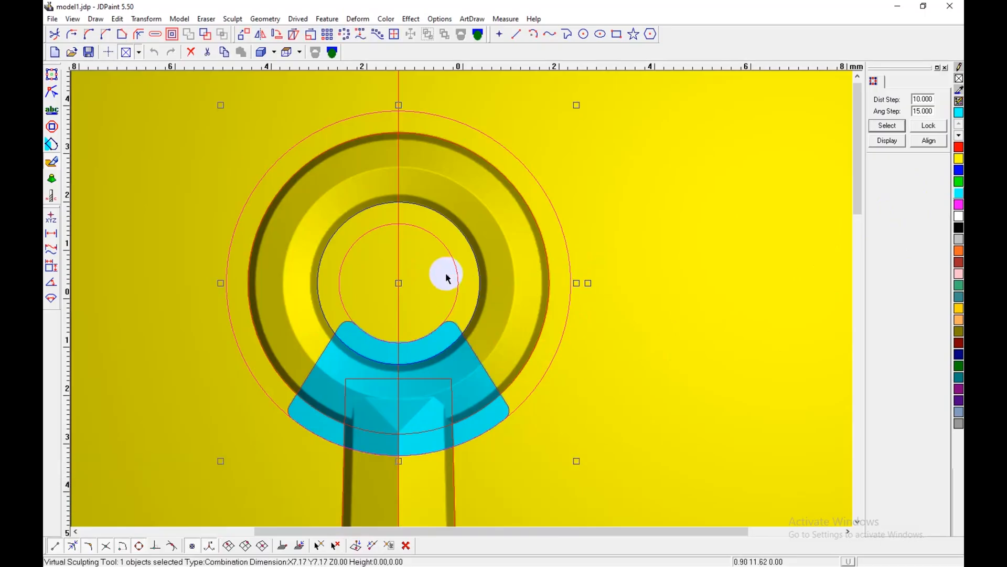
{"action": "left_click", "coordinate": [576, 288]}
{"action": "left_click", "coordinate": [575, 286]}
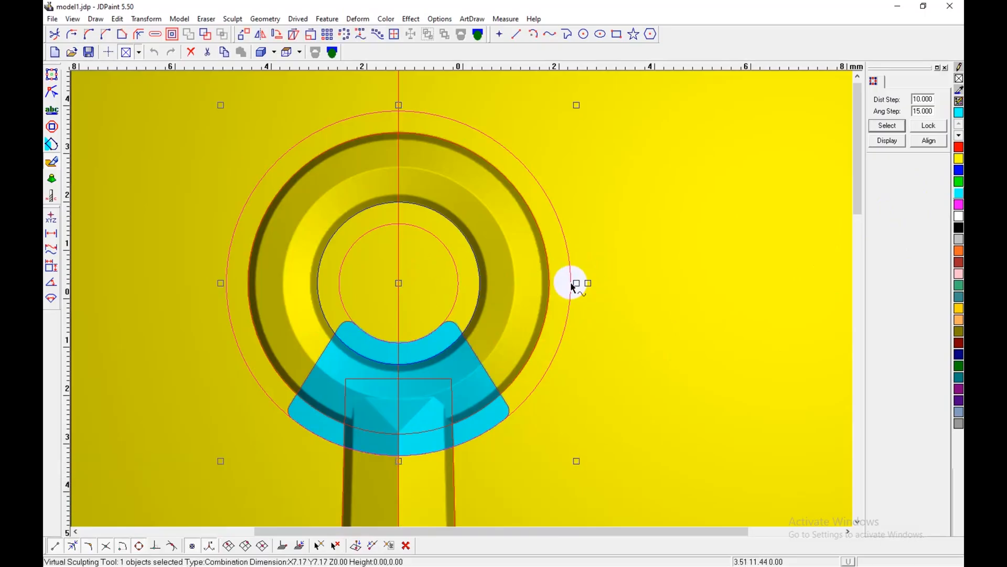
{"action": "scroll", "coordinate": [538, 293], "scroll_direction": "up", "scroll_amount": 1}
{"action": "left_click", "coordinate": [467, 277]}
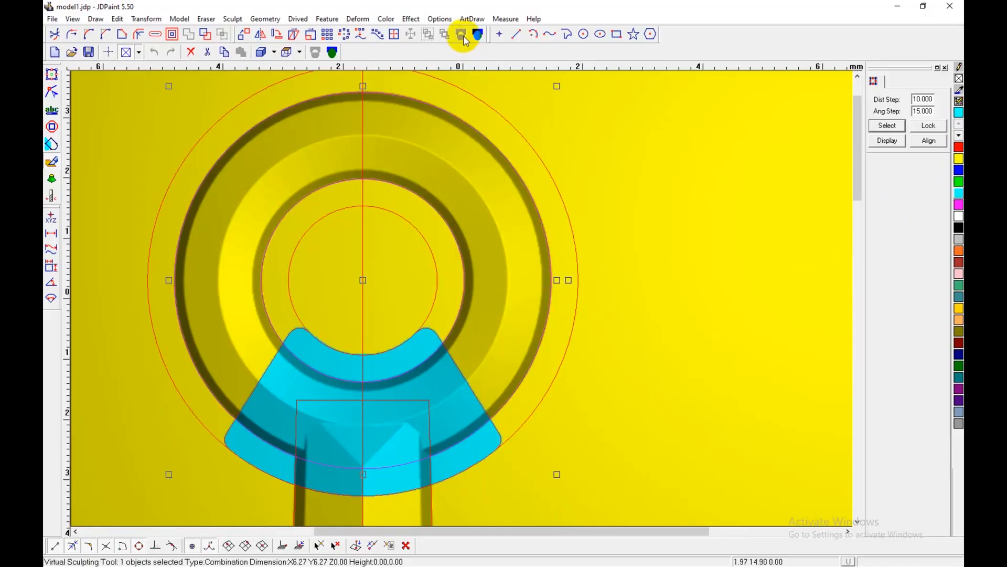
{"action": "left_click", "coordinate": [581, 231]}
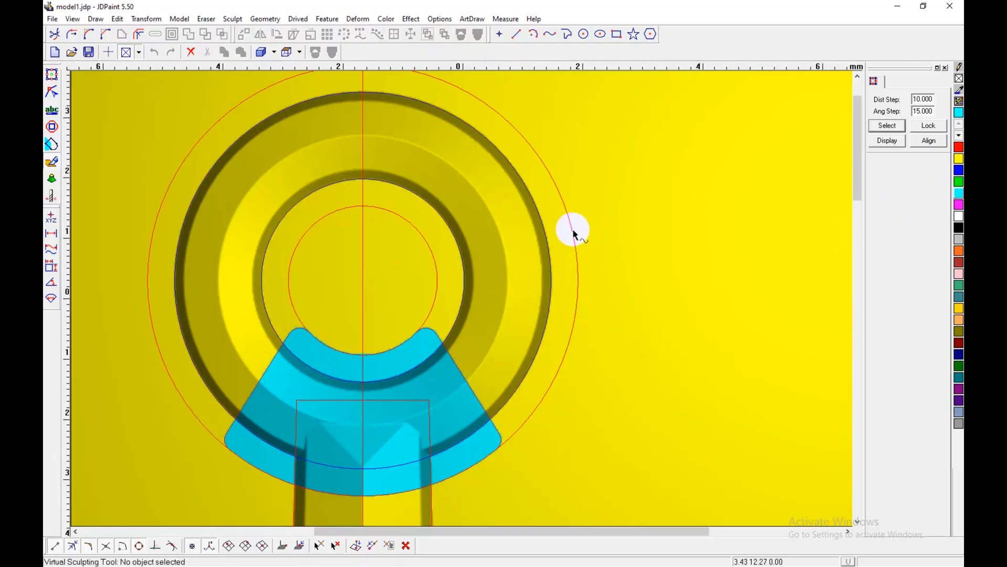
{"action": "left_click", "coordinate": [573, 227]}
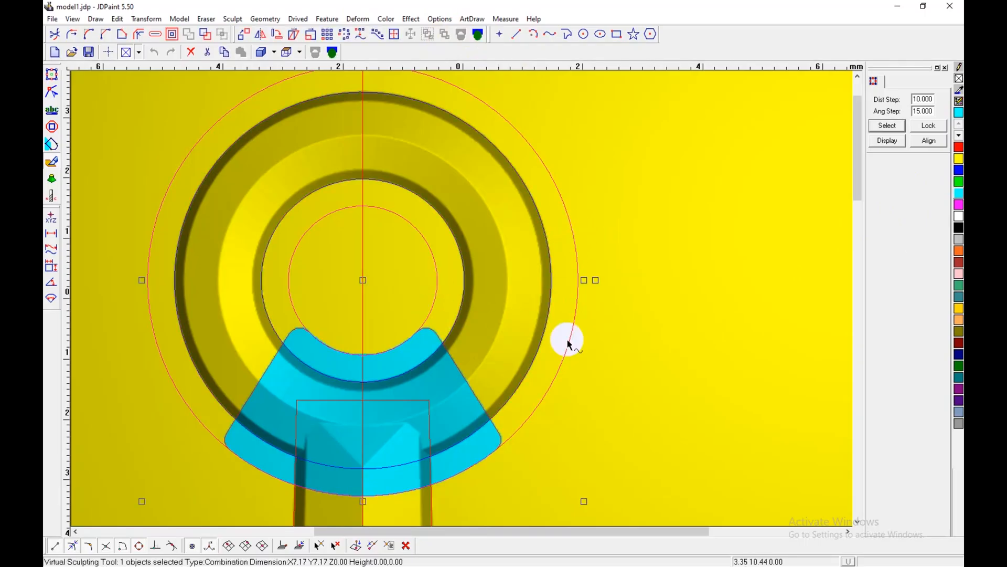
{"action": "left_click", "coordinate": [371, 420]}
{"action": "middle_click_drag", "start_coordinate": [611, 422], "coordinate": [617, 423]}
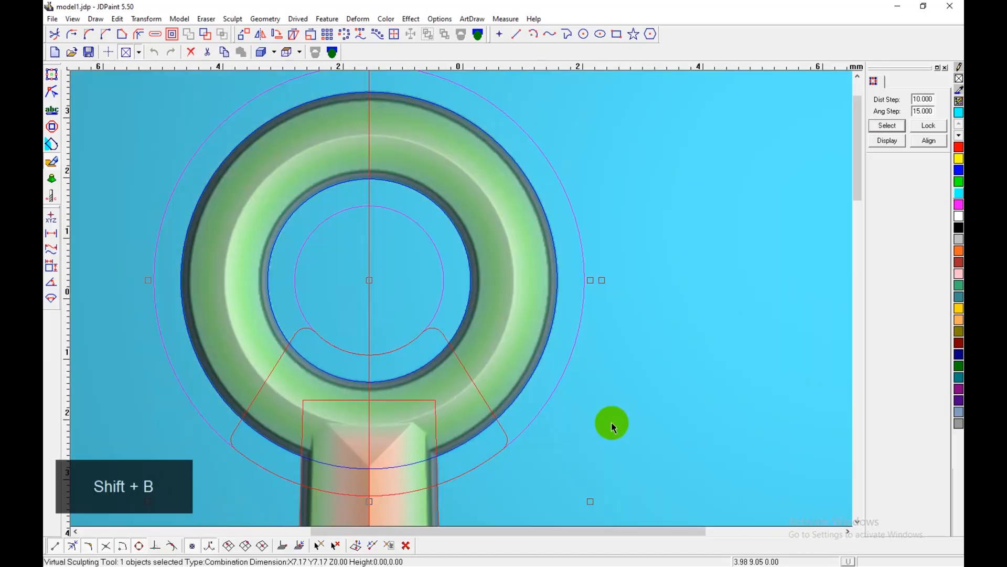
Step: Set the Region Relief for the clasp to a base height of 0.5 and a Real height of 0.1
{"action": "key", "text": "shift+d"}
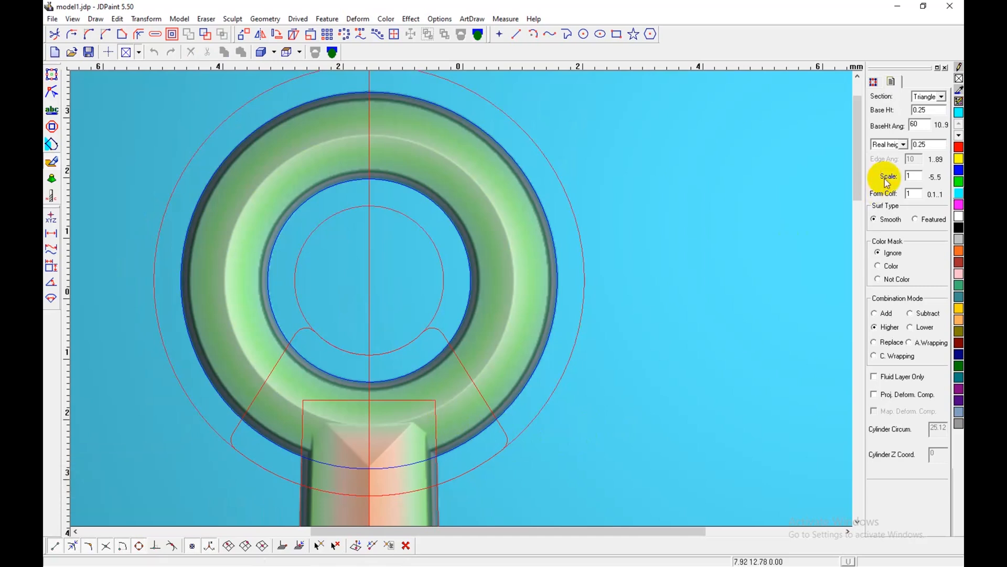
{"action": "left_click", "coordinate": [394, 492]}
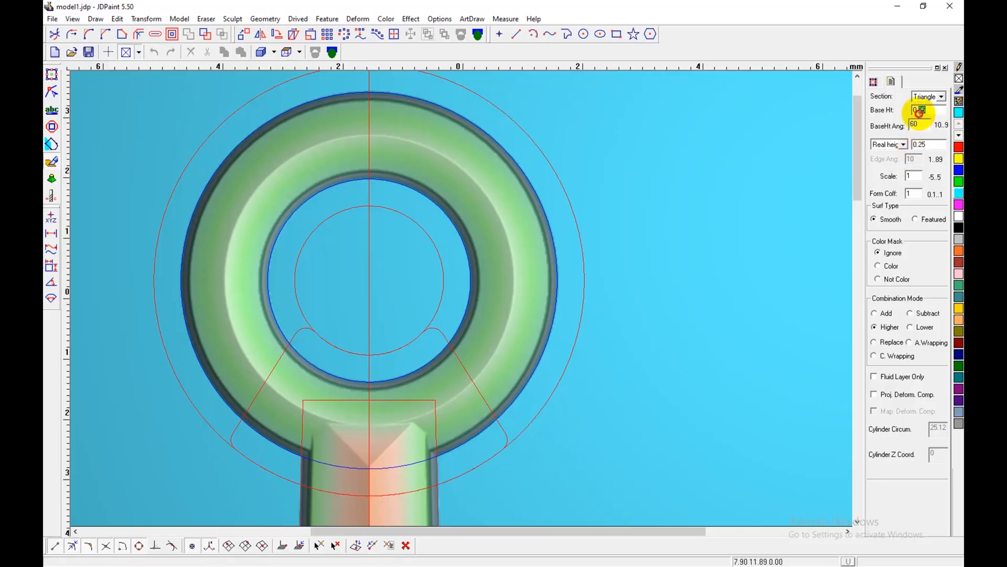
{"action": "type", "text": "0.5"}
{"action": "left_click", "coordinate": [924, 144]}
{"action": "type", "text": "0.1"}
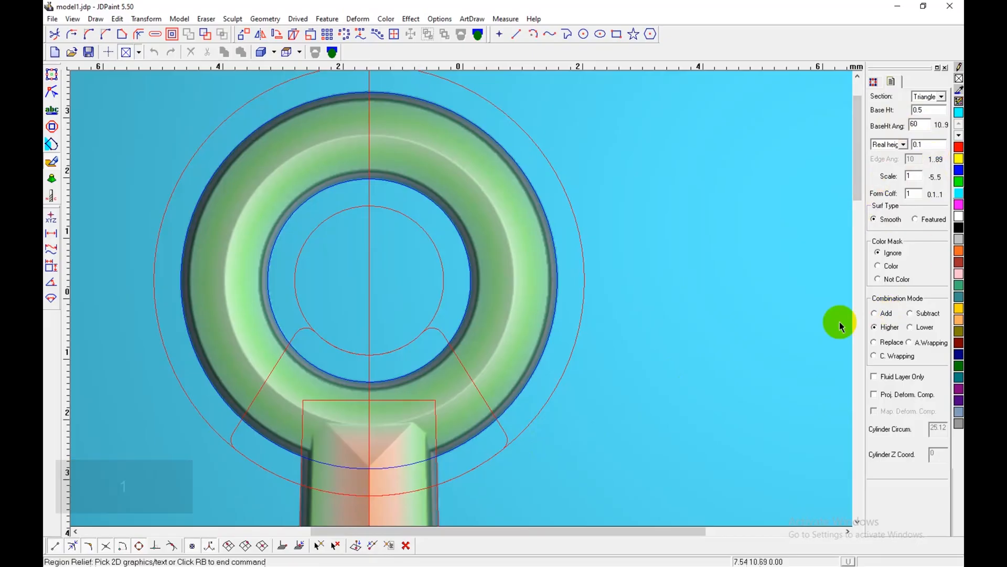
Step: Try the clasp relief on the wide outer ring with the color mask ignored, and undo it
{"action": "left_click", "coordinate": [550, 396]}
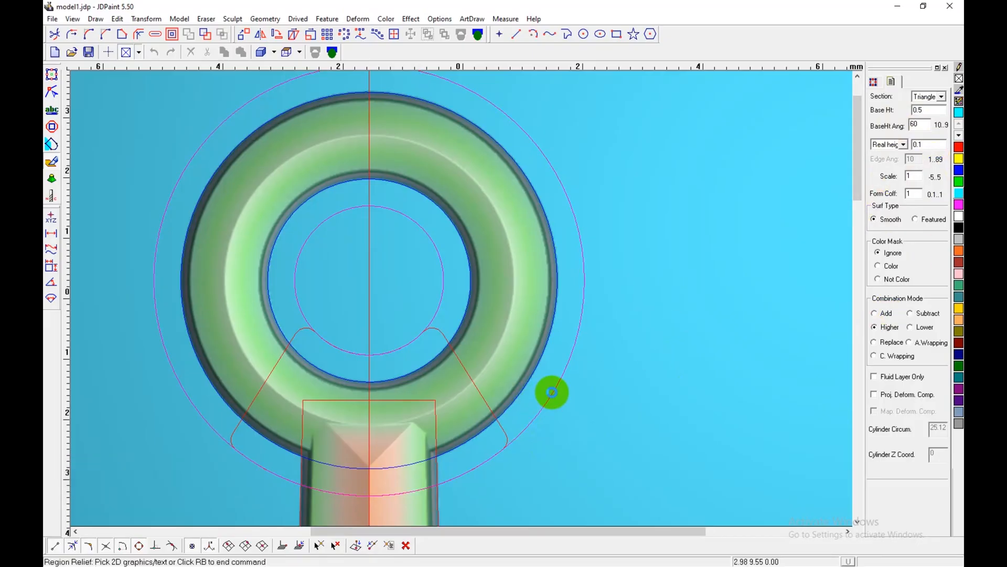
{"action": "scroll", "coordinate": [535, 233], "scroll_direction": "down", "scroll_amount": 5}
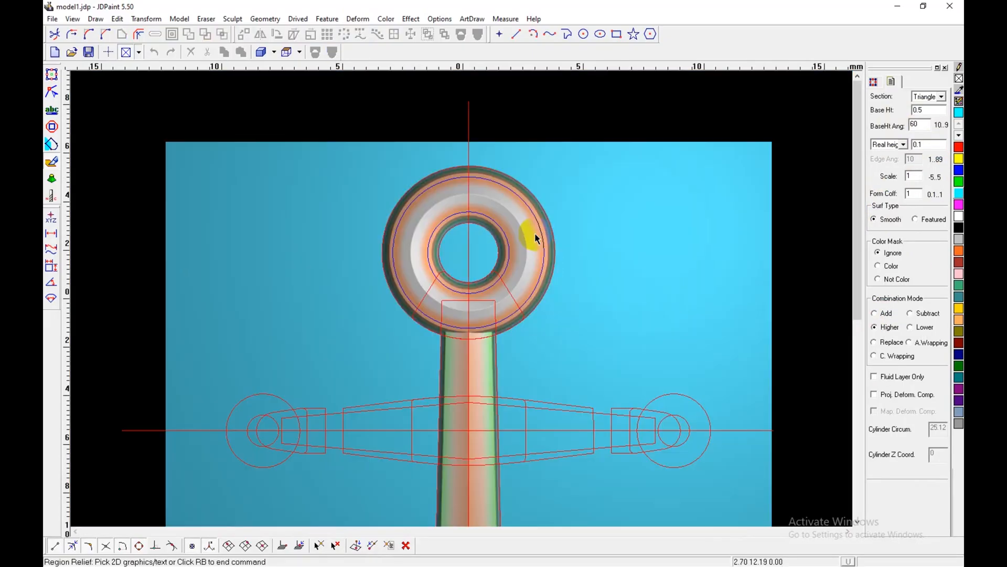
{"action": "key", "text": "z"}
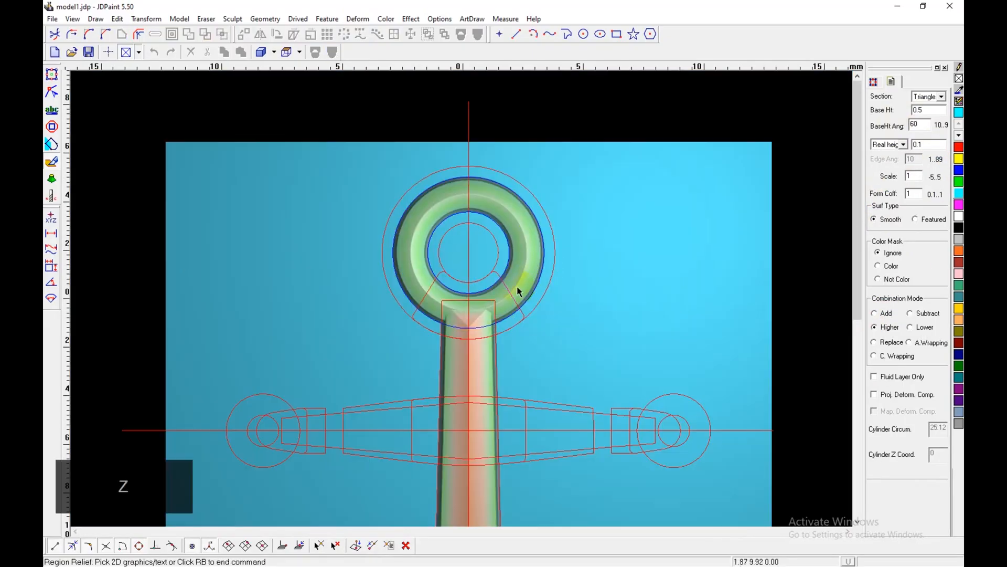
Step: Set the color mask to Color and apply the relief to the wide outer ring so only the colored clasp is raised
{"action": "left_click", "coordinate": [886, 265]}
{"action": "right_click", "coordinate": [795, 305]}
{"action": "left_click", "coordinate": [525, 316]}
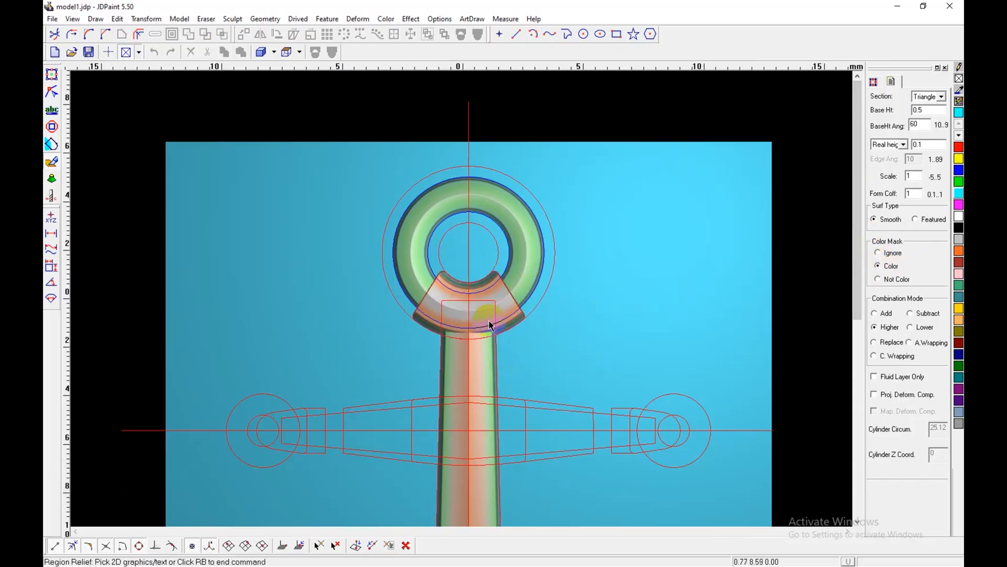
Step: Probe the relief height at the clasp's centre with the punch tool, and undo the clasp relief
{"action": "scroll", "coordinate": [487, 327], "scroll_direction": "up", "scroll_amount": 2}
{"action": "scroll", "coordinate": [481, 292], "scroll_direction": "down", "scroll_amount": 4}
{"action": "middle_click_drag", "start_coordinate": [505, 367], "coordinate": [503, 338]}
{"action": "scroll", "coordinate": [472, 245], "scroll_direction": "up", "scroll_amount": 4, "text": "shift"}
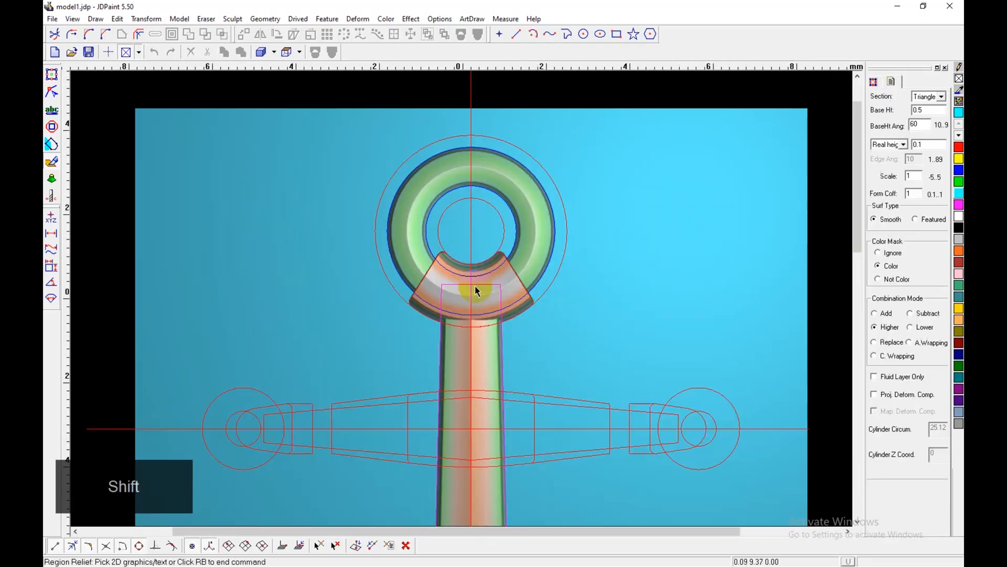
{"action": "scroll", "coordinate": [476, 287], "scroll_direction": "up", "scroll_amount": 2, "text": "shift"}
{"action": "key", "text": "shift+r"}
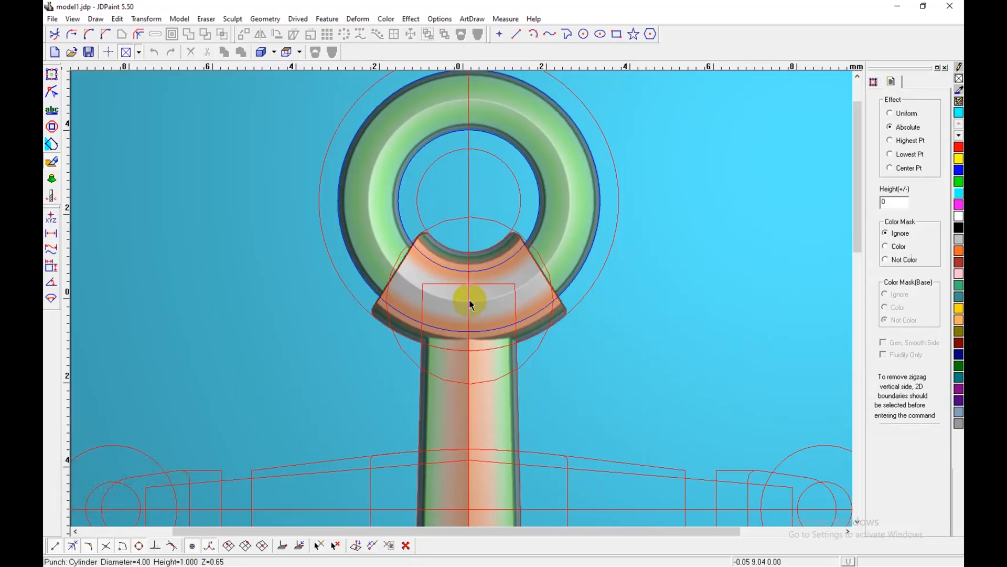
{"action": "key", "text": "z"}
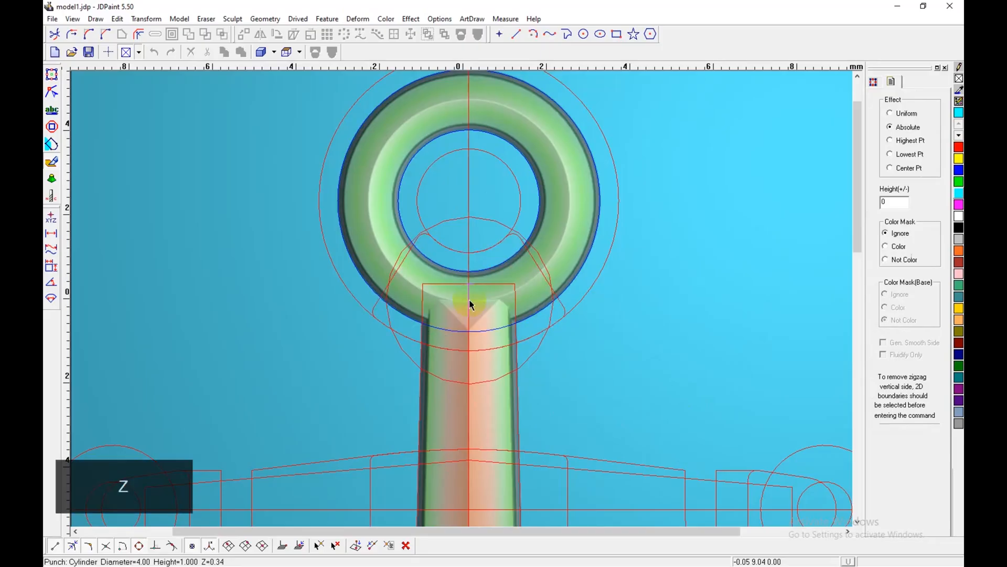
Step: Change the Region Relief height mode to Same height at 0.1 and raise the colored clasp from the wide outer ring
{"action": "key", "text": "shift+d"}
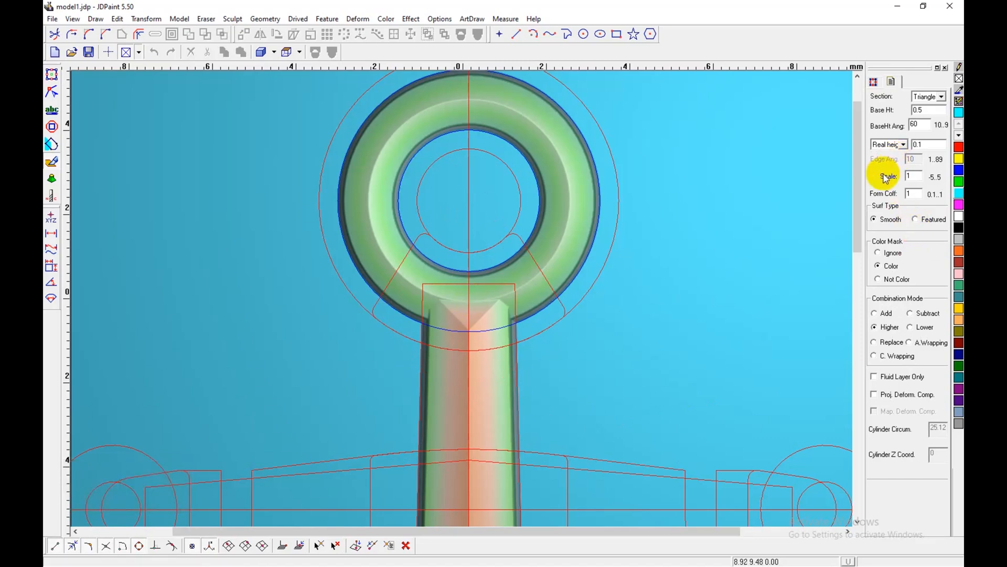
{"action": "left_click", "coordinate": [891, 144]}
{"action": "left_click", "coordinate": [892, 178]}
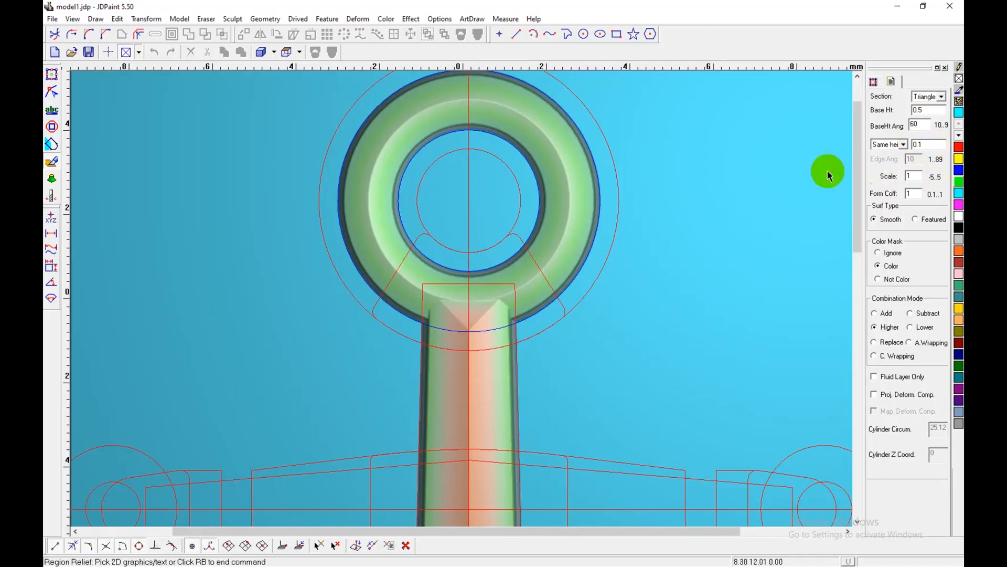
{"action": "left_click", "coordinate": [590, 289]}
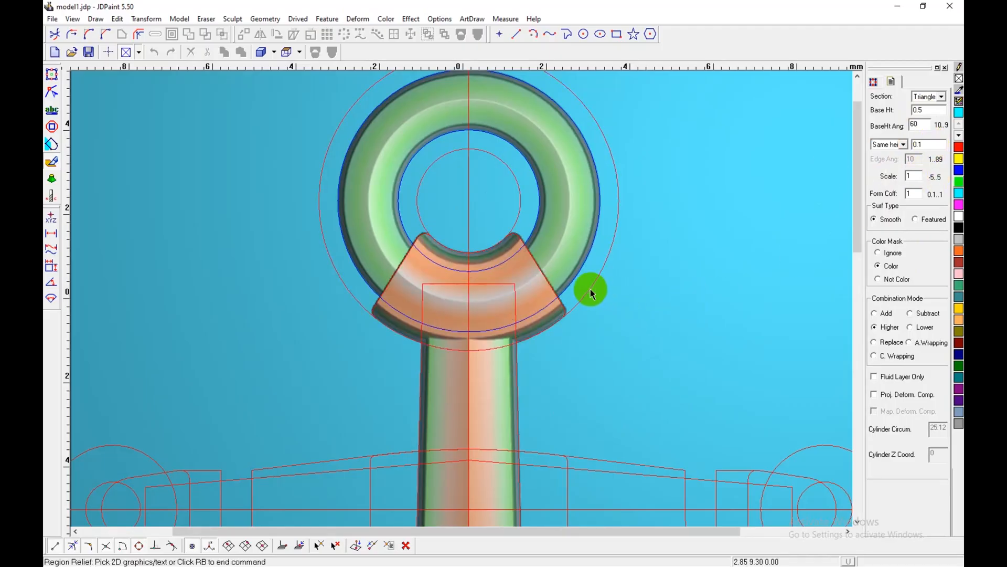
Step: Probe the relief height at the clasp's centre, and examine the ring, clasp and shank against the crossbar outlines
{"action": "key", "text": "shift+b"}
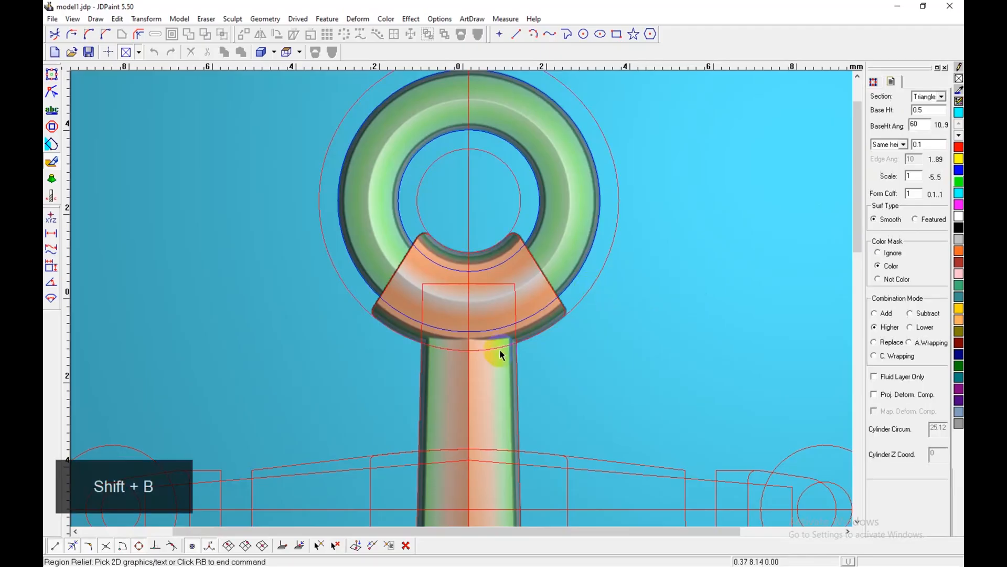
{"action": "key", "text": "shift+r"}
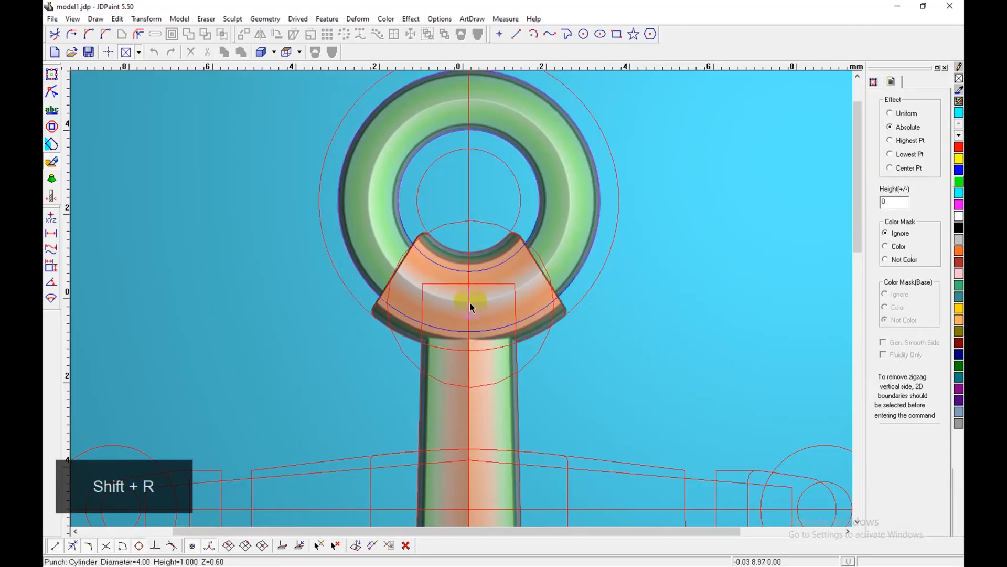
{"action": "right_click", "coordinate": [573, 333]}
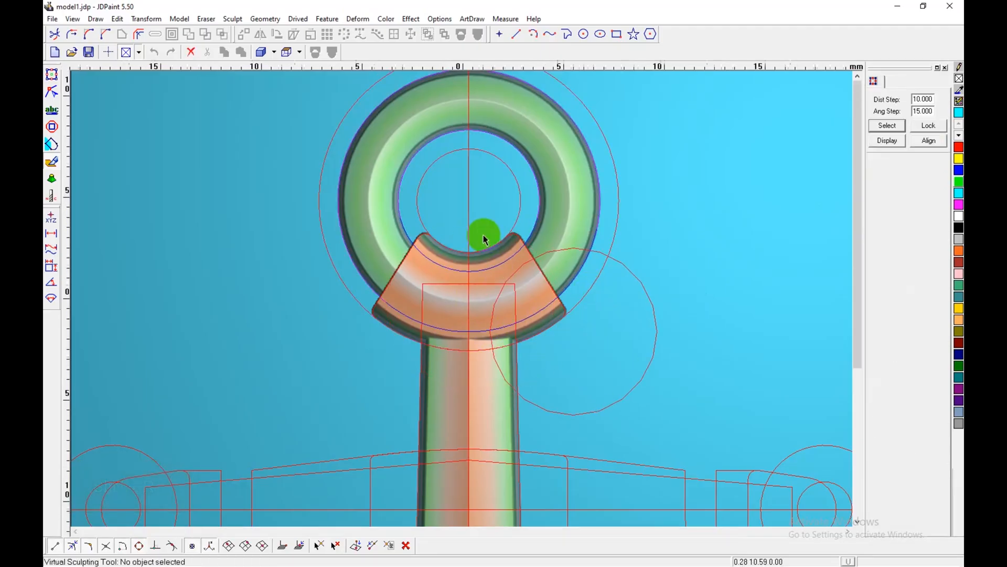
{"action": "scroll", "coordinate": [483, 237], "scroll_direction": "down", "scroll_amount": 4}
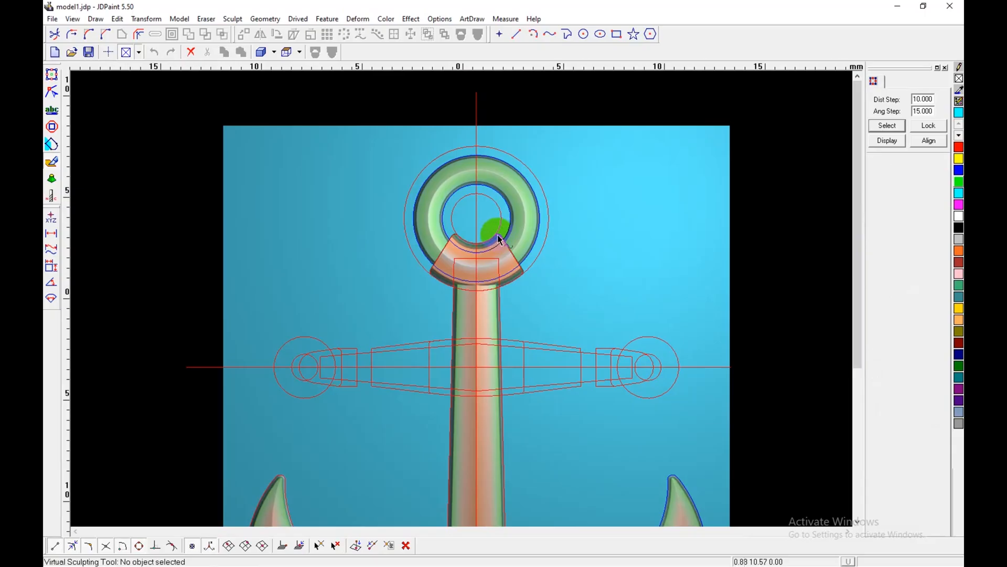
{"action": "scroll", "coordinate": [500, 240], "scroll_direction": "up", "scroll_amount": 1}
{"action": "scroll", "coordinate": [500, 240], "scroll_direction": "down", "scroll_amount": 2}
{"action": "middle_click_drag", "start_coordinate": [540, 362], "coordinate": [504, 311]}
{"action": "key", "text": "shift"}
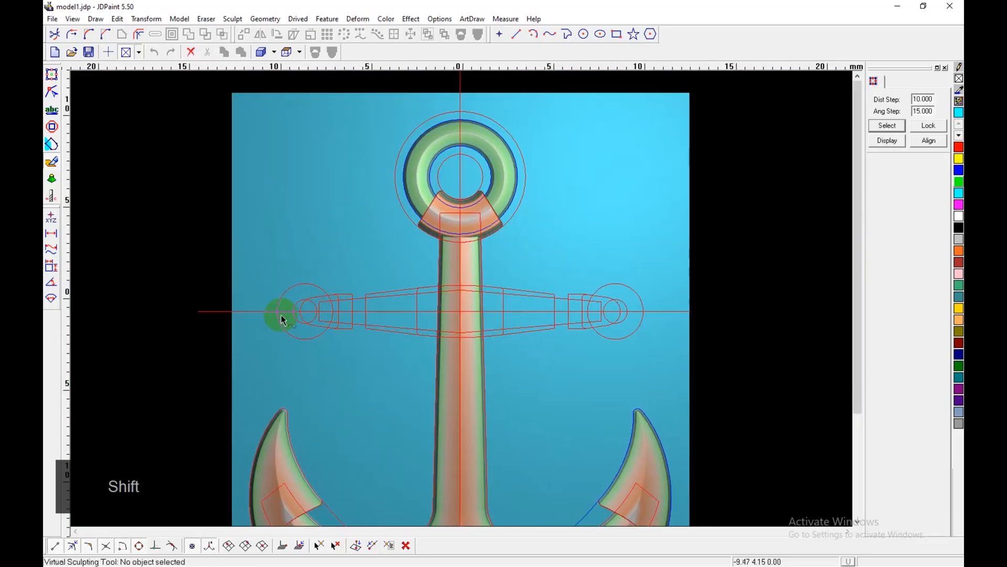
Step: Examine the tapered crossbar, its end rings and the central collar in the reference artwork
{"action": "scroll", "coordinate": [292, 313], "scroll_direction": "up", "scroll_amount": 1}
{"action": "left_click", "coordinate": [53, 75]}
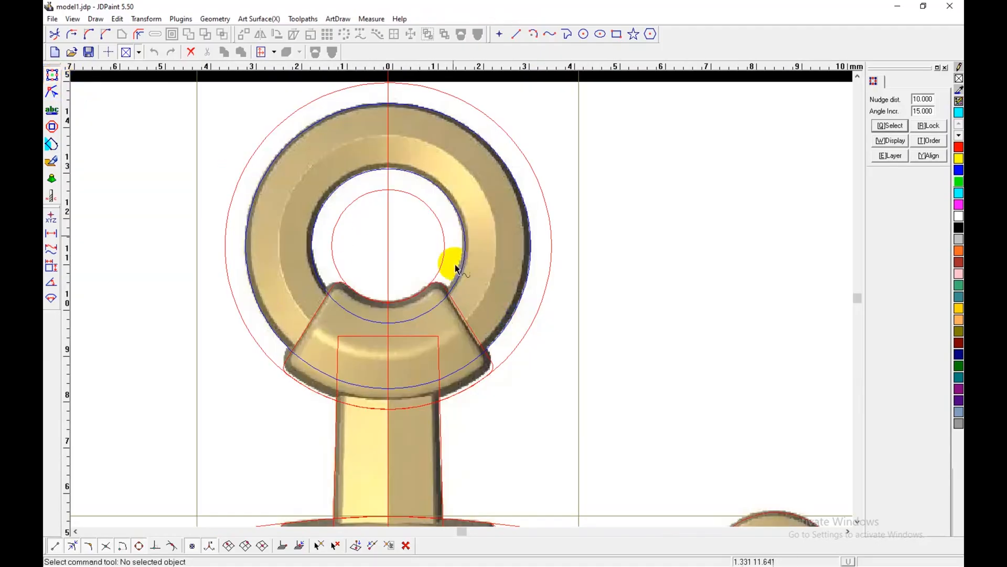
{"action": "scroll", "coordinate": [457, 269], "scroll_direction": "down", "scroll_amount": 2}
{"action": "scroll", "coordinate": [293, 397], "scroll_direction": "up", "scroll_amount": 2}
{"action": "middle_click_drag", "start_coordinate": [294, 382], "coordinate": [387, 363]}
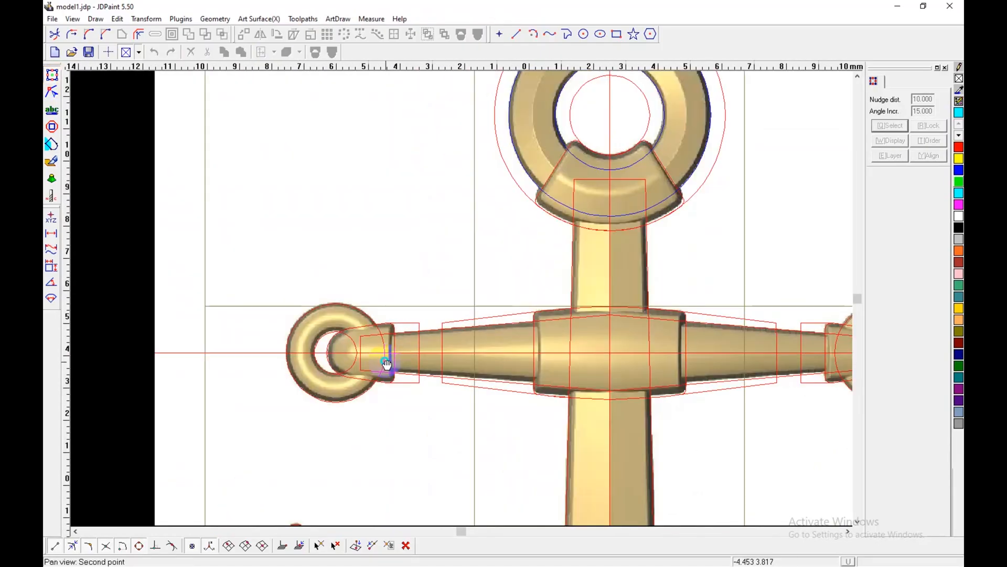
{"action": "key", "text": "shift"}
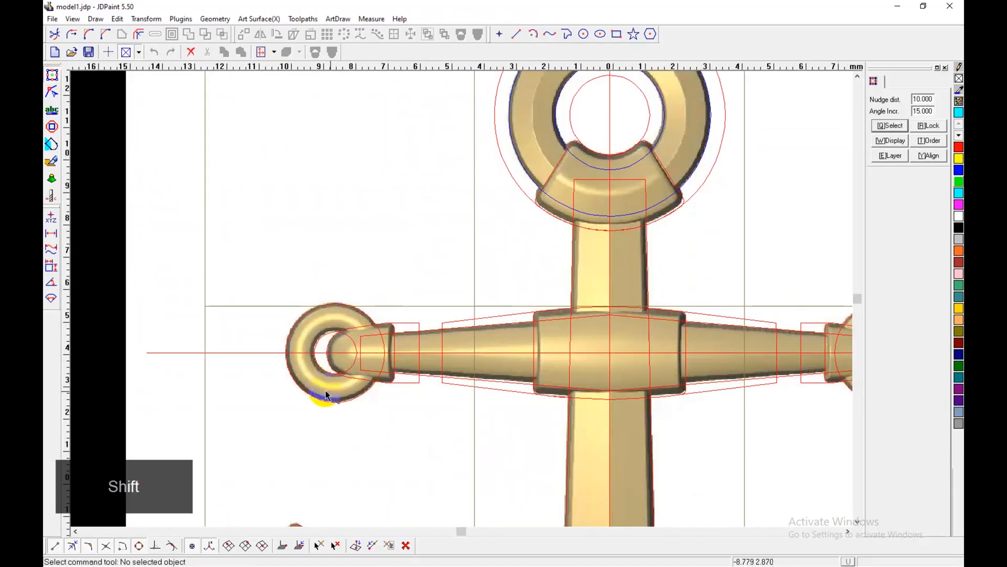
{"action": "middle_click_drag", "start_coordinate": [558, 353], "coordinate": [461, 365]}
{"action": "key", "text": "shift"}
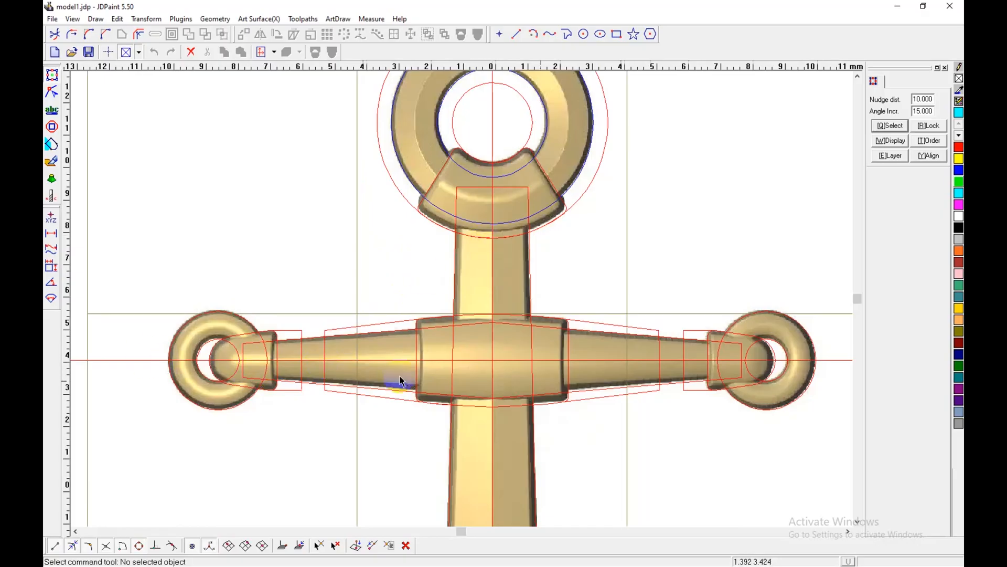
Step: Set up Region Relief in virtual sculpting with an Ellipse section, base height 0.25, Same height 0.25 and the color mask on Ignore
{"action": "left_click", "coordinate": [51, 161]}
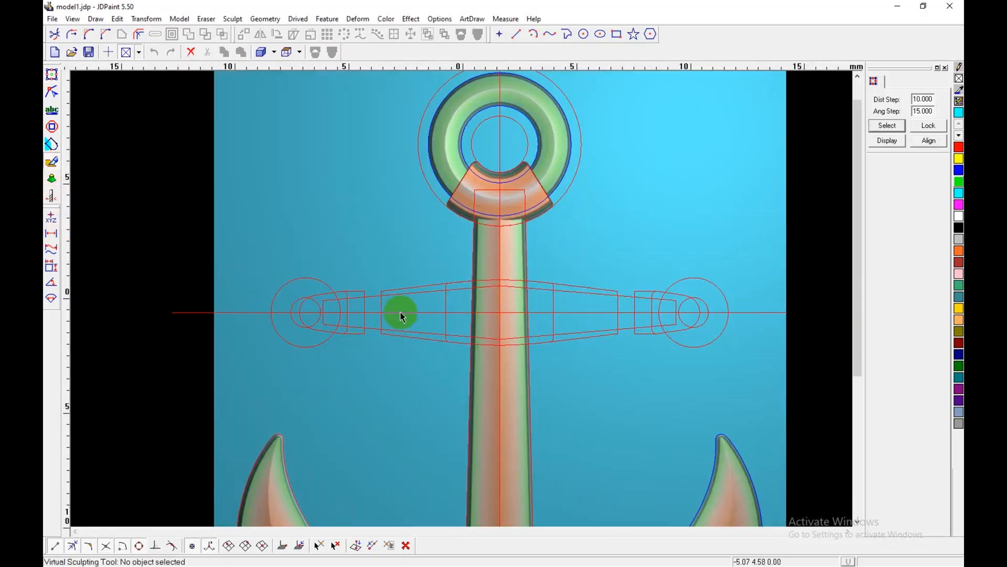
{"action": "scroll", "coordinate": [402, 316], "scroll_direction": "up", "scroll_amount": 2}
{"action": "key", "text": "shift+n"}
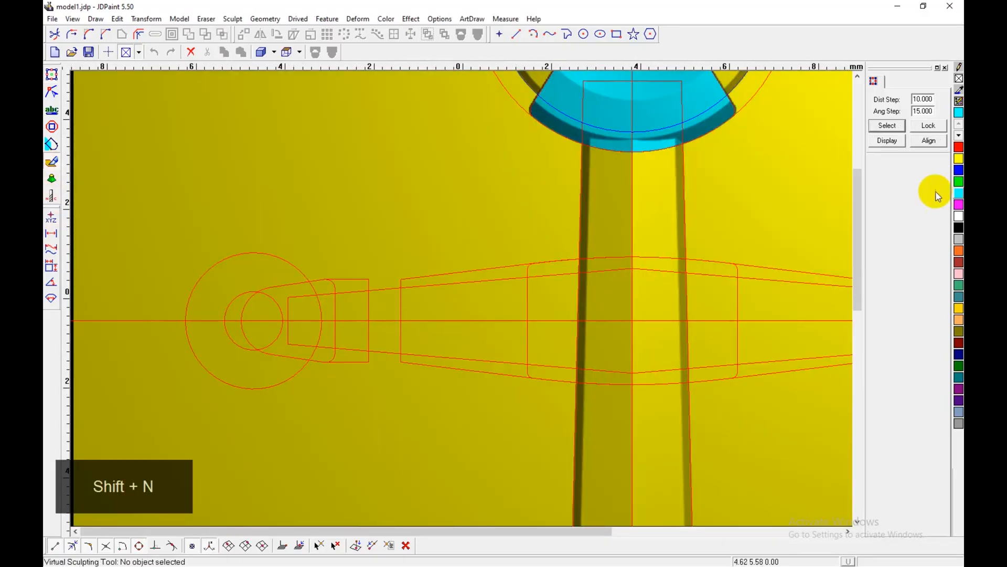
{"action": "middle_click_drag", "start_coordinate": [442, 407], "coordinate": [465, 407]}
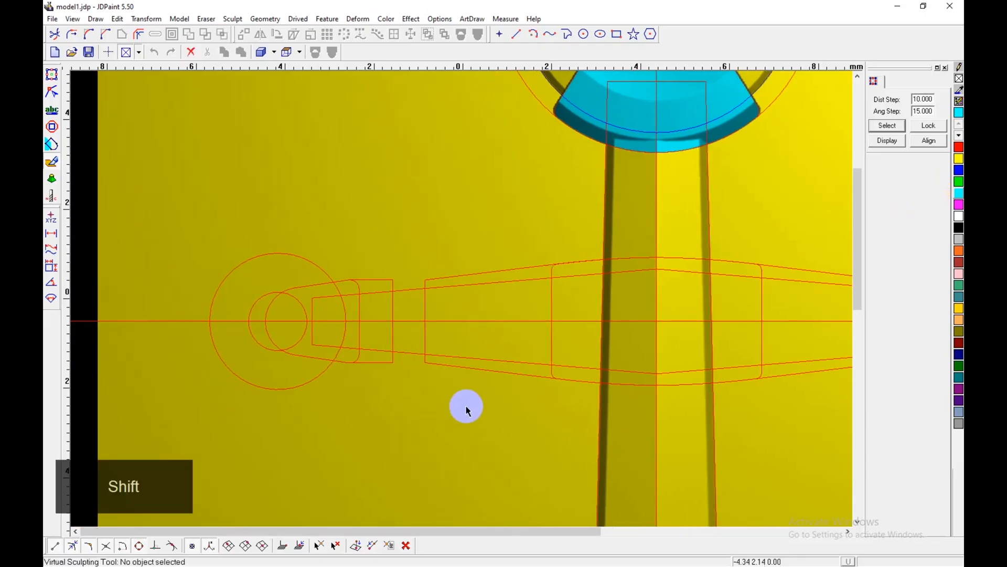
{"action": "left_click", "coordinate": [292, 297]}
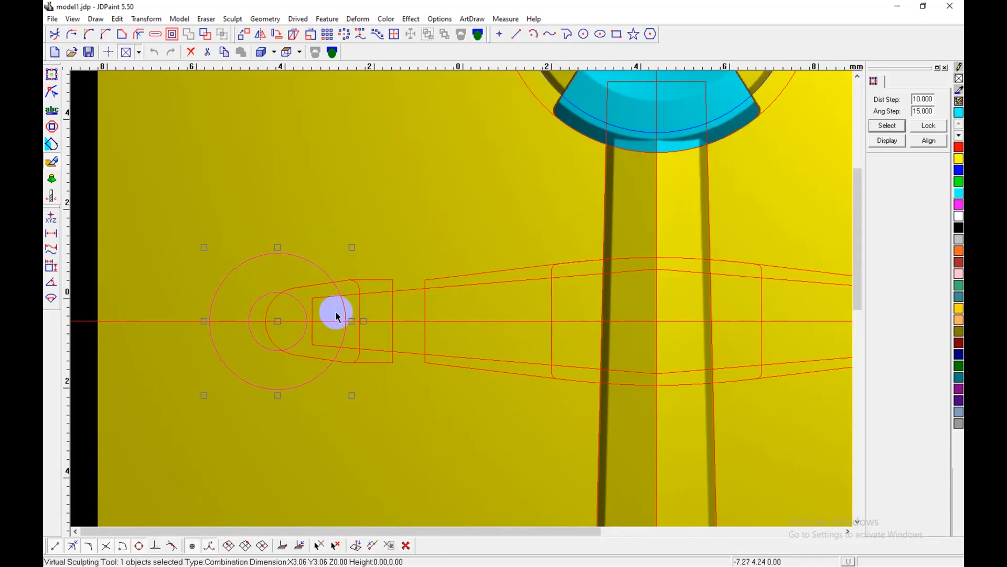
{"action": "key", "text": "shift+d"}
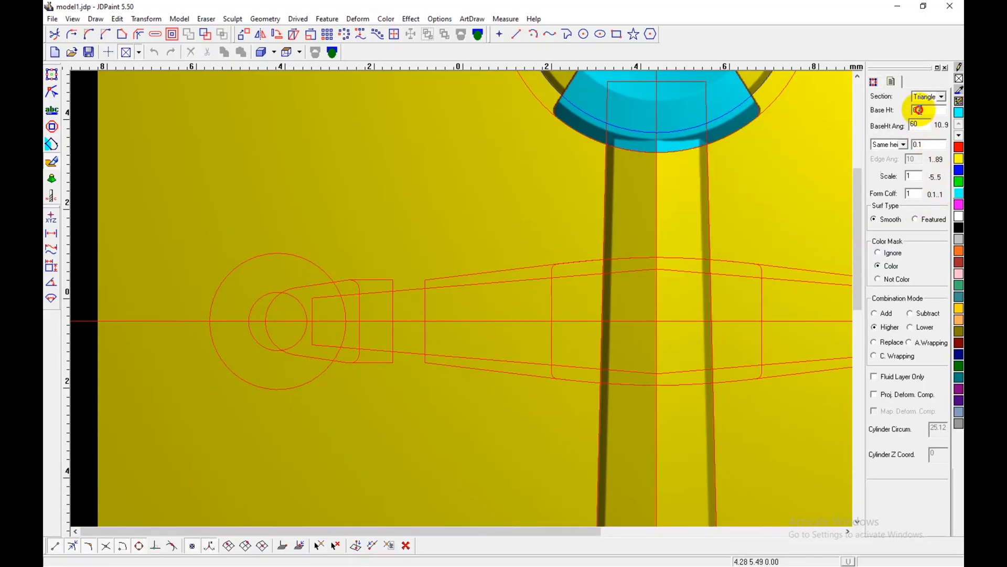
{"action": "type", "text": "0.25"}
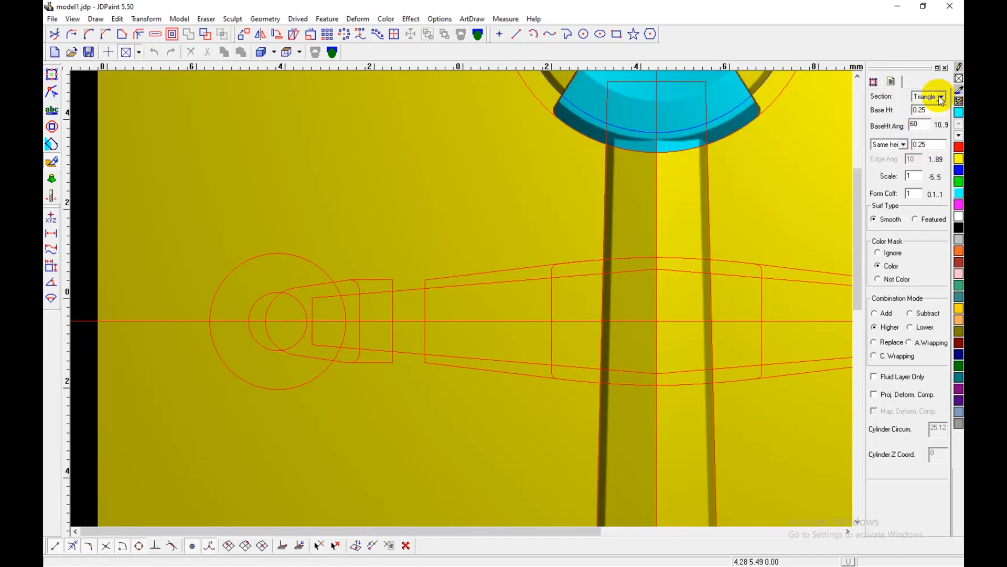
{"action": "left_click", "coordinate": [922, 121]}
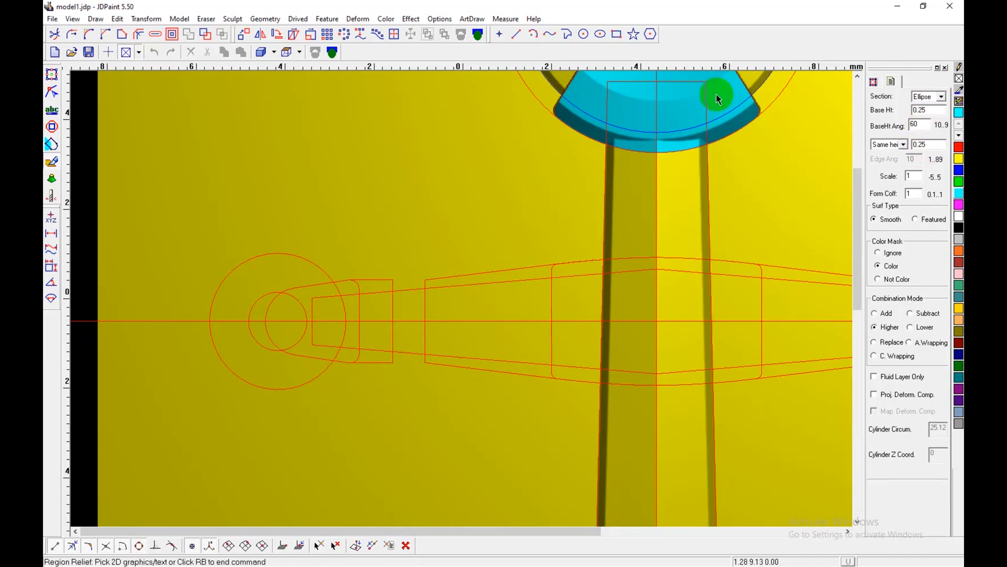
{"action": "left_click", "coordinate": [269, 294]}
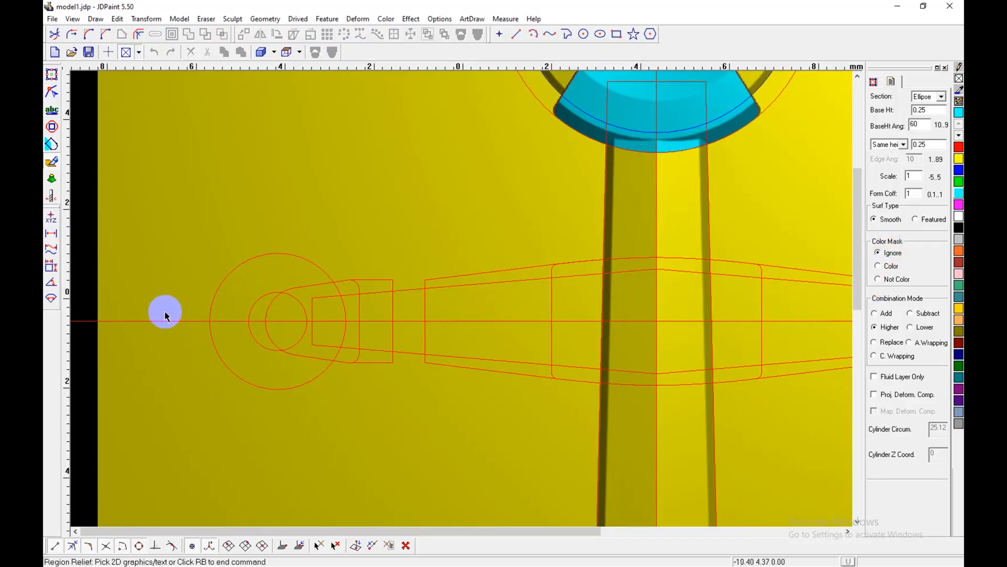
Step: Raise the crossbar's left end ring and the long tapered bar, and inspect the relief up close
{"action": "left_click", "coordinate": [264, 295]}
{"action": "left_click", "coordinate": [470, 285]}
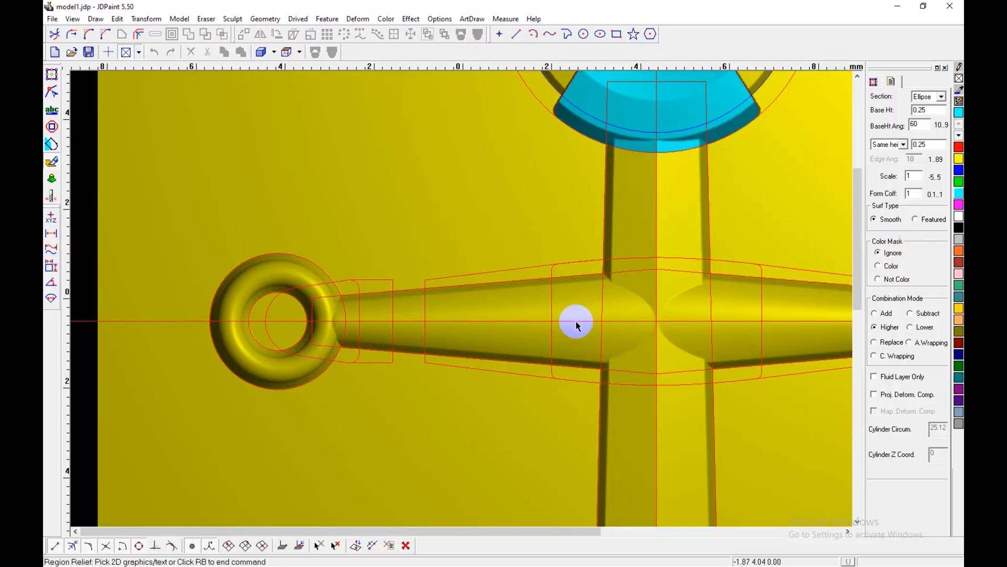
{"action": "key", "text": "shift+b"}
{"action": "scroll", "coordinate": [318, 315], "scroll_direction": "up", "scroll_amount": 2}
{"action": "middle_click_drag", "start_coordinate": [388, 360], "coordinate": [396, 322]}
{"action": "right_click", "coordinate": [390, 258]}
{"action": "right_click", "coordinate": [383, 218]}
{"action": "left_click", "coordinate": [422, 321]}
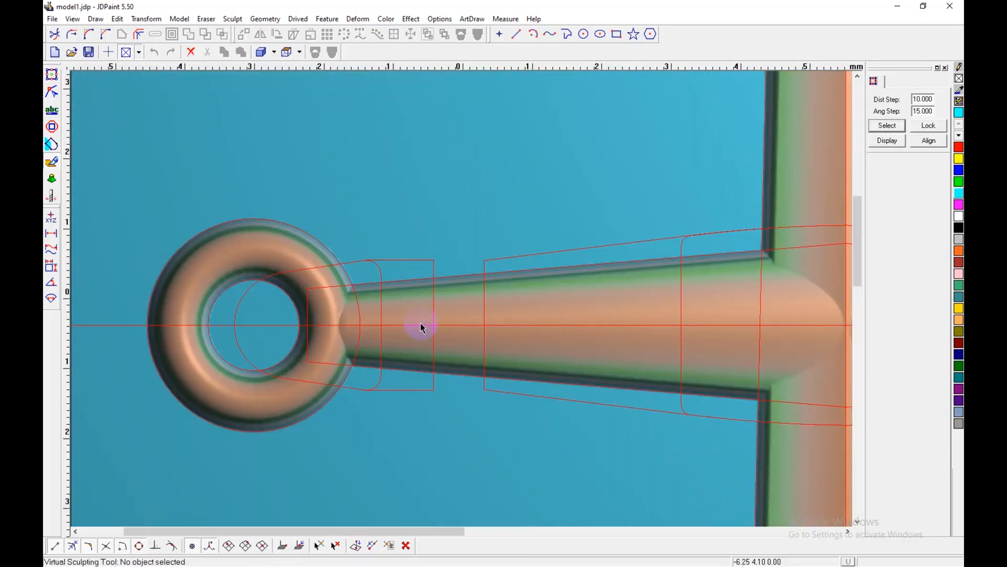
Step: Compare the end ring and tapered bar with the reference artwork, and undo both reliefs
{"action": "left_click", "coordinate": [52, 74]}
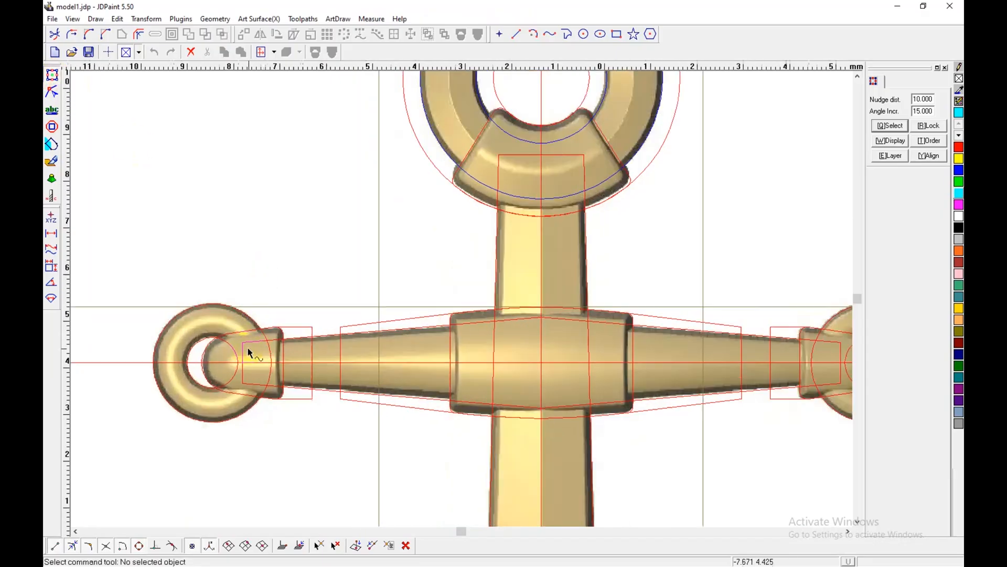
{"action": "scroll", "coordinate": [251, 353], "scroll_direction": "up", "scroll_amount": 2}
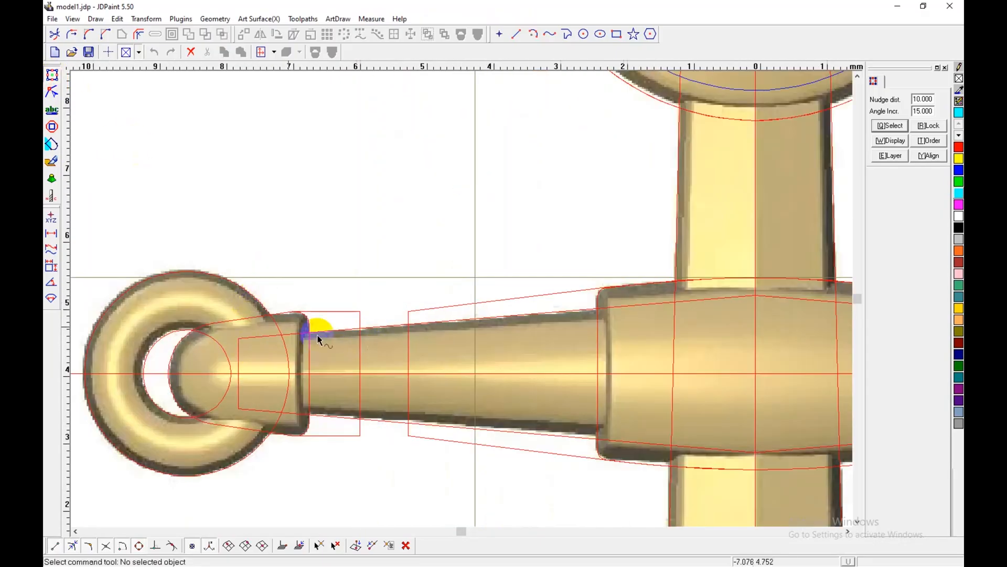
{"action": "left_click", "coordinate": [59, 178]}
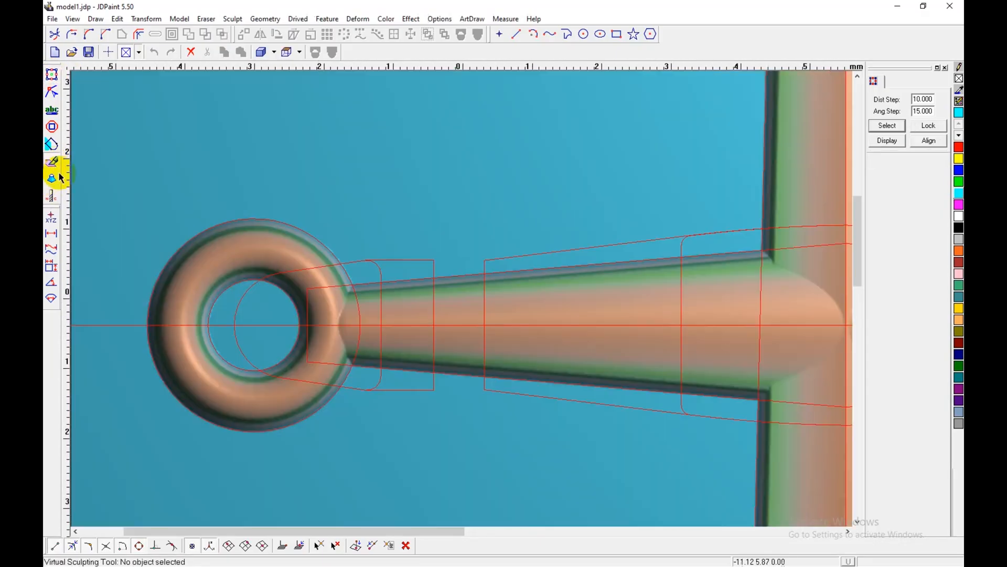
{"action": "scroll", "coordinate": [497, 361], "scroll_direction": "down", "scroll_amount": 1}
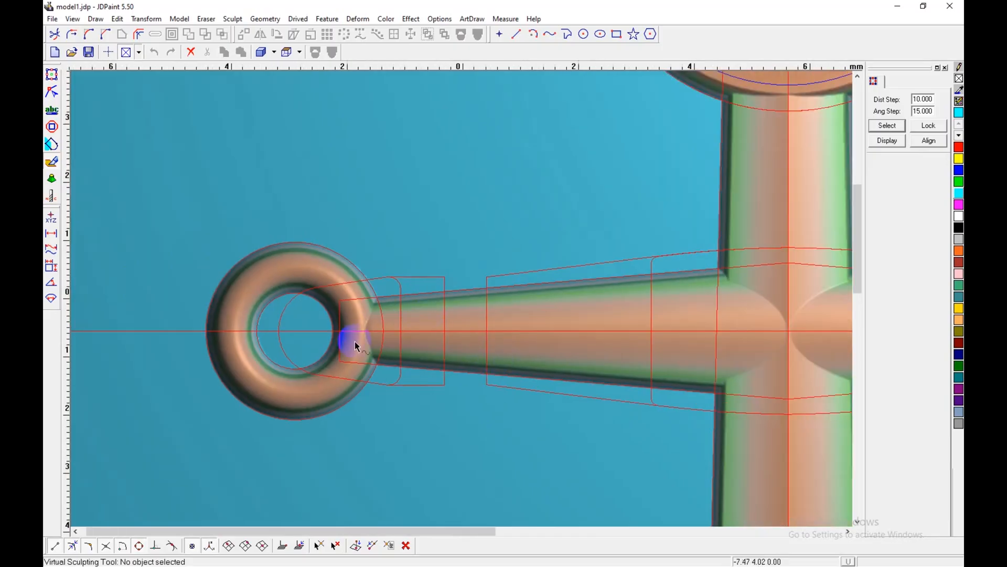
{"action": "scroll", "coordinate": [357, 346], "scroll_direction": "up", "scroll_amount": 3}
{"action": "key", "text": "z"}
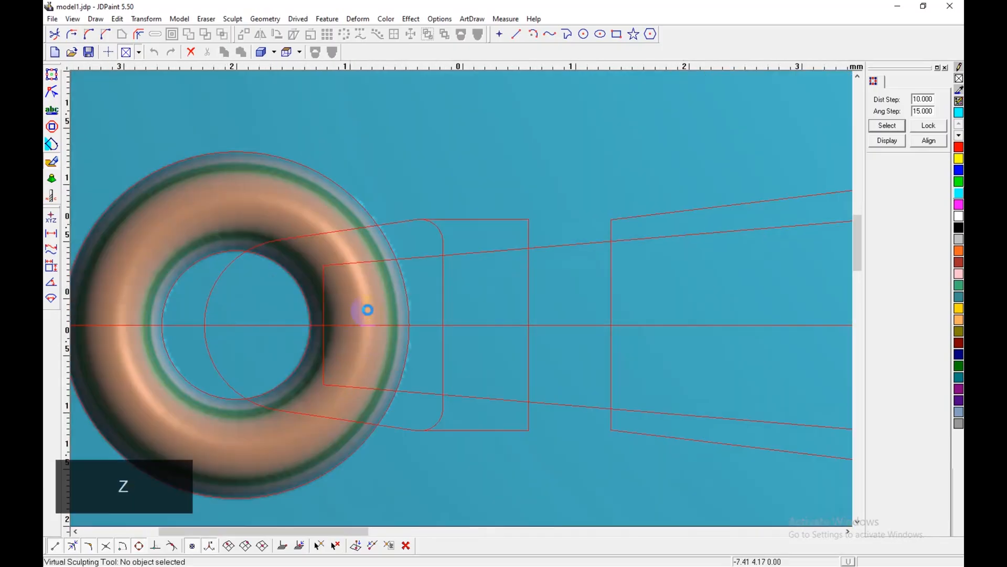
{"action": "key", "text": "z"}
Step: Probe the relief height around the large top ring with the punch tool, and examine the ring and clasp at an angle
{"action": "key", "text": "shift+d"}
{"action": "scroll", "coordinate": [377, 323], "scroll_direction": "down", "scroll_amount": 4}
{"action": "middle_click_drag", "start_coordinate": [692, 210], "coordinate": [557, 345]}
{"action": "right_click", "coordinate": [656, 250]}
{"action": "key", "text": "shift+r"}
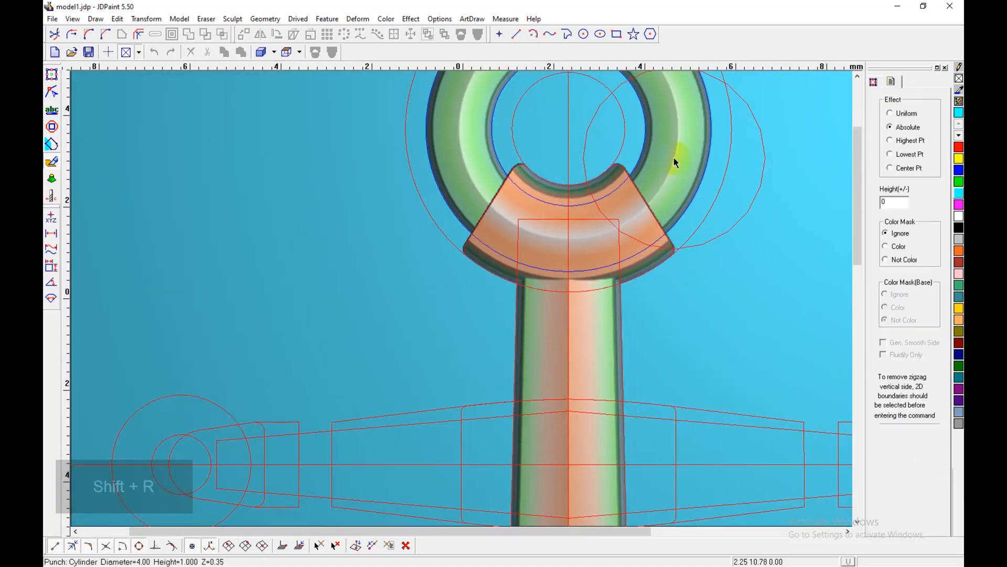
{"action": "middle_click_drag", "start_coordinate": [706, 287], "coordinate": [650, 276], "text": "shift"}
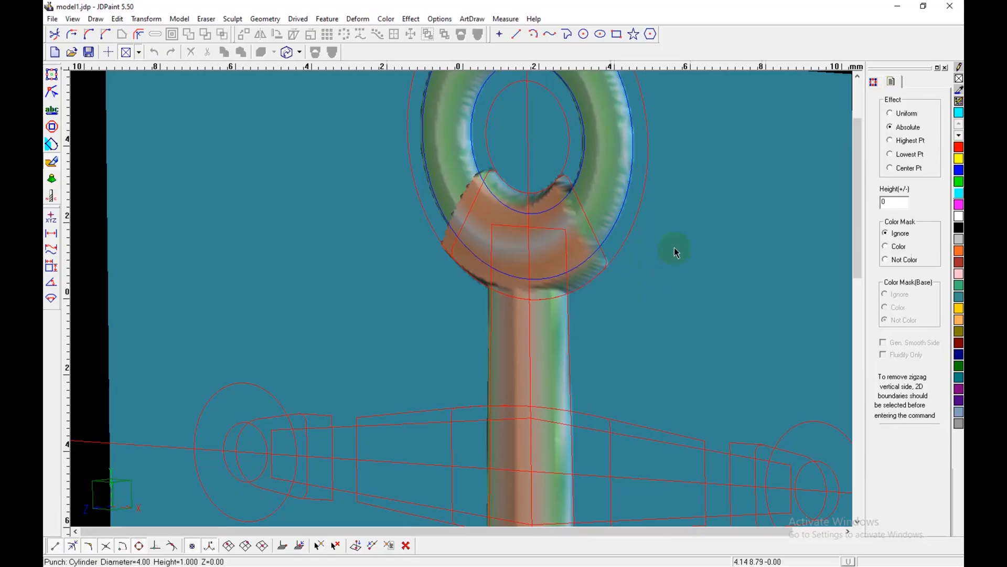
{"action": "right_click", "coordinate": [685, 207]}
{"action": "left_click", "coordinate": [718, 311]}
{"action": "scroll", "coordinate": [455, 349], "scroll_direction": "down", "scroll_amount": 2}
{"action": "middle_click_drag", "start_coordinate": [429, 362], "coordinate": [511, 314]}
Step: Try a Region Relief in Real height mode at 0.25 on the left end ring, and undo it
{"action": "key", "text": "shift+d"}
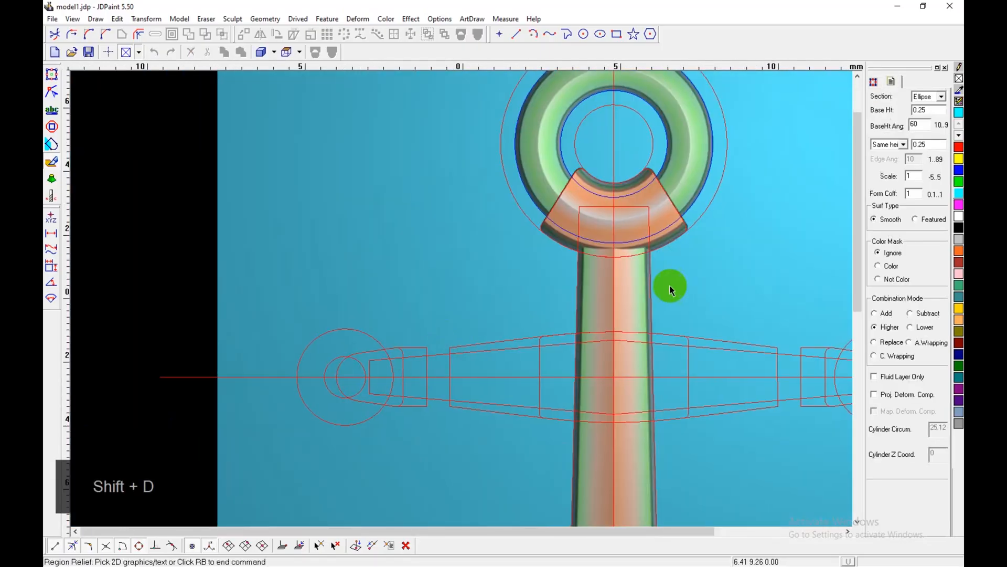
{"action": "left_click", "coordinate": [897, 144]}
{"action": "left_click", "coordinate": [888, 162]}
{"action": "left_click", "coordinate": [337, 366]}
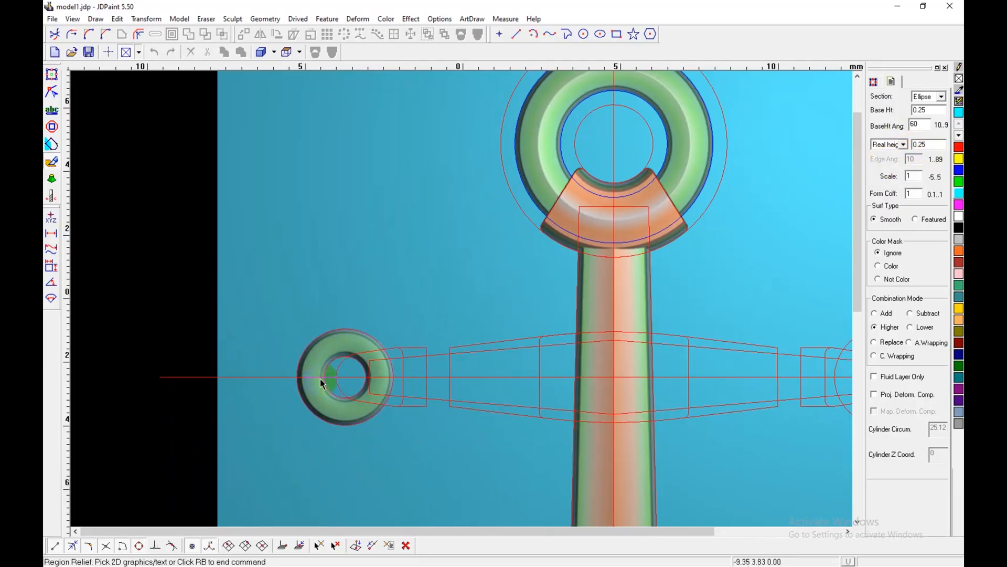
{"action": "scroll", "coordinate": [348, 392], "scroll_direction": "up", "scroll_amount": 1}
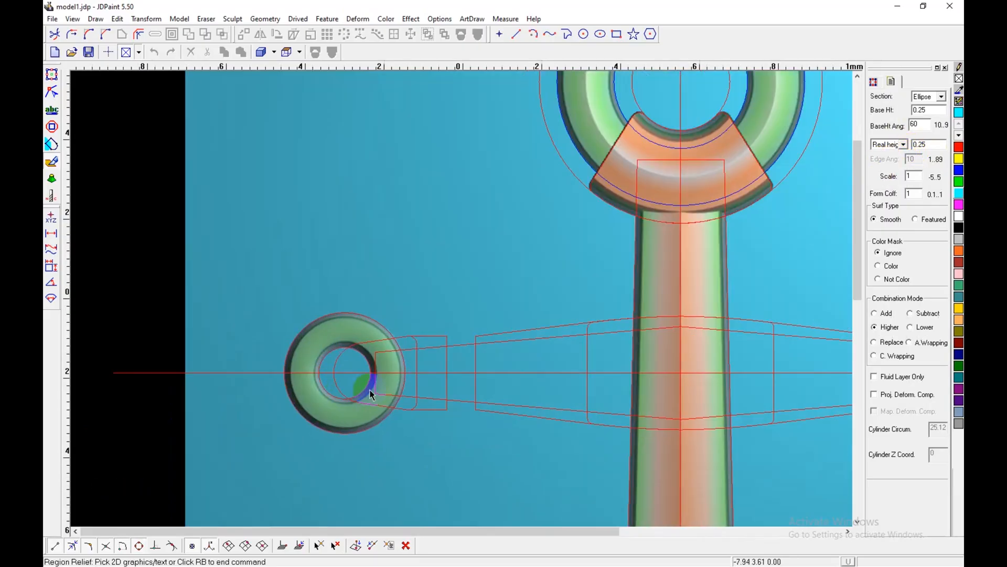
{"action": "key", "text": "ctrl+z"}
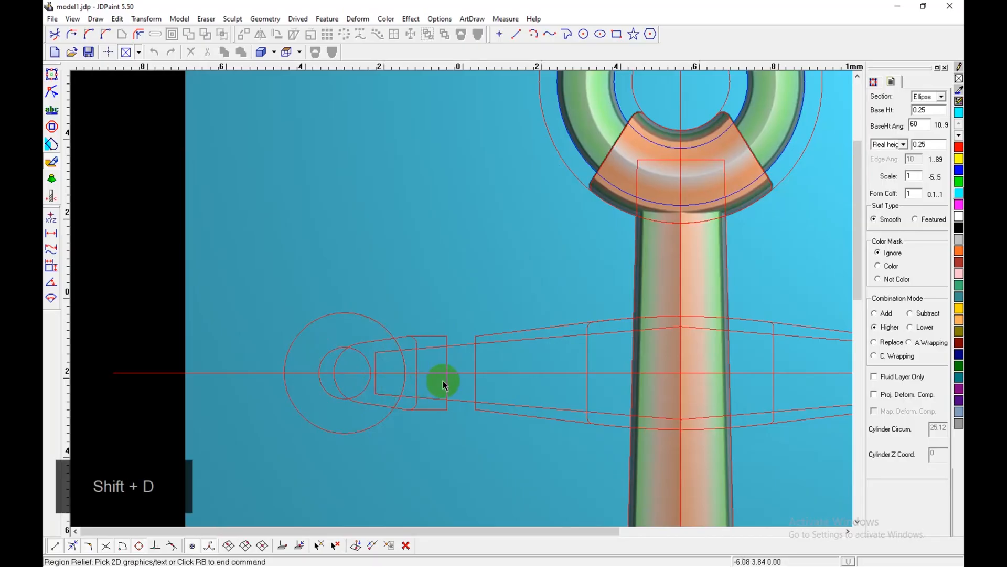
Step: Set the Region Relief to Same height at 0.15, and raise the left end ring and the long tapered crossbar
{"action": "left_click_drag", "start_coordinate": [922, 145], "coordinate": [917, 145]}
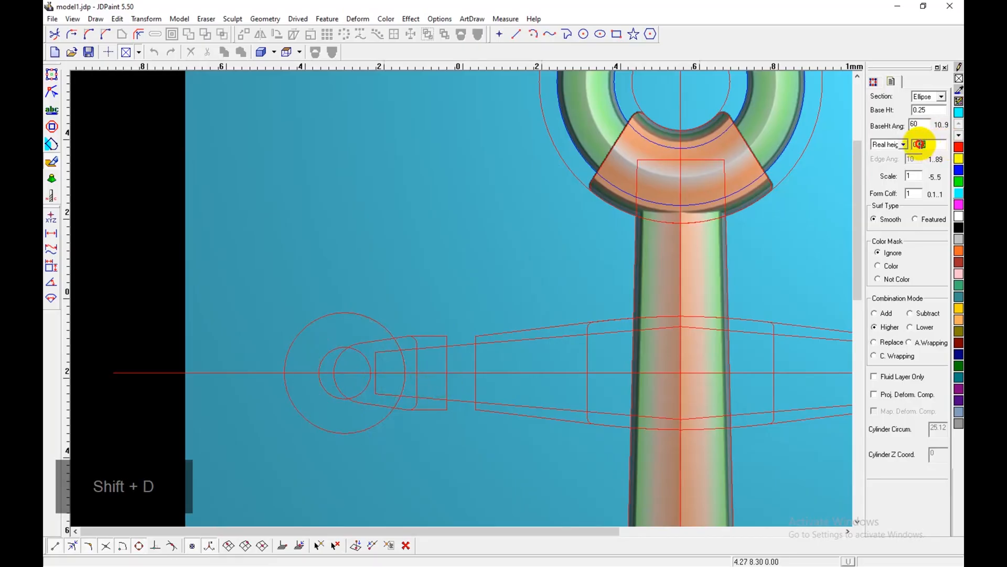
{"action": "type", "text": "15"}
{"action": "left_click", "coordinate": [909, 146]}
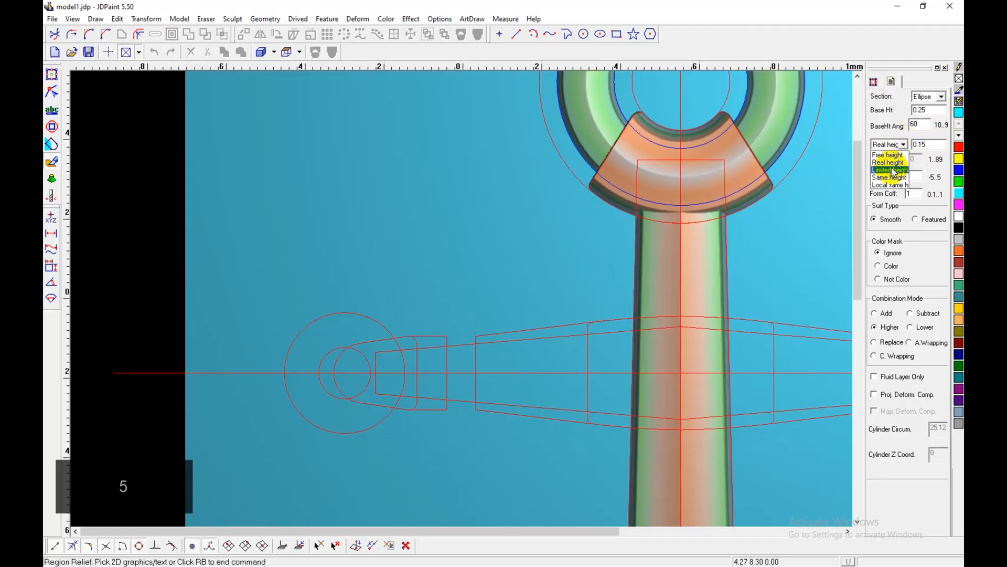
{"action": "left_click", "coordinate": [889, 169]}
{"action": "left_click", "coordinate": [366, 322]}
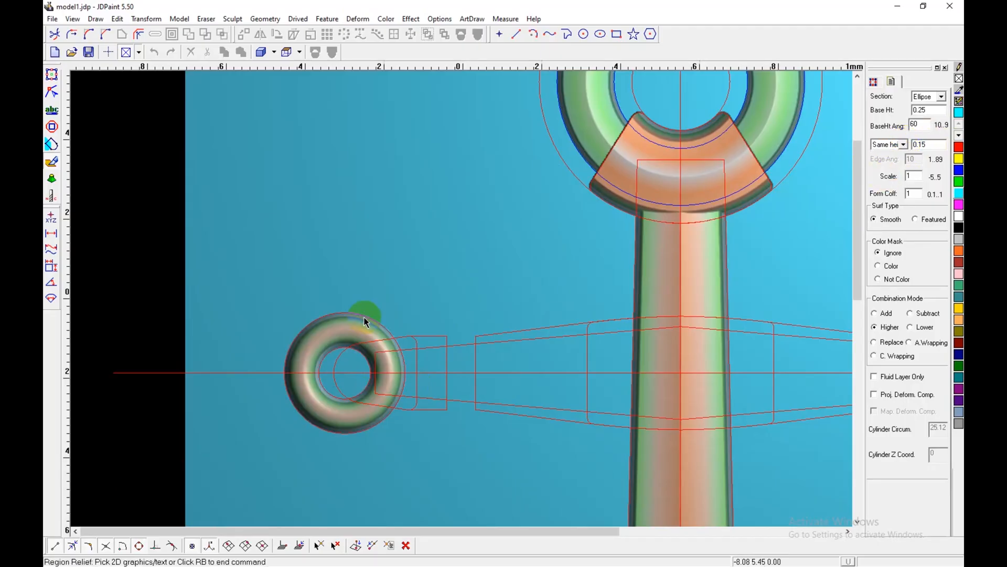
{"action": "middle_click_drag", "start_coordinate": [461, 387], "coordinate": [393, 382]}
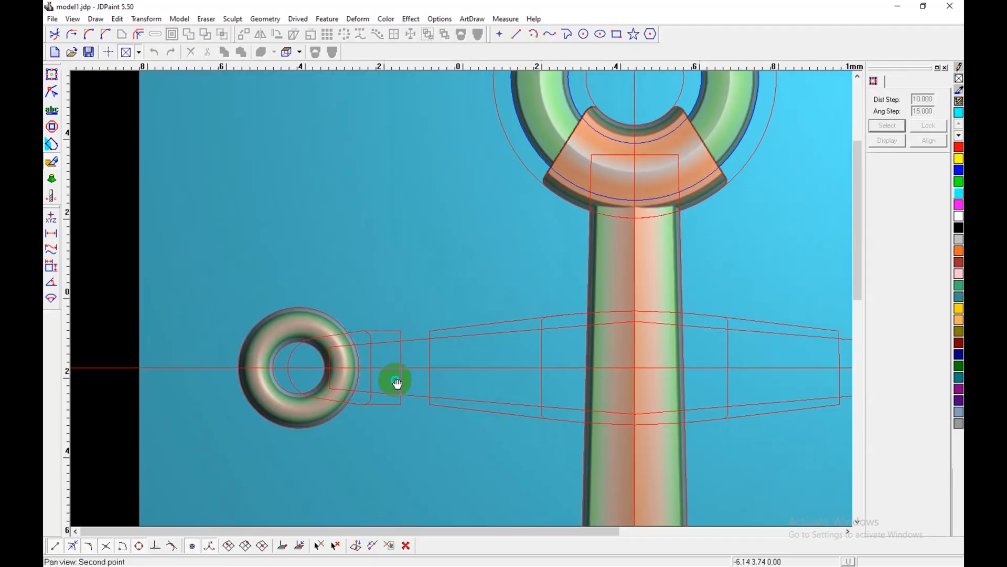
{"action": "left_click", "coordinate": [444, 336], "text": "shift"}
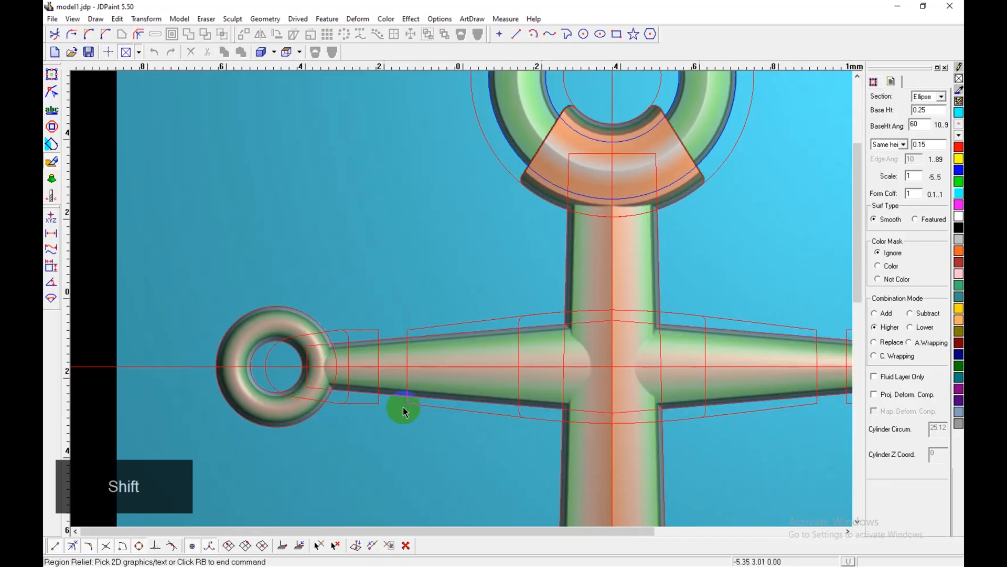
Step: Raise the large top ring with a Triangle-section Region Relief at base height 0.25 and Same height 0.15, and examine it at an angle
{"action": "scroll", "coordinate": [368, 384], "scroll_direction": "up", "scroll_amount": 2}
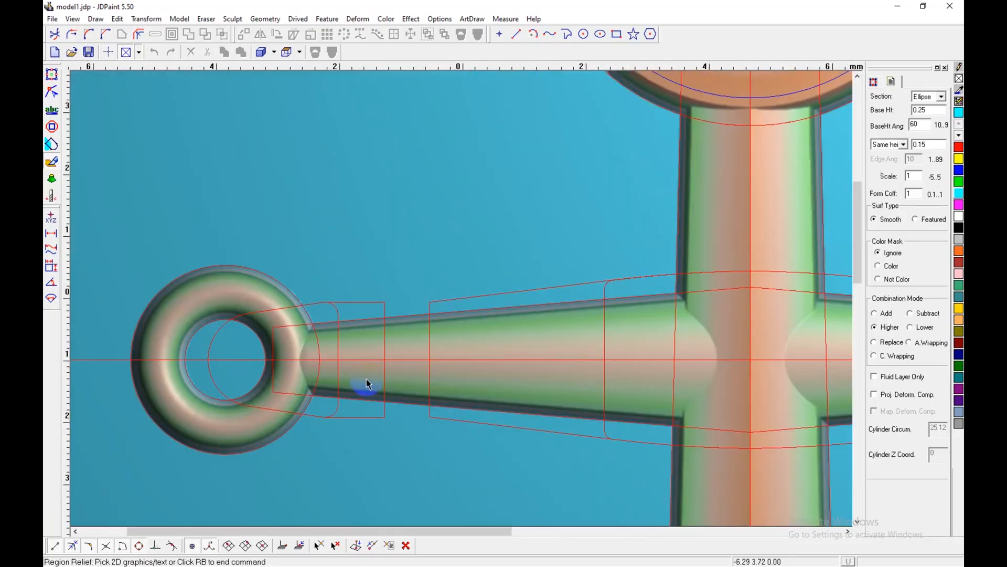
{"action": "middle_click_drag", "start_coordinate": [363, 391], "coordinate": [439, 402]}
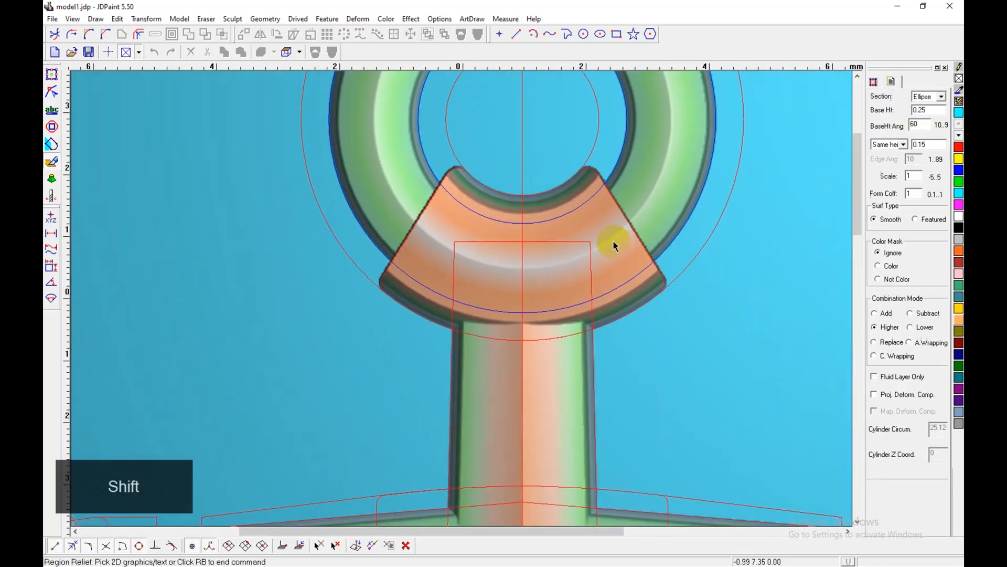
{"action": "middle_click_drag", "start_coordinate": [689, 158], "coordinate": [671, 265]}
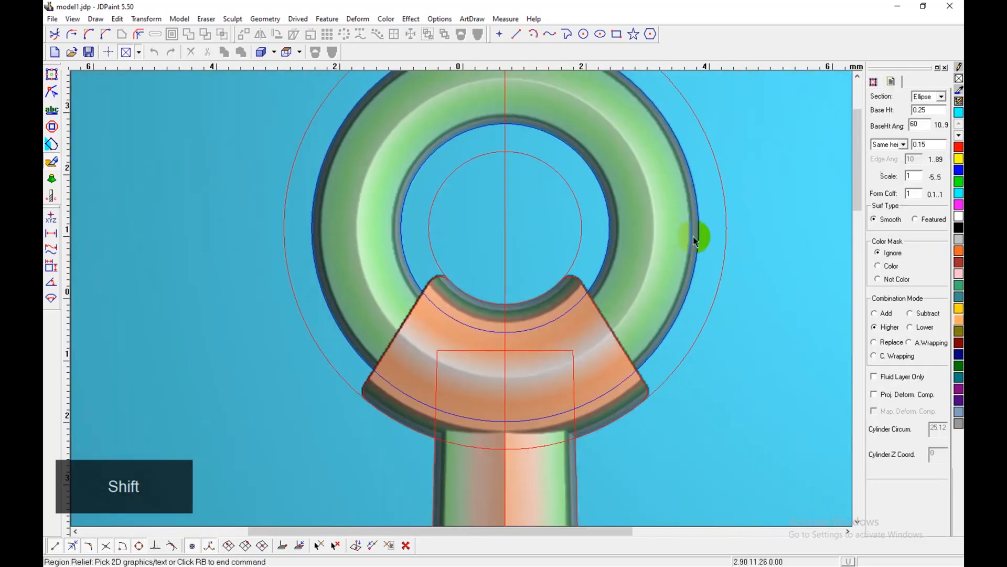
{"action": "key", "text": "shift+d"}
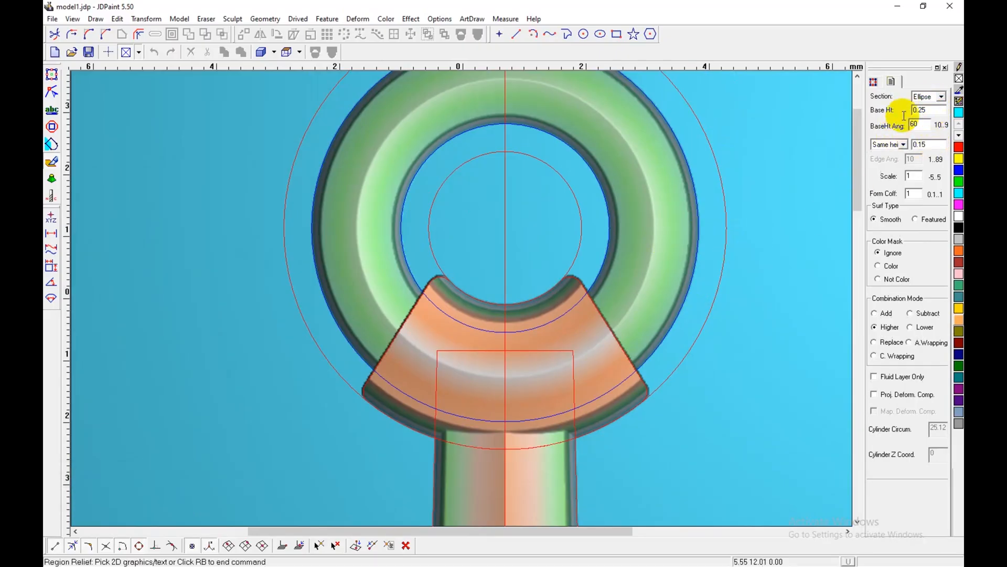
{"action": "left_click", "coordinate": [941, 97]}
{"action": "left_click", "coordinate": [926, 117]}
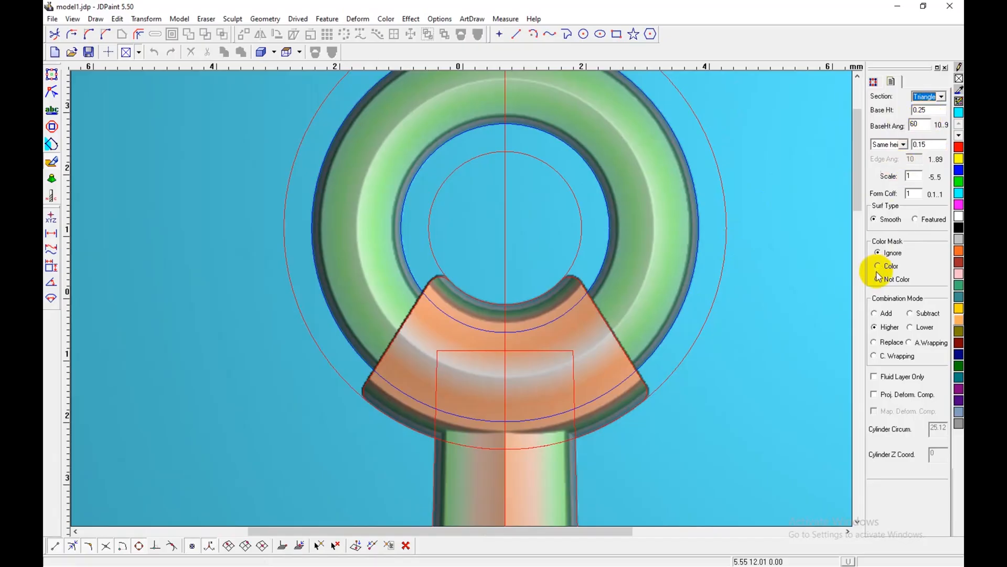
{"action": "left_click", "coordinate": [695, 270]}
{"action": "middle_click_drag", "start_coordinate": [737, 333], "coordinate": [696, 328]}
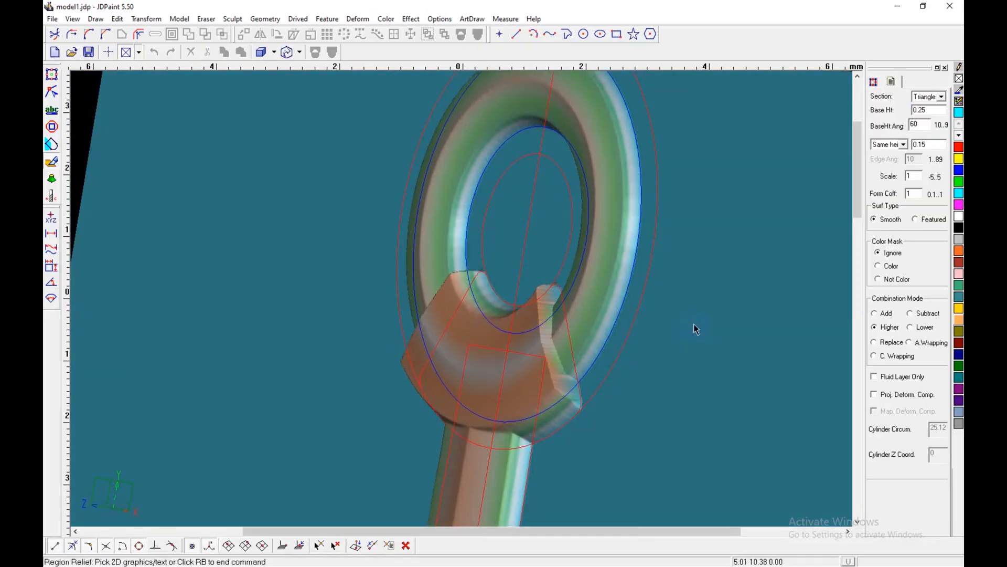
{"action": "right_click", "coordinate": [703, 203]}
{"action": "right_click", "coordinate": [703, 202]}
{"action": "left_click", "coordinate": [748, 305]}
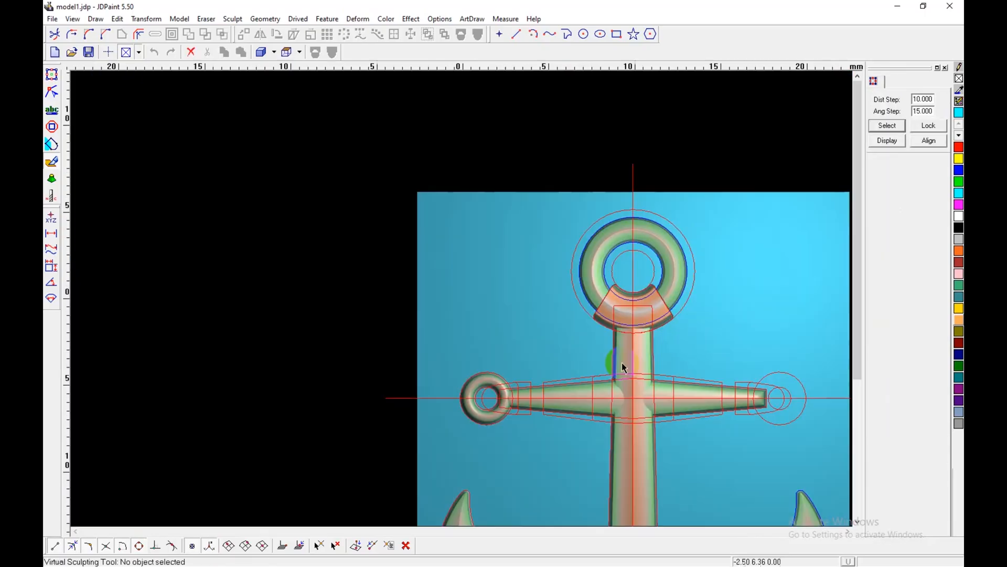
Step: Fill the left end cap region and the central hub region of the crossbar with orange using Region Coloring
{"action": "middle_click_drag", "start_coordinate": [607, 361], "coordinate": [493, 313]}
{"action": "scroll", "coordinate": [448, 388], "scroll_direction": "up", "scroll_amount": 4, "text": "shift"}
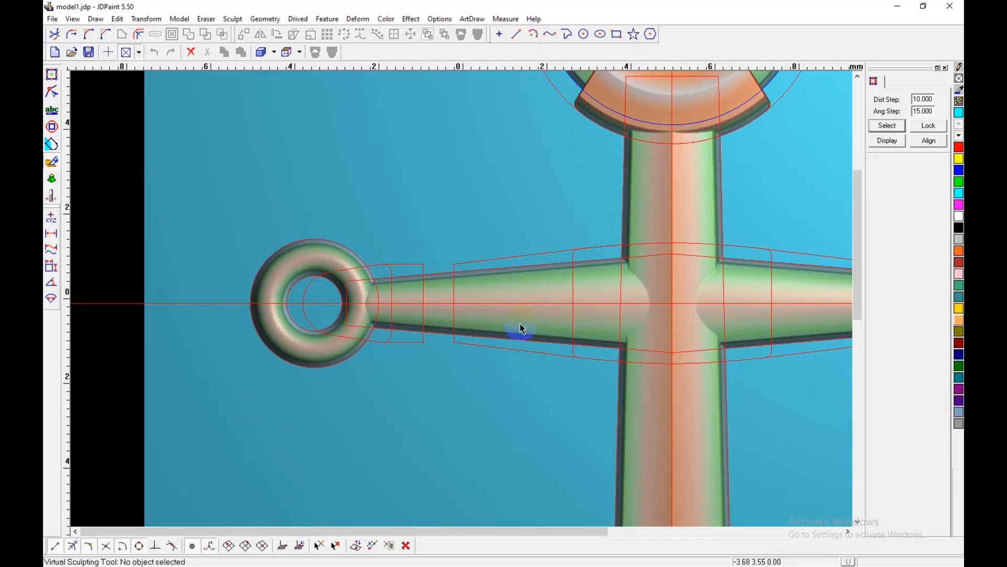
{"action": "key", "text": "shift+n"}
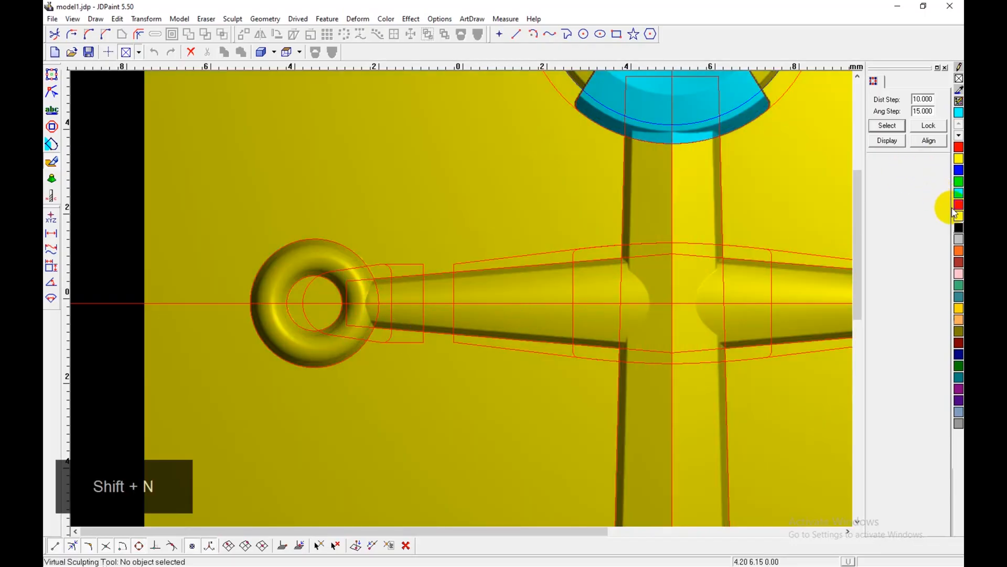
{"action": "left_click", "coordinate": [960, 256]}
{"action": "key", "text": "c"}
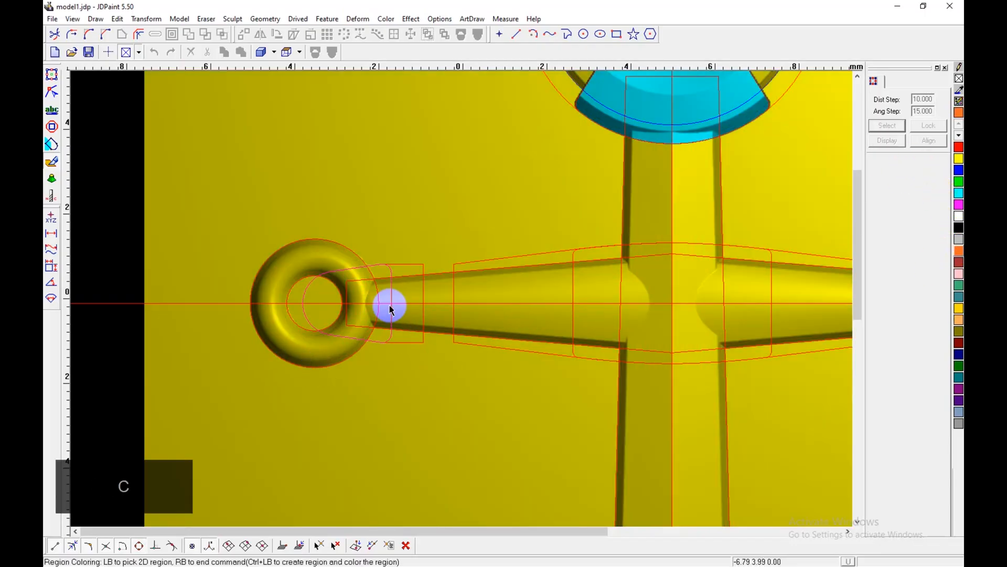
{"action": "left_click", "coordinate": [393, 291]}
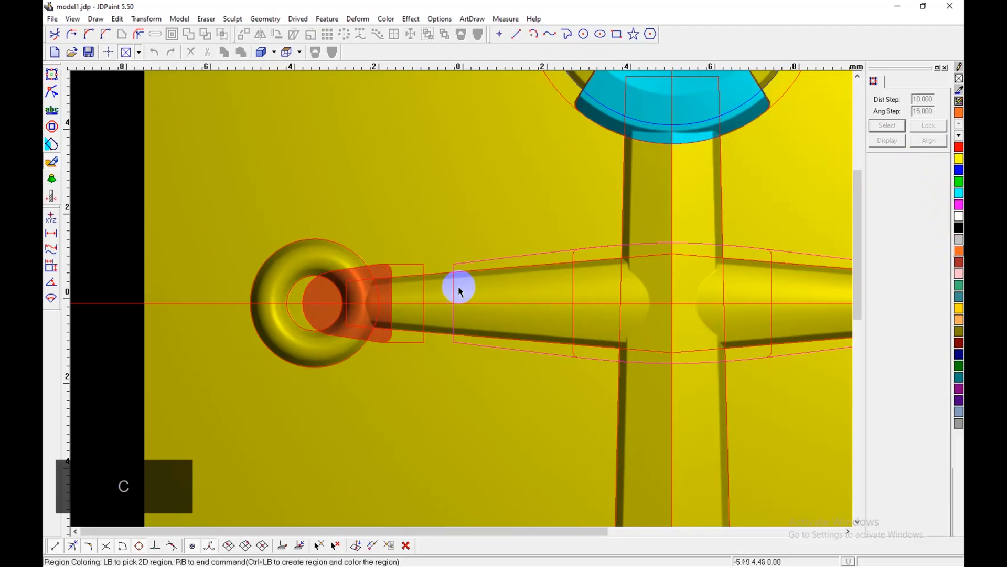
{"action": "left_click", "coordinate": [574, 285]}
{"action": "scroll", "coordinate": [563, 379], "scroll_direction": "down", "scroll_amount": 2}
{"action": "middle_click_drag", "start_coordinate": [566, 391], "coordinate": [448, 393]}
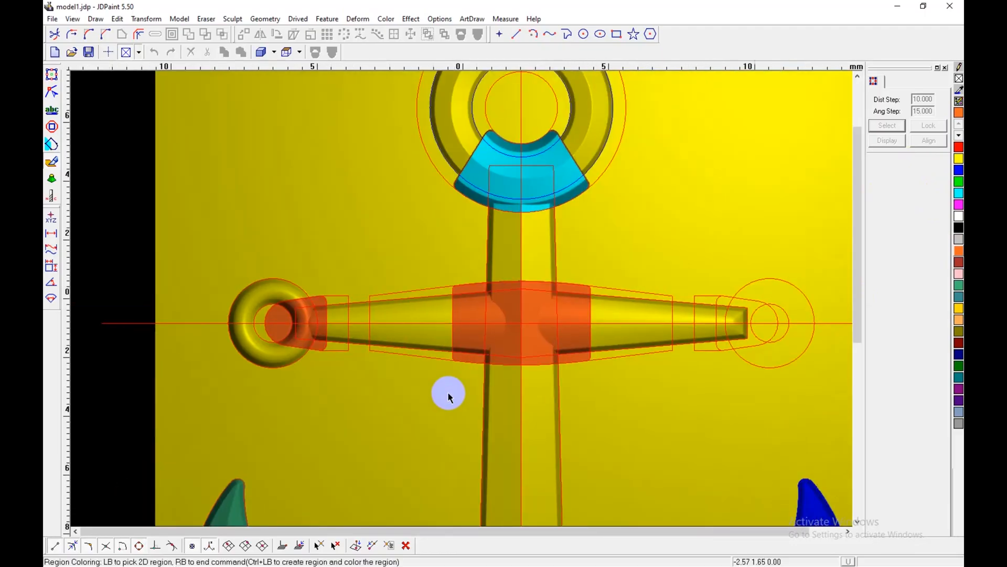
{"action": "key", "text": "shift+n"}
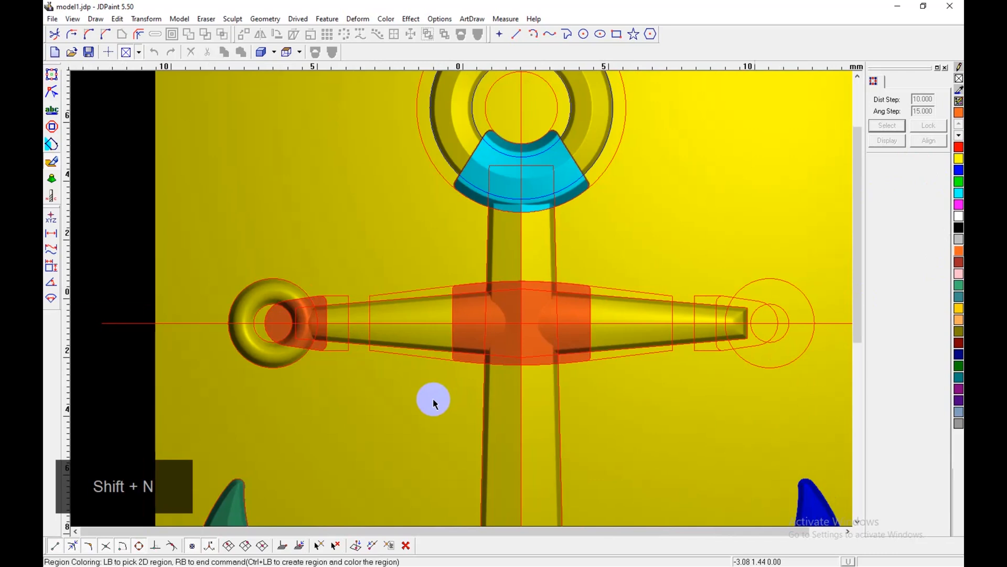
Step: Try a Triangle Region Relief with base height 0.5 and Same height 0.1 on the left end cap, and undo it
{"action": "key", "text": "shift+d"}
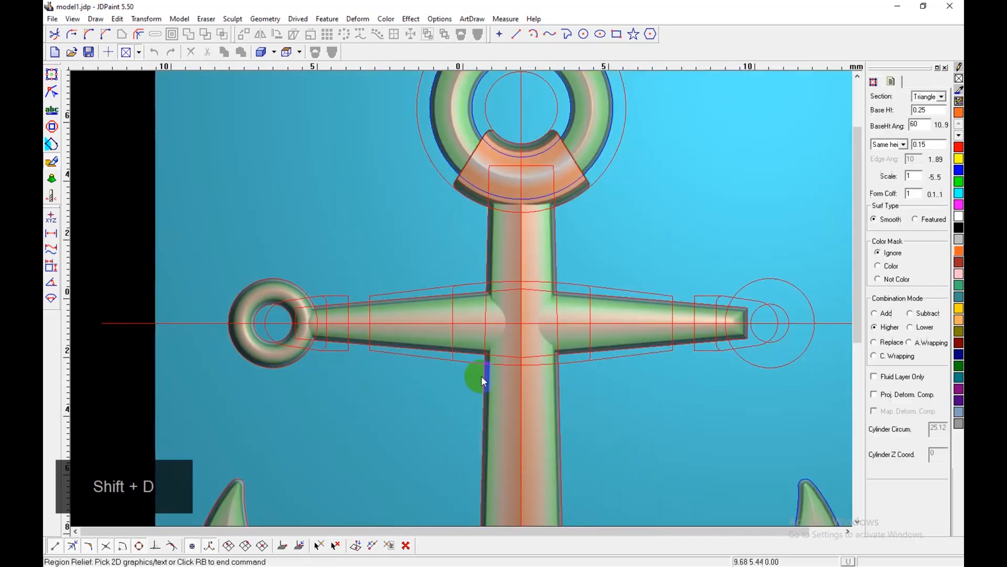
{"action": "left_click", "coordinate": [924, 110]}
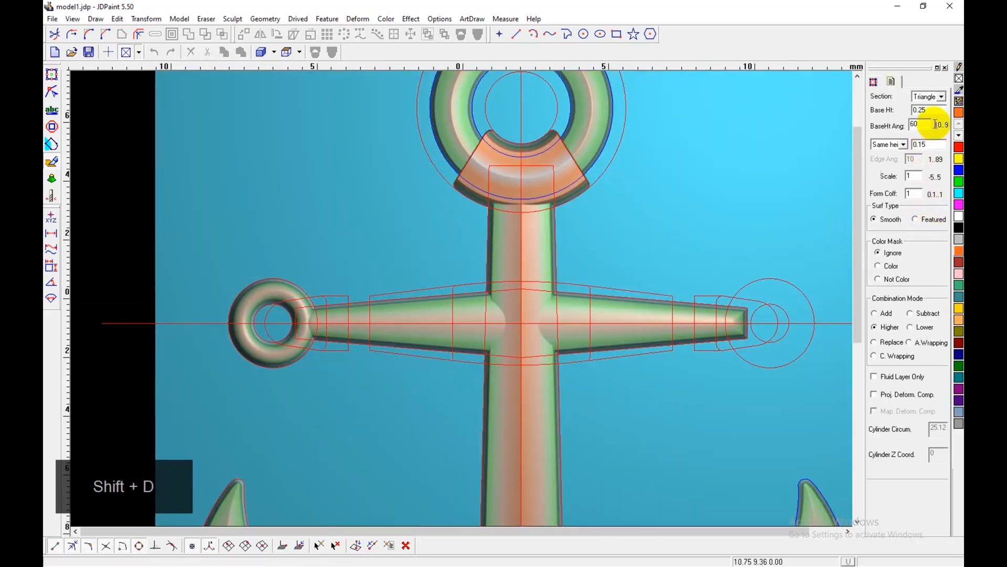
{"action": "type", "text": "0.5"}
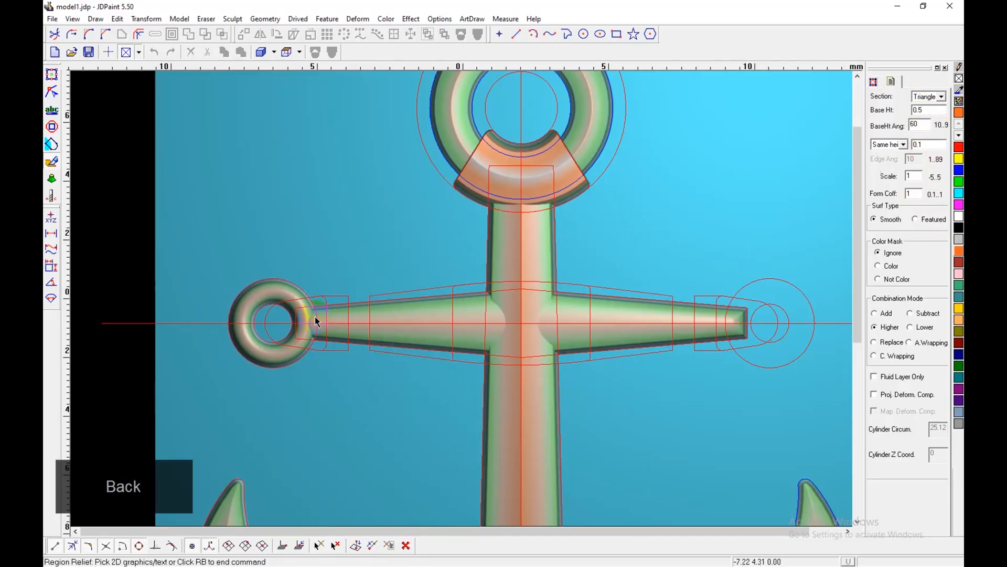
{"action": "left_click", "coordinate": [352, 318]}
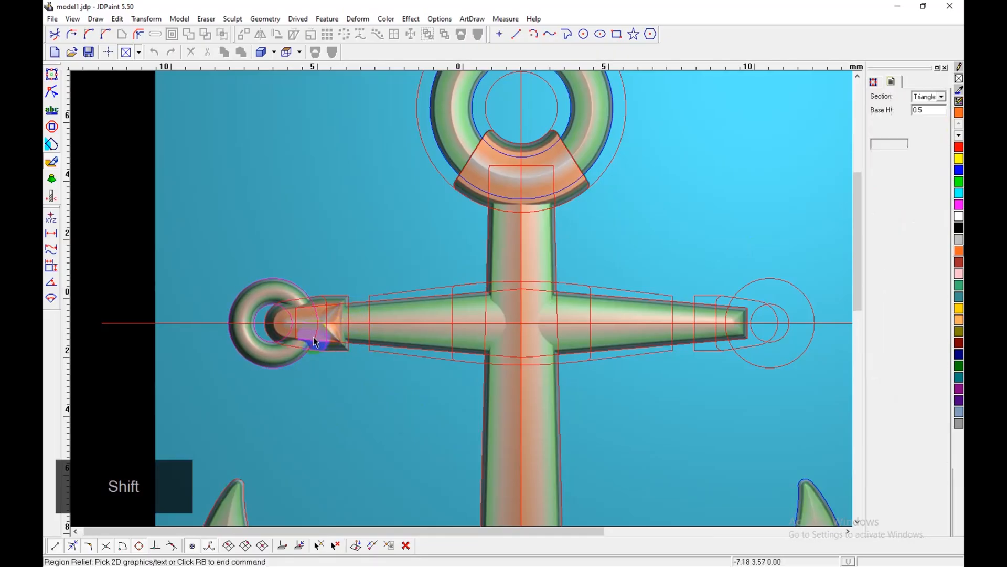
{"action": "scroll", "coordinate": [314, 339], "scroll_direction": "up", "scroll_amount": 2}
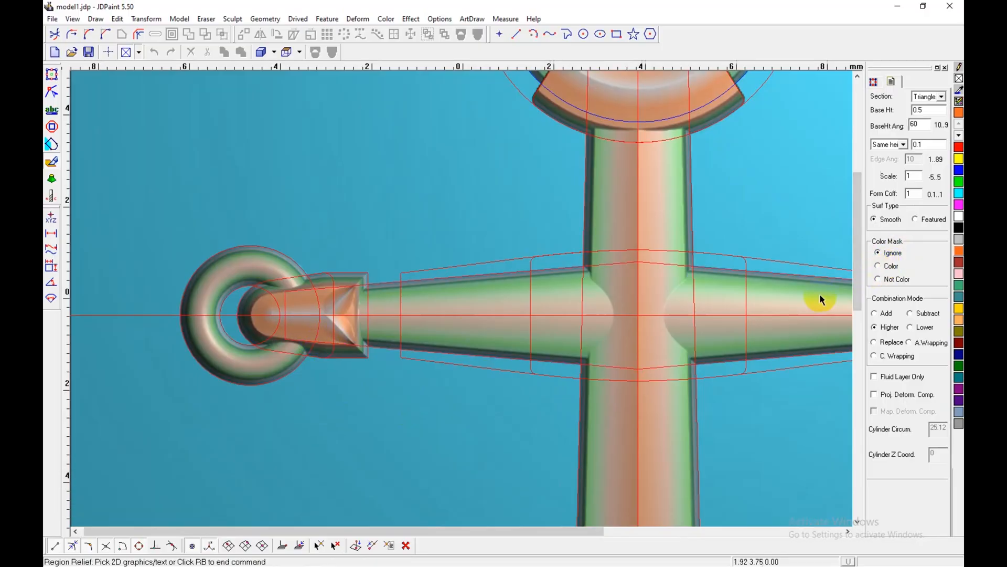
{"action": "key", "text": "z"}
Step: Try the left end cap relief restricted by the Color mask, inspect its inner edge, and undo it
{"action": "left_click", "coordinate": [899, 266]}
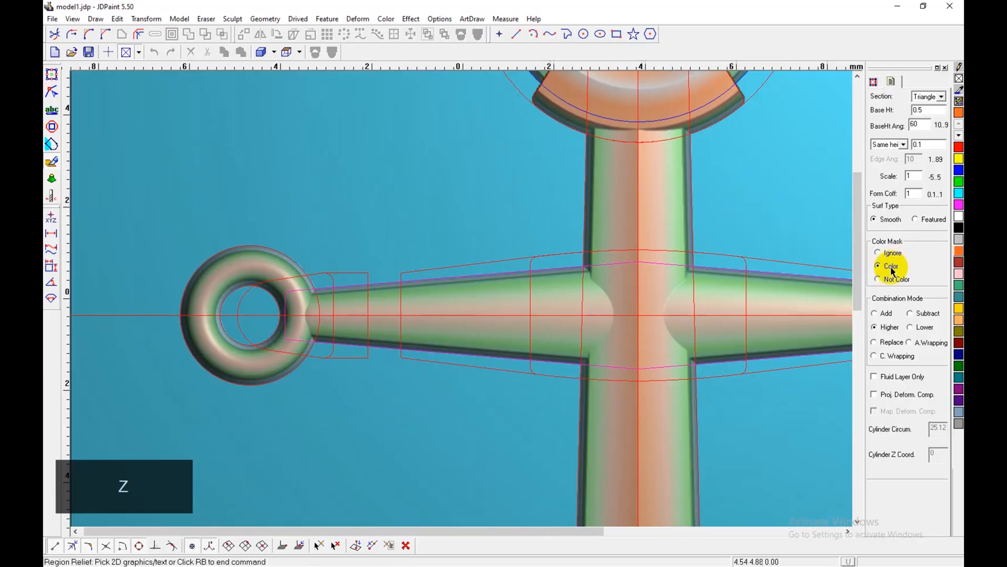
{"action": "left_click", "coordinate": [369, 299]}
{"action": "right_click", "coordinate": [372, 303]}
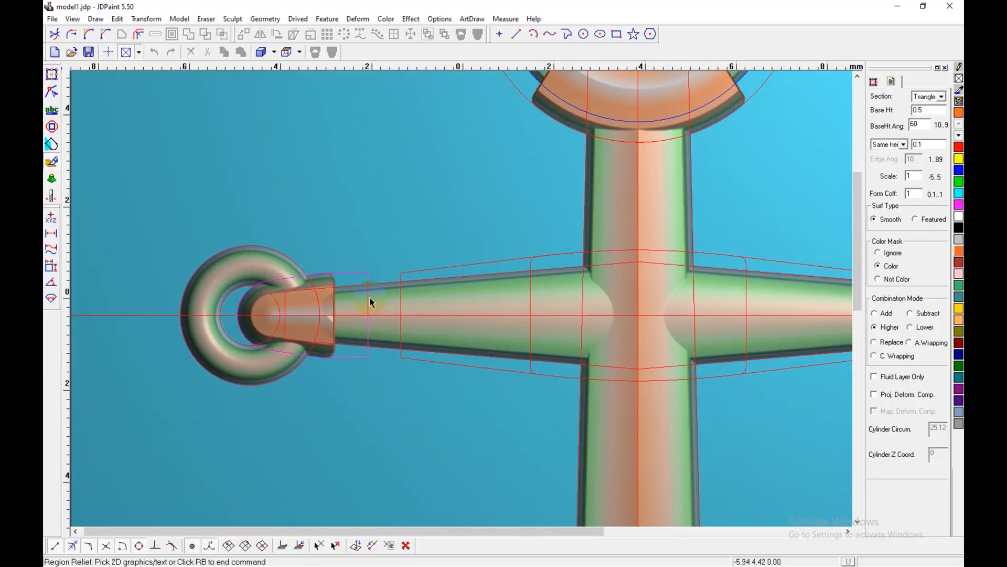
{"action": "scroll", "coordinate": [371, 305], "scroll_direction": "up", "scroll_amount": 3}
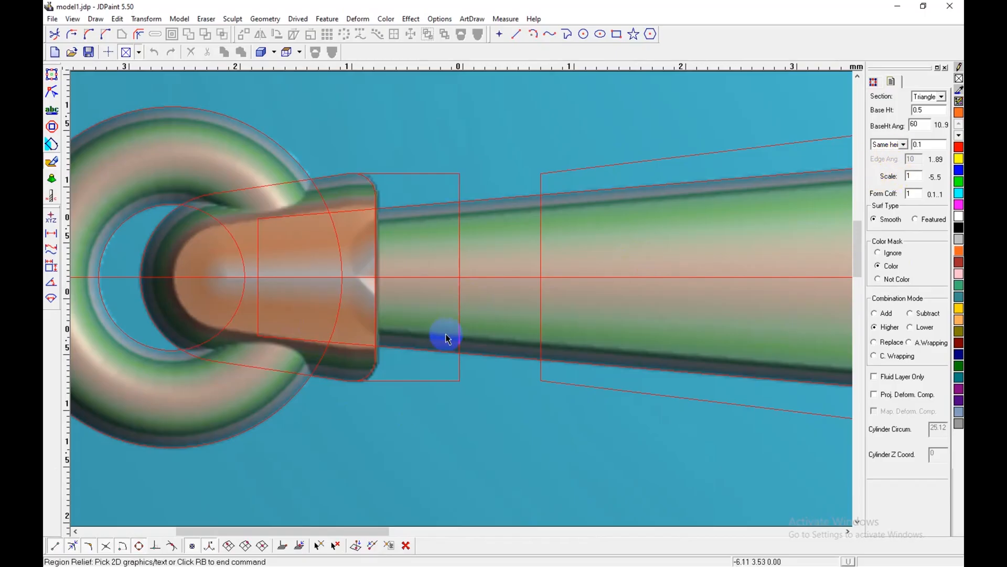
{"action": "key", "text": "z"}
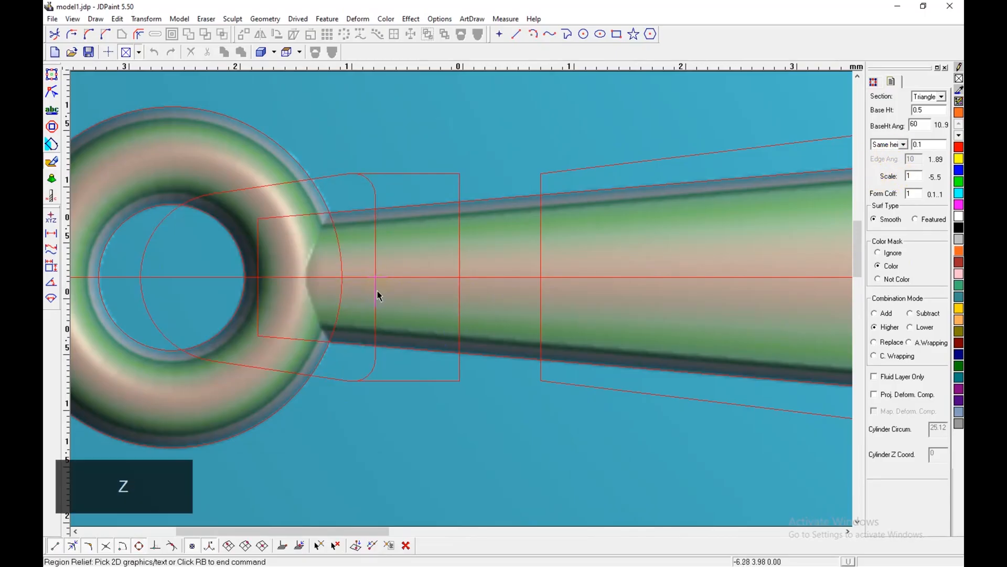
Step: Try the masked left end cap relief in Real height mode at 0.1, and examine it at an angle
{"action": "left_click", "coordinate": [903, 144]}
{"action": "left_click", "coordinate": [891, 162]}
{"action": "left_click", "coordinate": [464, 245]}
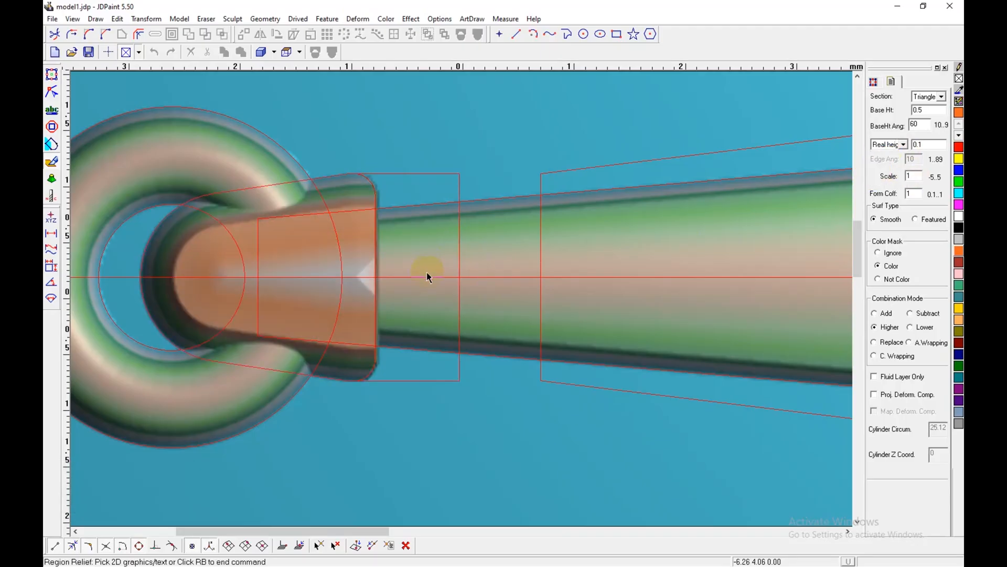
{"action": "left_click", "coordinate": [350, 274]}
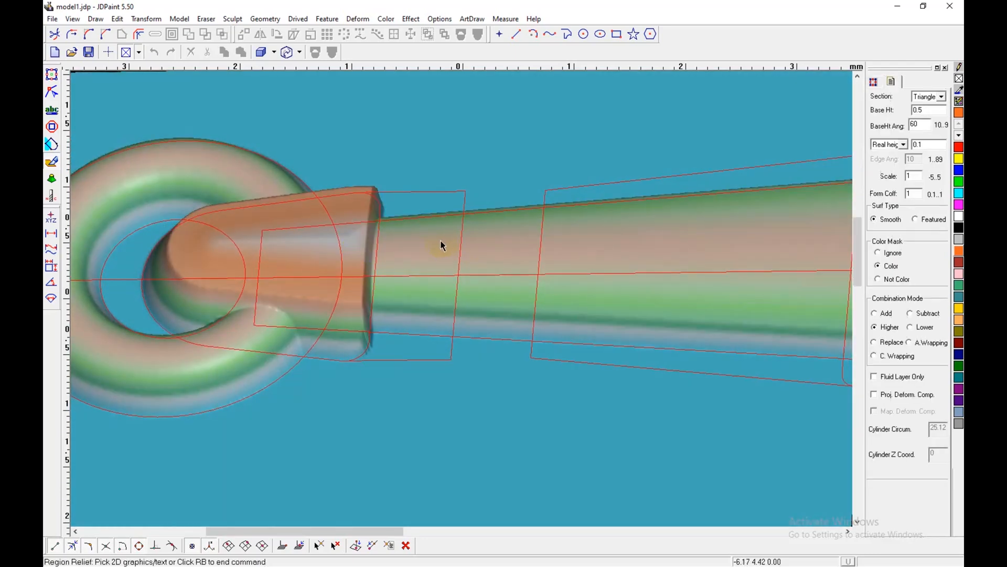
Step: Extend the left end cap's outline about 0.4 mm toward the shank by moving its two inner corner nodes, and return to virtual sculpting
{"action": "left_click", "coordinate": [53, 74]}
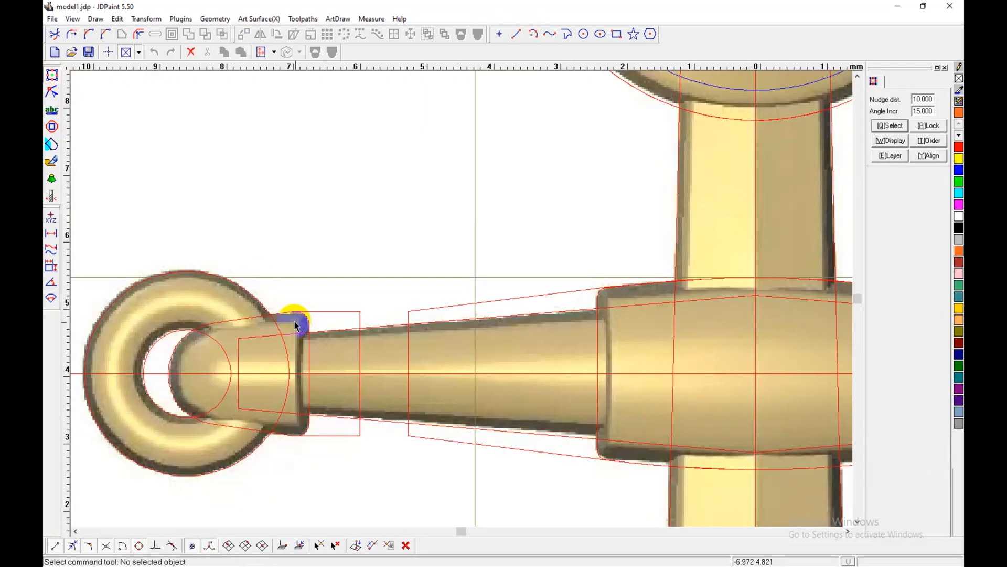
{"action": "left_click", "coordinate": [362, 344]}
{"action": "key", "text": "a"}
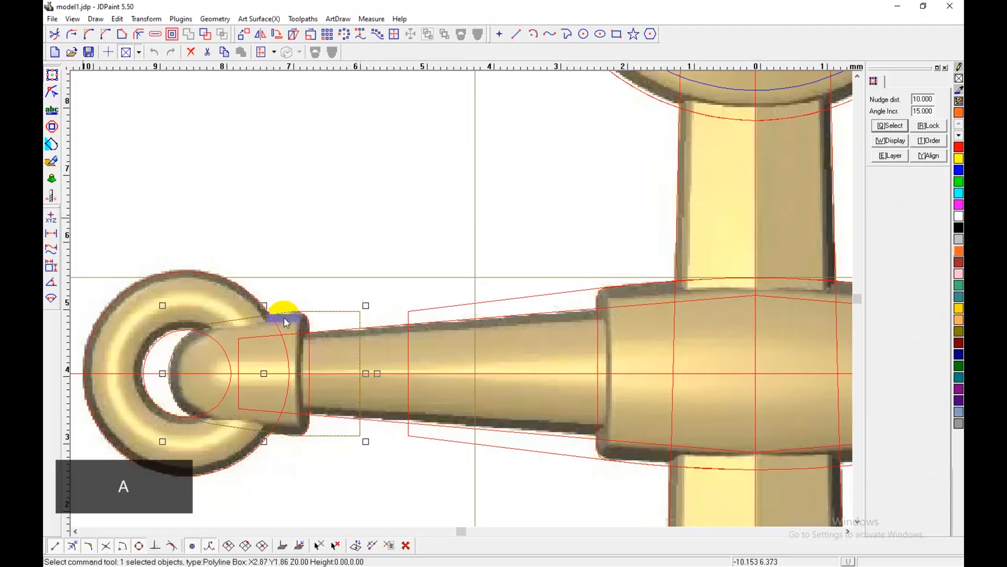
{"action": "left_click", "coordinate": [53, 93]}
{"action": "left_click_drag", "start_coordinate": [335, 281], "coordinate": [391, 465]}
{"action": "left_click_drag", "start_coordinate": [360, 436], "coordinate": [388, 435]}
{"action": "key", "text": "shift"}
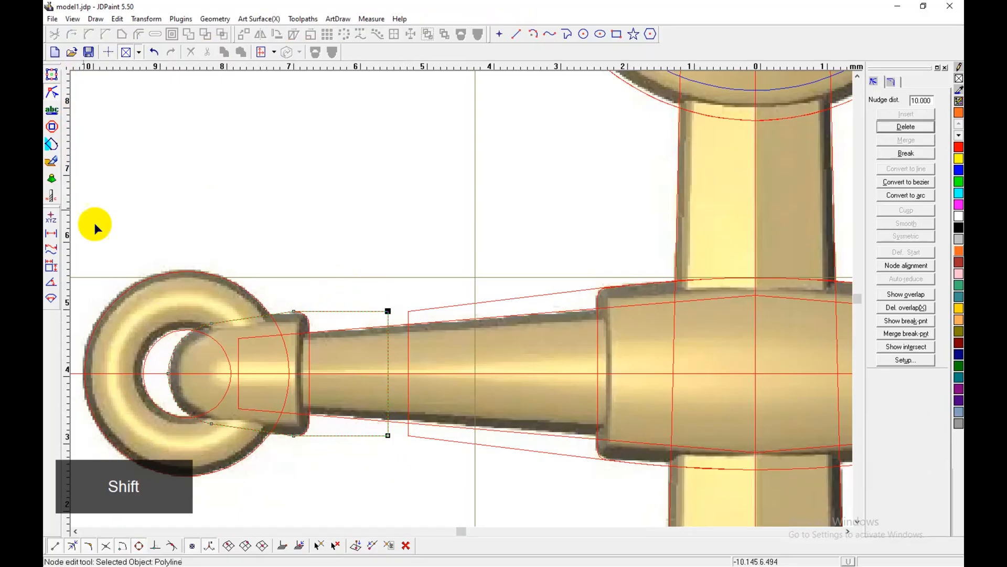
{"action": "left_click", "coordinate": [53, 161]}
Step: Undo the left end cap relief, and fill the end cap and central hub regions with cyan using Region Coloring
{"action": "right_click", "coordinate": [434, 272]}
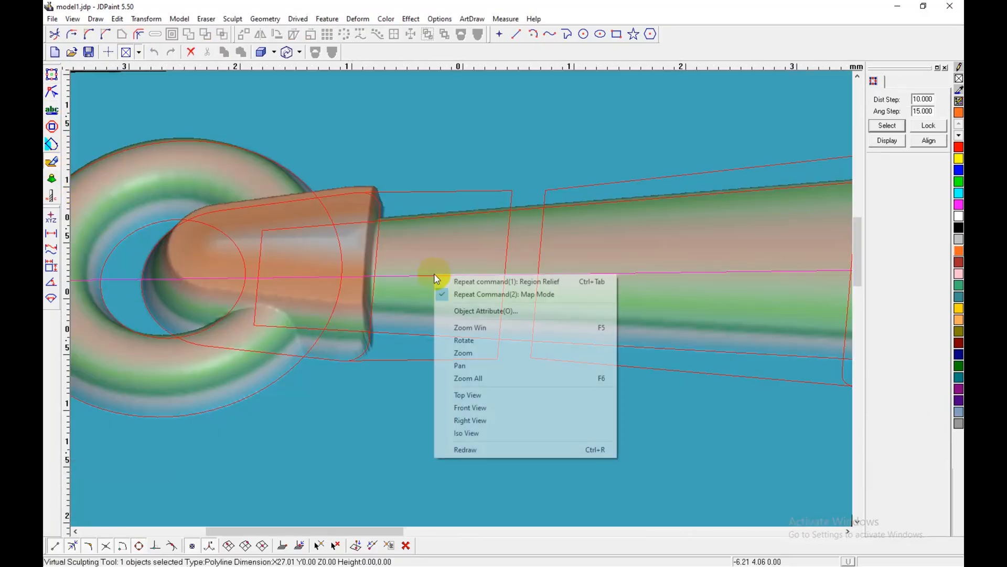
{"action": "key", "text": "z"}
{"action": "left_click", "coordinate": [432, 251]}
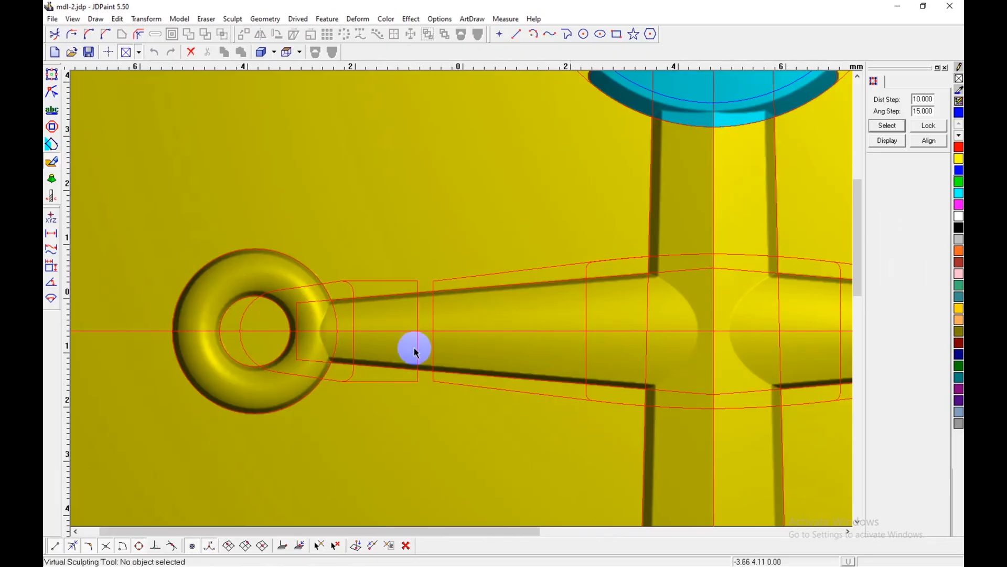
{"action": "key", "text": "shift"}
{"action": "left_click", "coordinate": [959, 197]}
{"action": "key", "text": "shift+c"}
{"action": "left_click", "coordinate": [353, 313]}
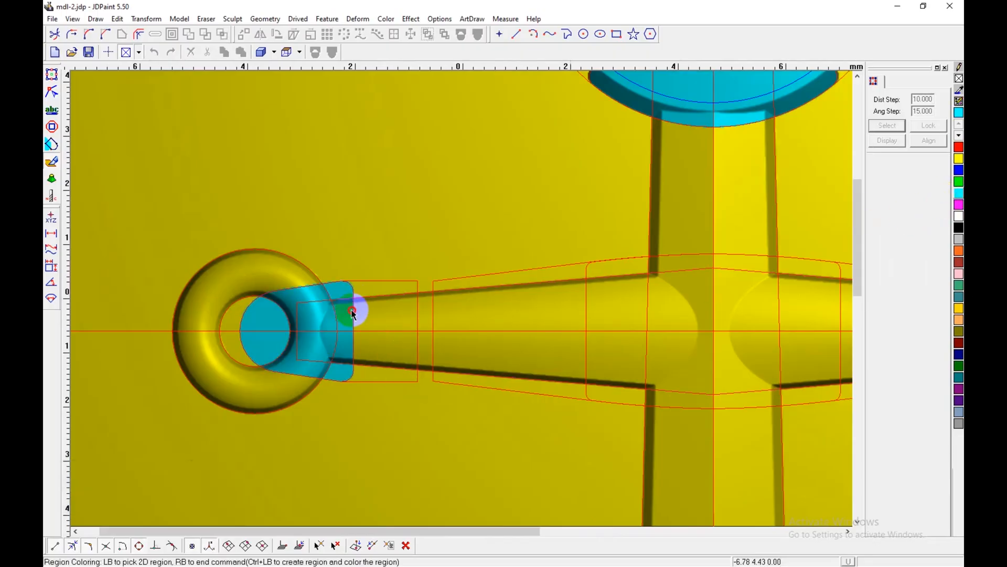
{"action": "left_click", "coordinate": [586, 305]}
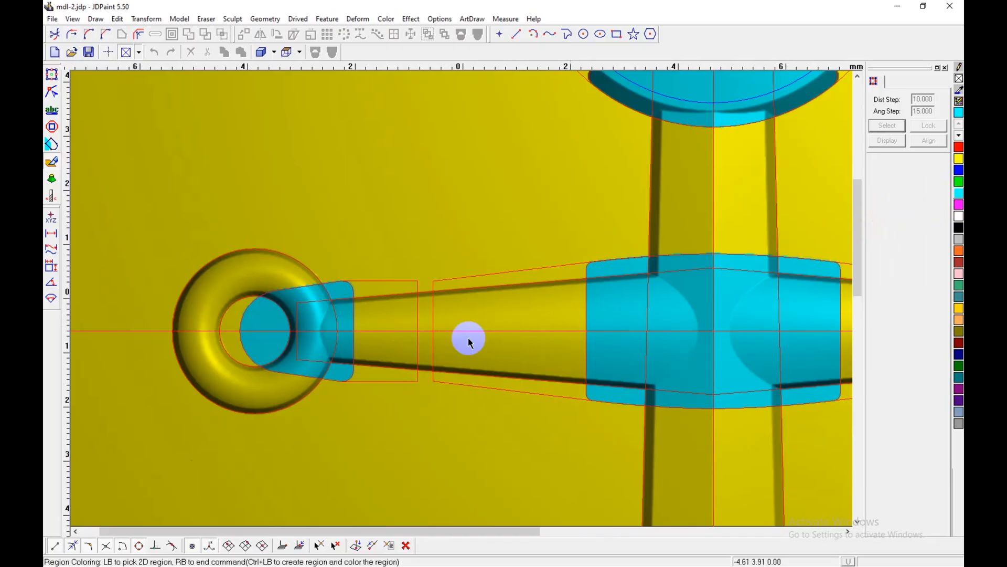
{"action": "key", "text": "shift+b"}
Step: Set the Region Relief to an Ellipse section with base height 0.5 and Same height 0.1
{"action": "key", "text": "shift+d"}
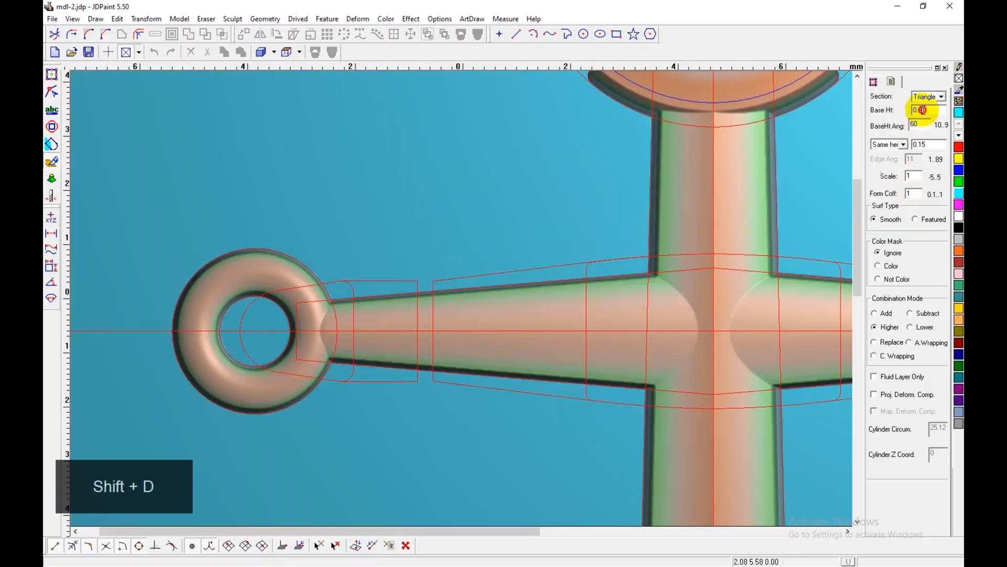
{"action": "type", "text": ".5"}
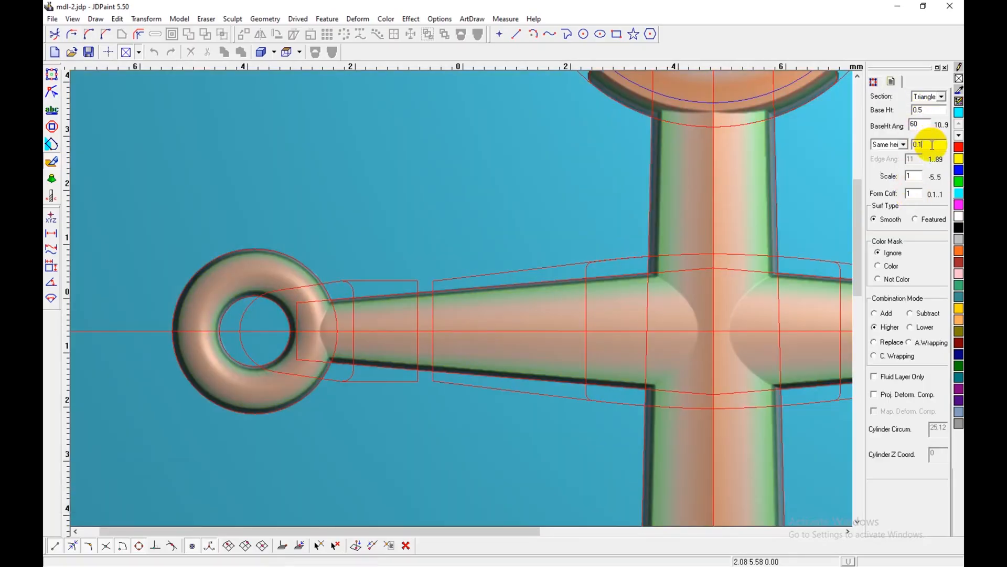
{"action": "key", "text": "BackSpace"}
{"action": "left_click", "coordinate": [941, 97]}
{"action": "left_click", "coordinate": [922, 127]}
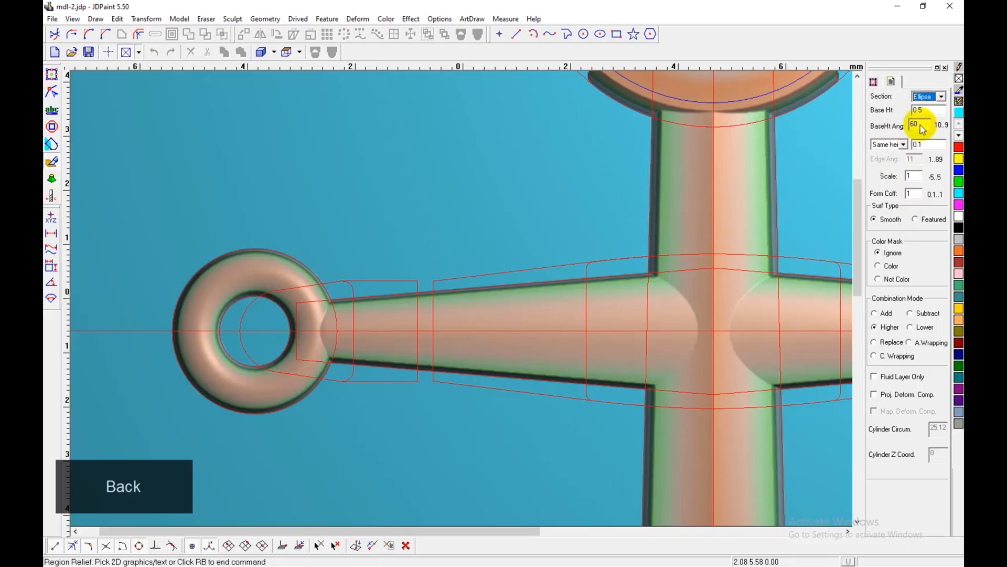
Step: Undo the unmasked trial relief on the left end cap and set the Region Relief color mask to Color
{"action": "left_click", "coordinate": [418, 344], "text": "shift"}
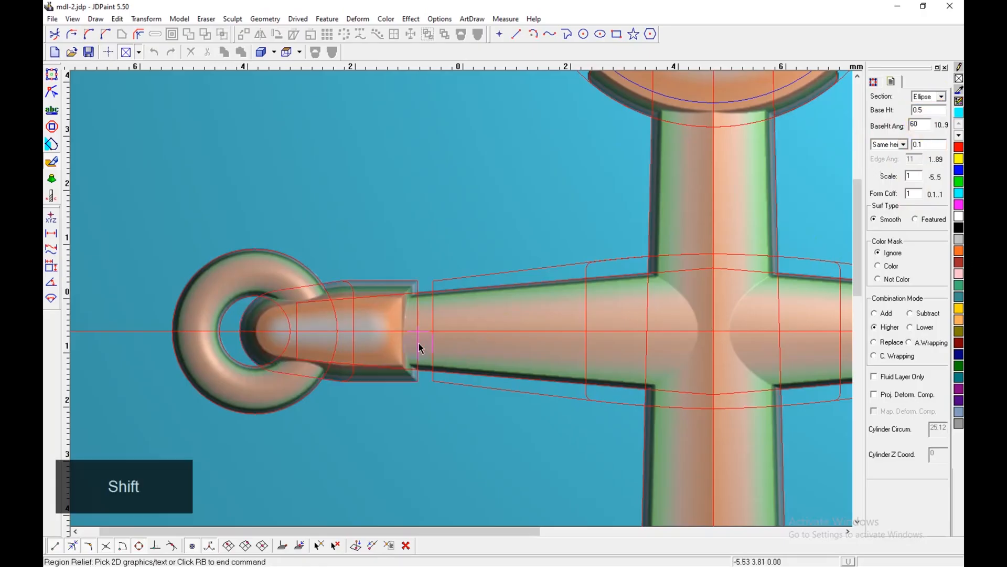
{"action": "key", "text": "z"}
{"action": "left_click", "coordinate": [892, 268]}
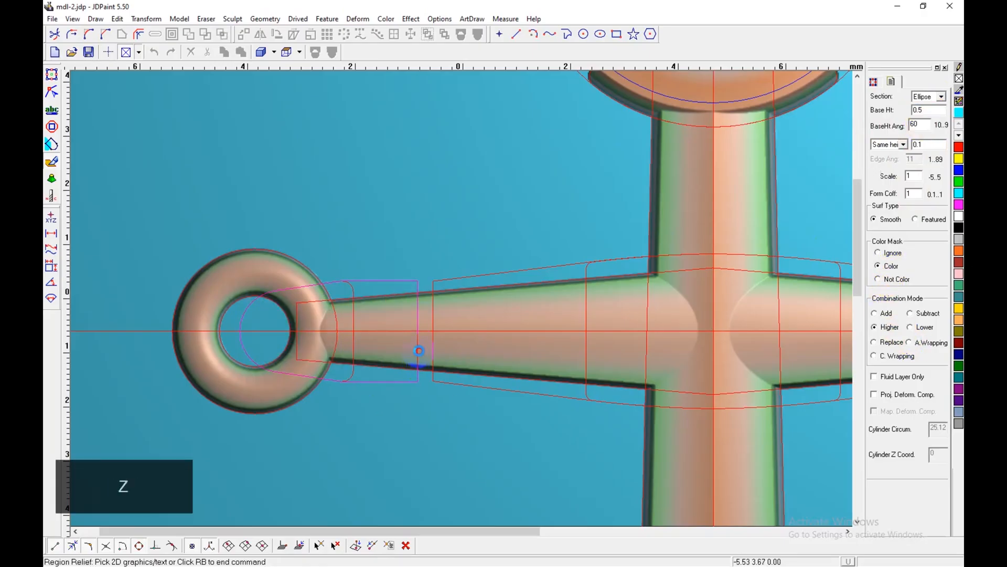
Step: Try the color-masked relief on the left end cap, undo it, and check the end cap against the reference image
{"action": "left_click", "coordinate": [361, 361]}
{"action": "left_click", "coordinate": [571, 321]}
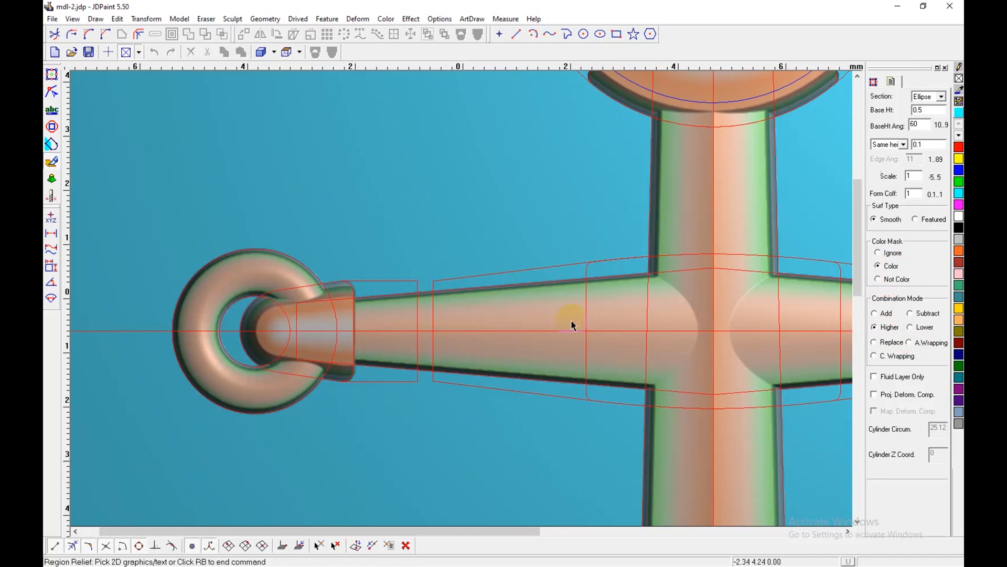
{"action": "scroll", "coordinate": [294, 318], "scroll_direction": "up", "scroll_amount": 1}
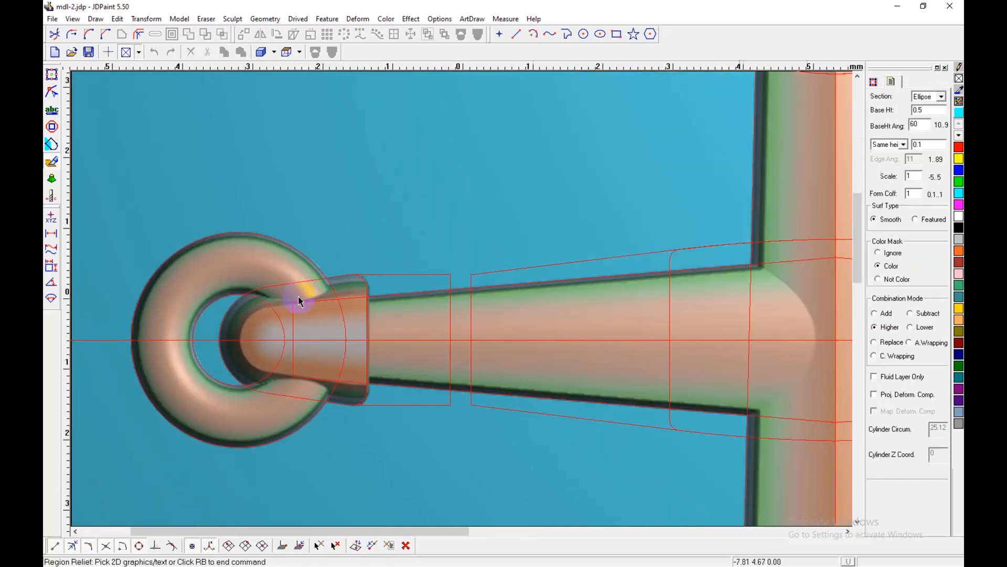
{"action": "key", "text": "z"}
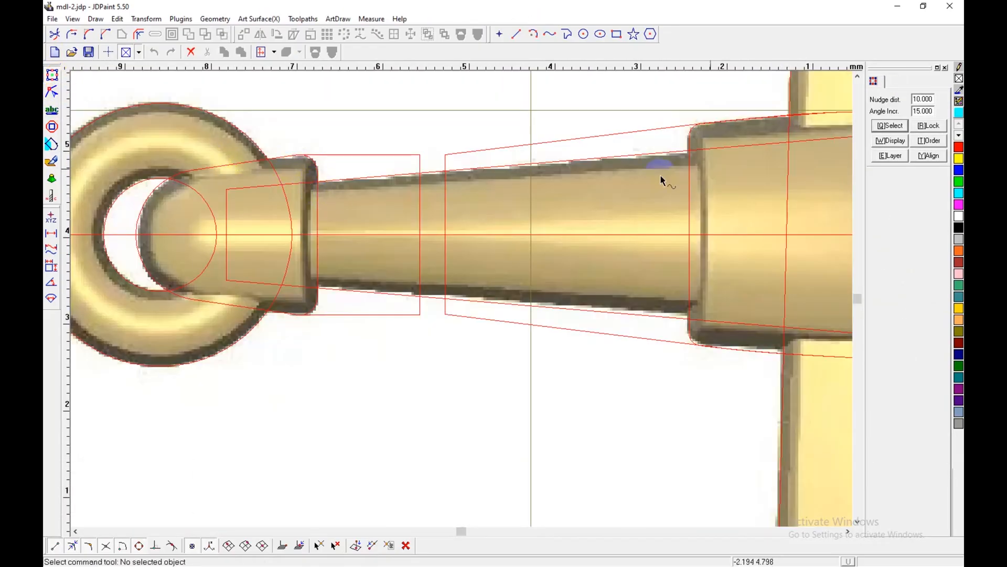
{"action": "left_click", "coordinate": [53, 161], "text": "shift"}
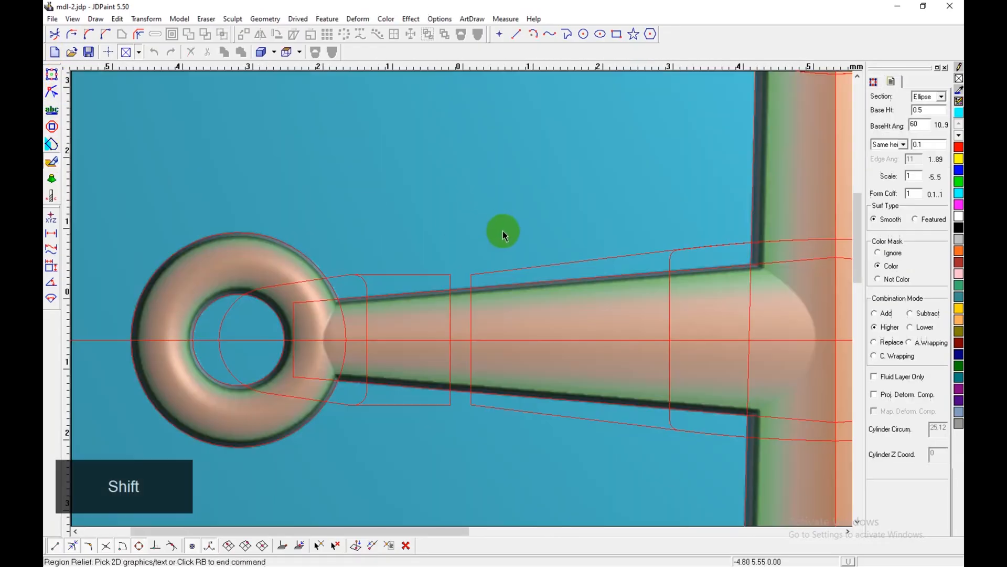
Step: Try the left end cap's Region Relief with a base height angle of 80, and undo it
{"action": "key", "text": "shift+d"}
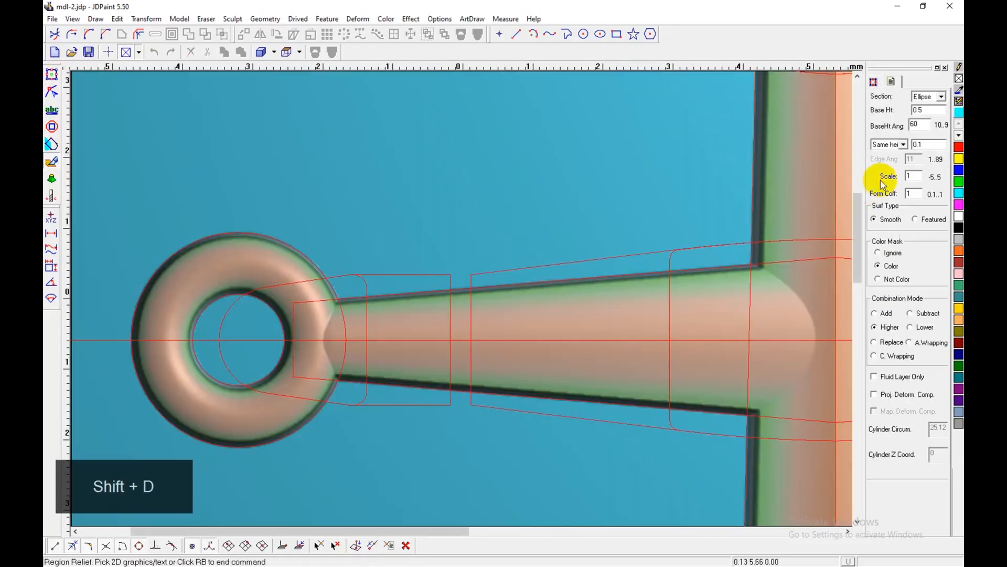
{"action": "left_click", "coordinate": [916, 124]}
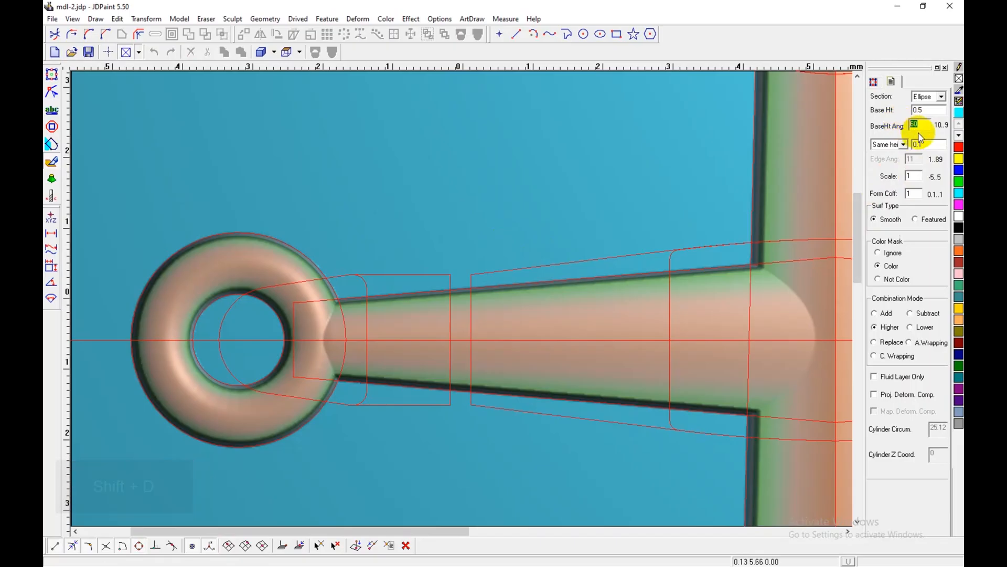
{"action": "type", "text": "80"}
{"action": "left_click", "coordinate": [429, 278]}
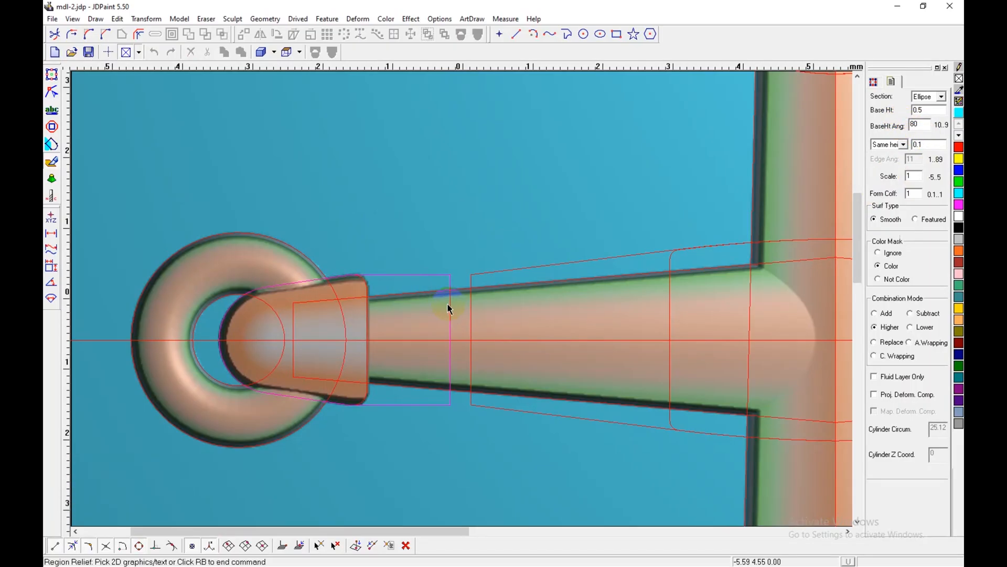
{"action": "key", "text": "ctrl+z"}
Step: Try the left end cap's Region Relief with a base height angle of 70, and undo it
{"action": "double_click", "coordinate": [918, 125]}
{"action": "type", "text": "70"}
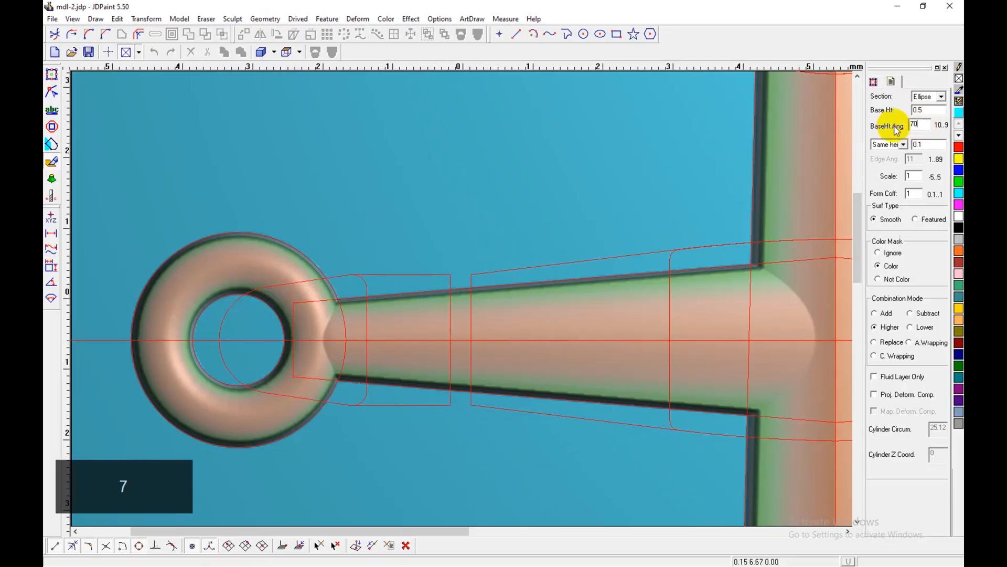
{"action": "left_click", "coordinate": [449, 309]}
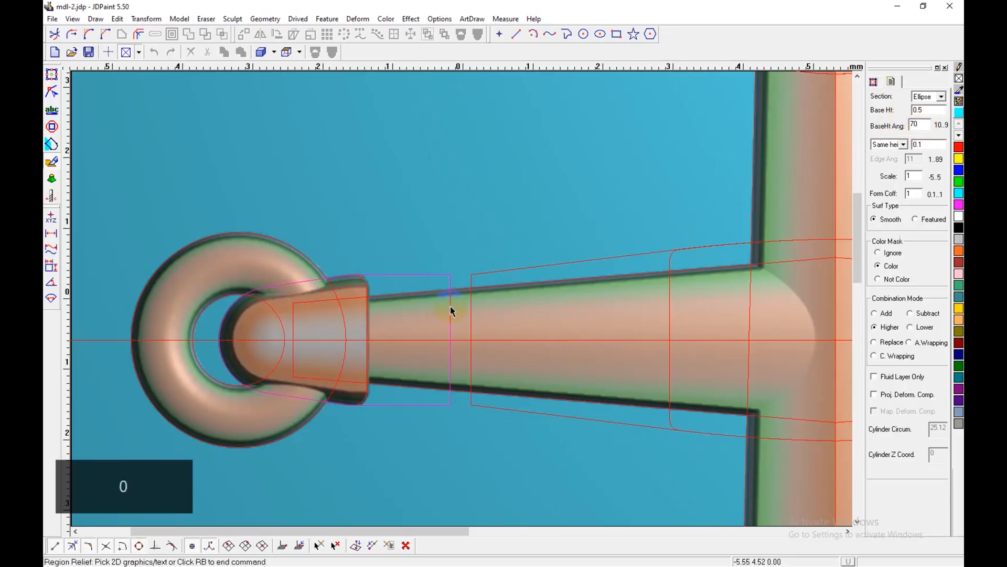
{"action": "key", "text": "ctrl+z"}
Step: Set the base height angle to 75 and apply the color-masked Region Relief to the left end cap and central hub
{"action": "left_click_drag", "start_coordinate": [923, 124], "coordinate": [912, 123]}
{"action": "type", "text": "75"}
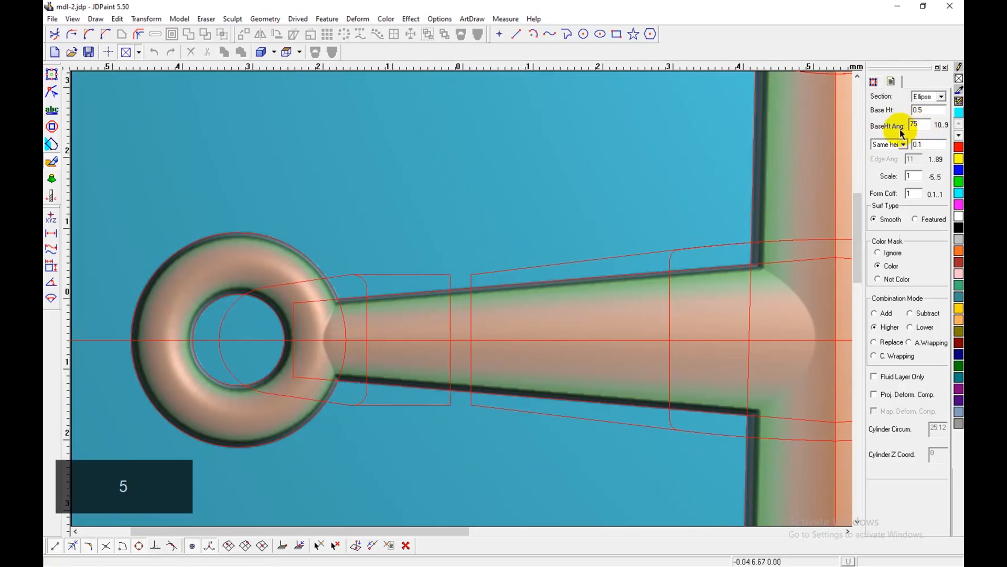
{"action": "left_click", "coordinate": [447, 314]}
{"action": "middle_click_drag", "start_coordinate": [577, 319], "coordinate": [444, 306]}
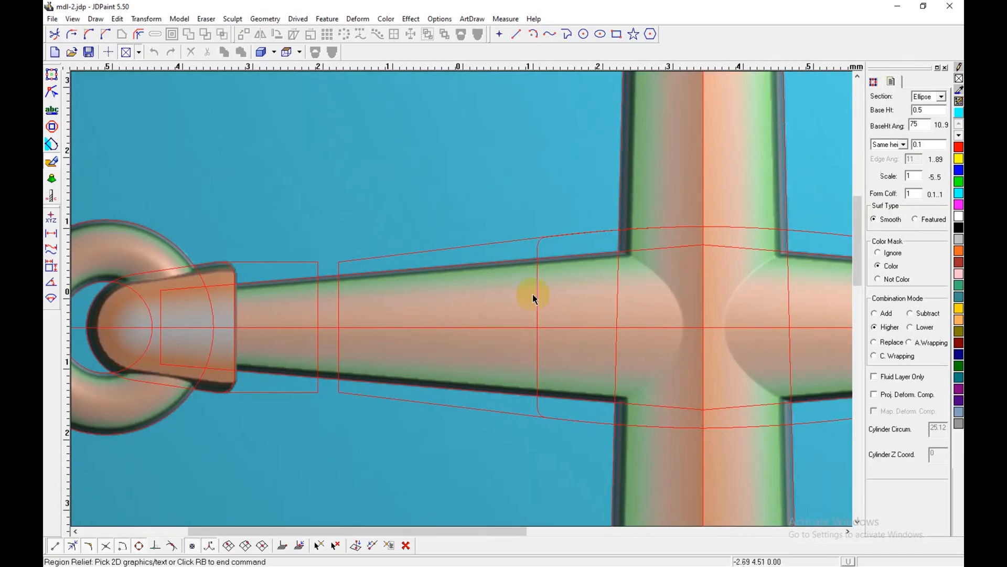
{"action": "left_click", "coordinate": [510, 255], "text": "shift"}
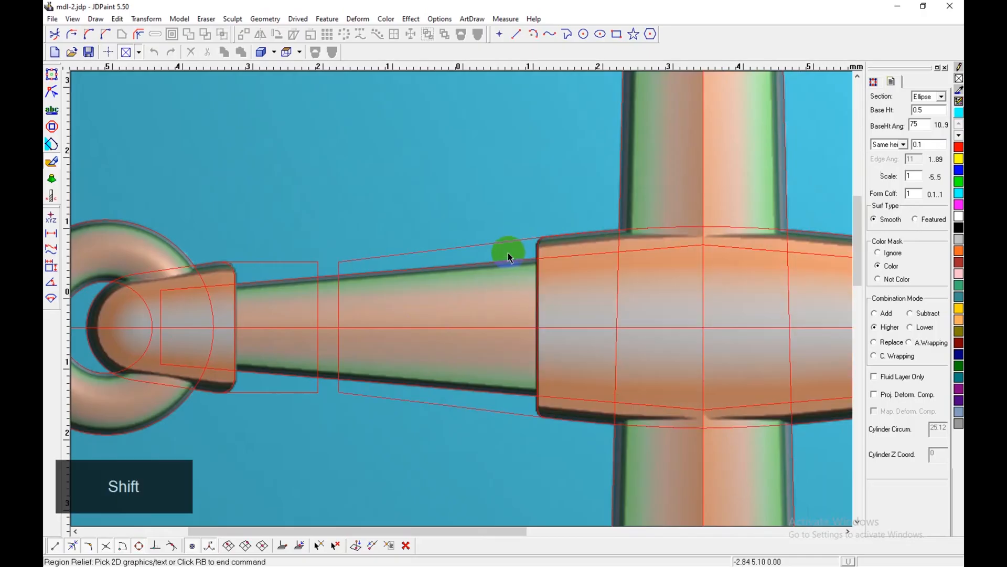
{"action": "scroll", "coordinate": [433, 291], "scroll_direction": "down", "scroll_amount": 1}
{"action": "scroll", "coordinate": [431, 306], "scroll_direction": "down", "scroll_amount": 1}
{"action": "middle_click_drag", "start_coordinate": [562, 337], "coordinate": [463, 356]}
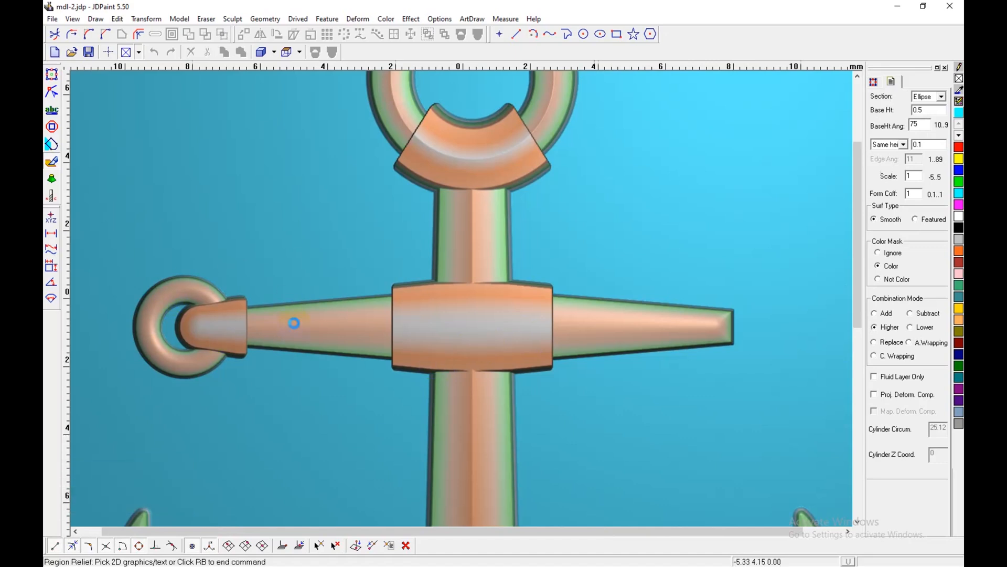
Step: Fill the left ring and the left end cap with dark green using Region Coloring
{"action": "key", "text": "e"}
{"action": "key", "text": "shift+n"}
{"action": "middle_click_drag", "start_coordinate": [212, 335], "coordinate": [483, 342], "text": "shift"}
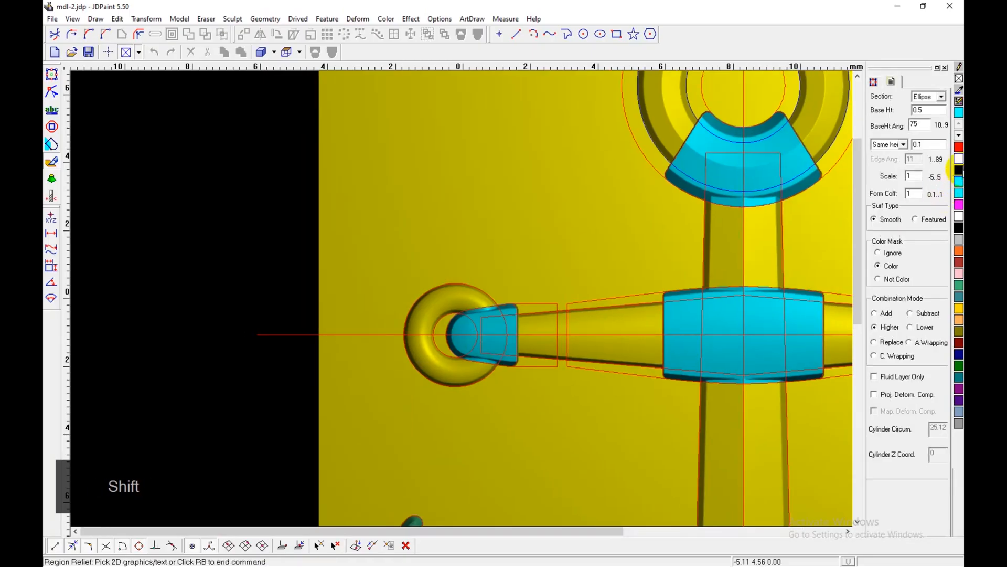
{"action": "left_click", "coordinate": [954, 366]}
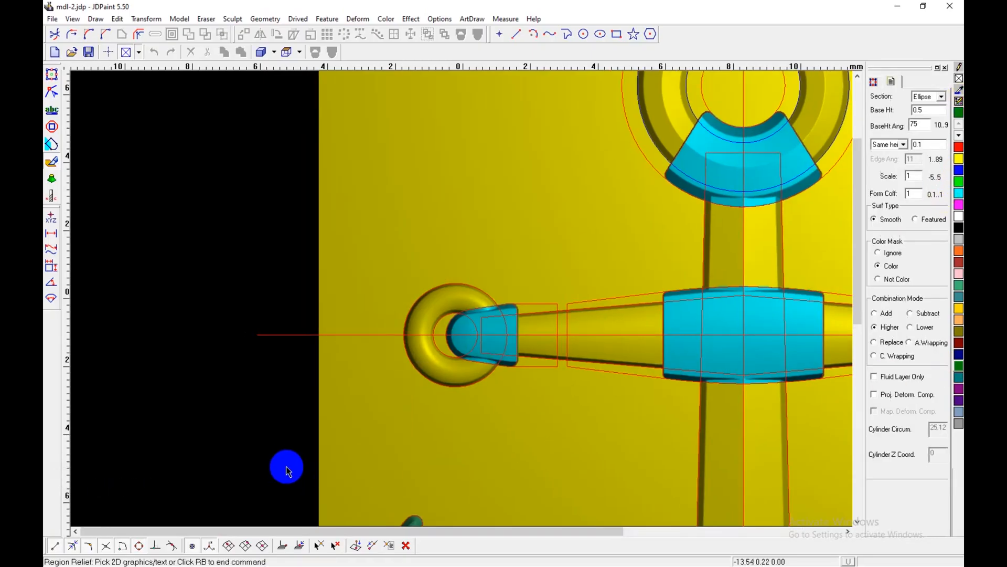
{"action": "key", "text": "c"}
{"action": "left_click", "coordinate": [461, 384]}
{"action": "scroll", "coordinate": [494, 359], "scroll_direction": "up", "scroll_amount": 2}
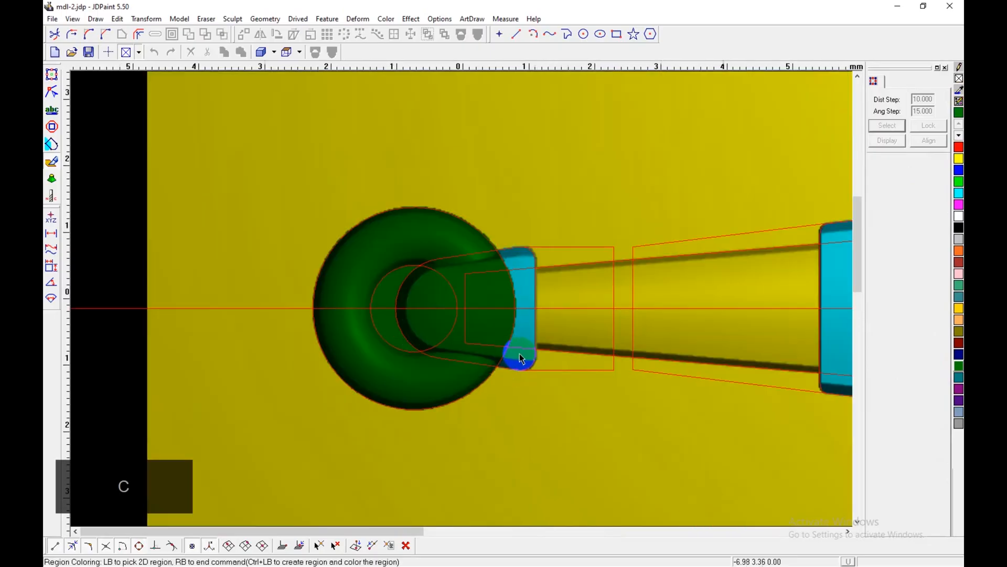
{"action": "left_click", "coordinate": [533, 289]}
Step: Mirror the dark green ring and end cap about the shank's vertical centre axis using Feat Symm(Line) in Higher mode
{"action": "scroll", "coordinate": [349, 337], "scroll_direction": "down", "scroll_amount": 3}
{"action": "middle_click_drag", "start_coordinate": [365, 390], "coordinate": [296, 352], "text": "shift"}
{"action": "left_click", "coordinate": [507, 309]}
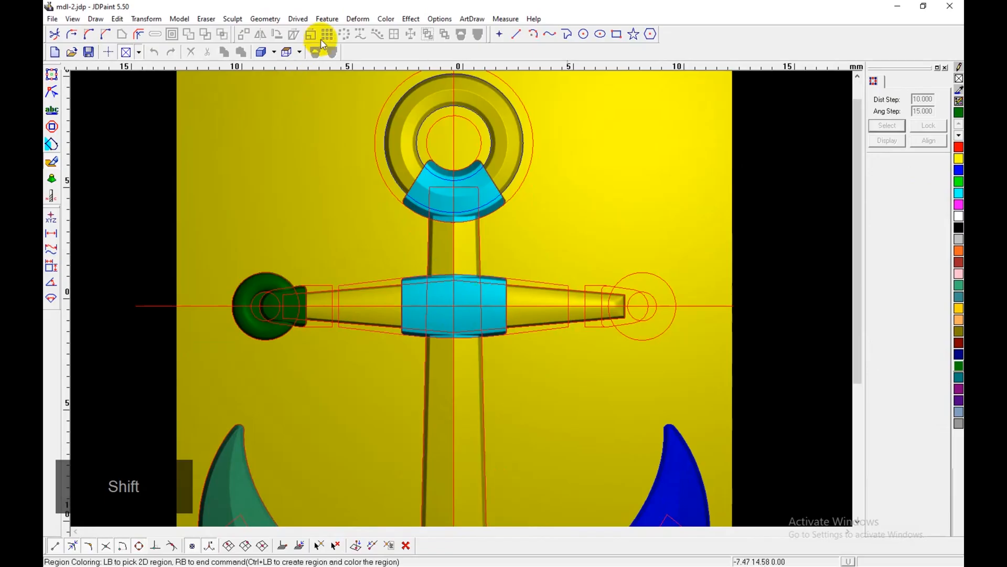
{"action": "left_click", "coordinate": [326, 19]}
{"action": "left_click", "coordinate": [361, 70]}
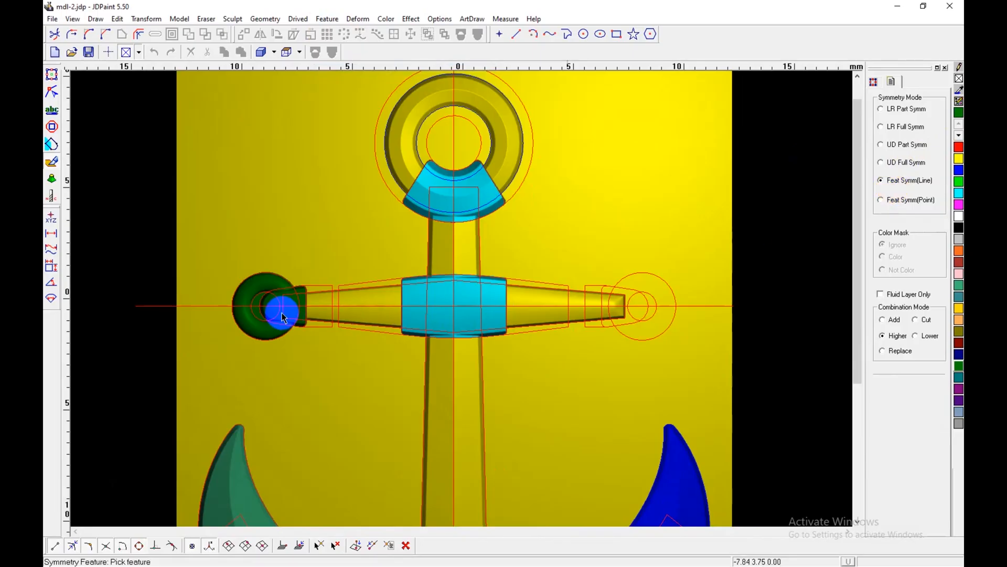
{"action": "left_click", "coordinate": [272, 287]}
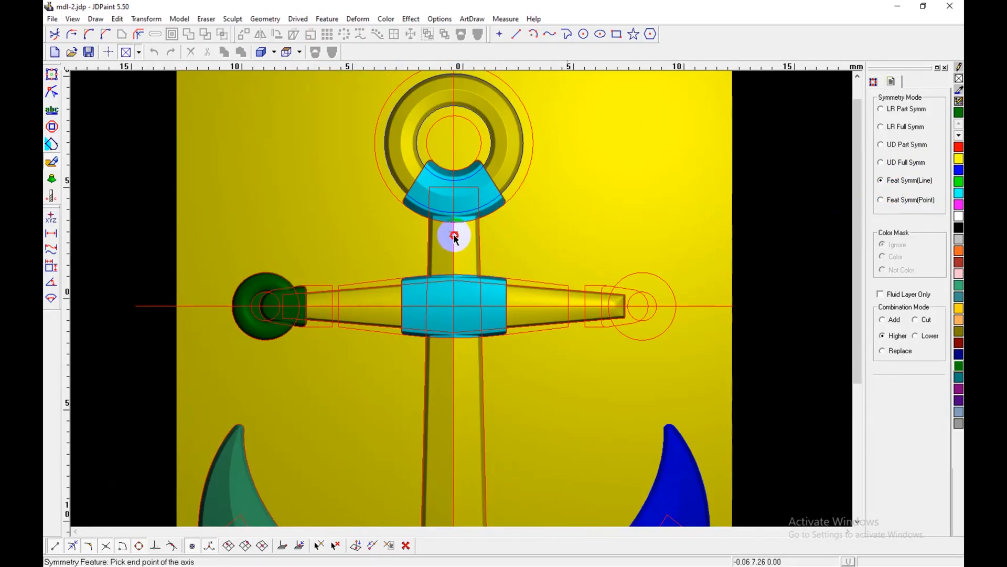
{"action": "left_click", "coordinate": [452, 382]}
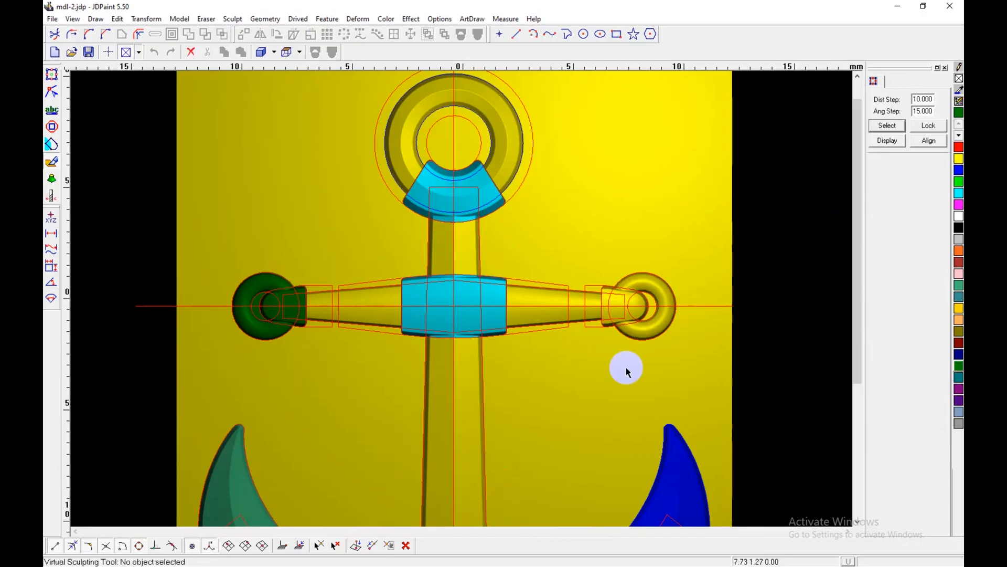
Step: Examine the whole anchor relief and its clasp in map shading, and compare the clasp and end caps with the reference image
{"action": "key", "text": "shift+b"}
{"action": "key", "text": "e"}
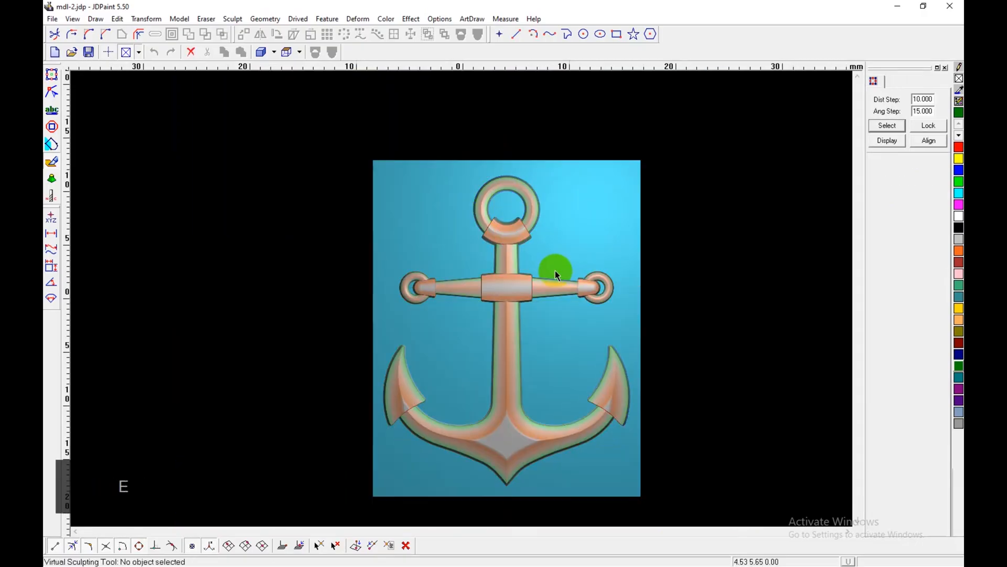
{"action": "middle_click_drag", "start_coordinate": [521, 363], "coordinate": [480, 367]}
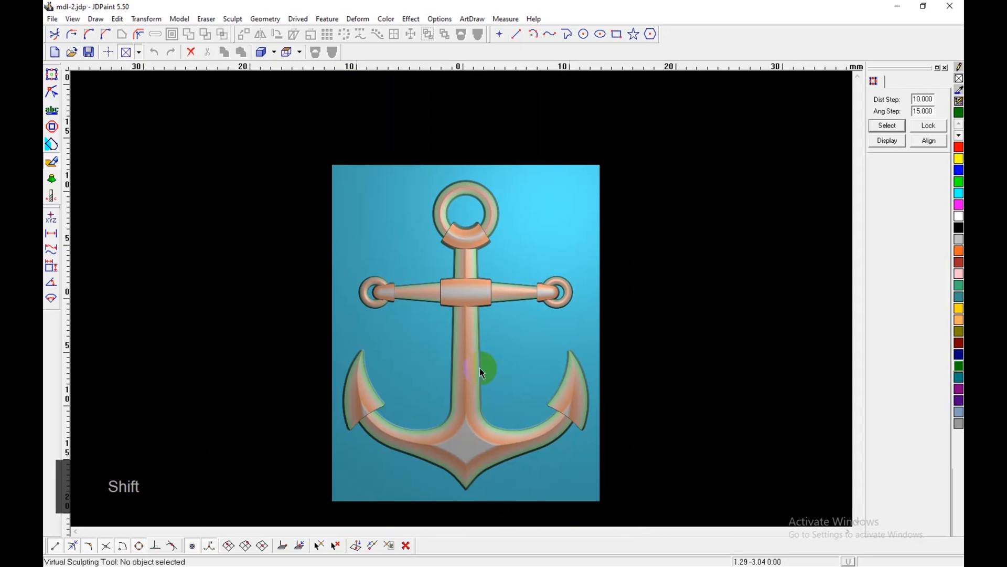
{"action": "scroll", "coordinate": [479, 368], "scroll_direction": "up", "scroll_amount": 1}
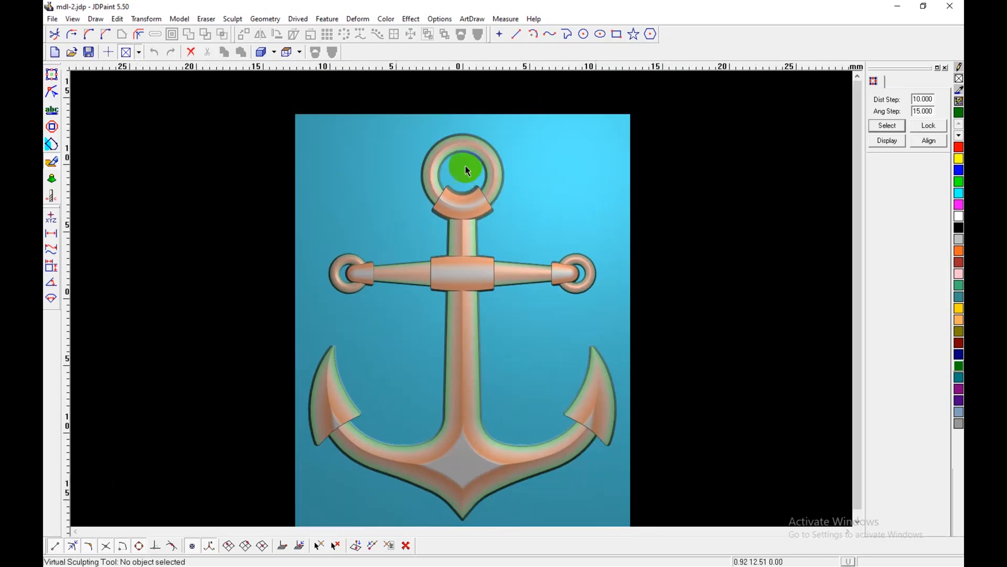
{"action": "scroll", "coordinate": [486, 196], "scroll_direction": "up", "scroll_amount": 1}
{"action": "scroll", "coordinate": [487, 199], "scroll_direction": "up", "scroll_amount": 1}
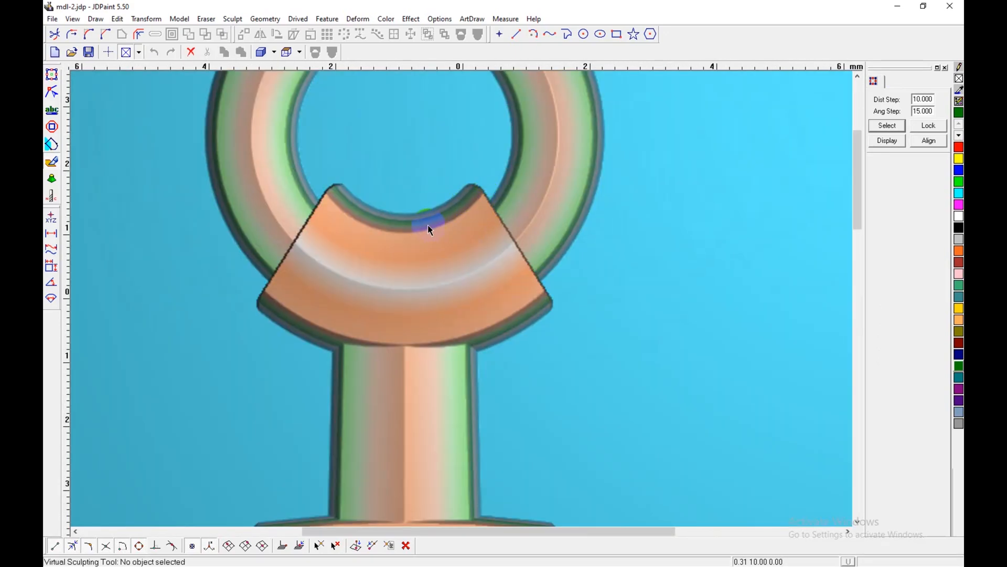
{"action": "left_click", "coordinate": [52, 74]}
{"action": "scroll", "coordinate": [305, 321], "scroll_direction": "down", "scroll_amount": 6}
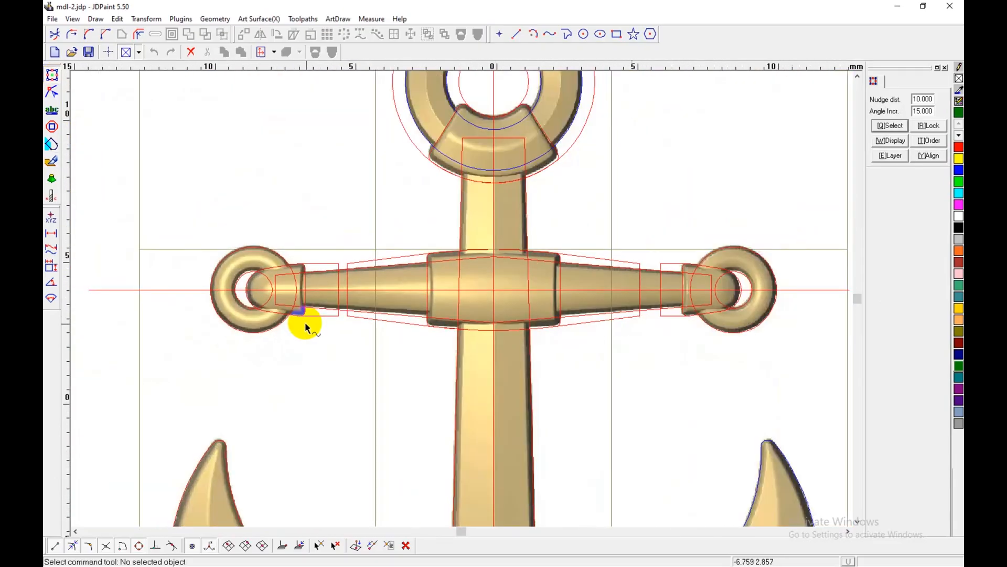
{"action": "scroll", "coordinate": [557, 120], "scroll_direction": "up", "scroll_amount": 1}
{"action": "scroll", "coordinate": [545, 139], "scroll_direction": "up", "scroll_amount": 1}
{"action": "scroll", "coordinate": [472, 152], "scroll_direction": "down", "scroll_amount": 1}
{"action": "scroll", "coordinate": [472, 152], "scroll_direction": "up", "scroll_amount": 2}
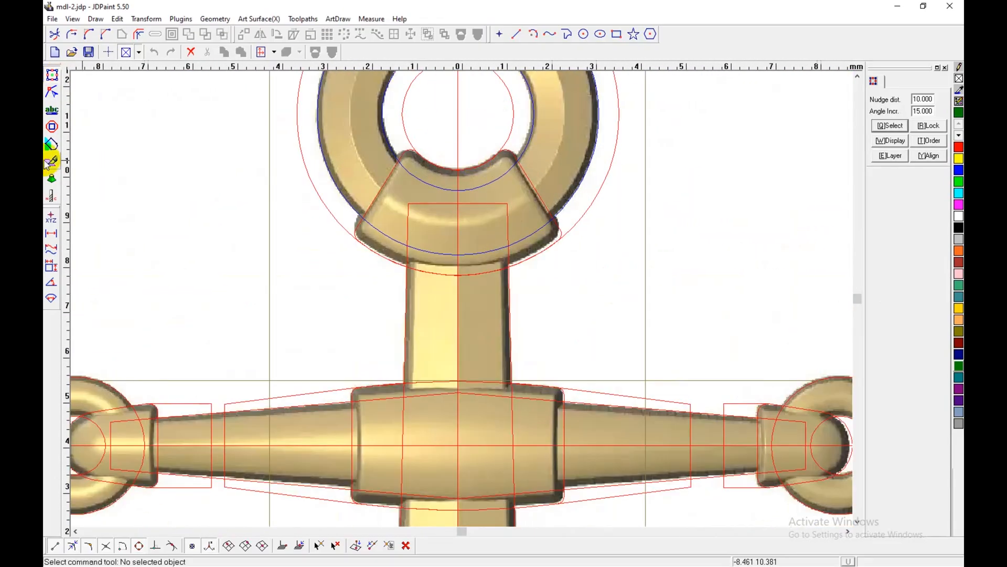
{"action": "left_click", "coordinate": [52, 161]}
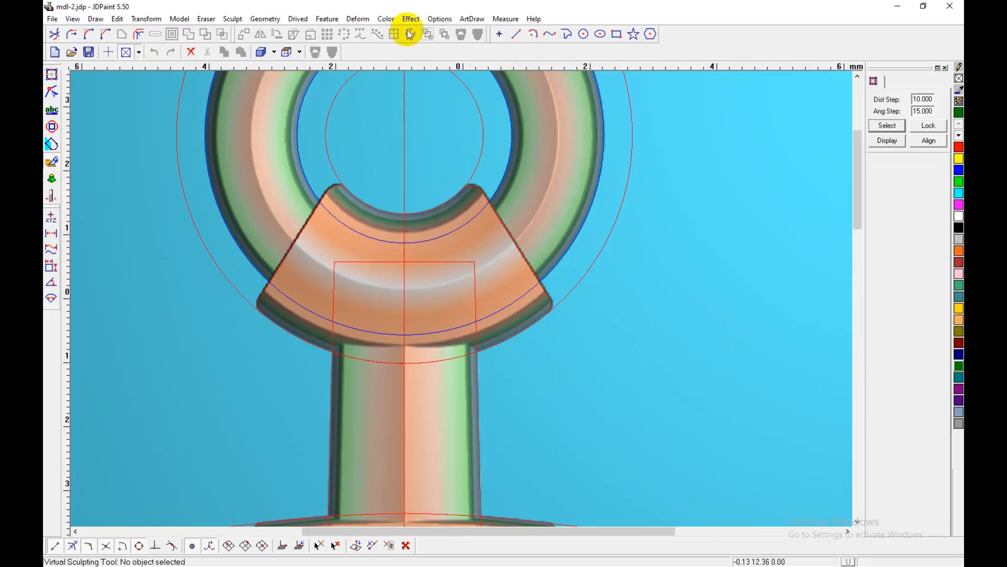
Step: Apply Smooth Whole to the anchor relief with a smooth number of 5 and Sharp Feature Reserved turned off
{"action": "left_click", "coordinate": [411, 20]}
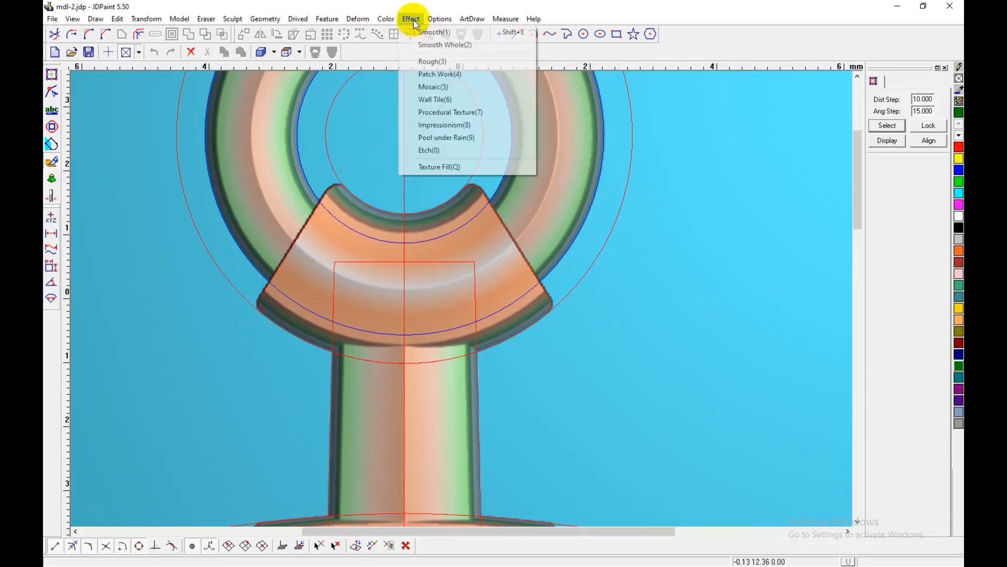
{"action": "left_click", "coordinate": [433, 45]}
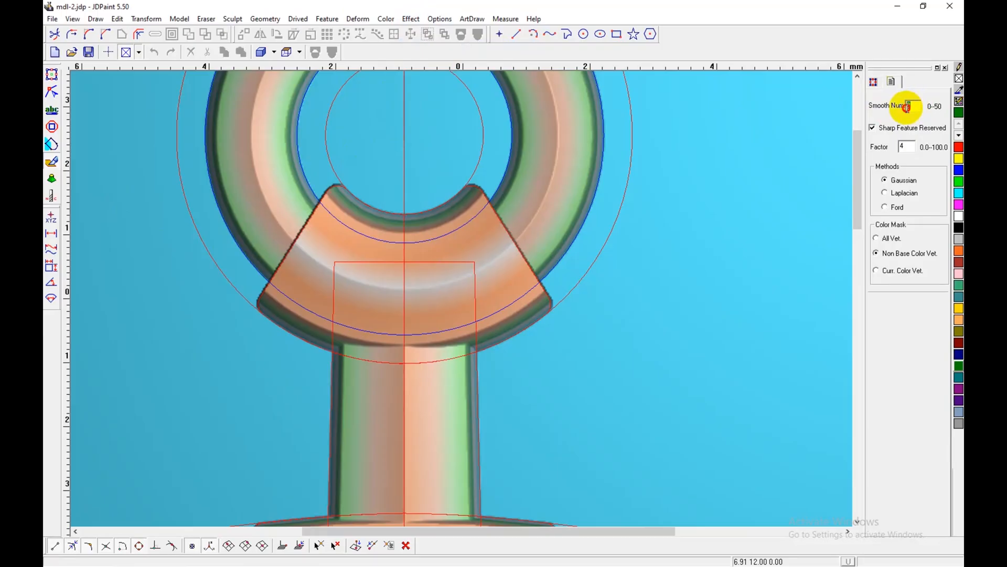
{"action": "type", "text": "5"}
{"action": "left_click", "coordinate": [872, 128]}
{"action": "scroll", "coordinate": [515, 212], "scroll_direction": "down", "scroll_amount": 4}
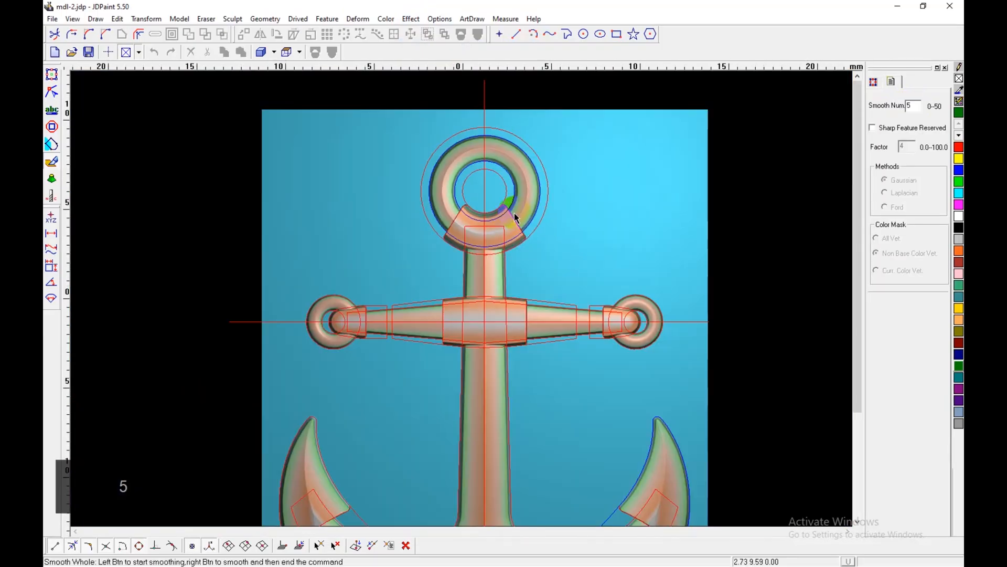
{"action": "scroll", "coordinate": [553, 218], "scroll_direction": "down", "scroll_amount": 1}
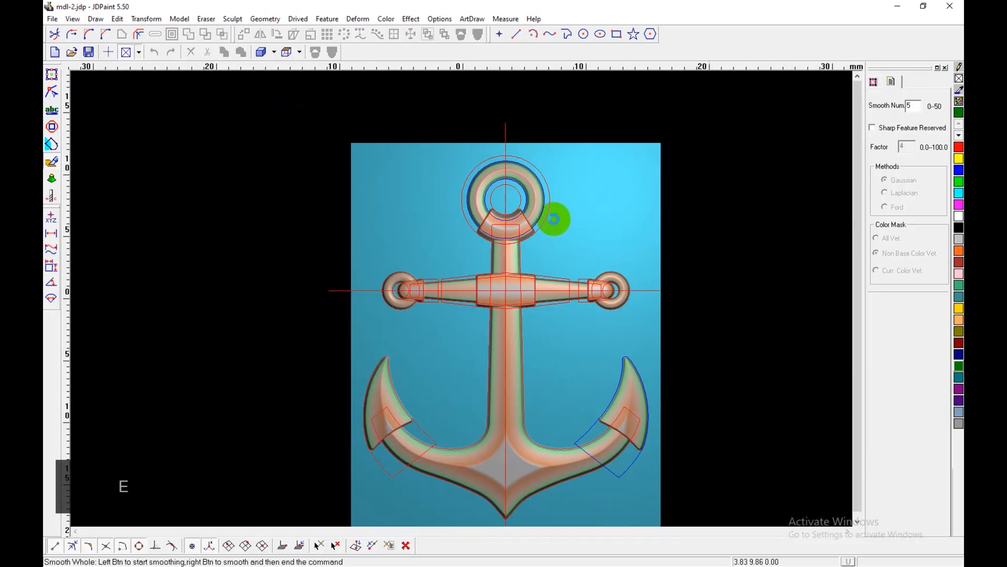
{"action": "scroll", "coordinate": [521, 238], "scroll_direction": "up", "scroll_amount": 5}
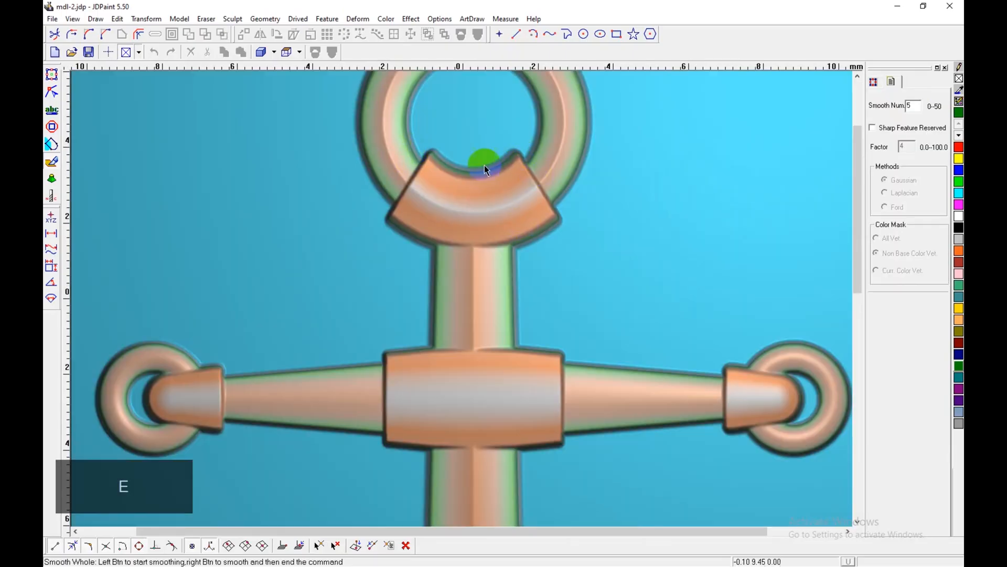
{"action": "scroll", "coordinate": [427, 220], "scroll_direction": "down", "scroll_amount": 1}
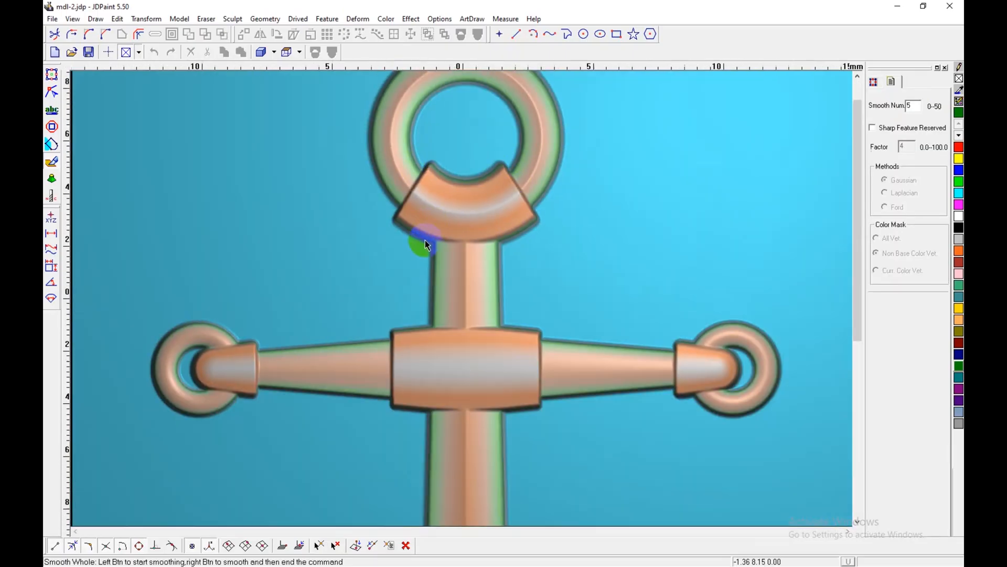
{"action": "scroll", "coordinate": [426, 241], "scroll_direction": "down", "scroll_amount": 3}
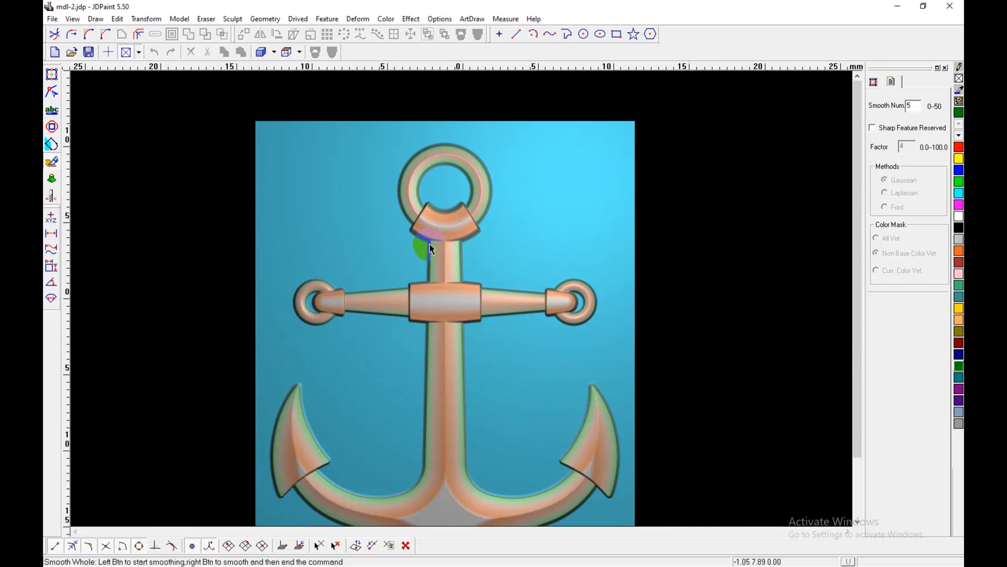
{"action": "key", "text": "Escape"}
{"action": "right_click", "coordinate": [568, 223]}
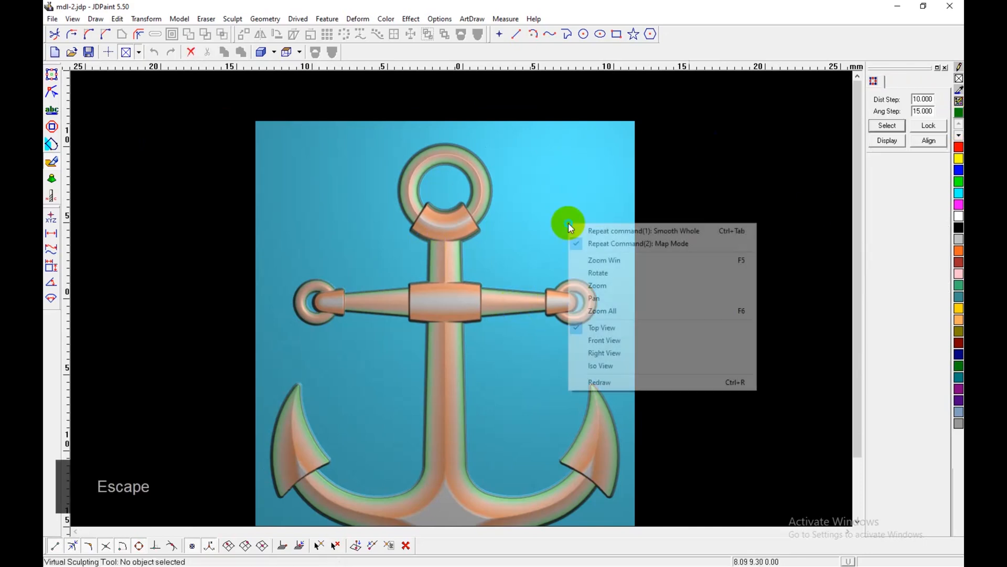
{"action": "left_click", "coordinate": [766, 175]}
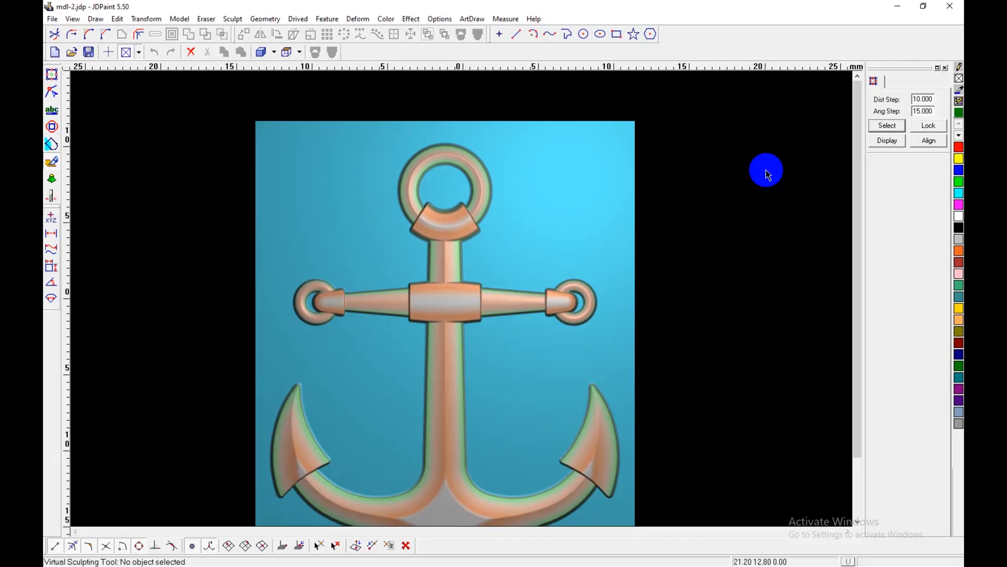
Step: Bring the complete anchor into view and save the file
{"action": "scroll", "coordinate": [704, 349], "scroll_direction": "down", "scroll_amount": 2, "text": "shift"}
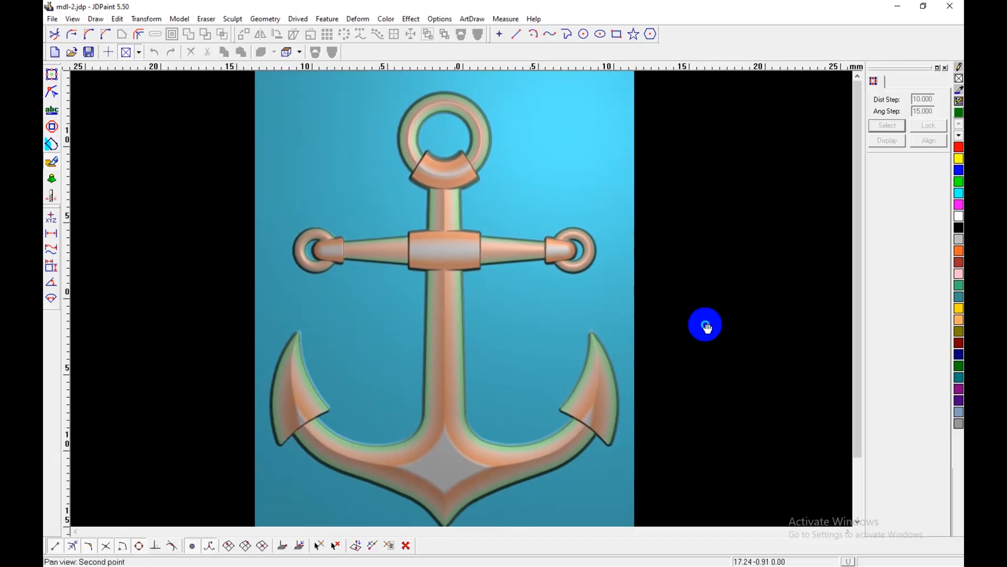
{"action": "scroll", "coordinate": [673, 325], "scroll_direction": "down", "scroll_amount": 1}
{"action": "left_click_drag", "start_coordinate": [669, 325], "coordinate": [657, 325], "text": "shift"}
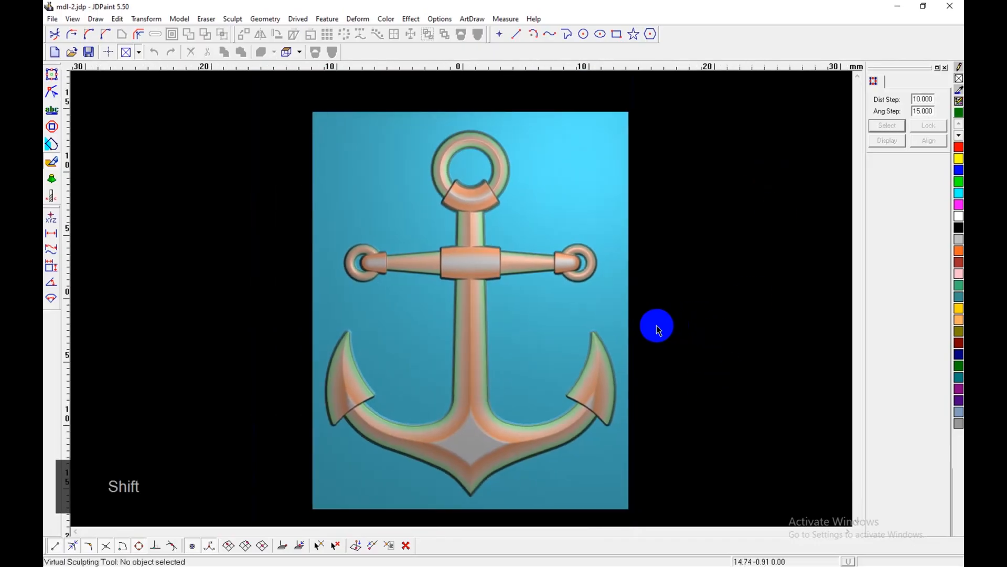
{"action": "key", "text": "ctrl+s"}
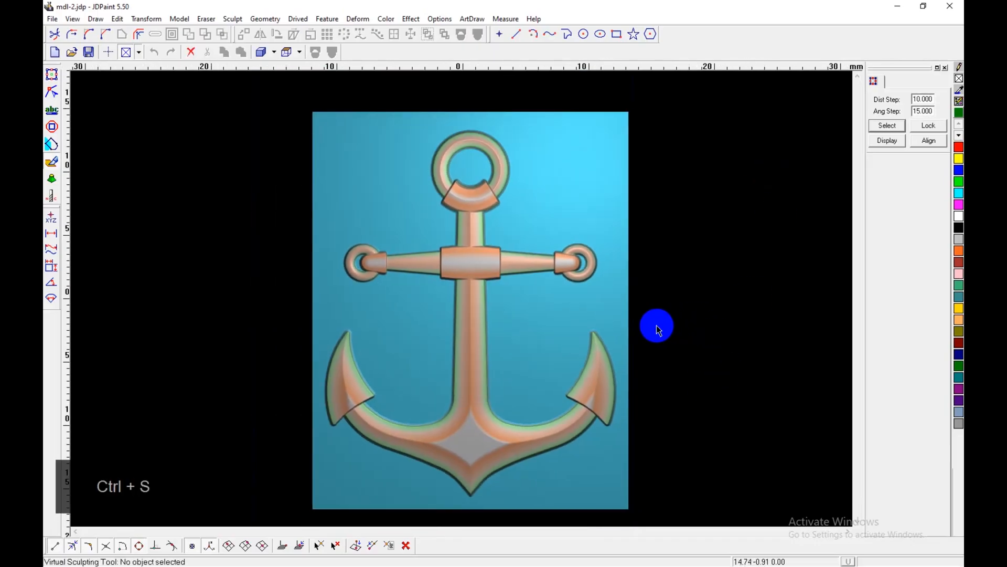